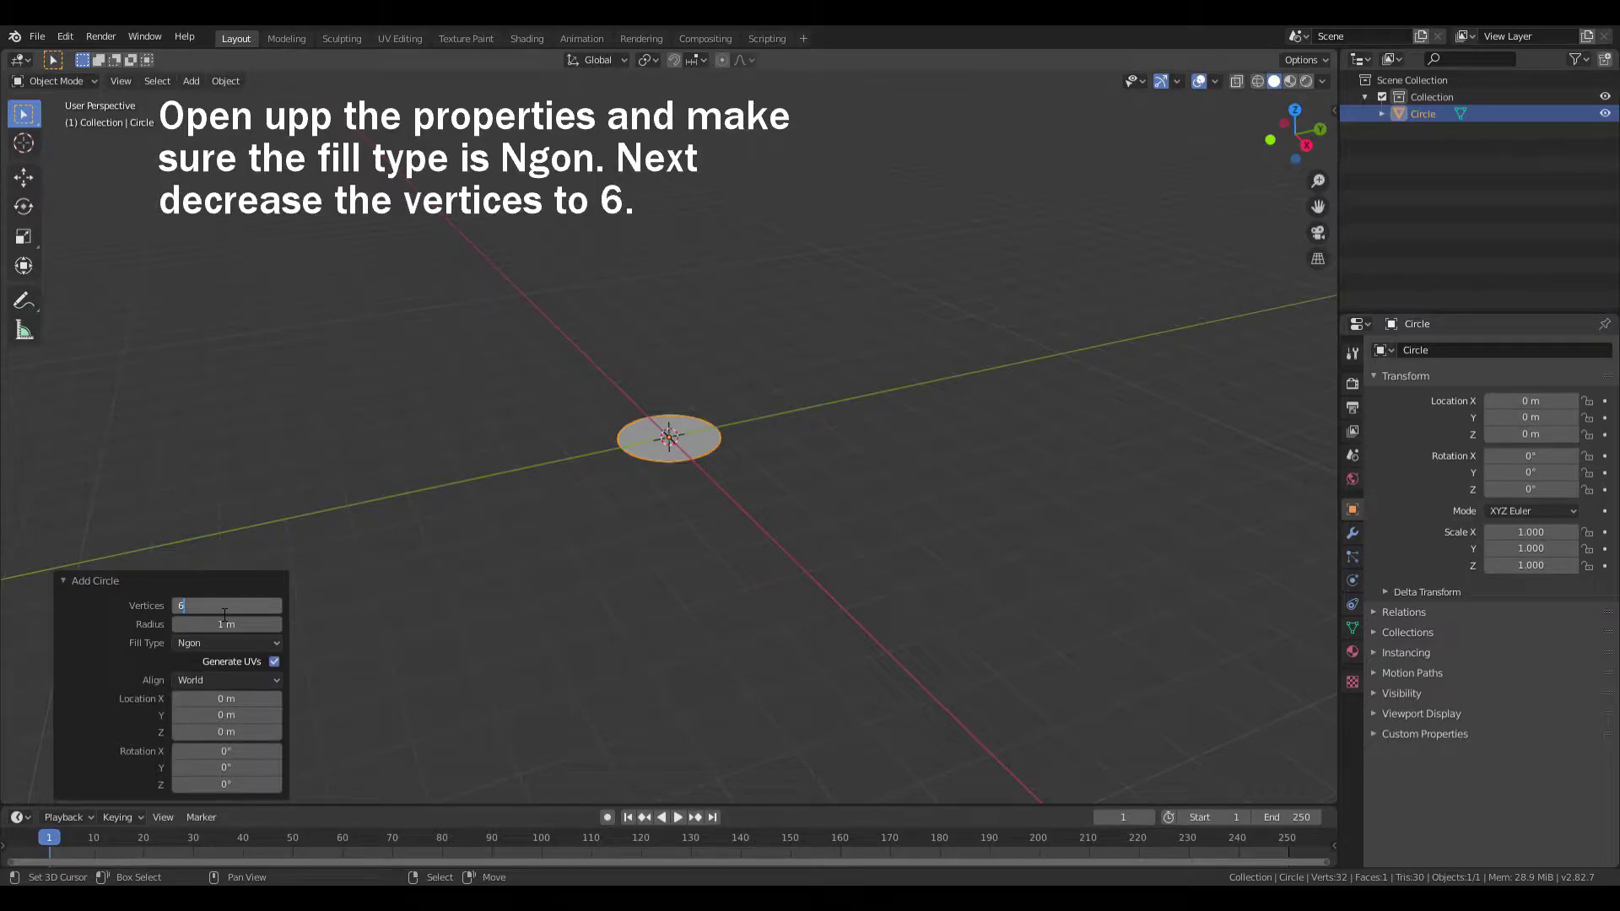
- Finish the six-sided circle's settings and extrude its face 2 m along Z into a hexagonal prism
{"action": "left_click", "coordinate": [130, 581]}
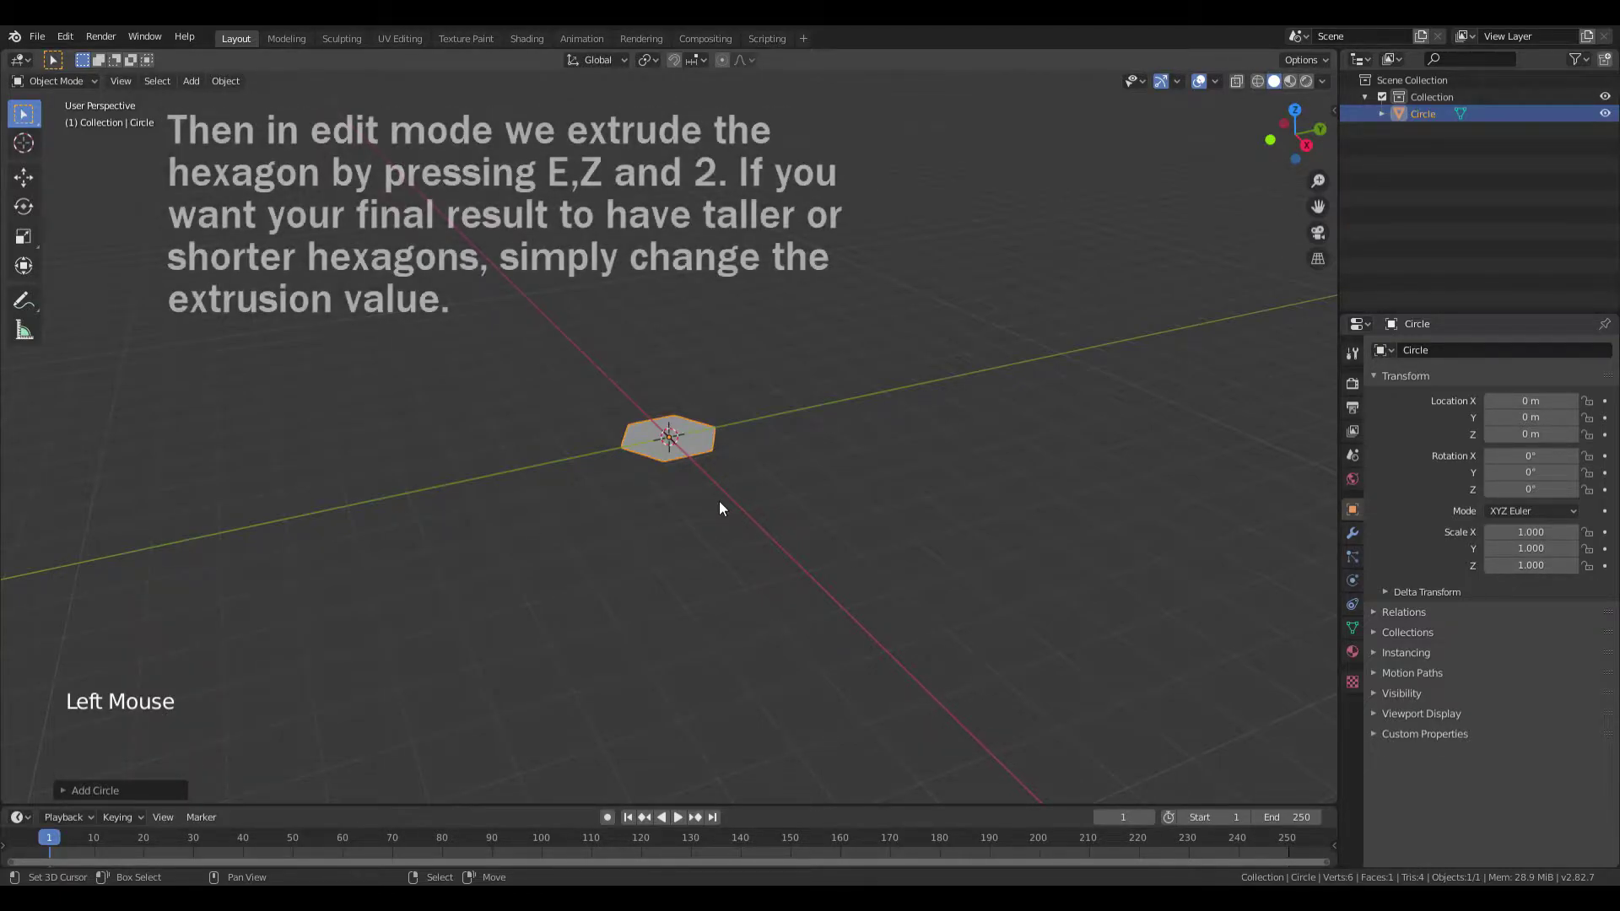
{"action": "key", "text": "Tab"}
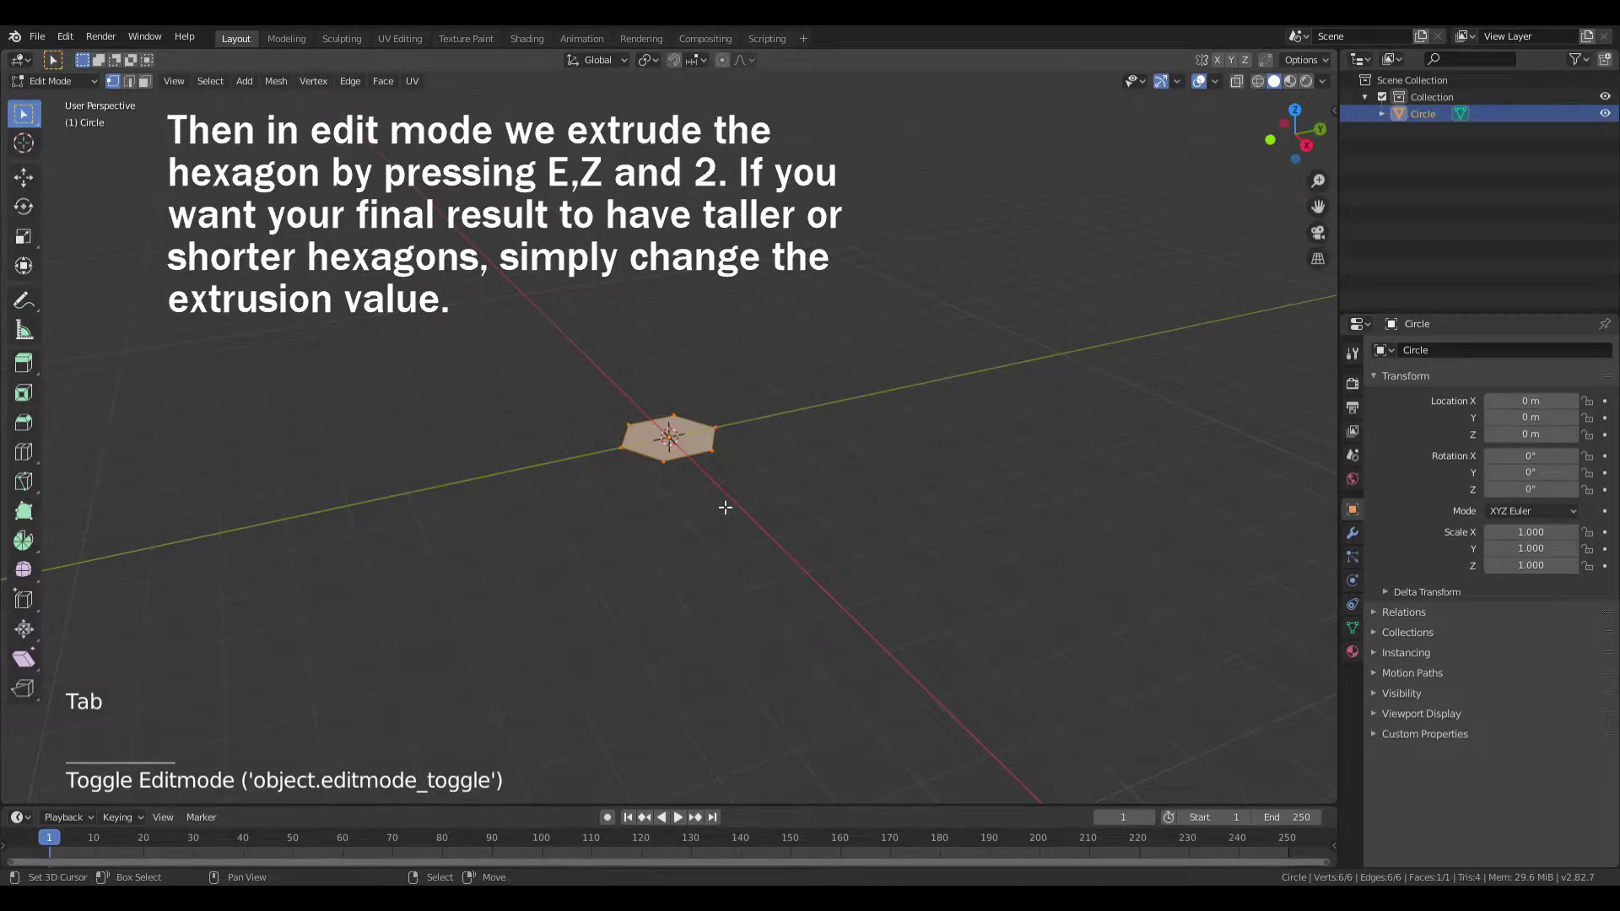
{"action": "key", "text": "e"}
{"action": "key", "text": "z"}
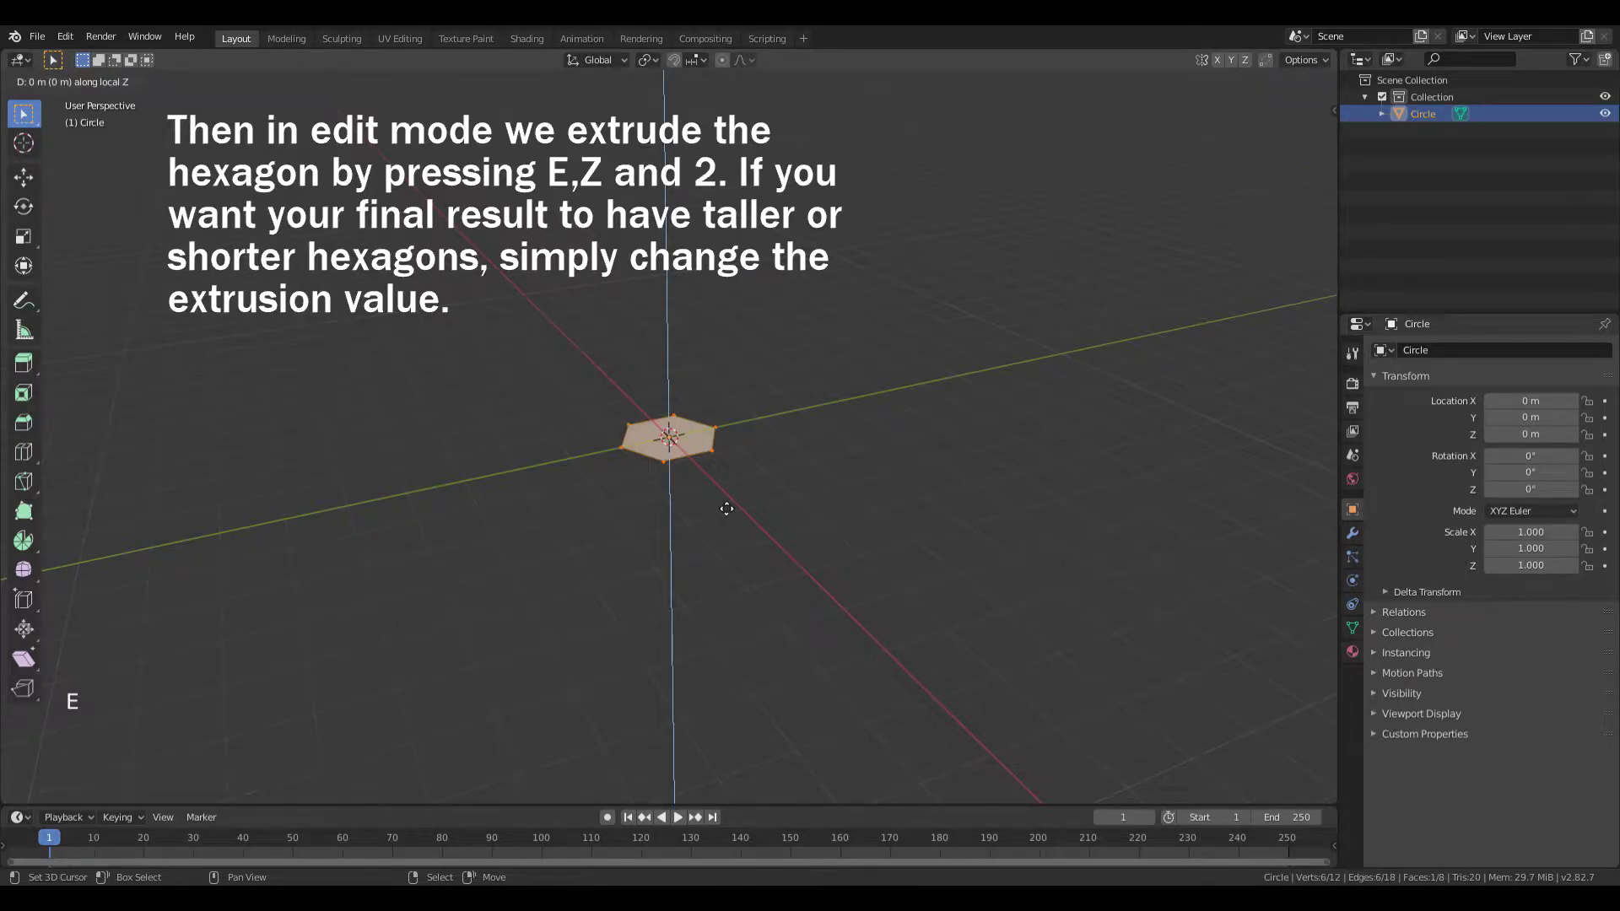
{"action": "key", "text": "2"}
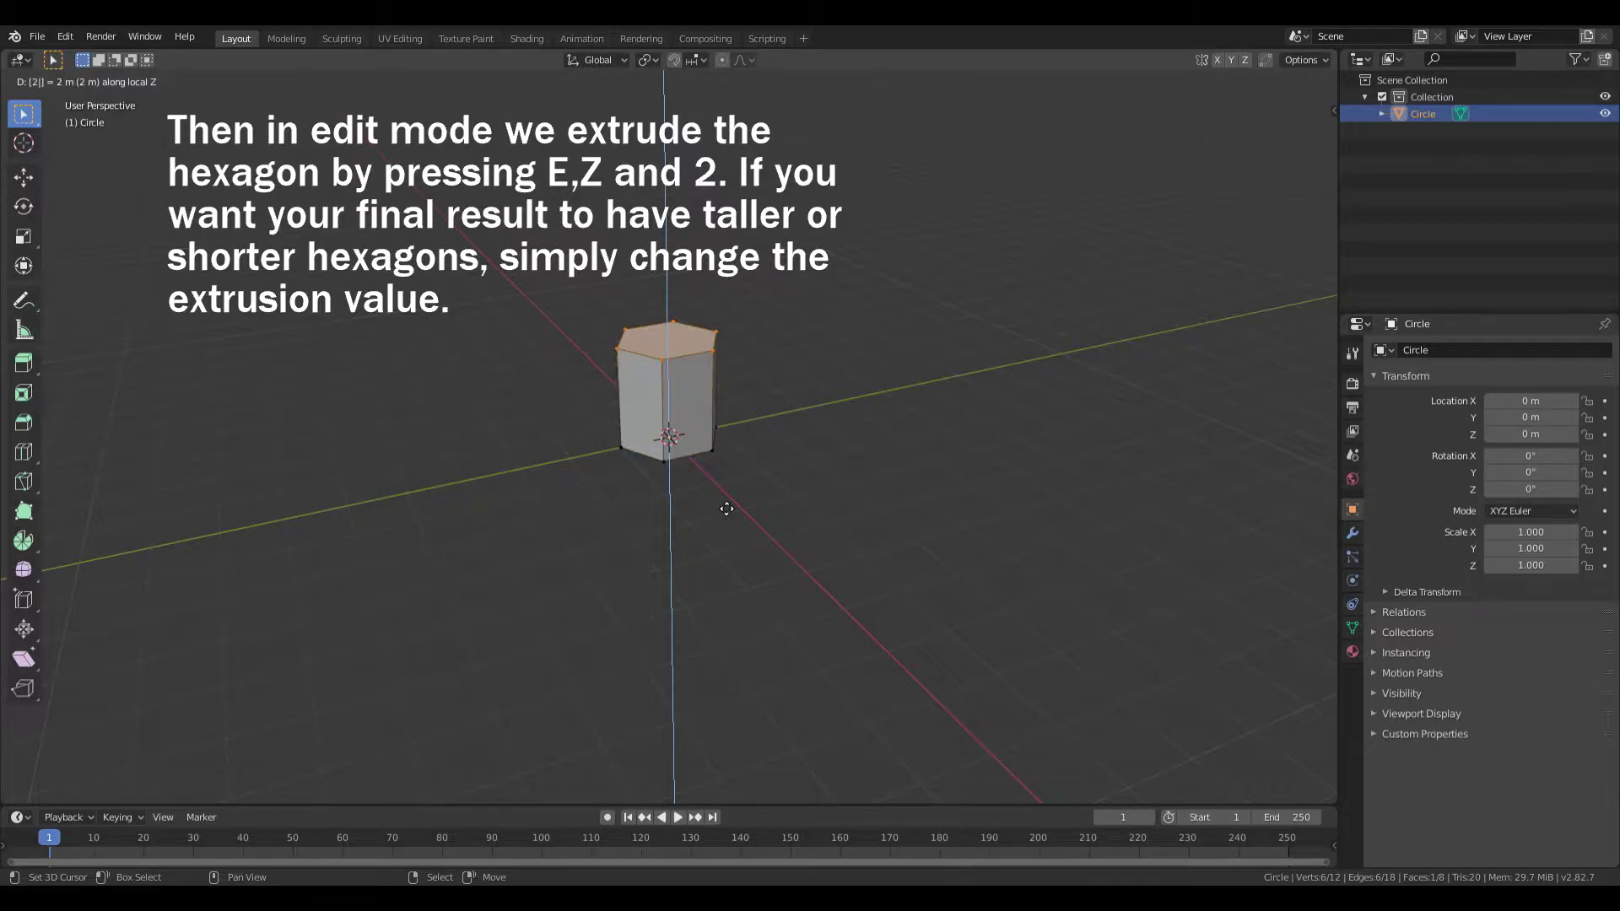
{"action": "key", "text": "Return"}
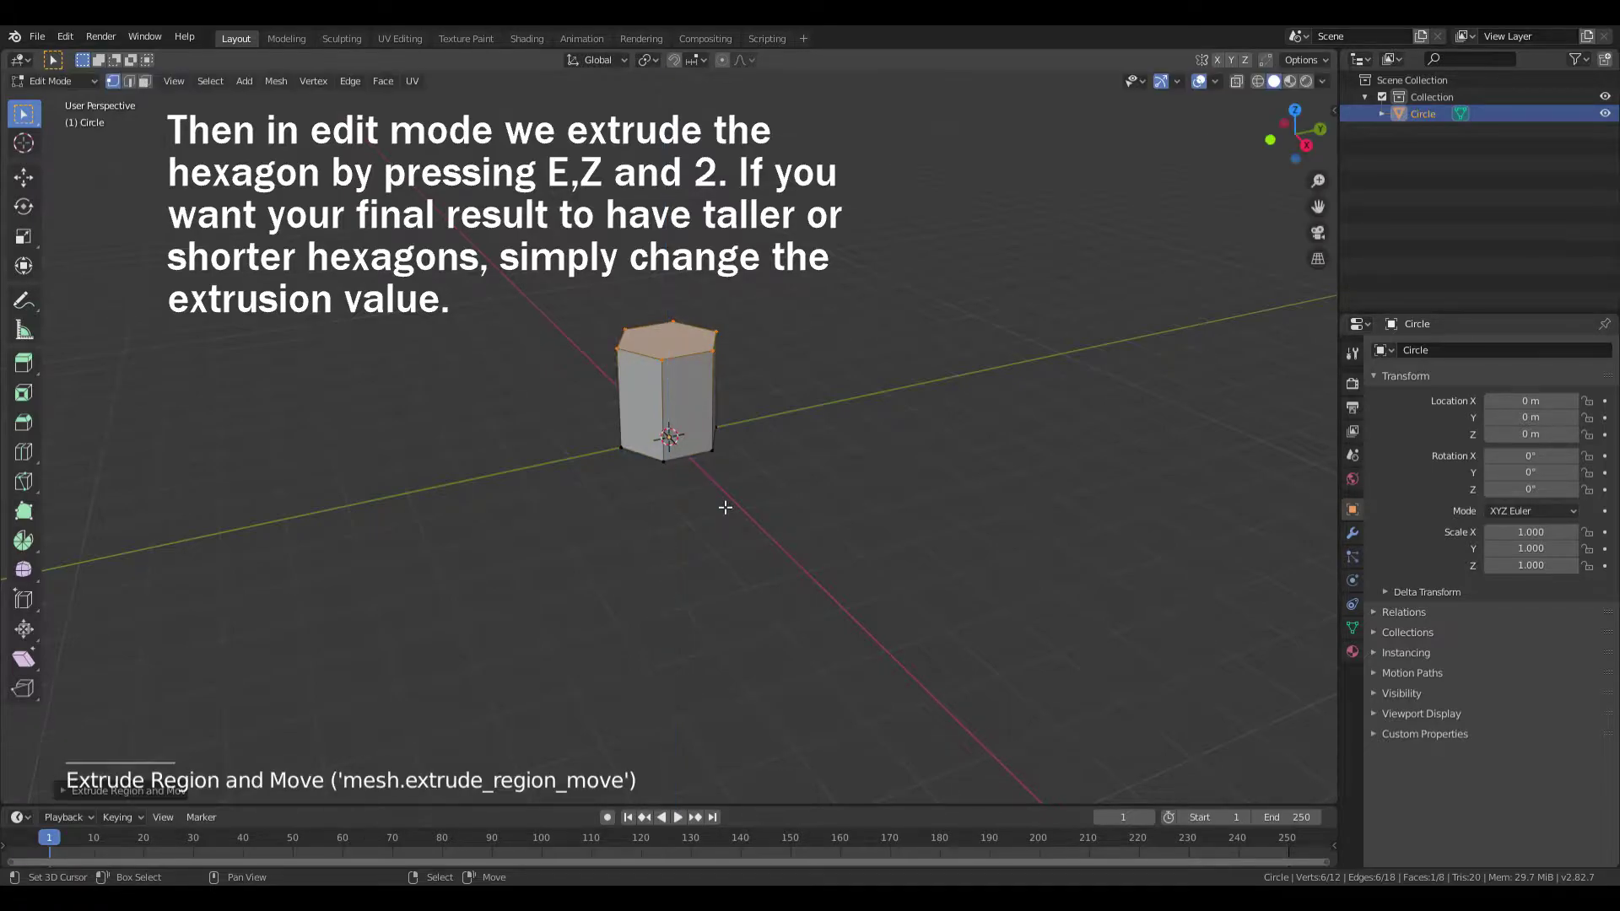
{"action": "key", "text": "Tab"}
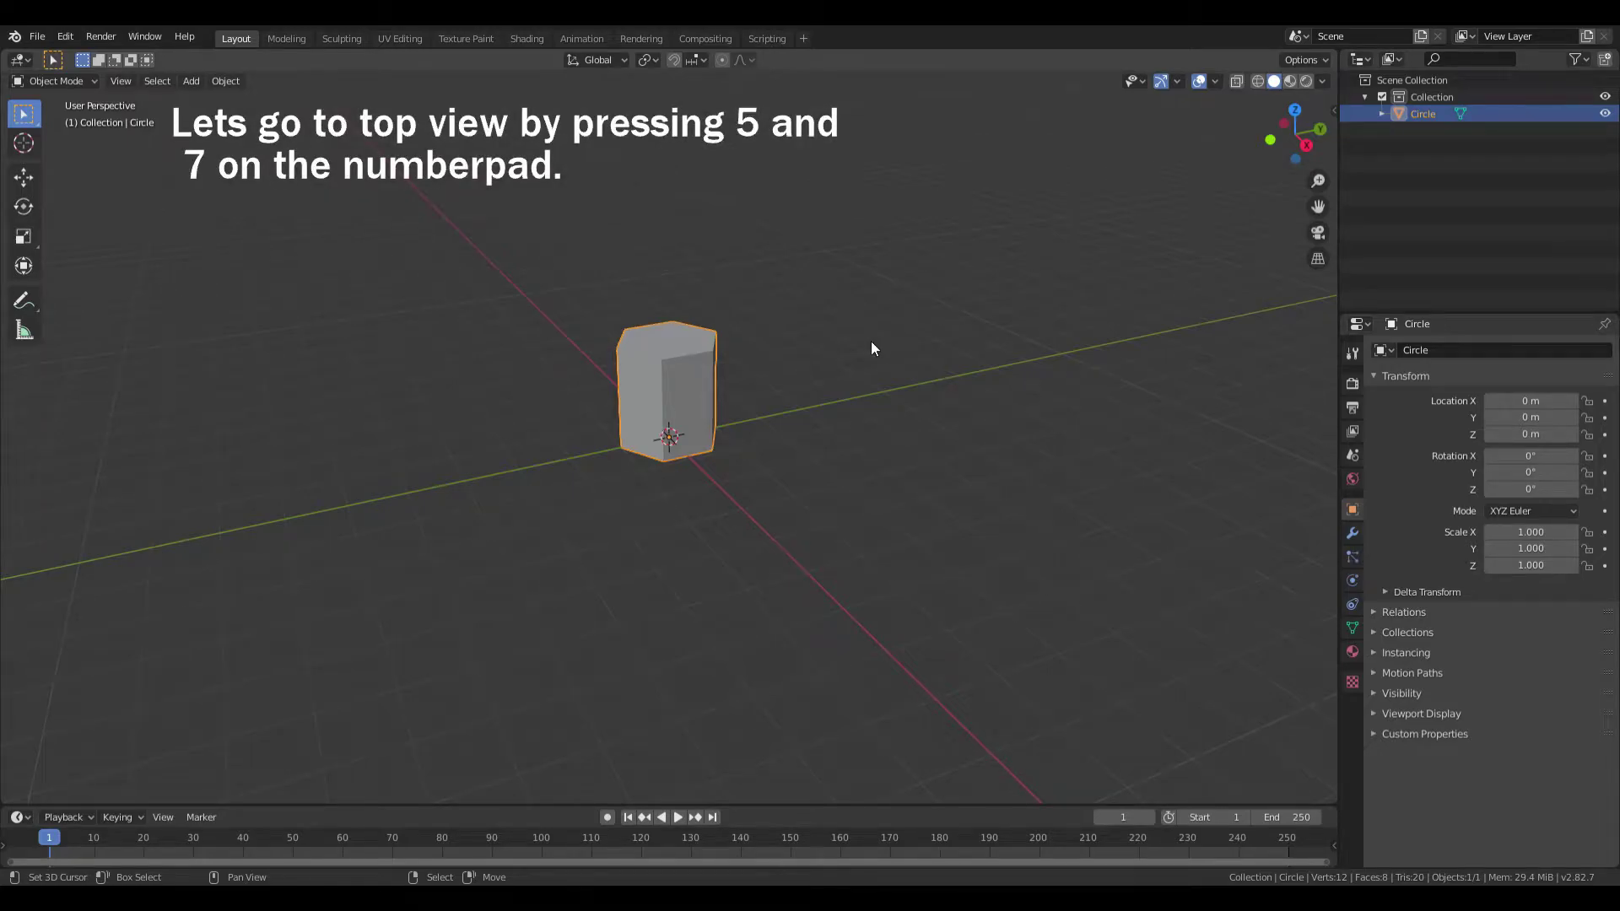
- Add an Array modifier with a count of 15 to the hexagonal prism
{"action": "key", "text": "KP_5"}
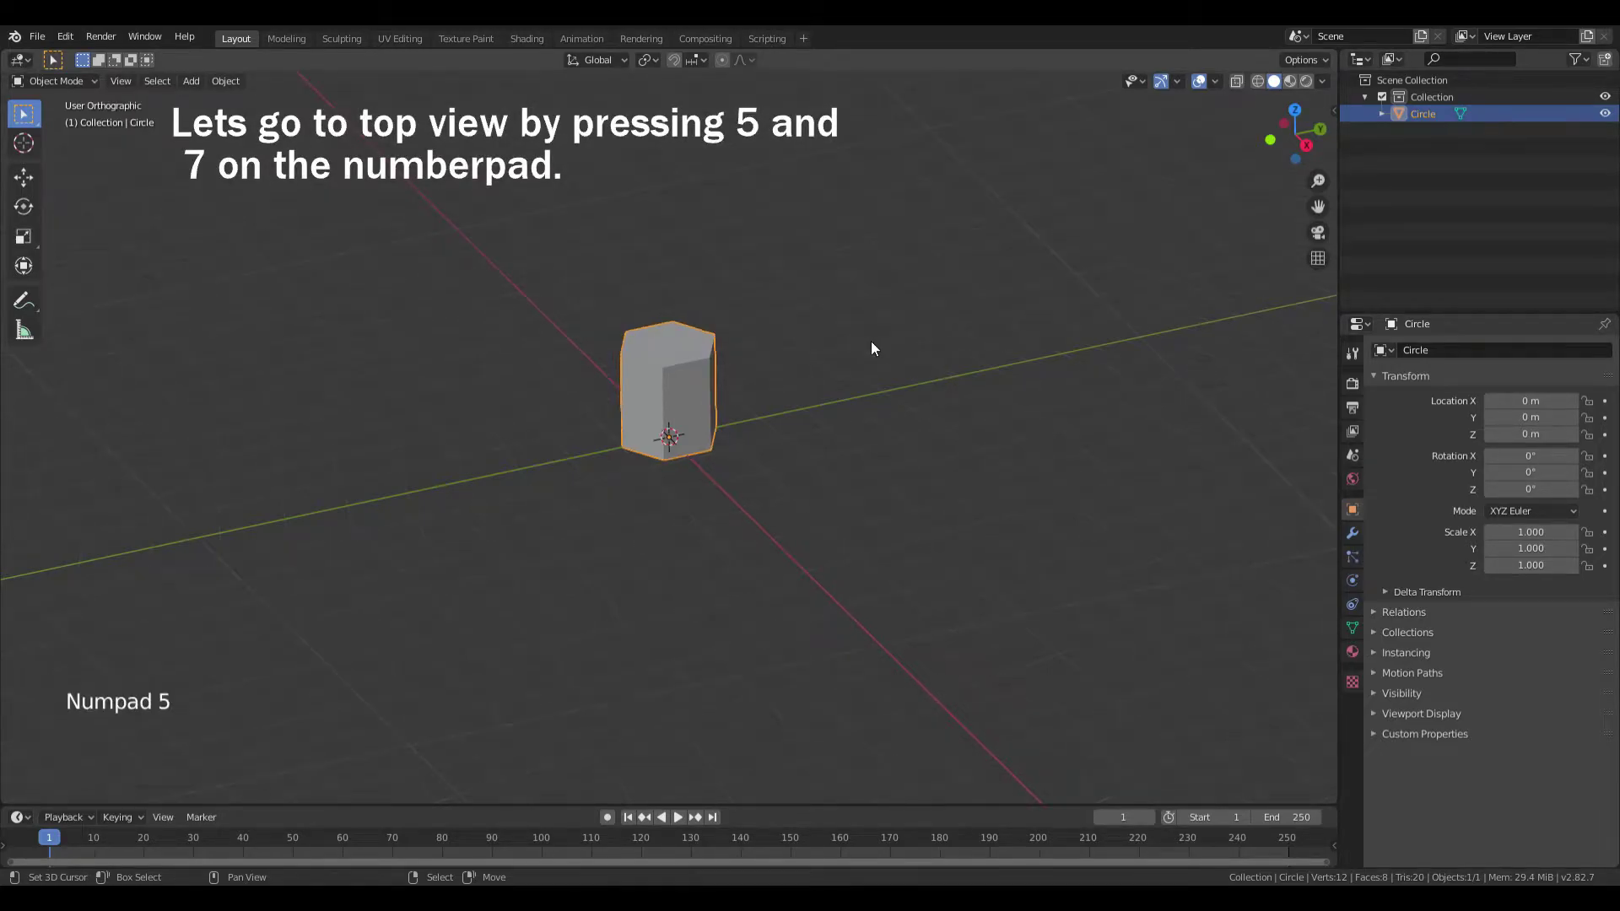
{"action": "key", "text": "KP_7"}
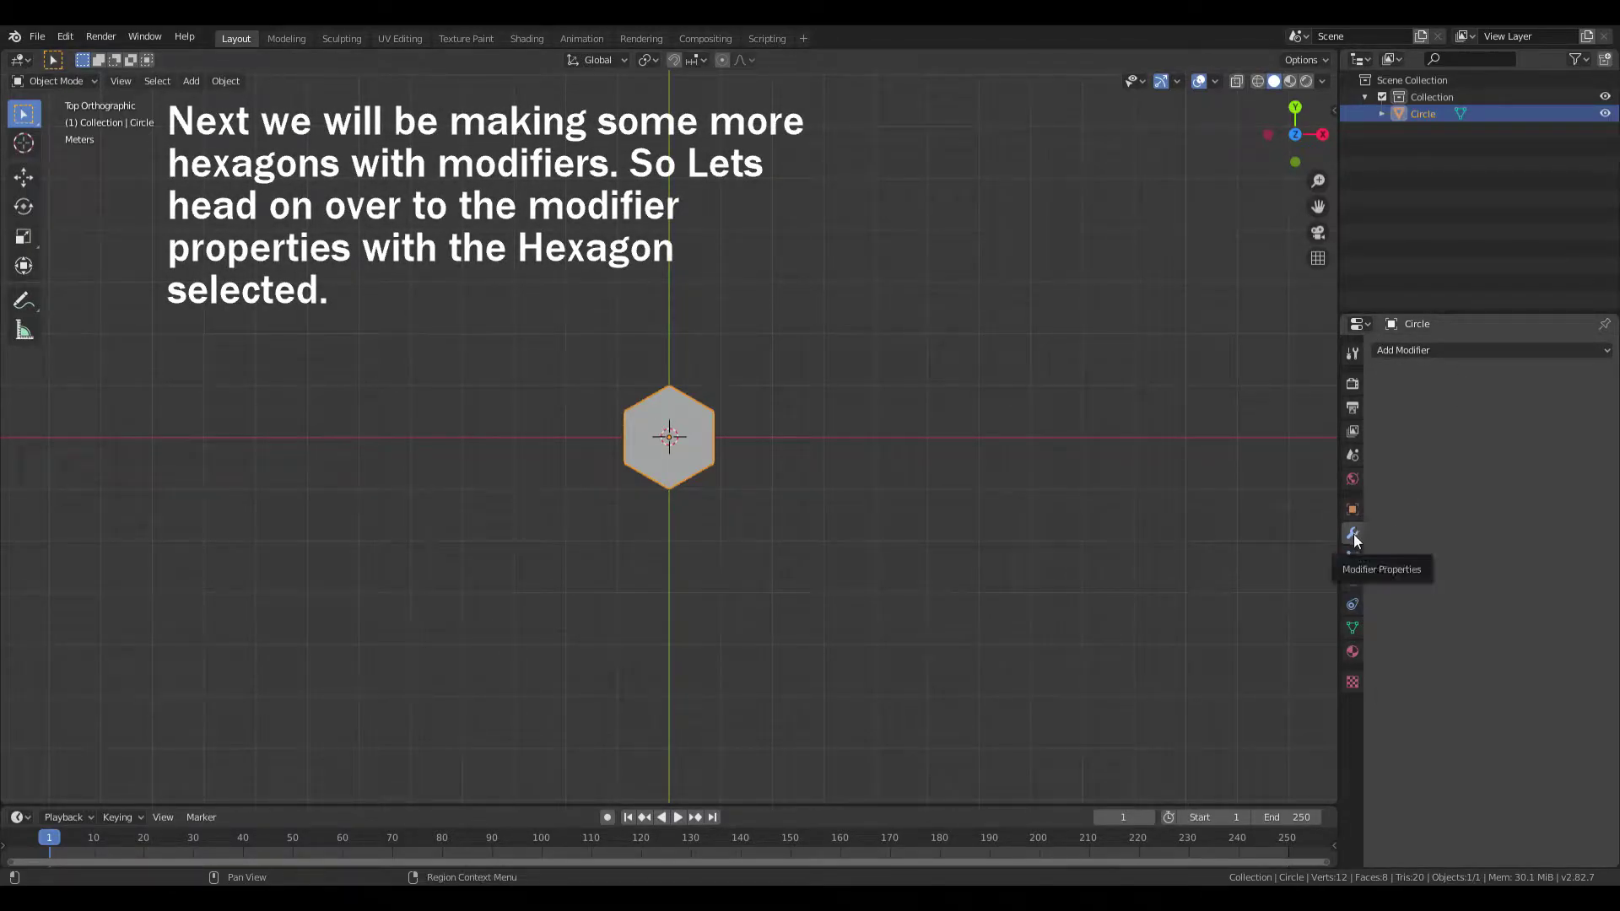
{"action": "left_click", "coordinate": [1452, 349]}
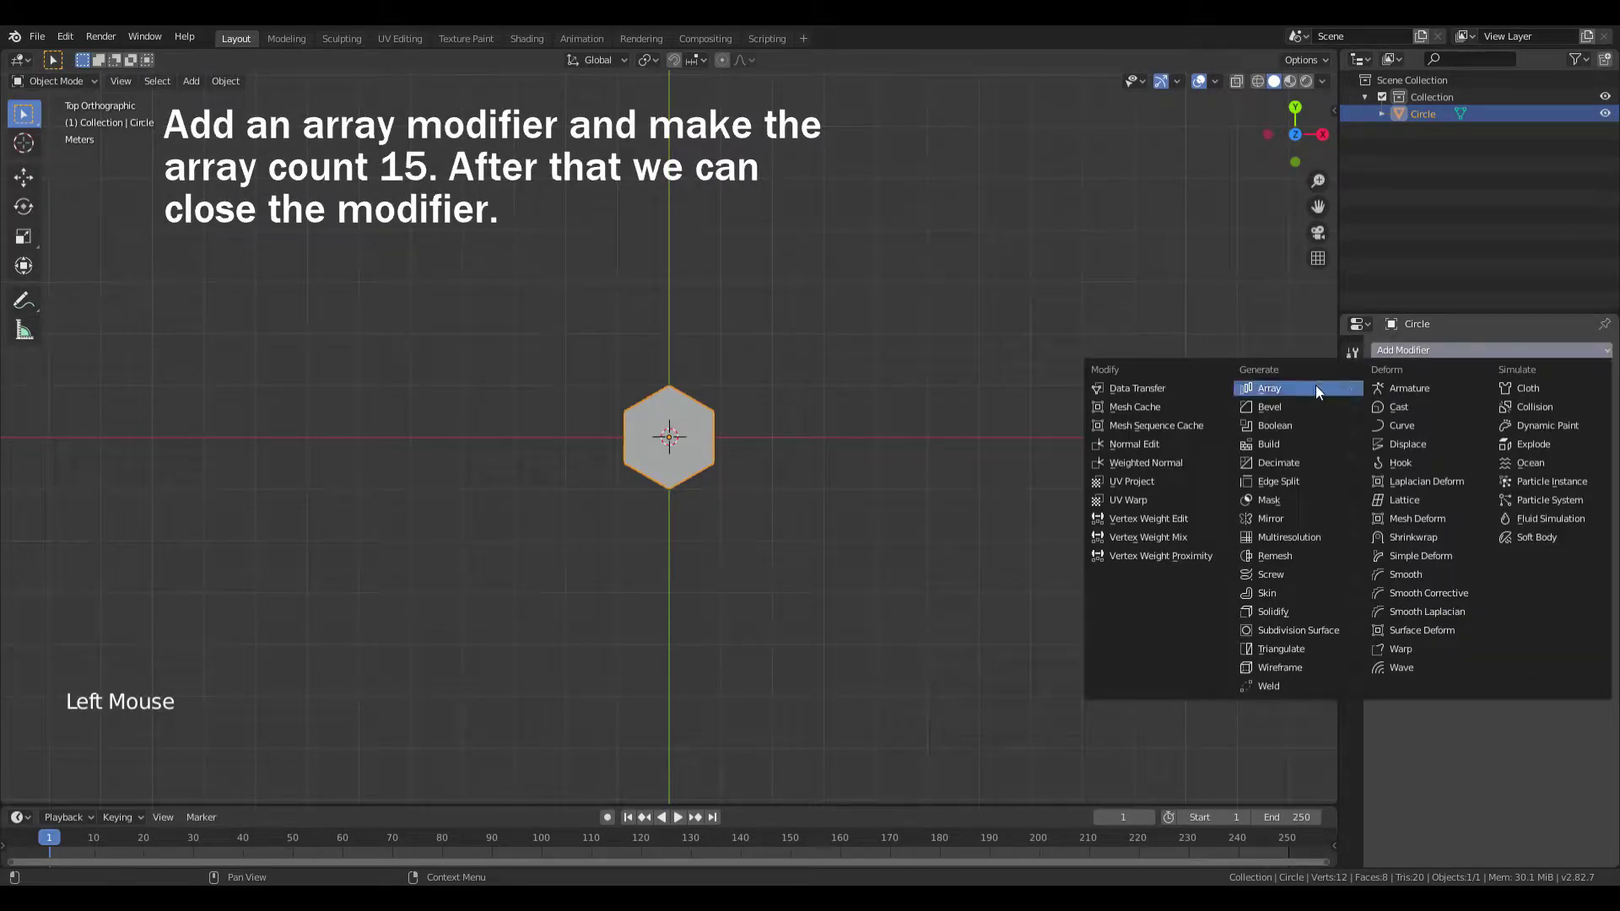
{"action": "left_click", "coordinate": [1278, 388]}
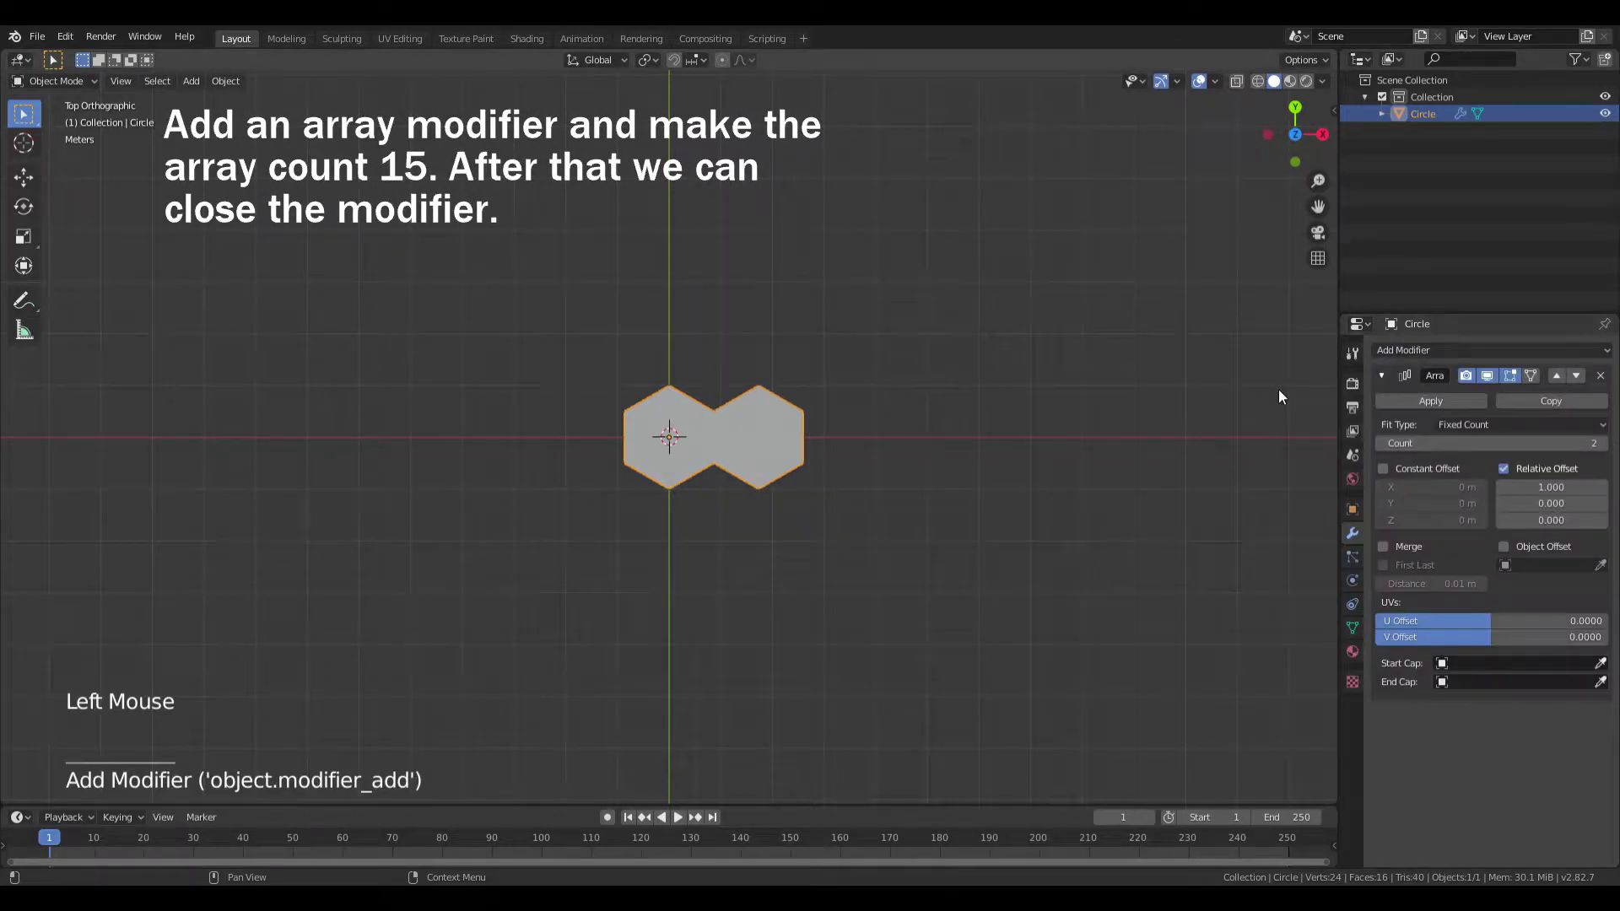
{"action": "left_click", "coordinate": [1515, 445]}
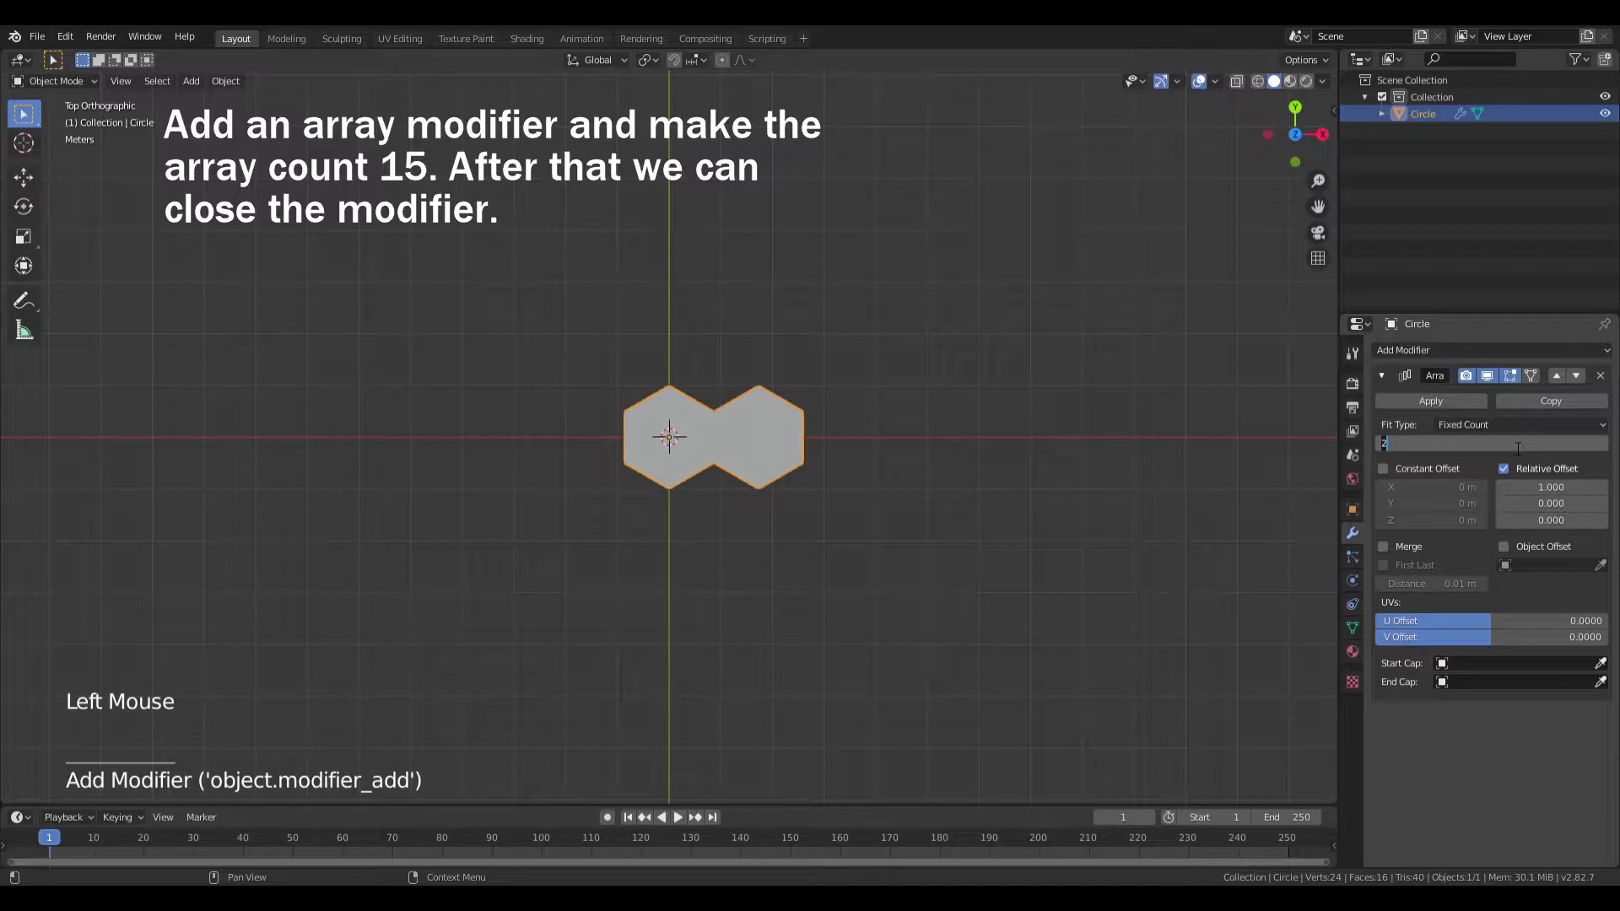
{"action": "type", "text": "1"}
{"action": "key", "text": "Return"}
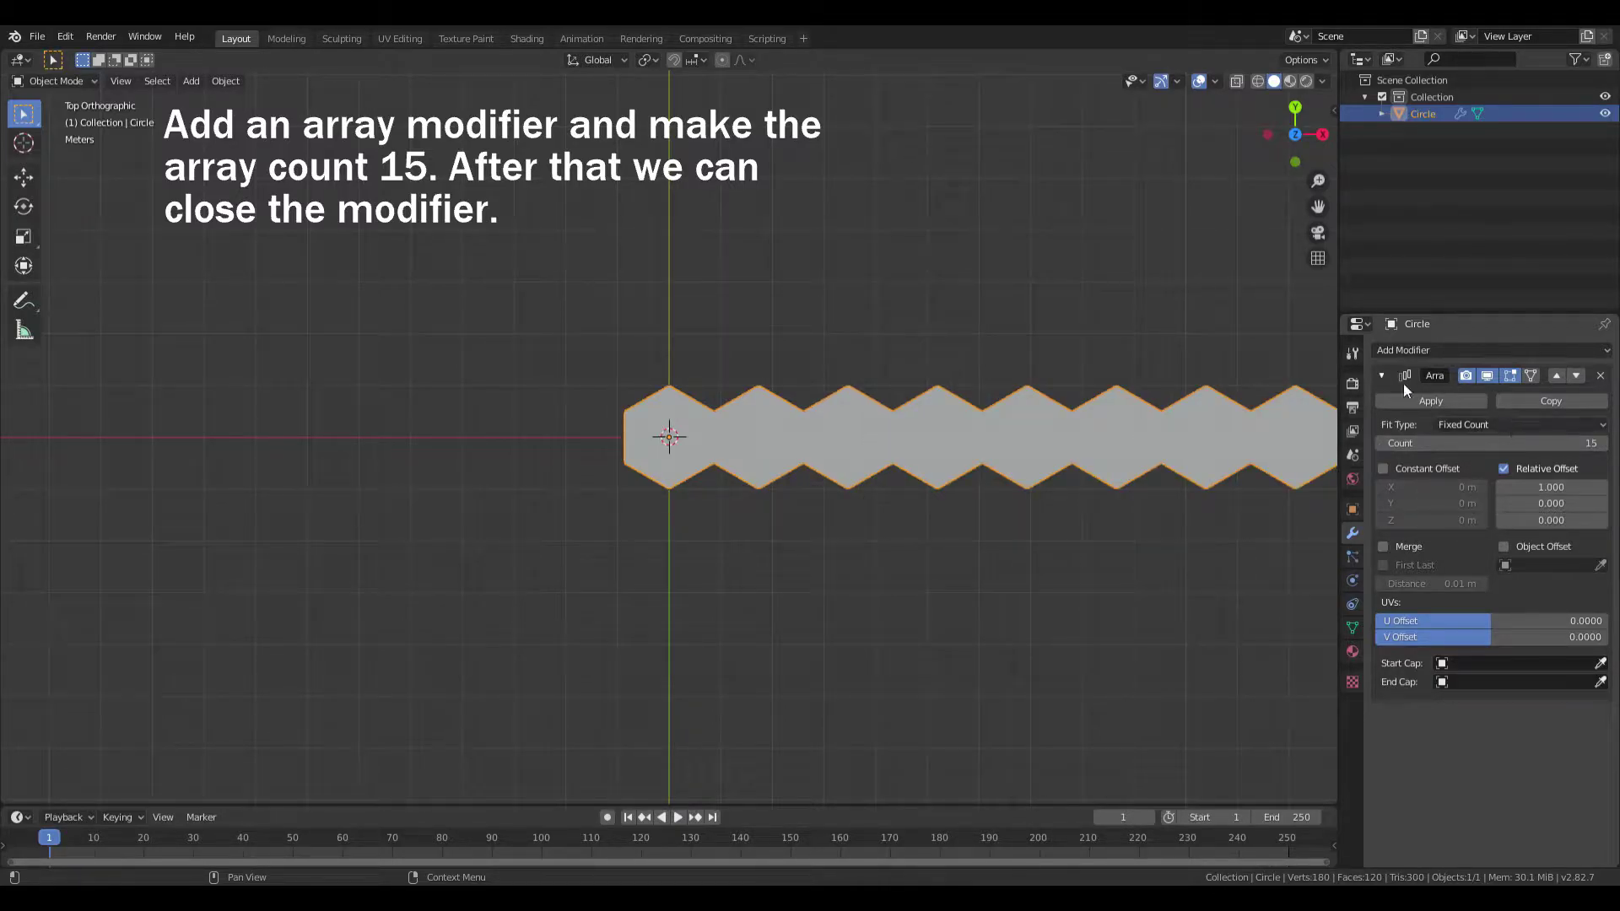
{"action": "left_click", "coordinate": [1381, 375]}
- Add a second Array modifier to the hexagon row and set its count to 15
{"action": "left_click", "coordinate": [1400, 352]}
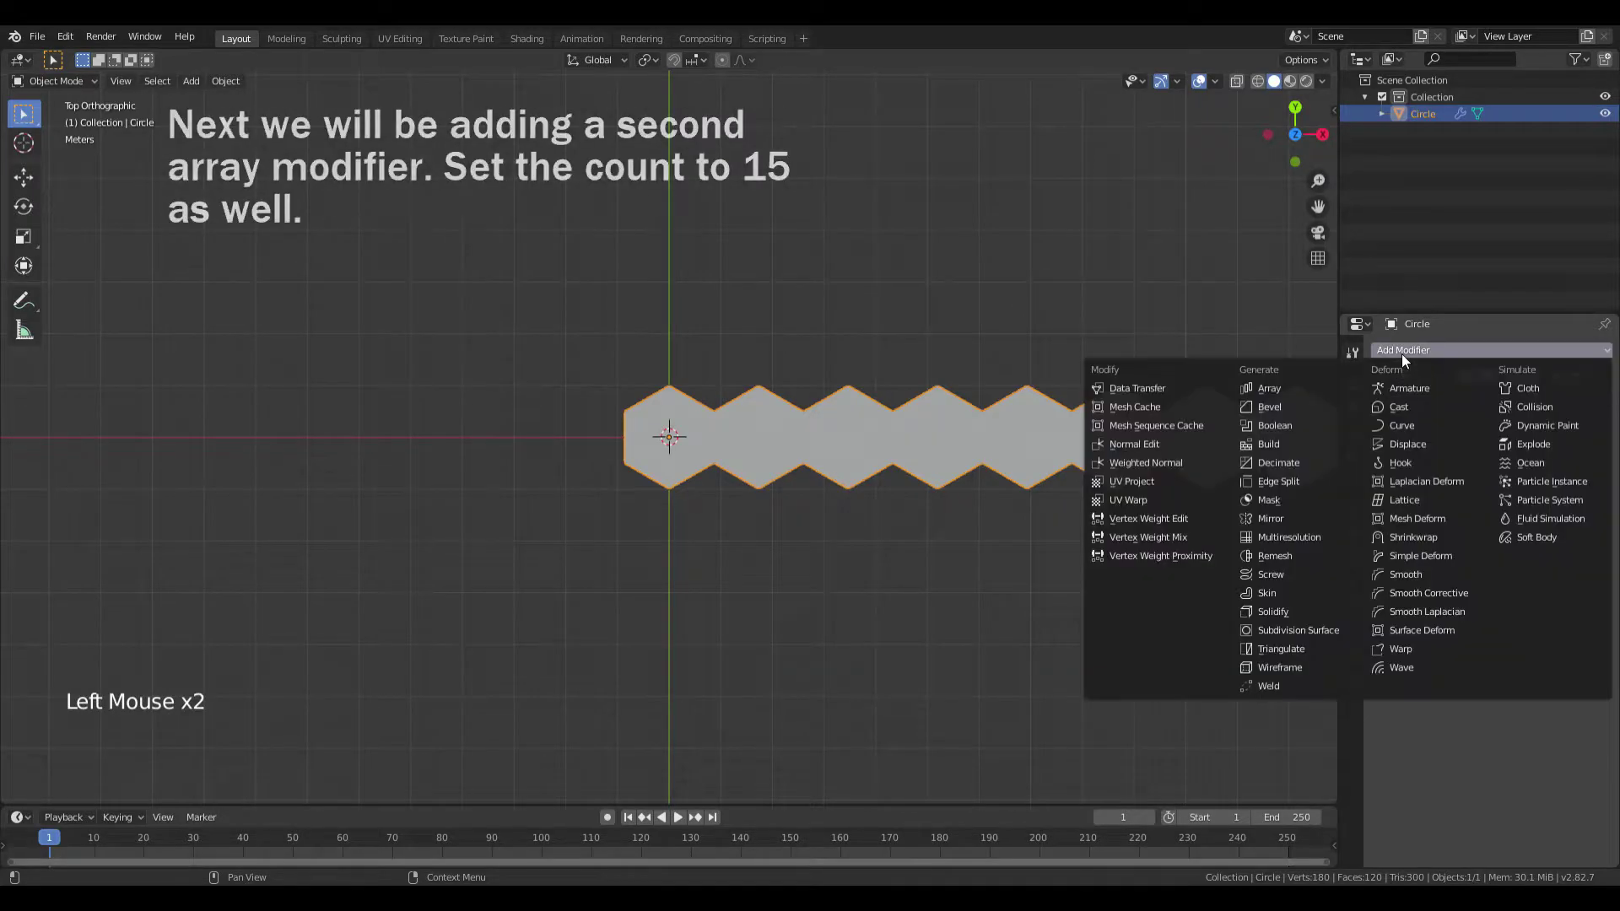
{"action": "left_click", "coordinate": [1278, 387]}
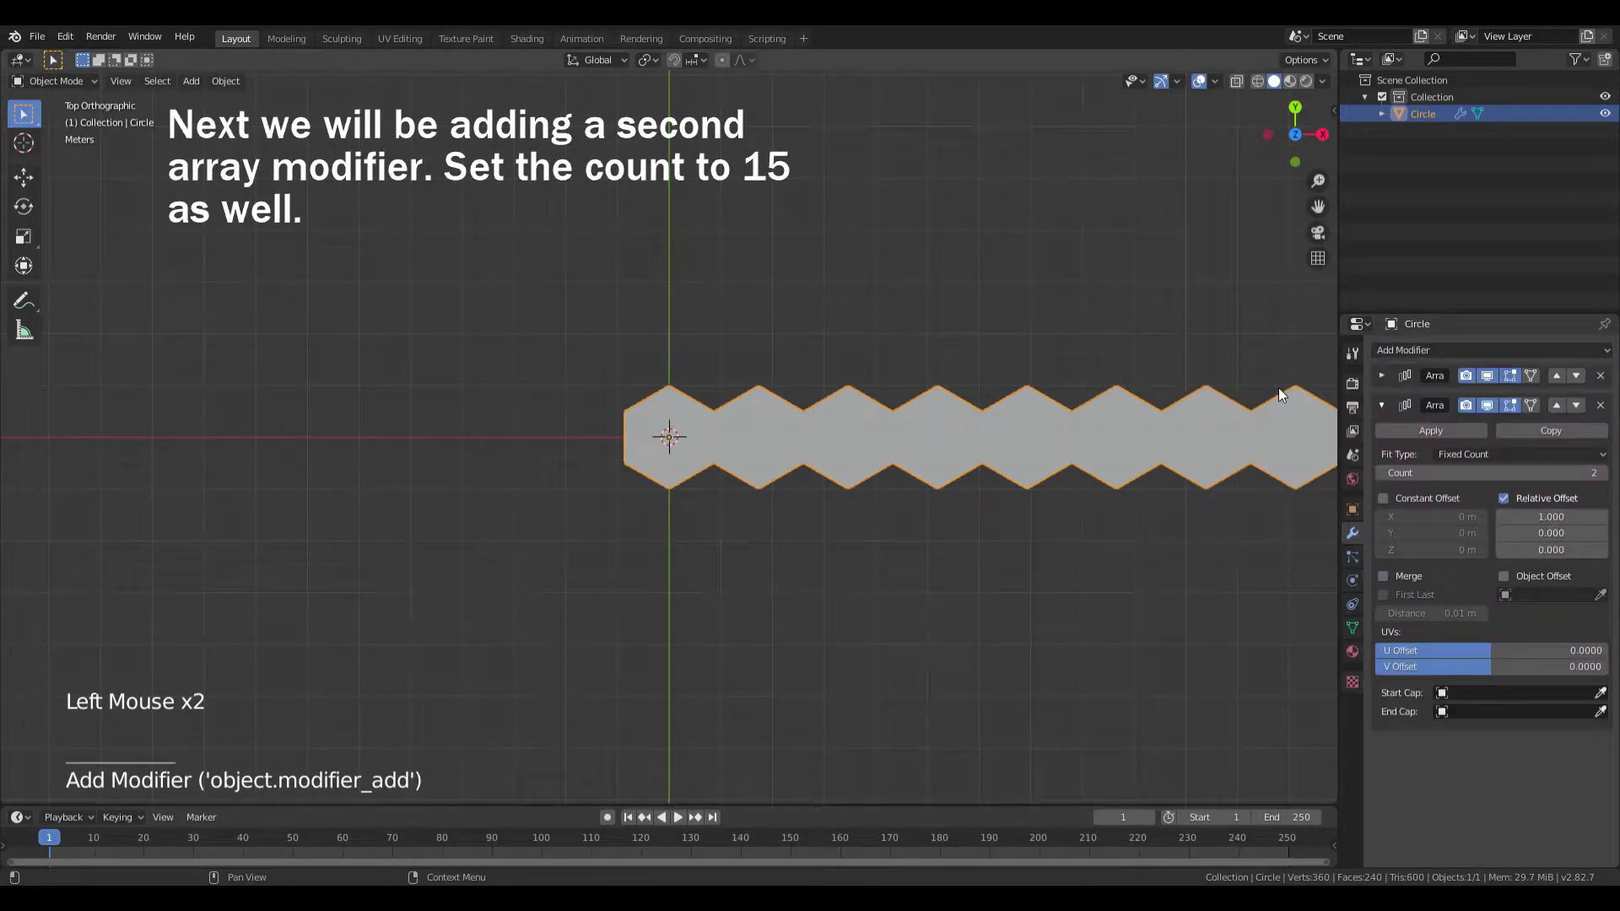
{"action": "left_click", "coordinate": [1504, 474]}
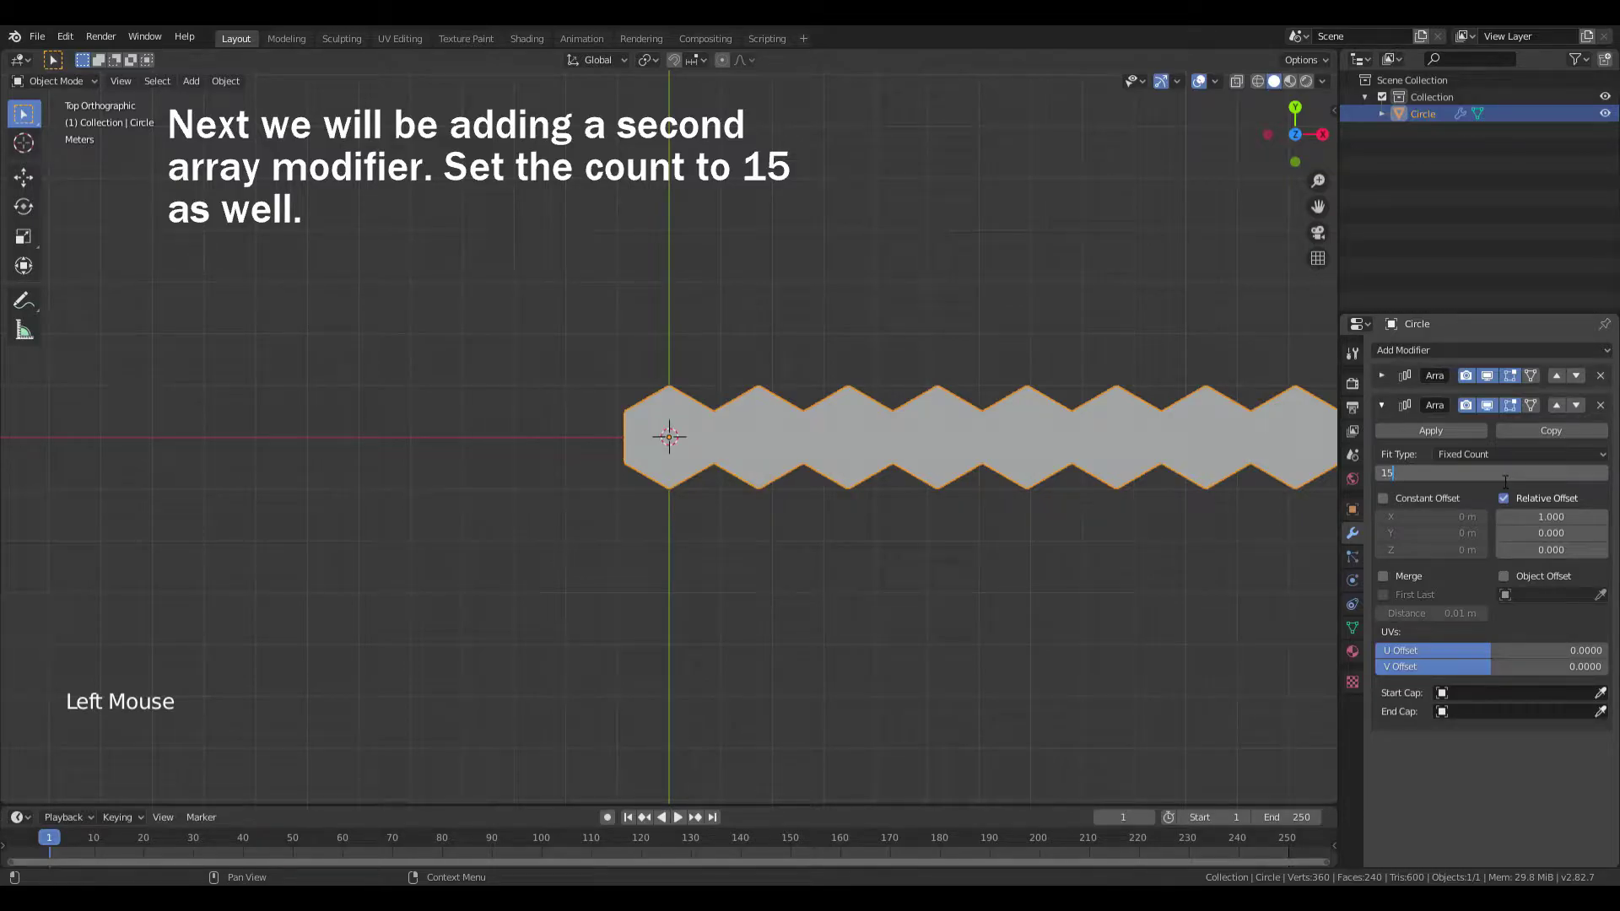
{"action": "key", "text": "Return"}
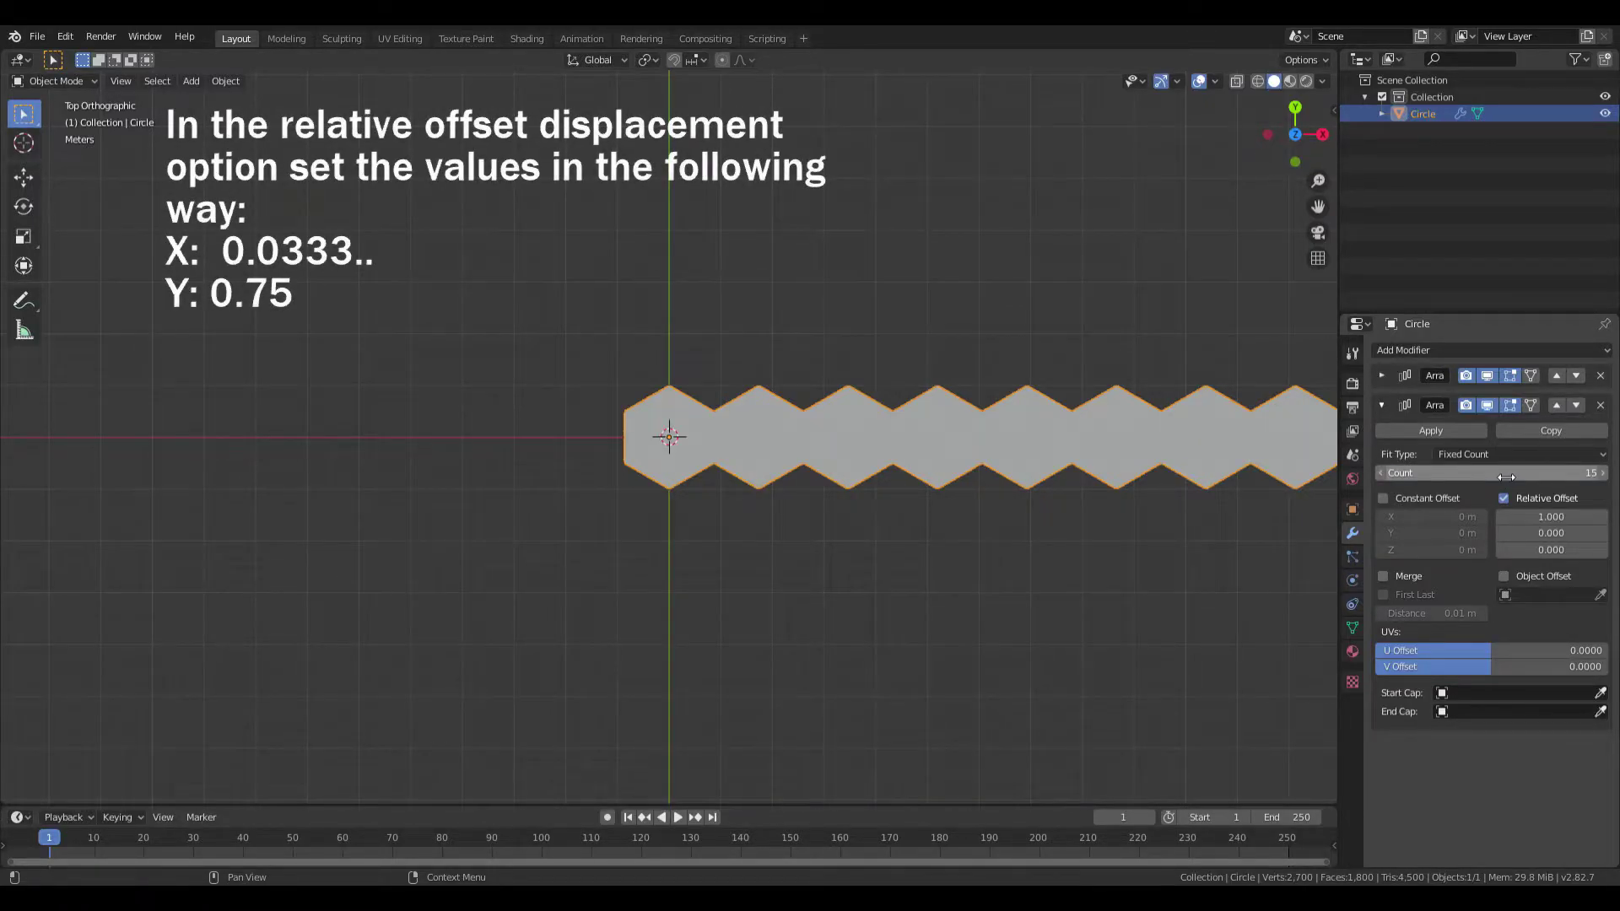
- Set the second Array modifier's relative offset to X 0.03333 and Y 0.75
{"action": "left_click", "coordinate": [1559, 518]}
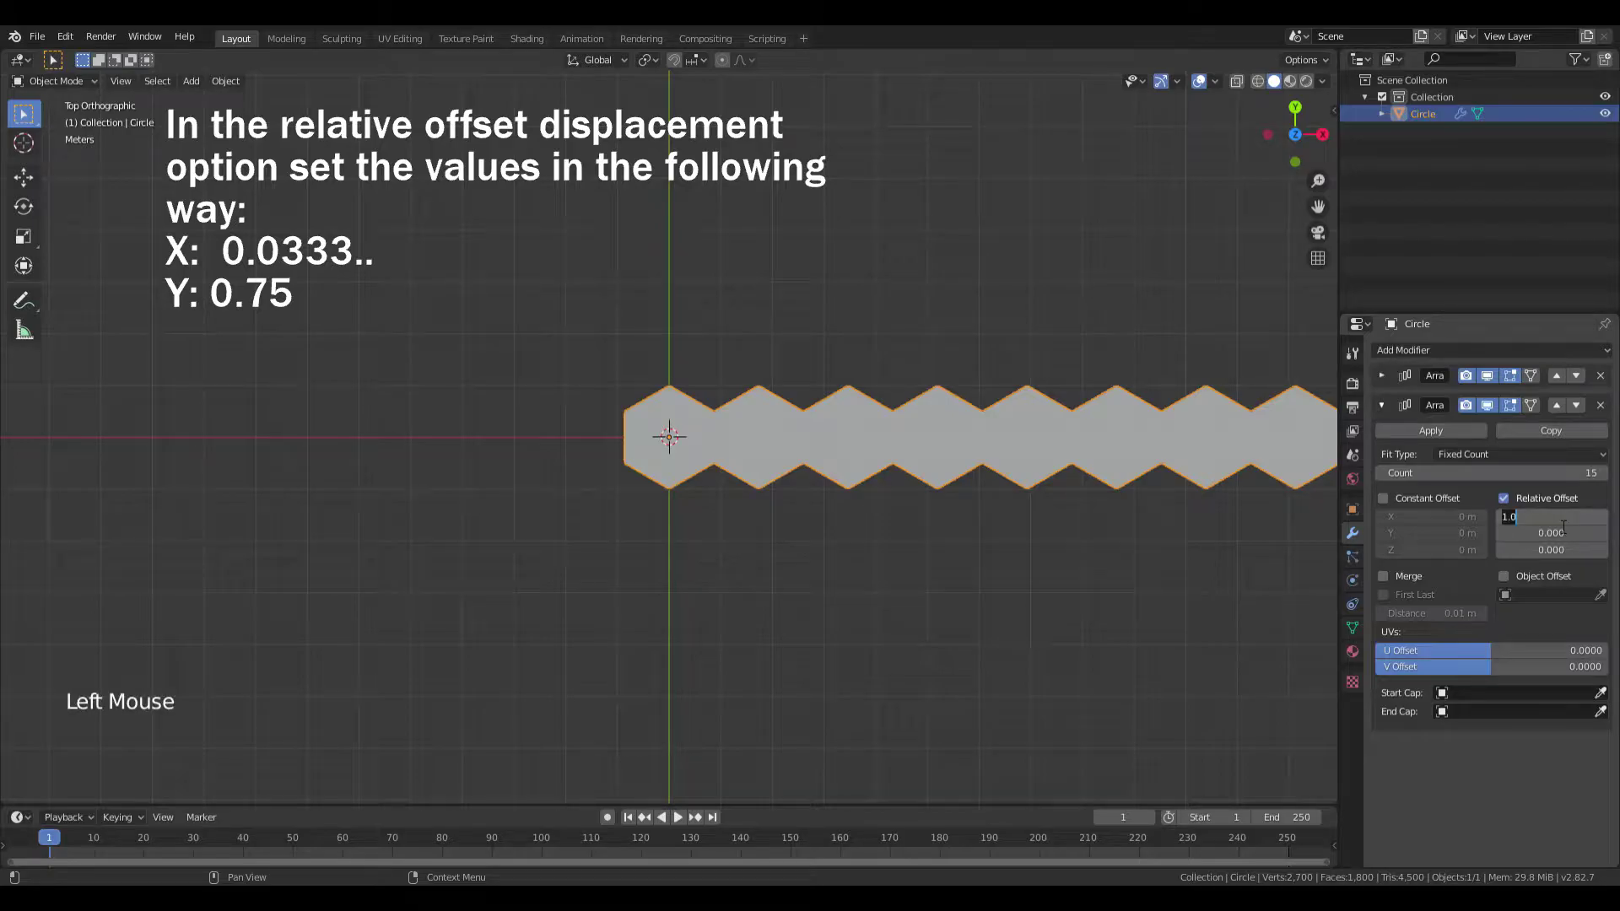
{"action": "type", "text": "0.03333"}
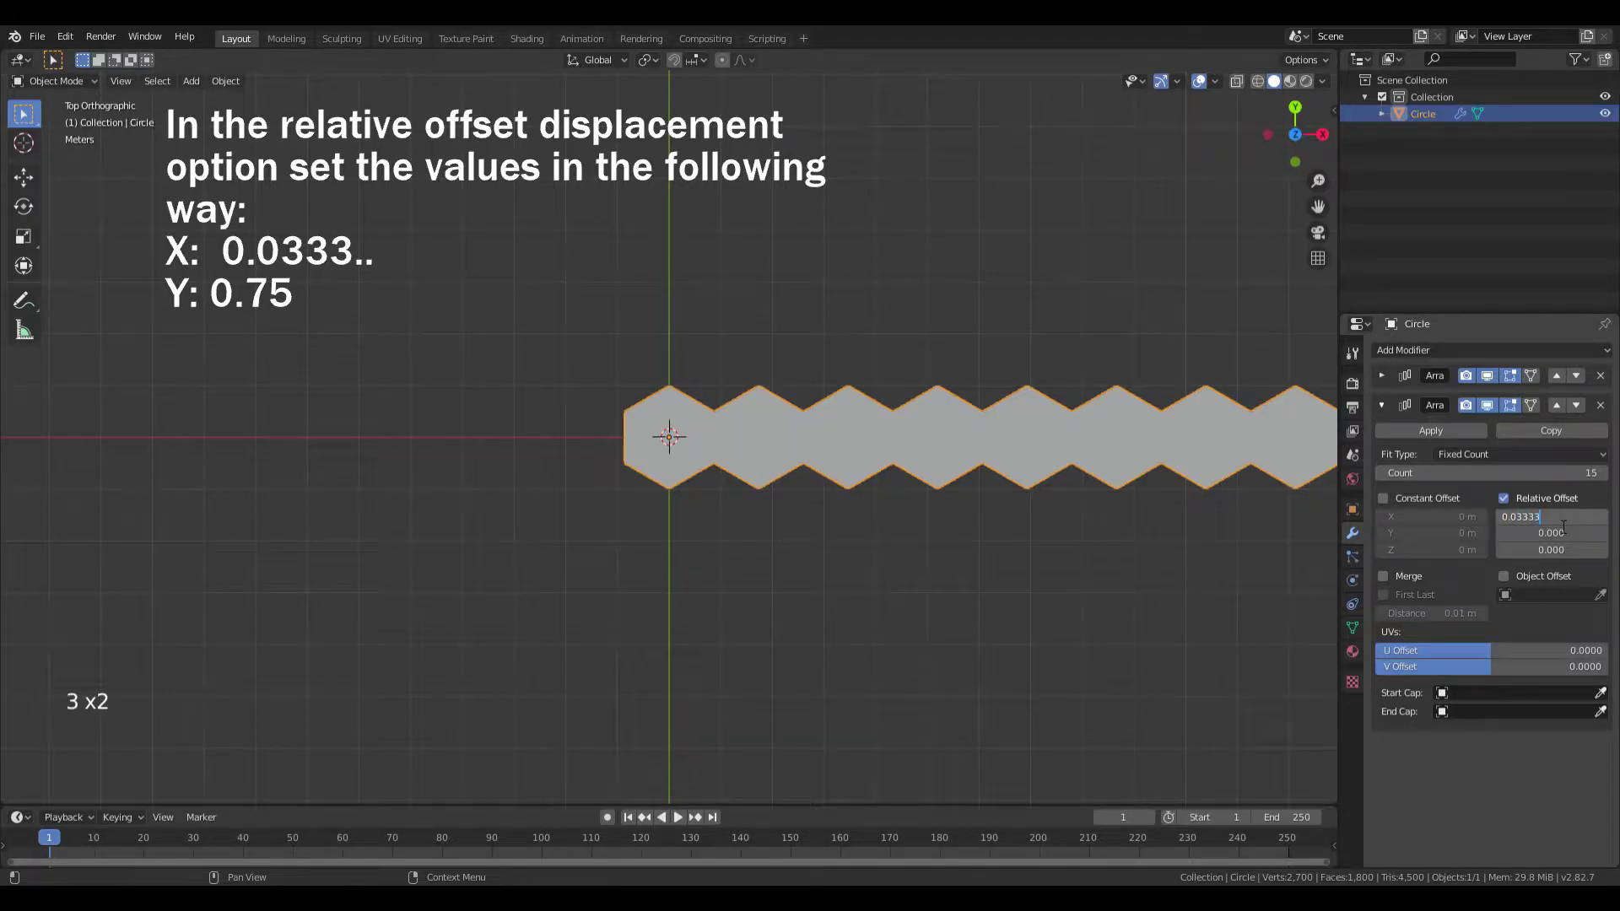
{"action": "key", "text": "Return"}
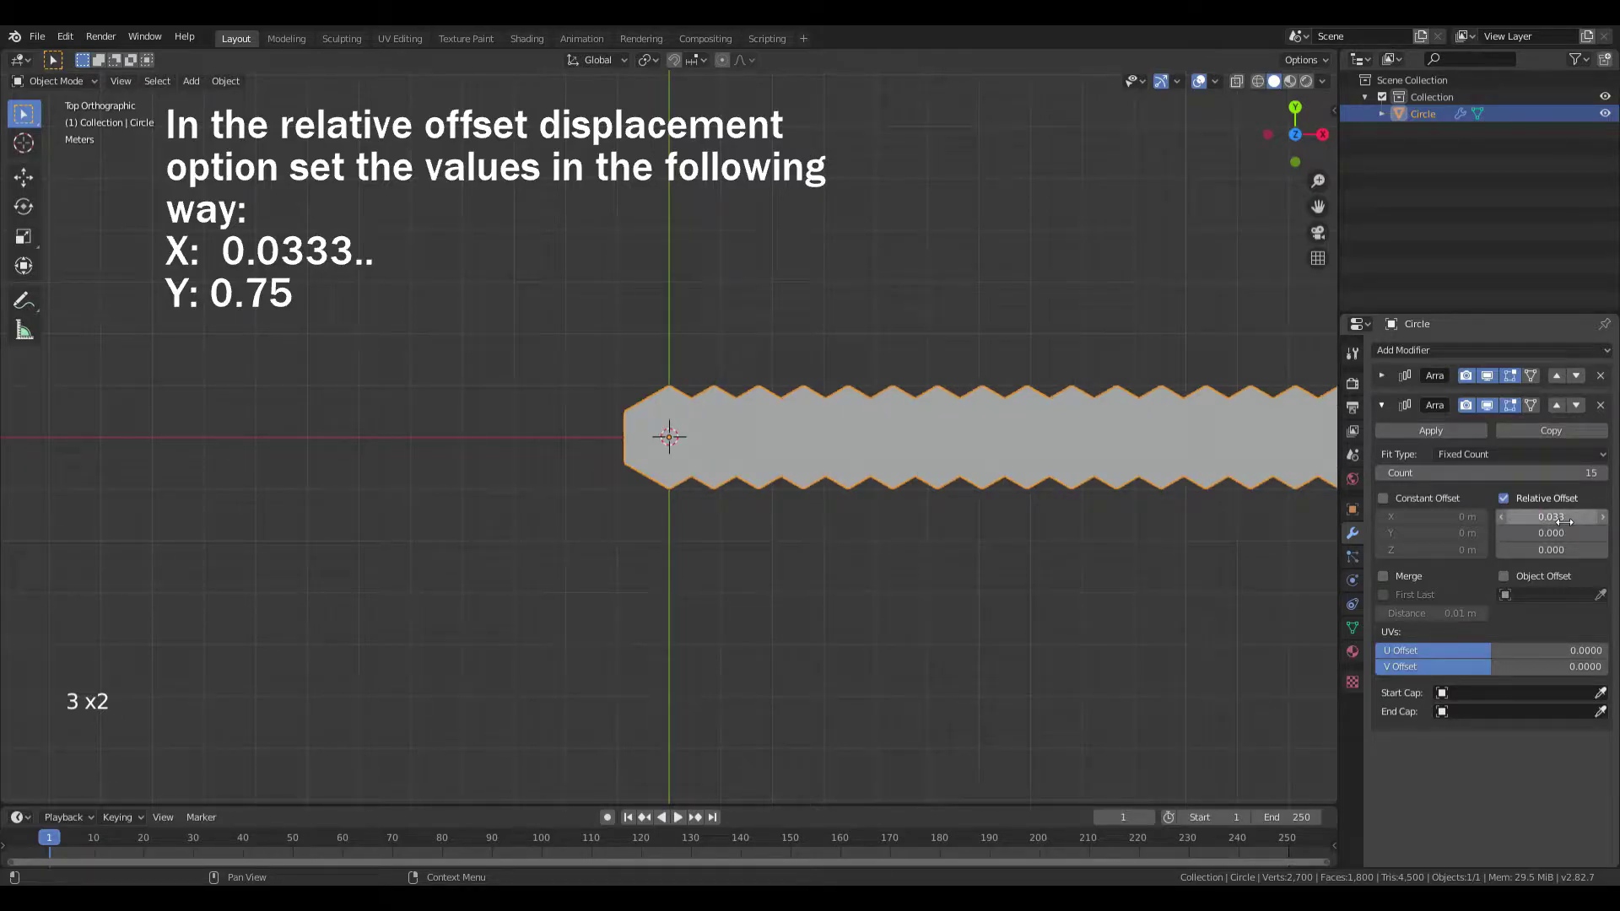
{"action": "left_click", "coordinate": [1562, 537]}
{"action": "type", "text": "0.75"}
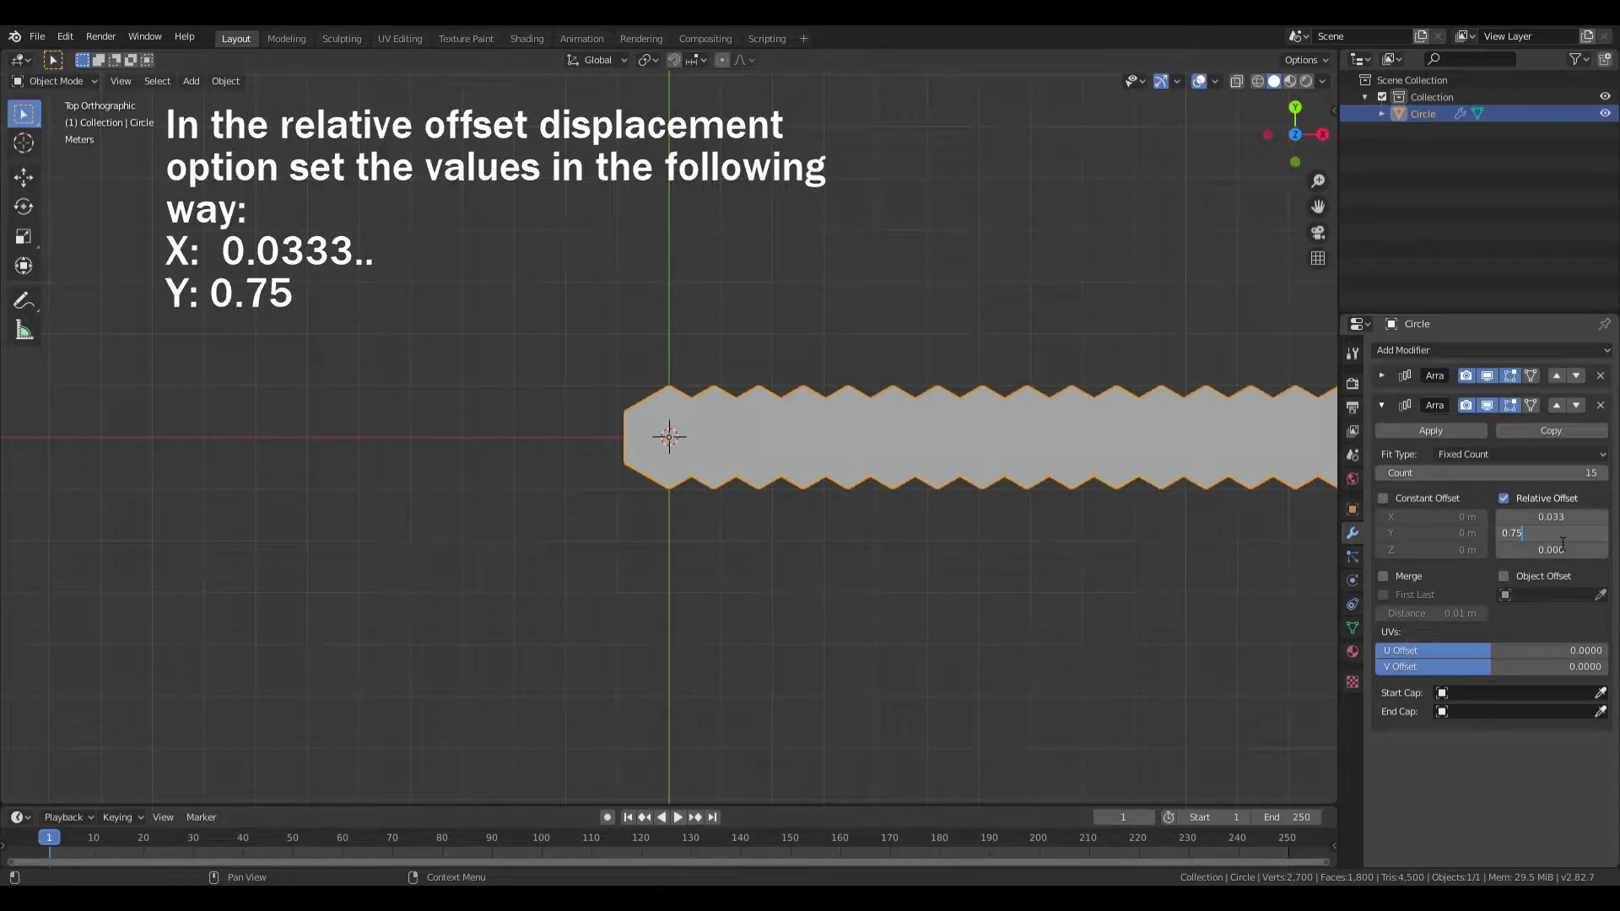
{"action": "key", "text": "Return"}
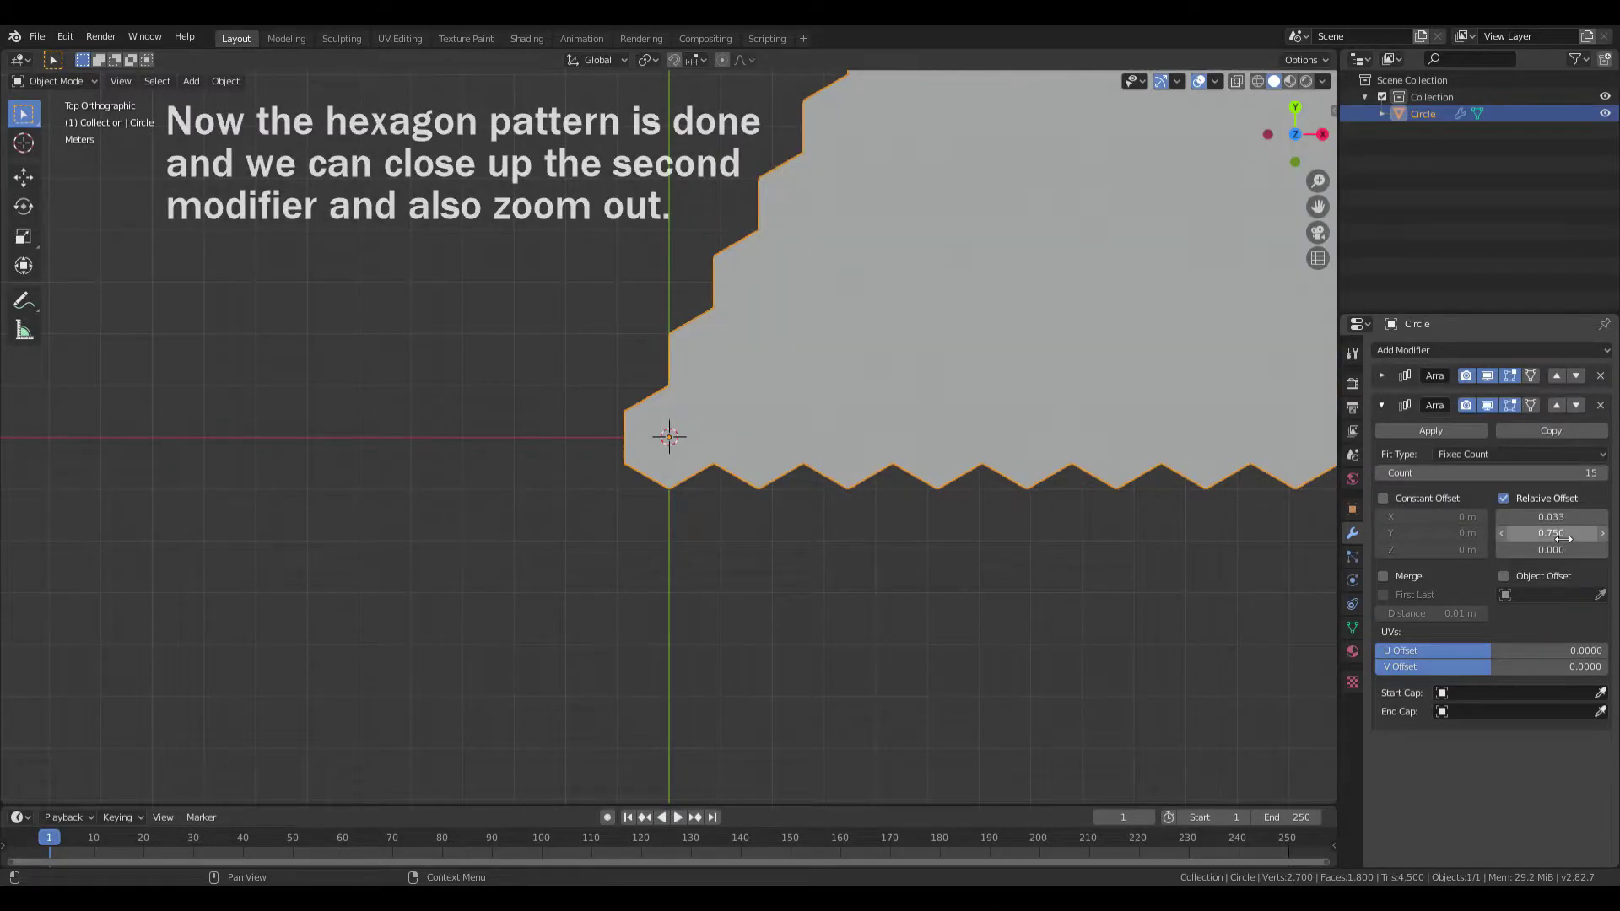
{"action": "left_click", "coordinate": [1383, 406]}
- Add a plane mesh at the origin and scale it up by 25
{"action": "scroll", "coordinate": [923, 304], "scroll_direction": "down", "scroll_amount": 8}
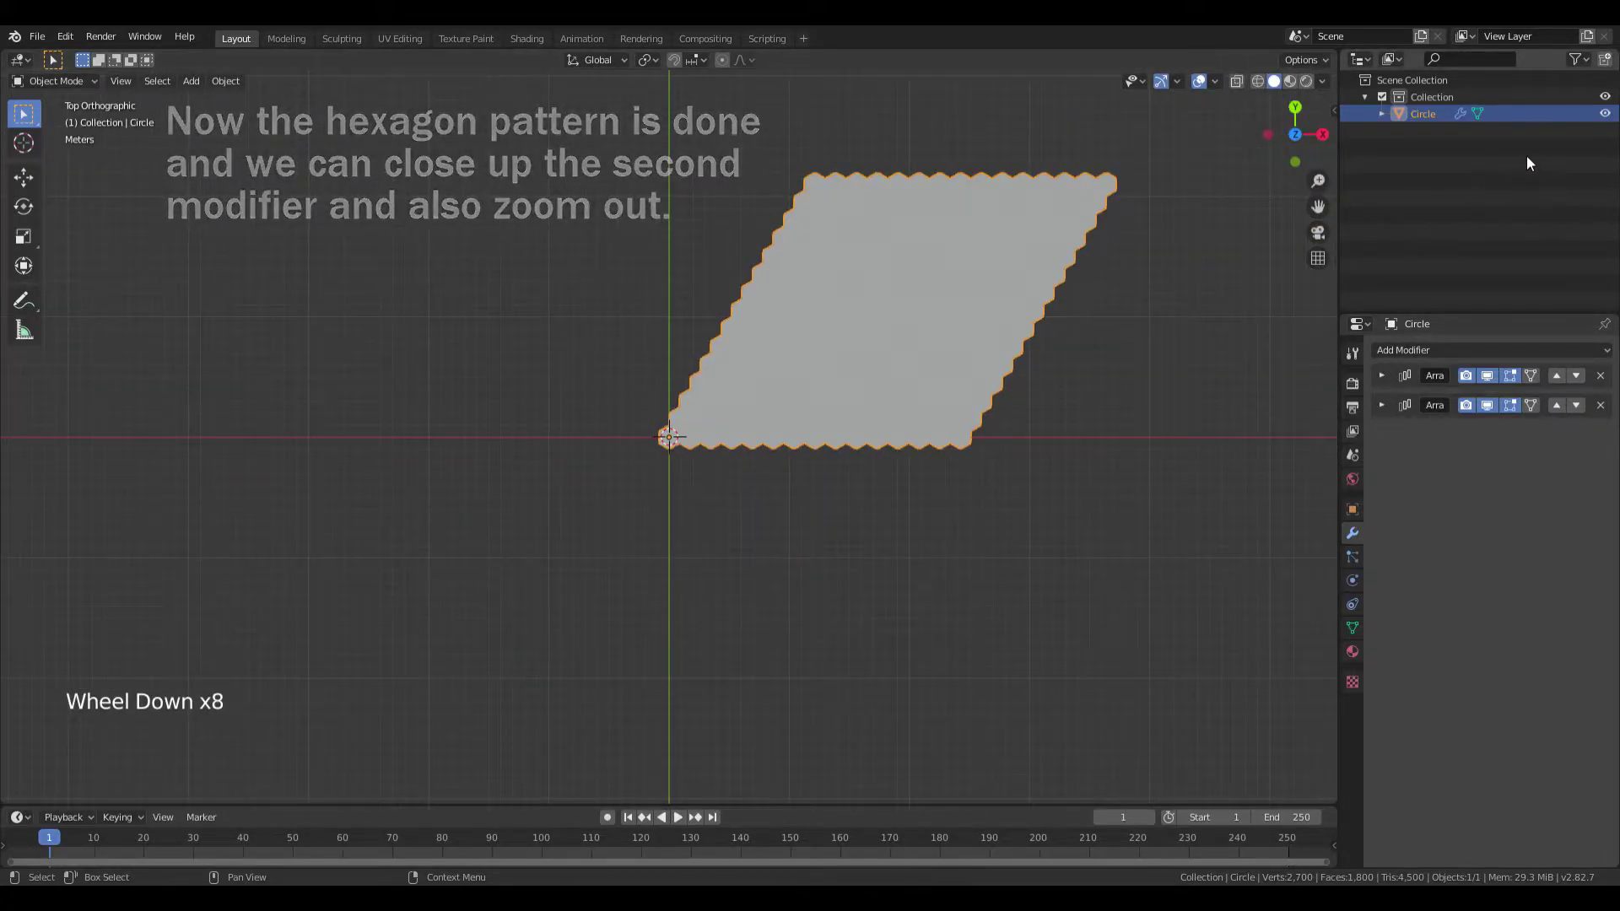
{"action": "key", "text": "shift+a"}
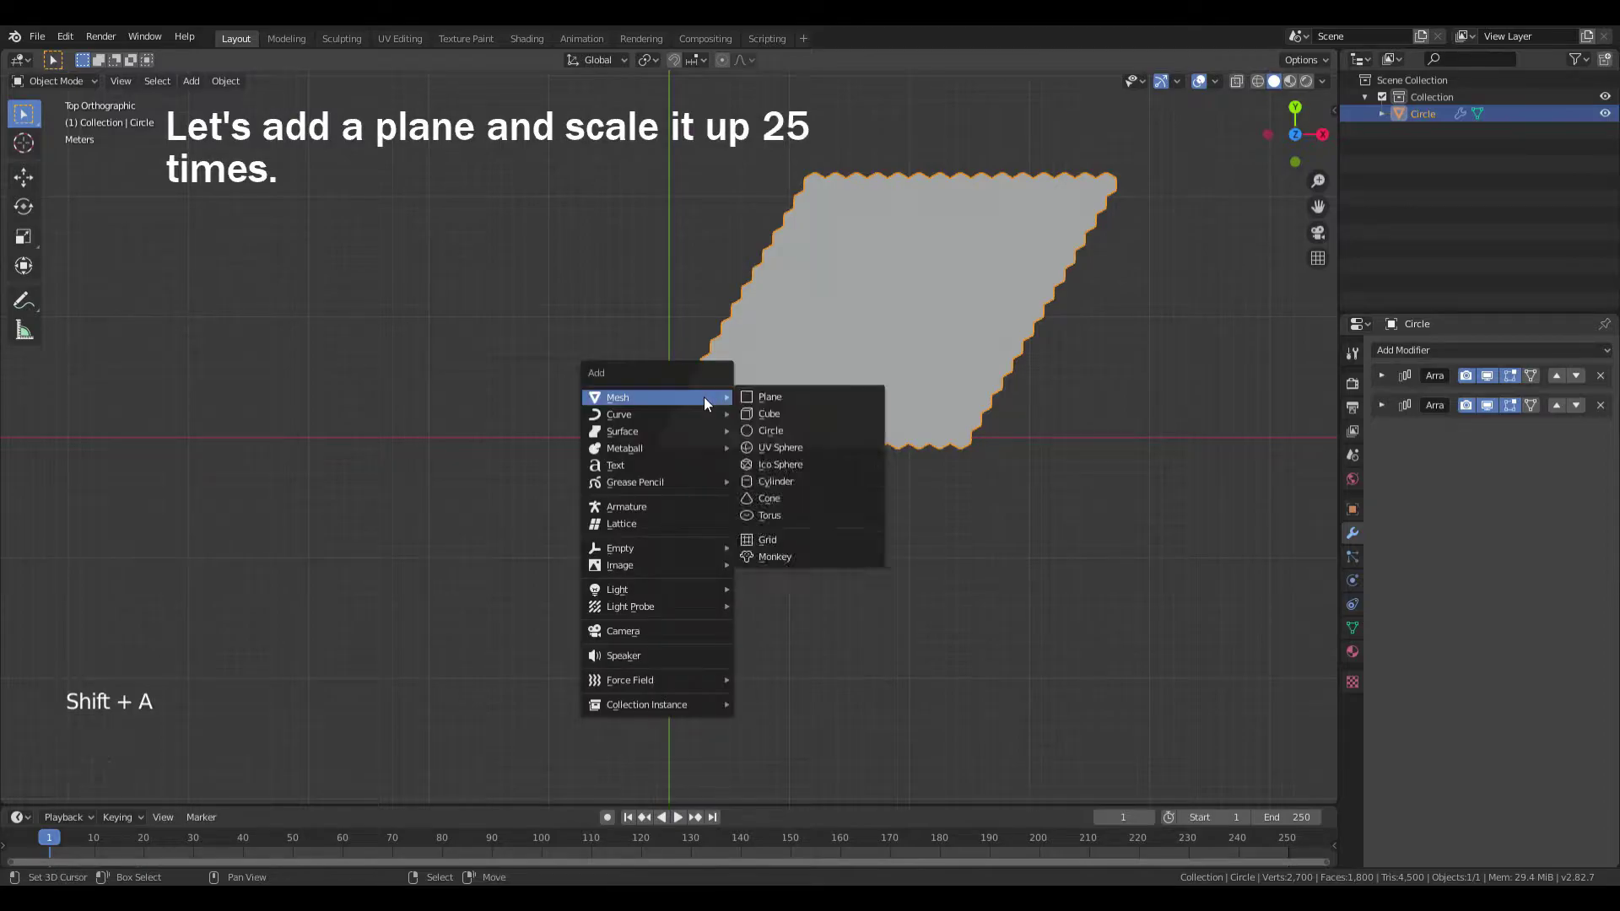
{"action": "left_click", "coordinate": [775, 401]}
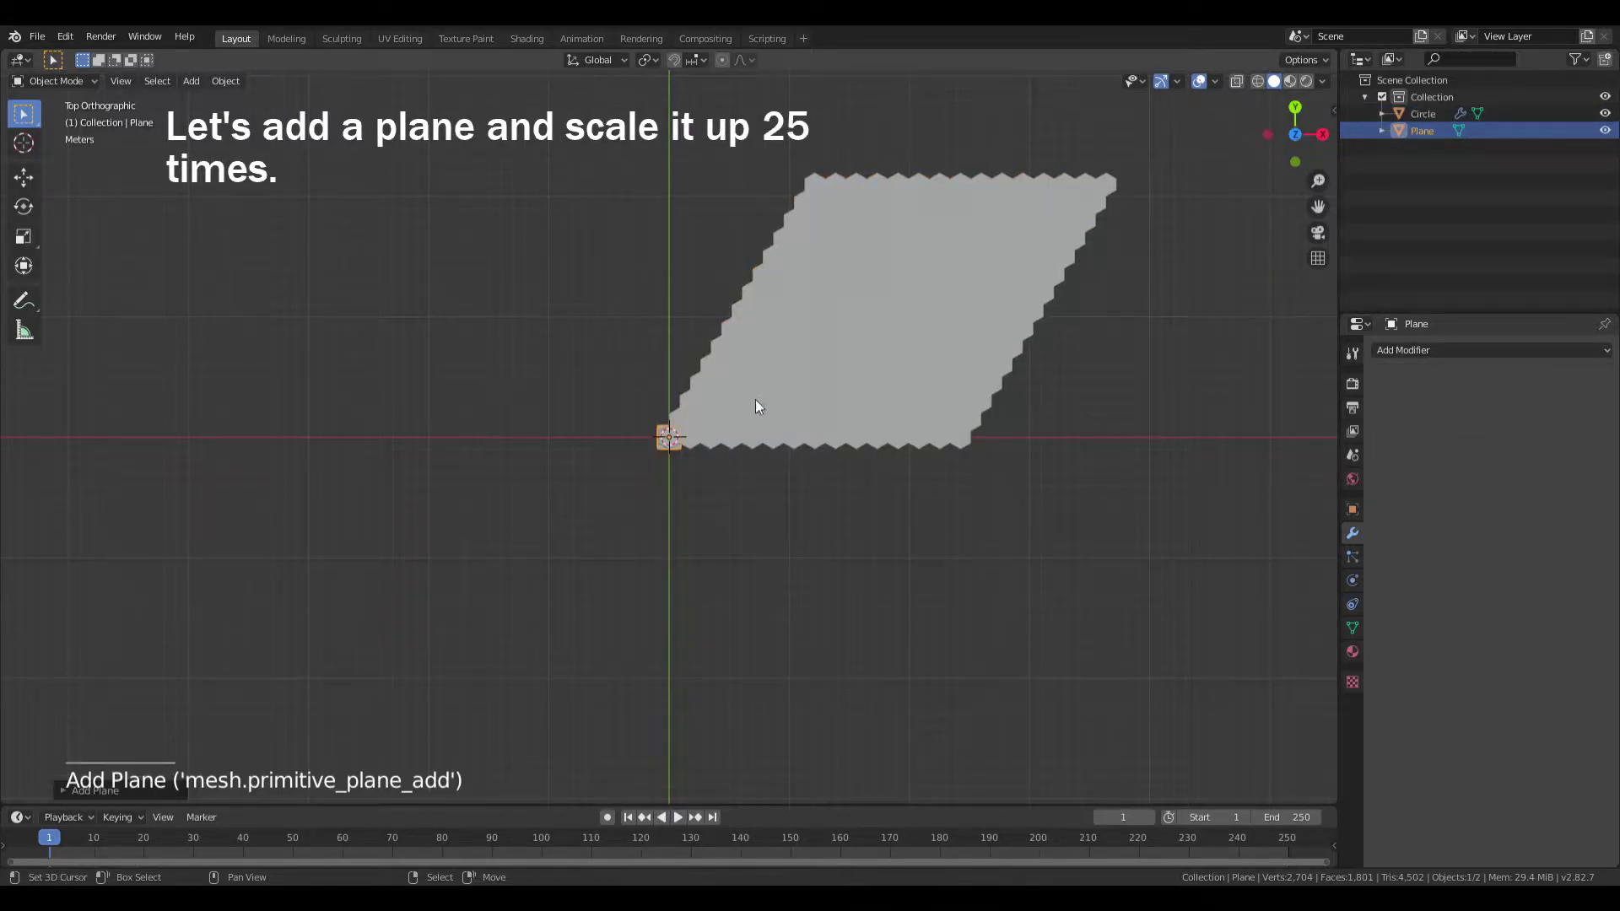
{"action": "type", "text": "s"}
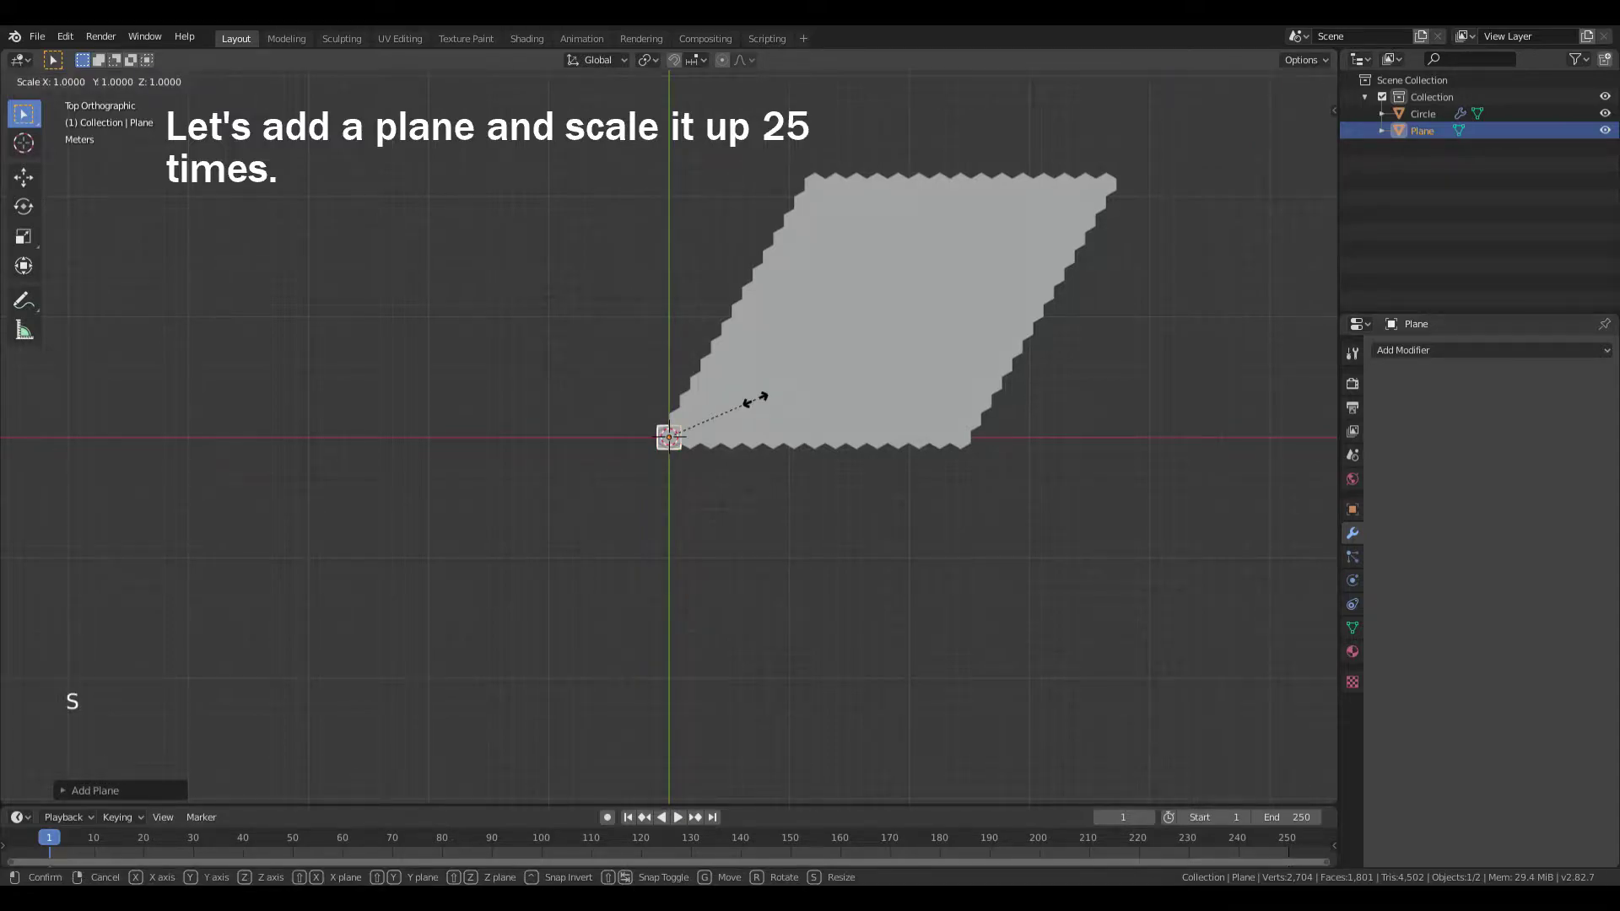
{"action": "type", "text": "25"}
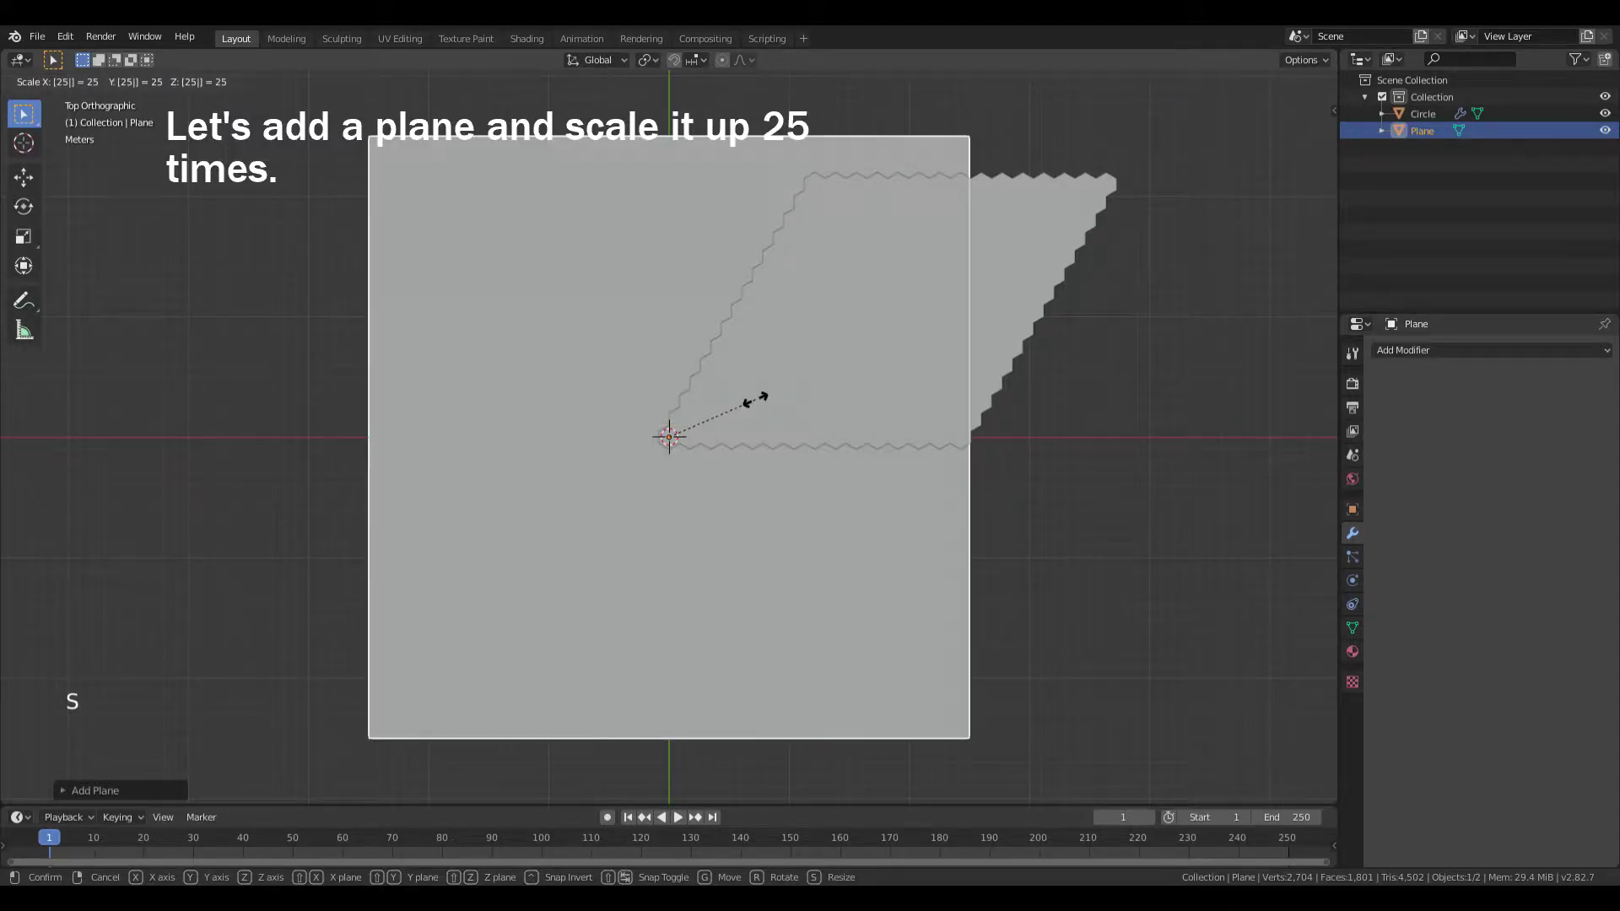
{"action": "left_click", "coordinate": [756, 398]}
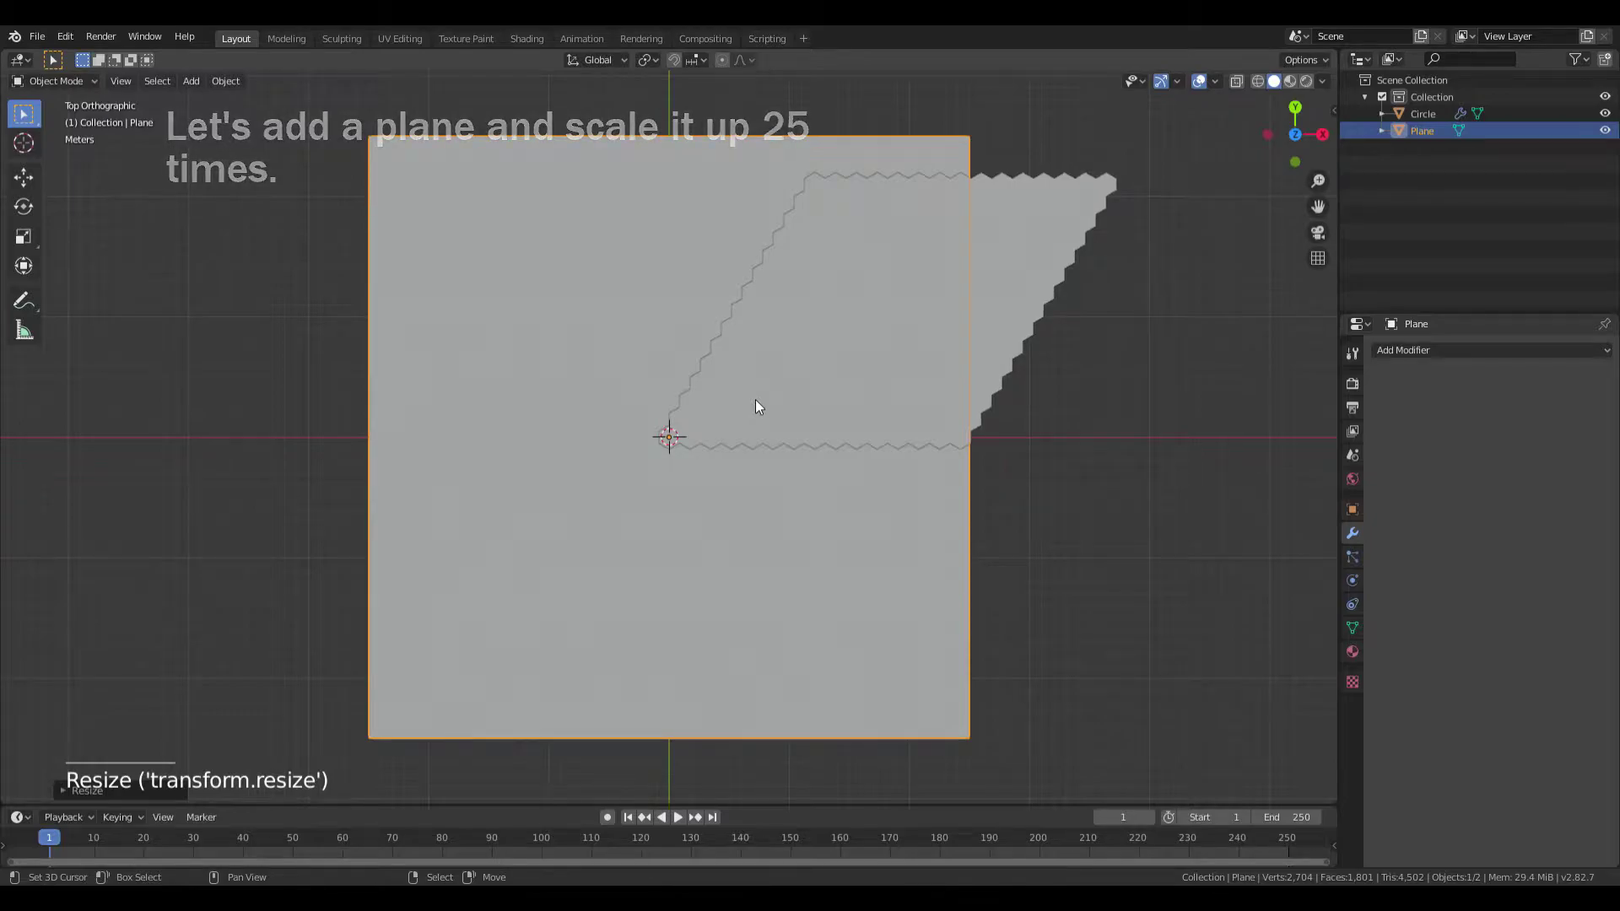
- Add a camera to the scene and align it to the current top view
{"action": "left_click", "coordinate": [1353, 508]}
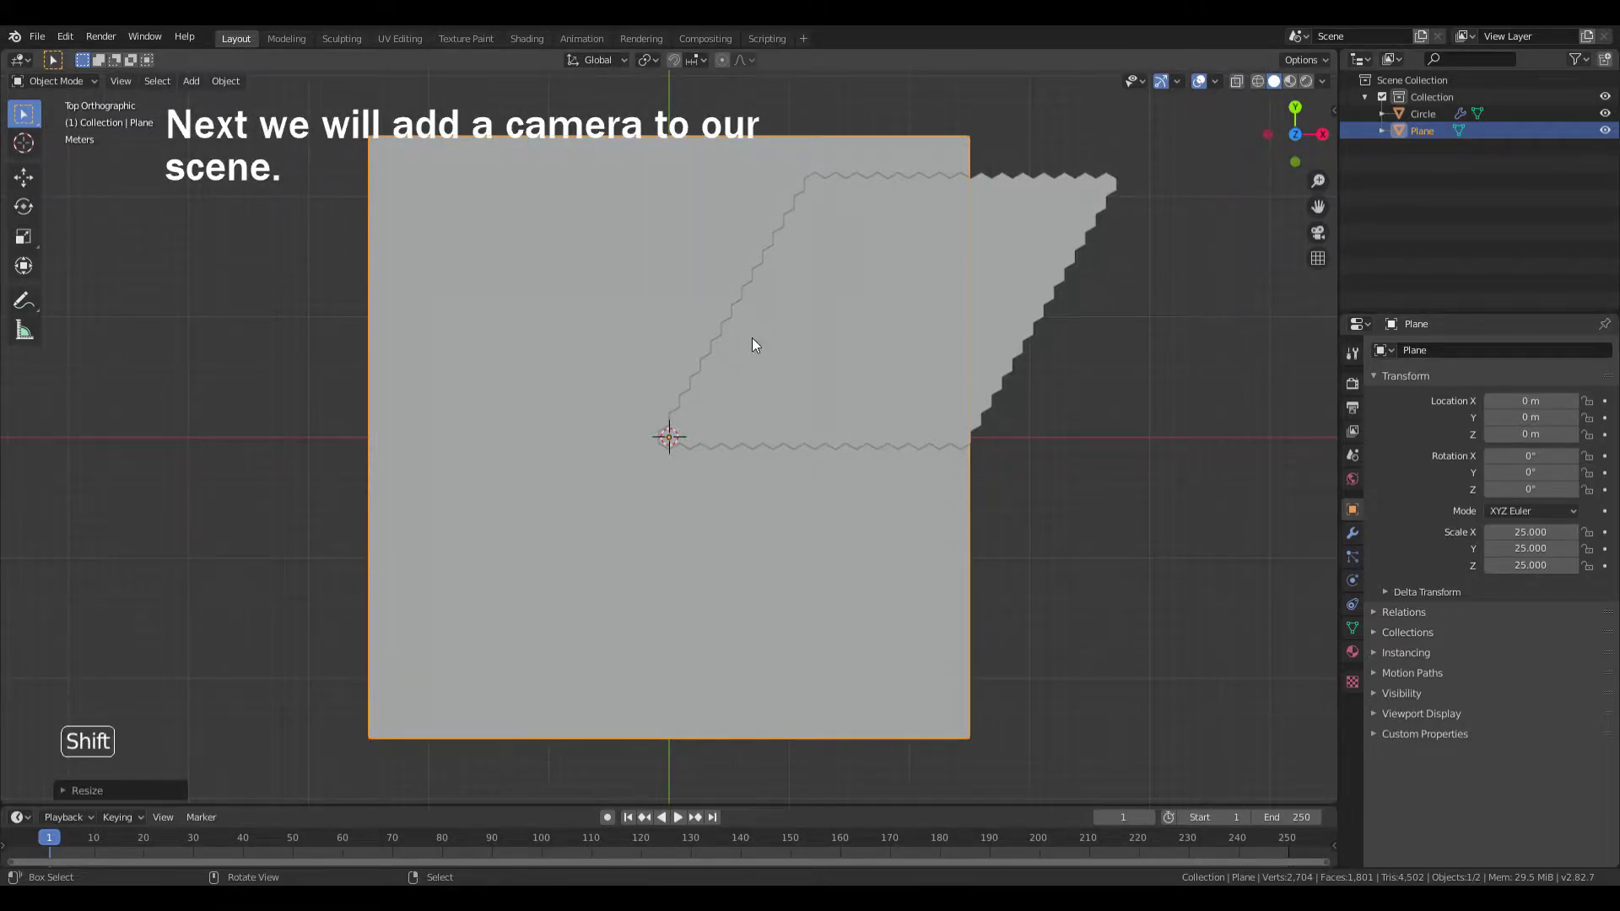
{"action": "key", "text": "shift+a"}
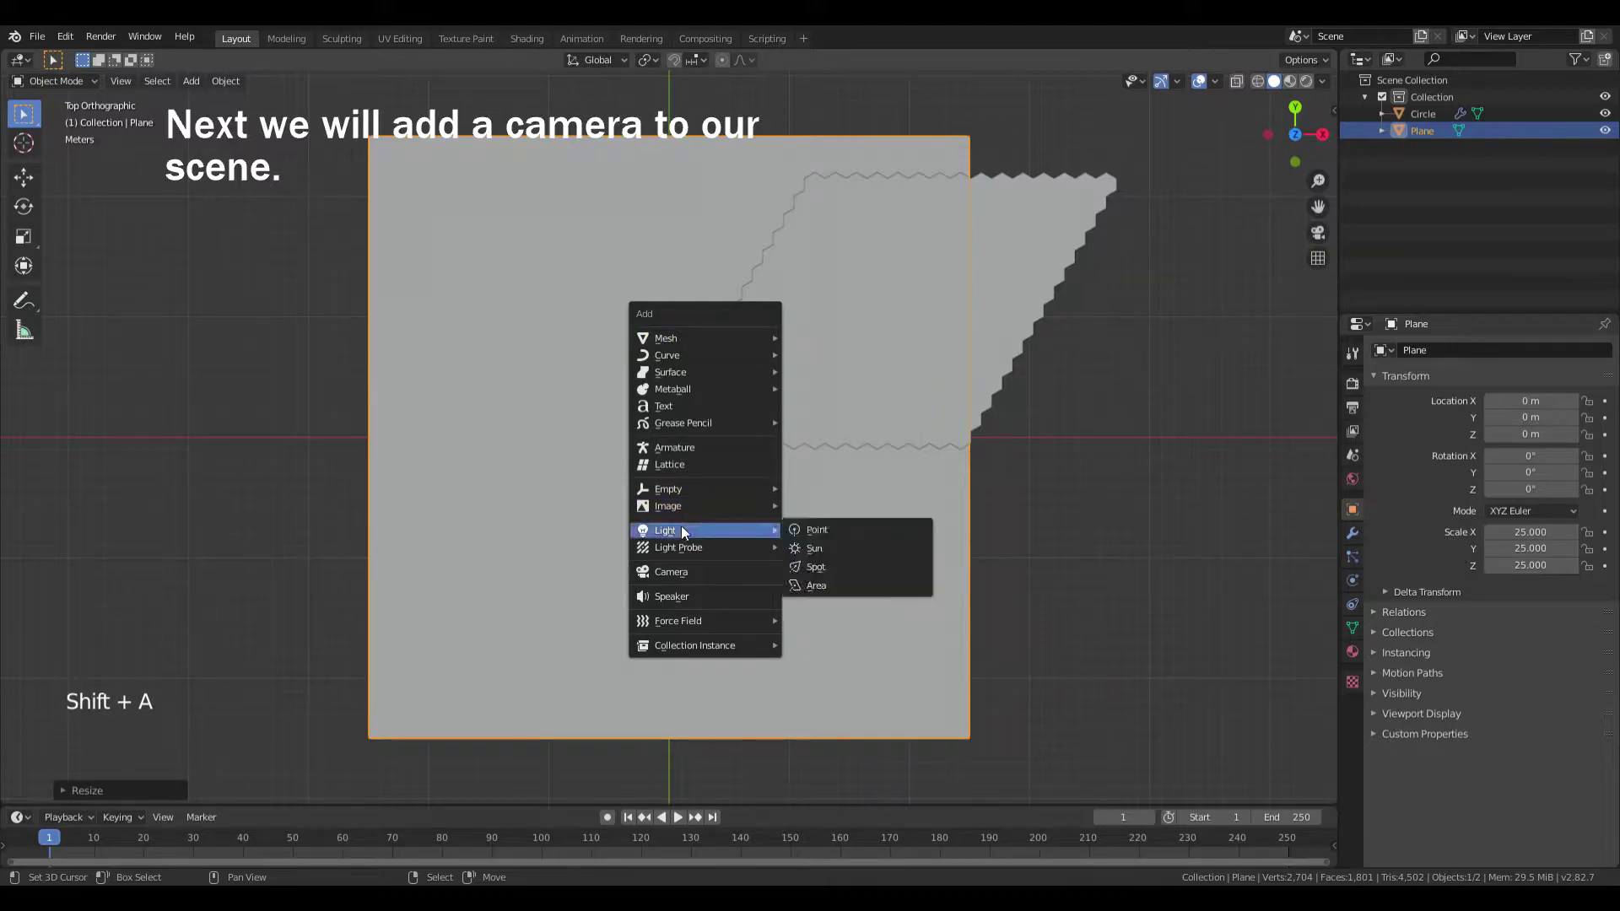
{"action": "left_click", "coordinate": [675, 572]}
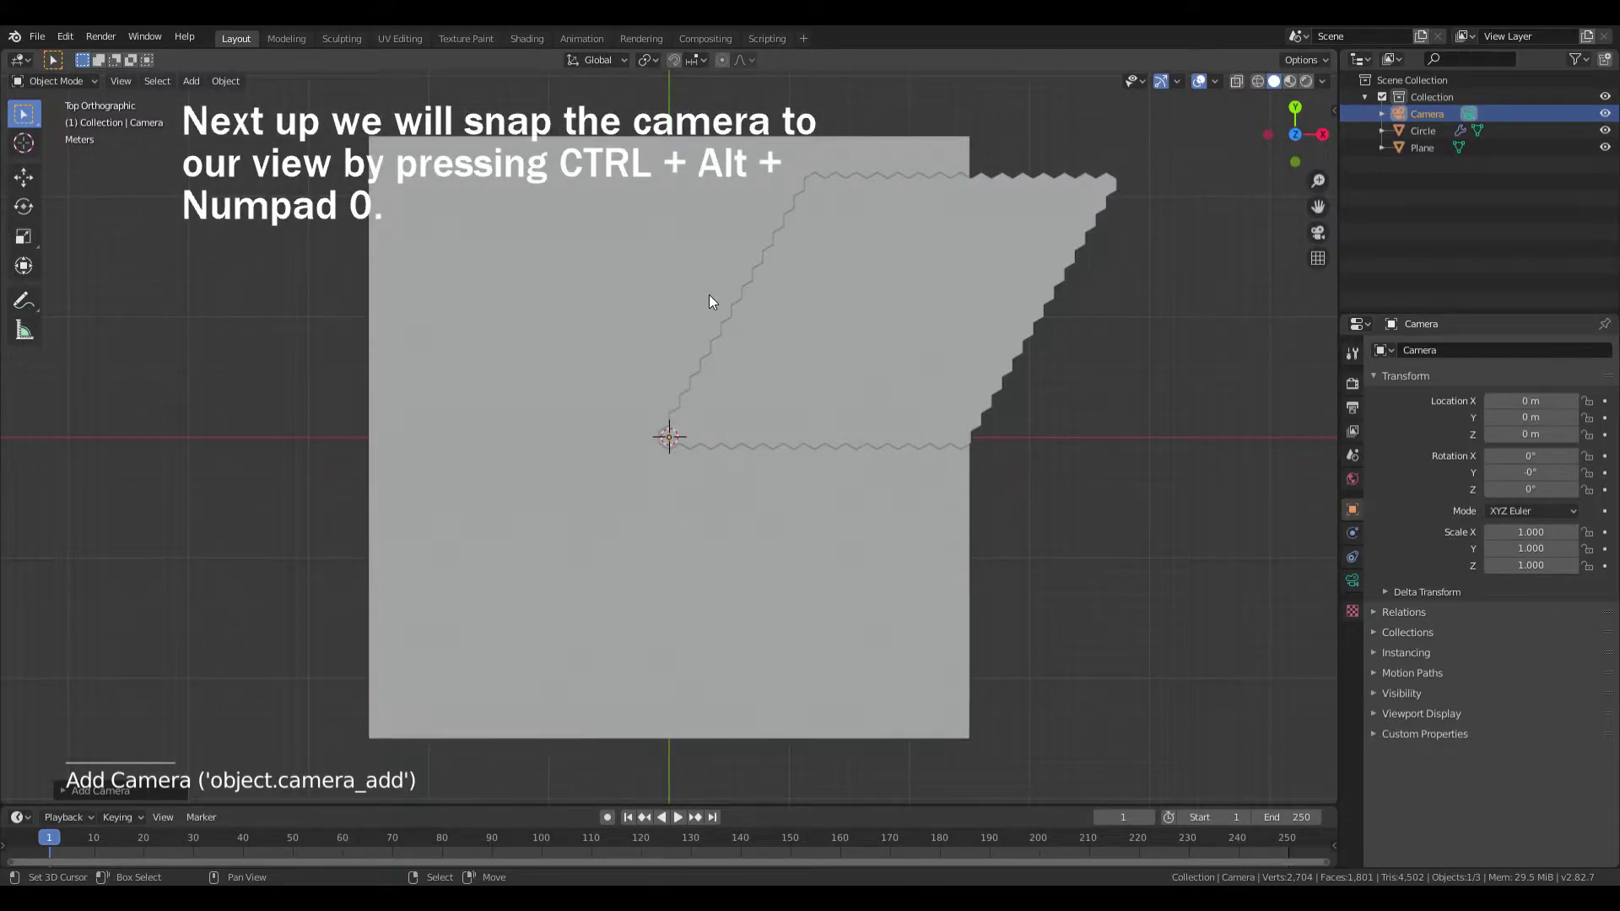
{"action": "key", "text": "ctrl+alt+KP_0"}
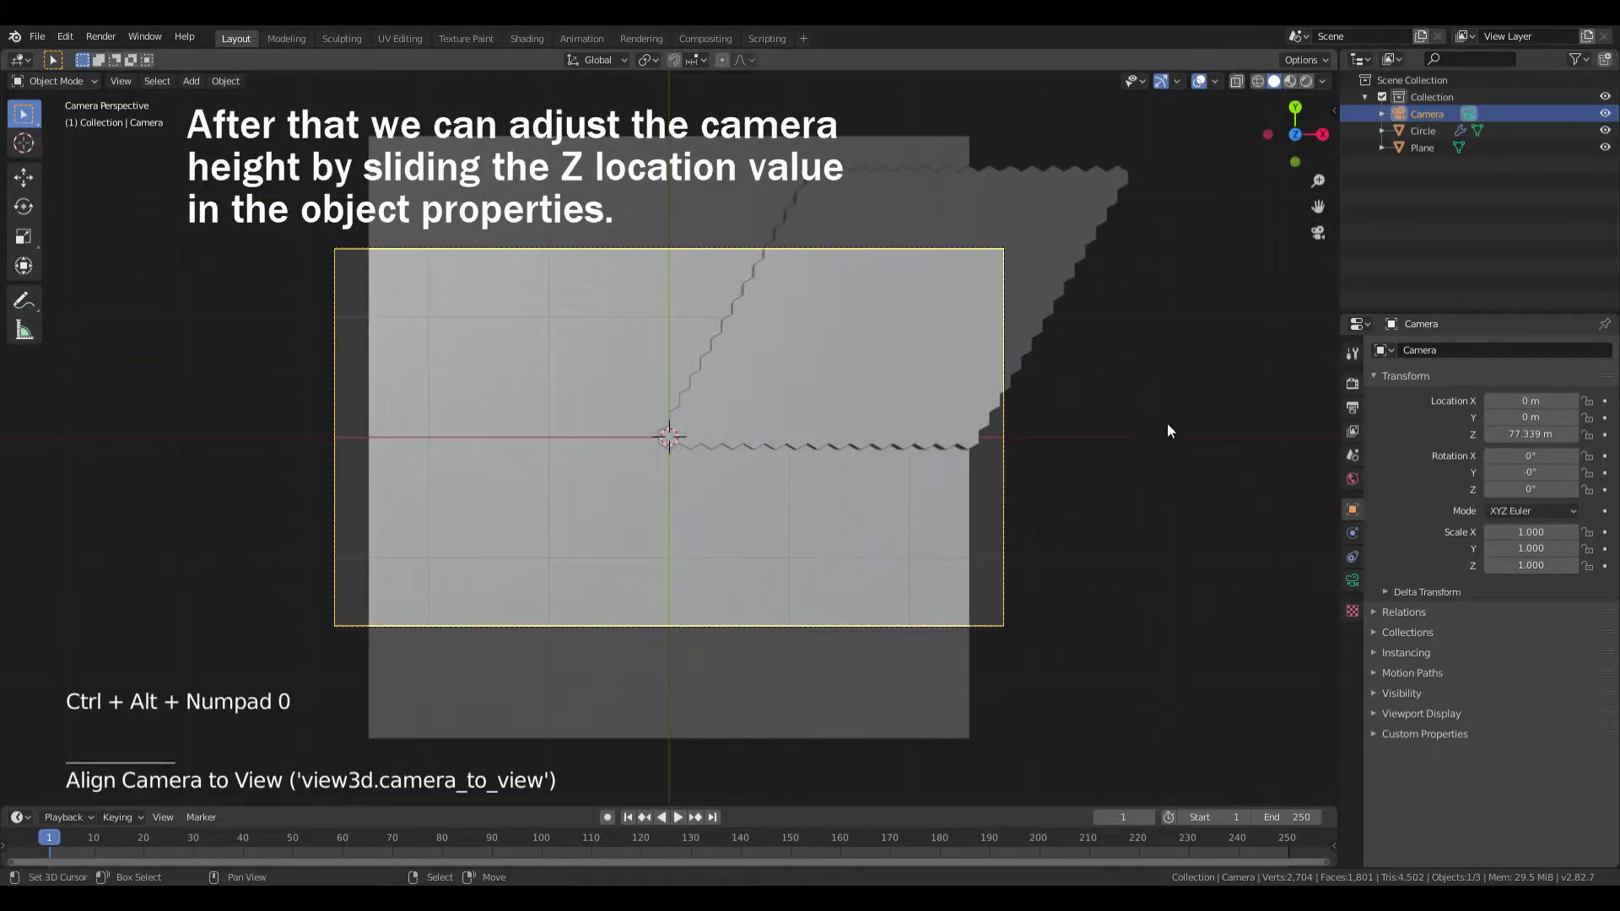
- Lower the camera along Z and adjust its X and Y location and Z rotation to frame the hexagon pattern's corner at the origin closely
{"action": "left_click_drag", "start_coordinate": [1528, 434], "coordinate": [1366, 434]}
{"action": "left_click_drag", "start_coordinate": [1529, 489], "coordinate": [1610, 489]}
{"action": "mouse_move", "coordinate": [1529, 434]}
{"action": "left_mouse_down"}
{"action": "mouse_move", "coordinate": [1472, 434]}
{"action": "mouse_move", "coordinate": [1531, 434]}
{"action": "left_mouse_up"}
{"action": "left_click_drag", "start_coordinate": [1529, 417], "coordinate": [1483, 417]}
{"action": "left_click", "coordinate": [1529, 400]}
{"action": "left_click_drag", "start_coordinate": [1531, 489], "coordinate": [1514, 489]}
{"action": "left_click_drag", "start_coordinate": [1518, 417], "coordinate": [1530, 416]}
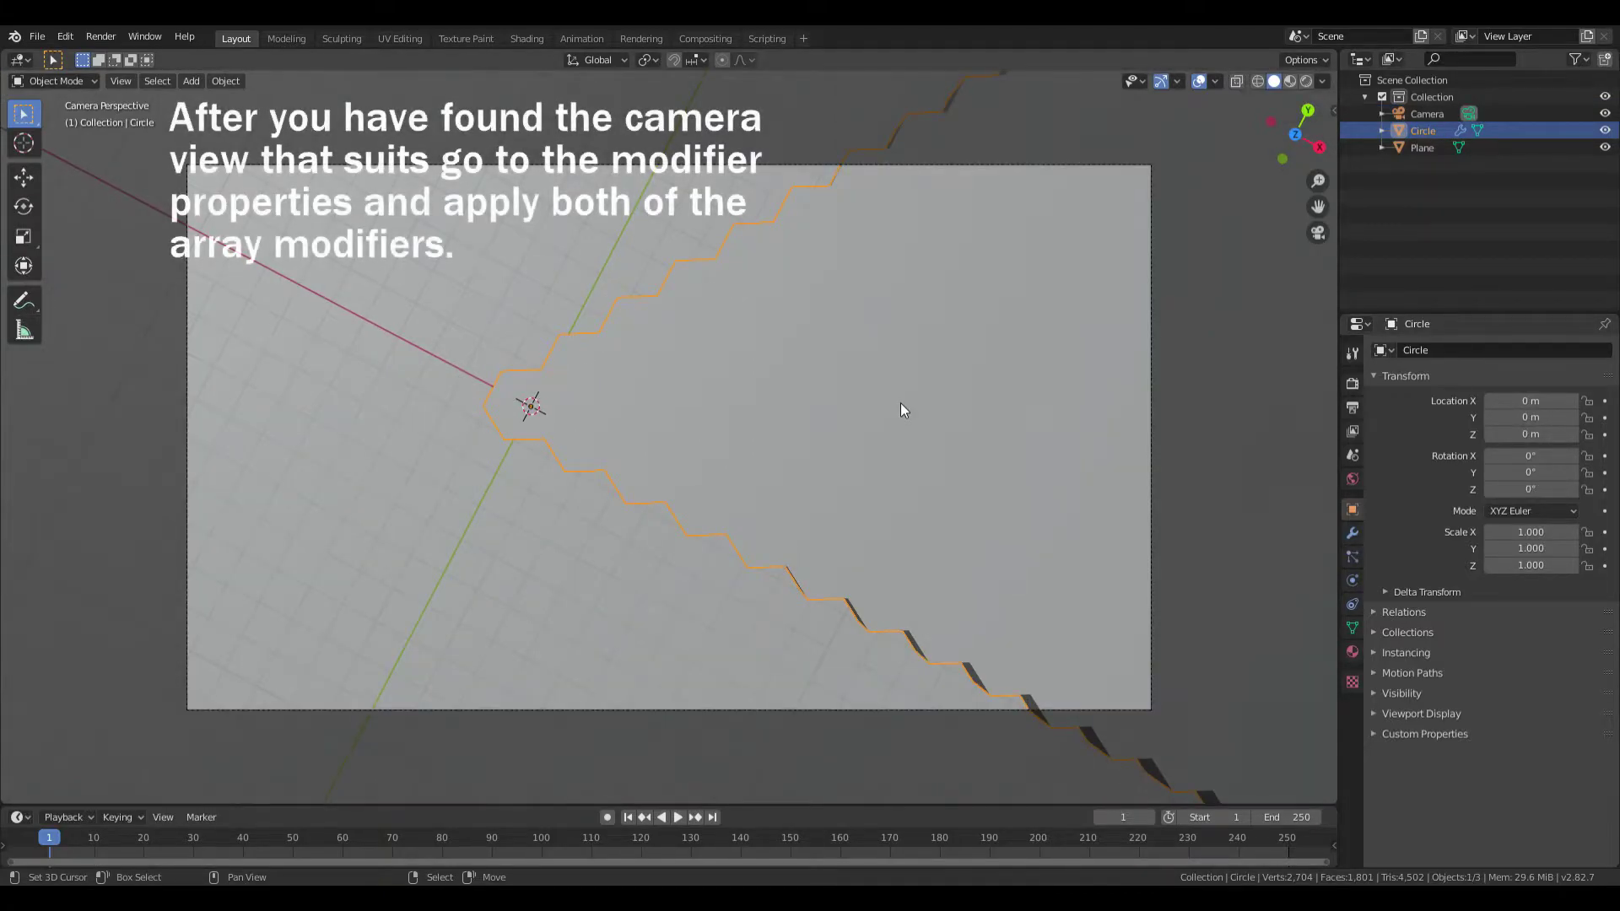
- Apply the first Array modifier on the hexagon object
{"action": "key", "text": "KP_0"}
{"action": "scroll", "coordinate": [899, 403], "scroll_direction": "up", "scroll_amount": 7}
{"action": "scroll", "coordinate": [899, 403], "scroll_direction": "down", "scroll_amount": 1}
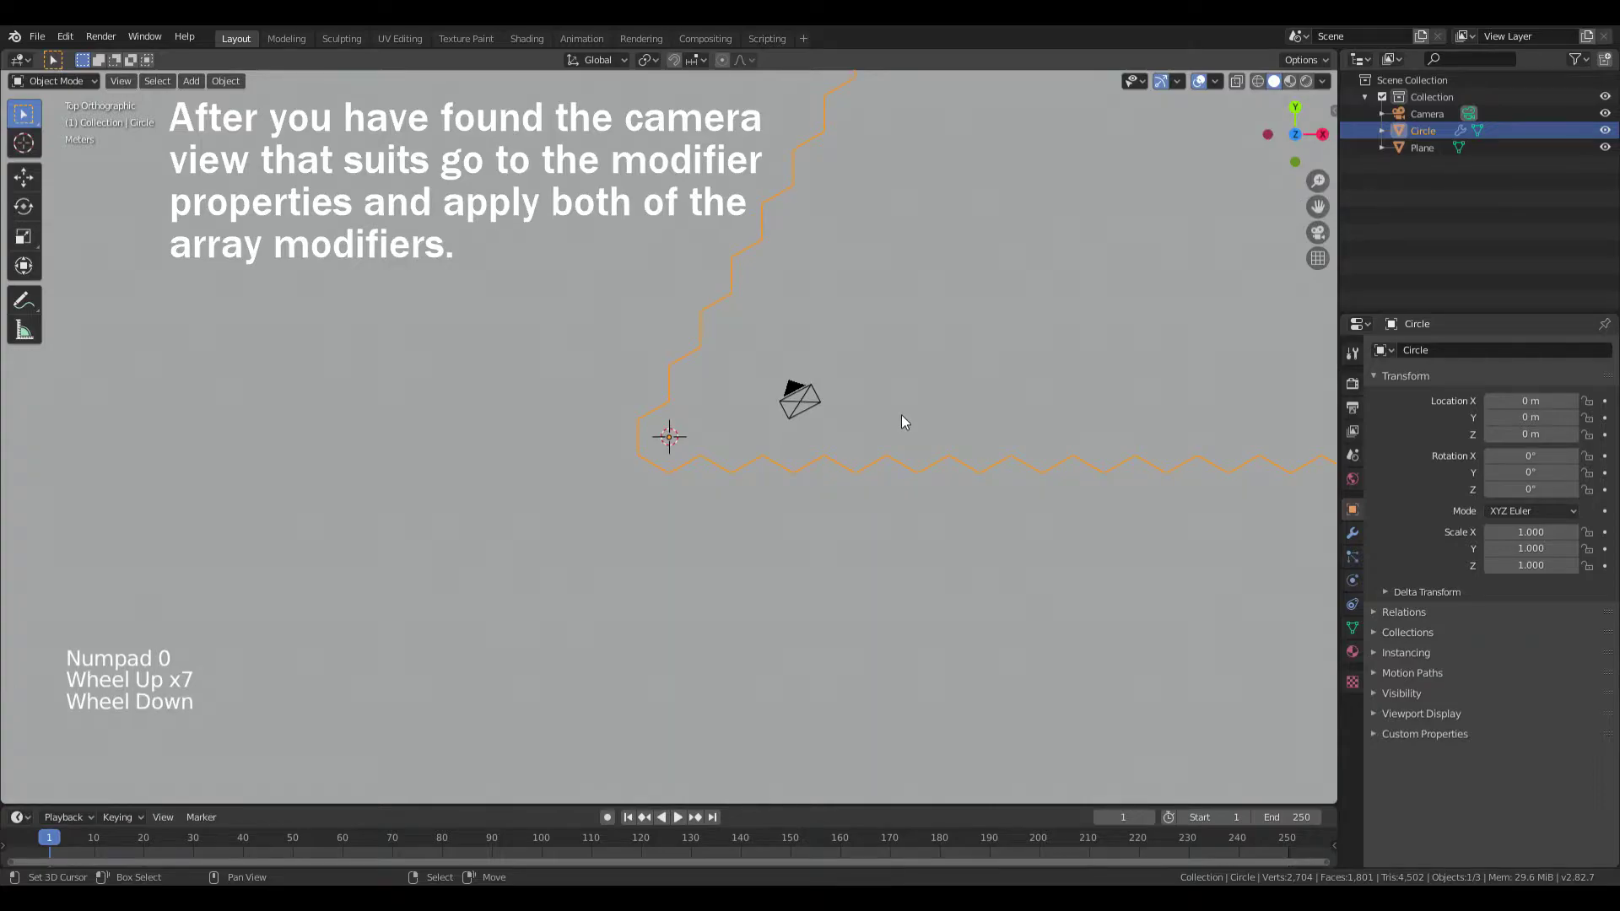
{"action": "left_click", "coordinate": [1352, 534]}
{"action": "left_click", "coordinate": [1381, 375]}
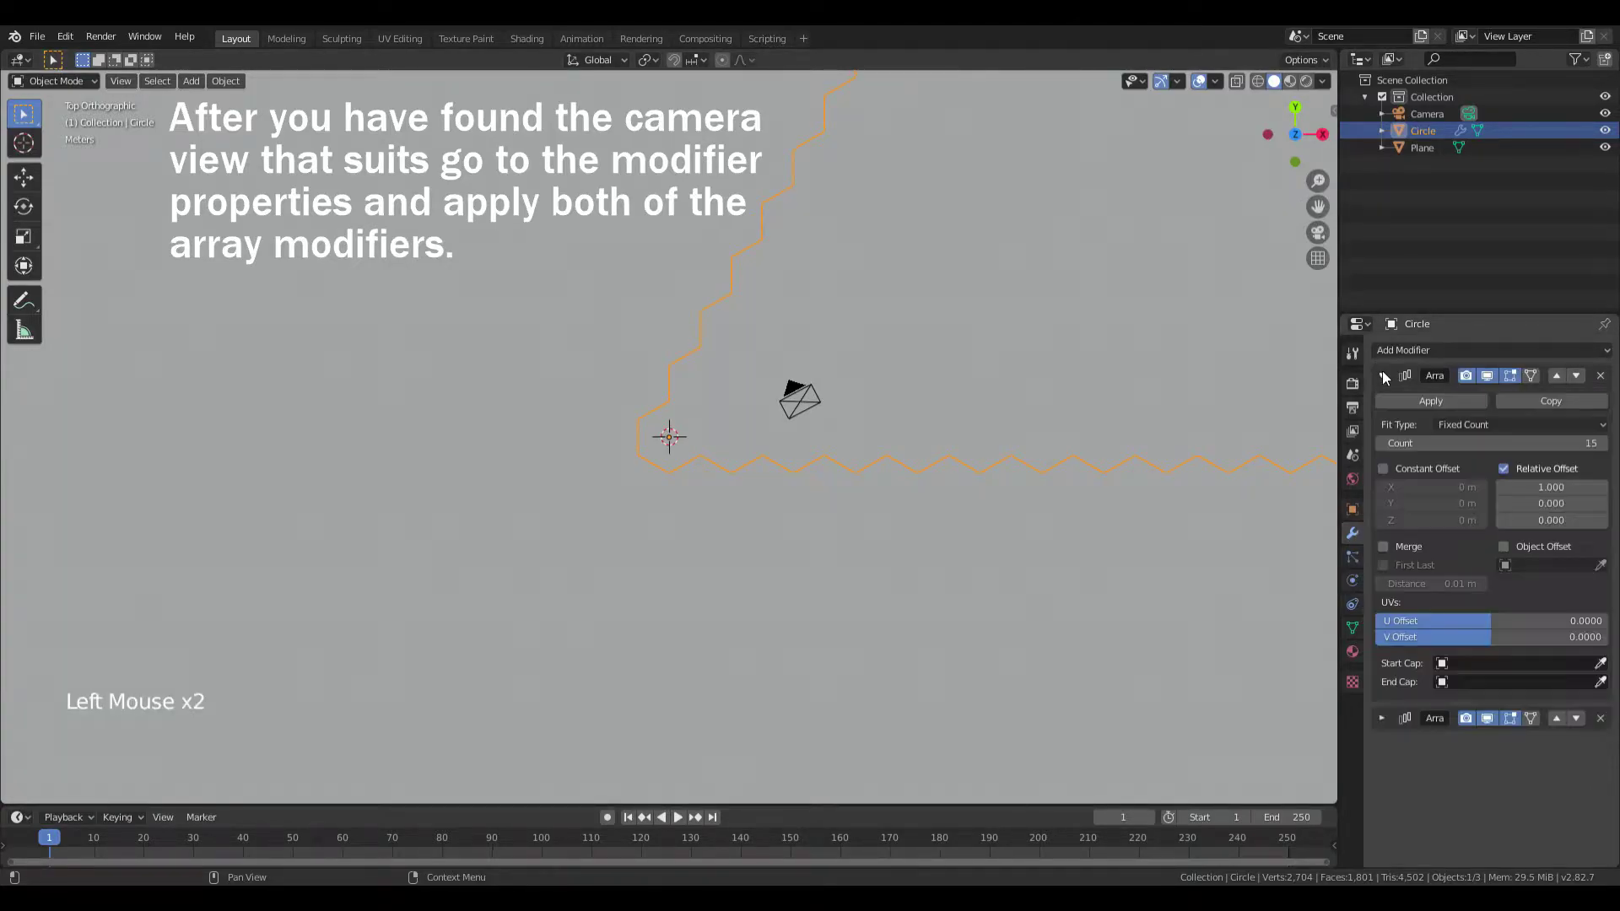
{"action": "left_click", "coordinate": [1404, 402]}
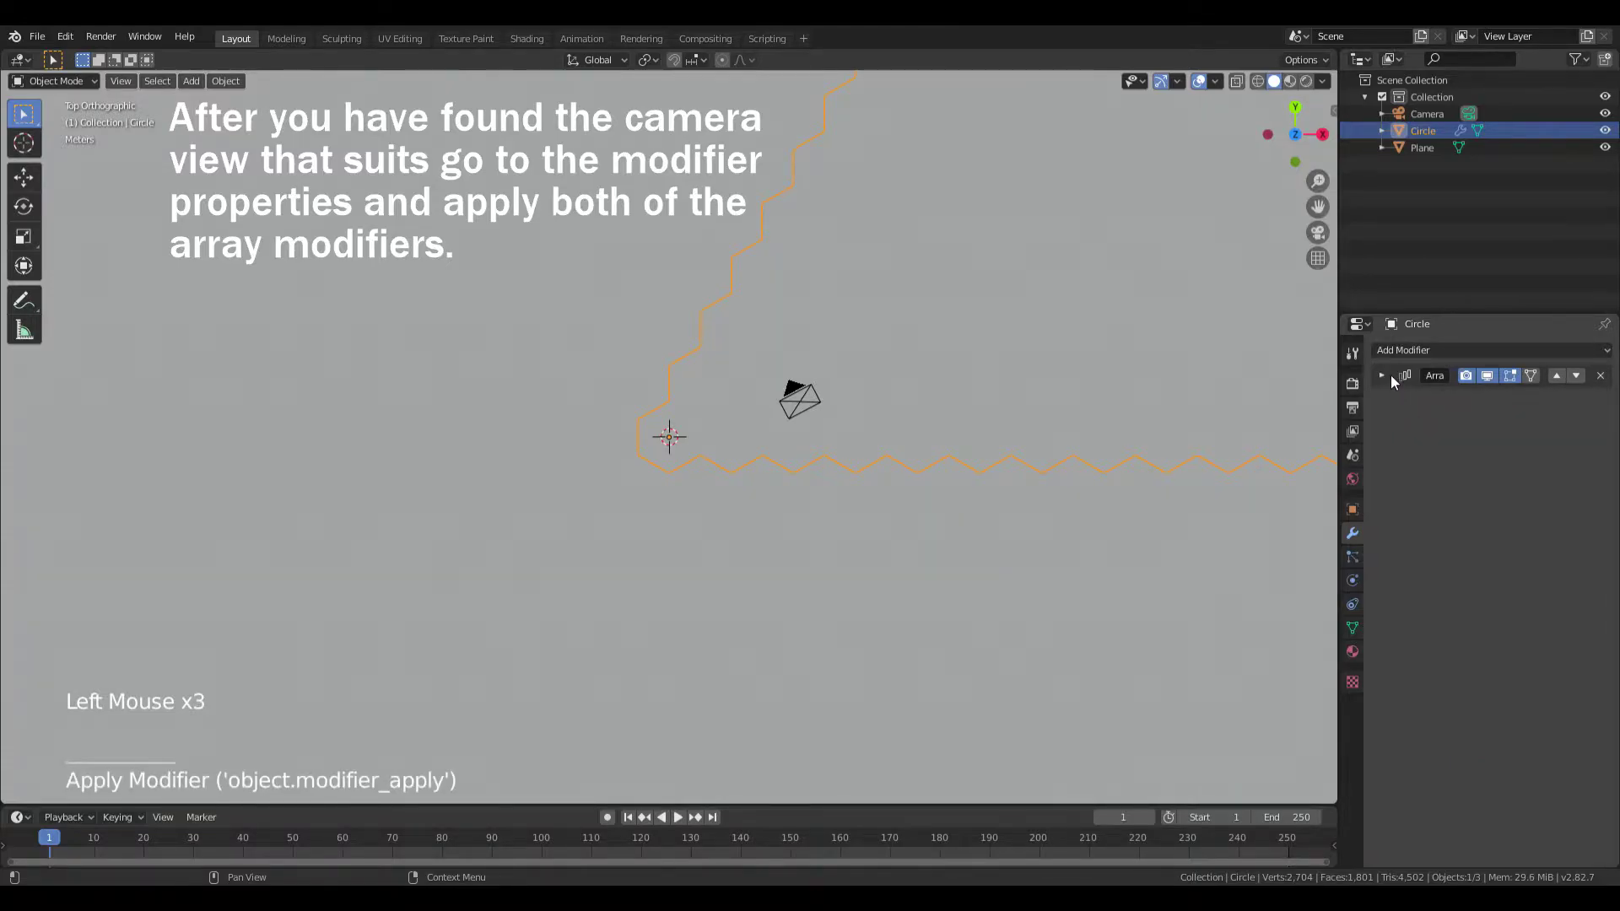
- Apply the remaining Array modifier on the hexagon object
{"action": "left_click", "coordinate": [1388, 372]}
{"action": "left_click", "coordinate": [1406, 397]}
{"action": "key", "text": "Tab"}
{"action": "key", "text": "Tab"}
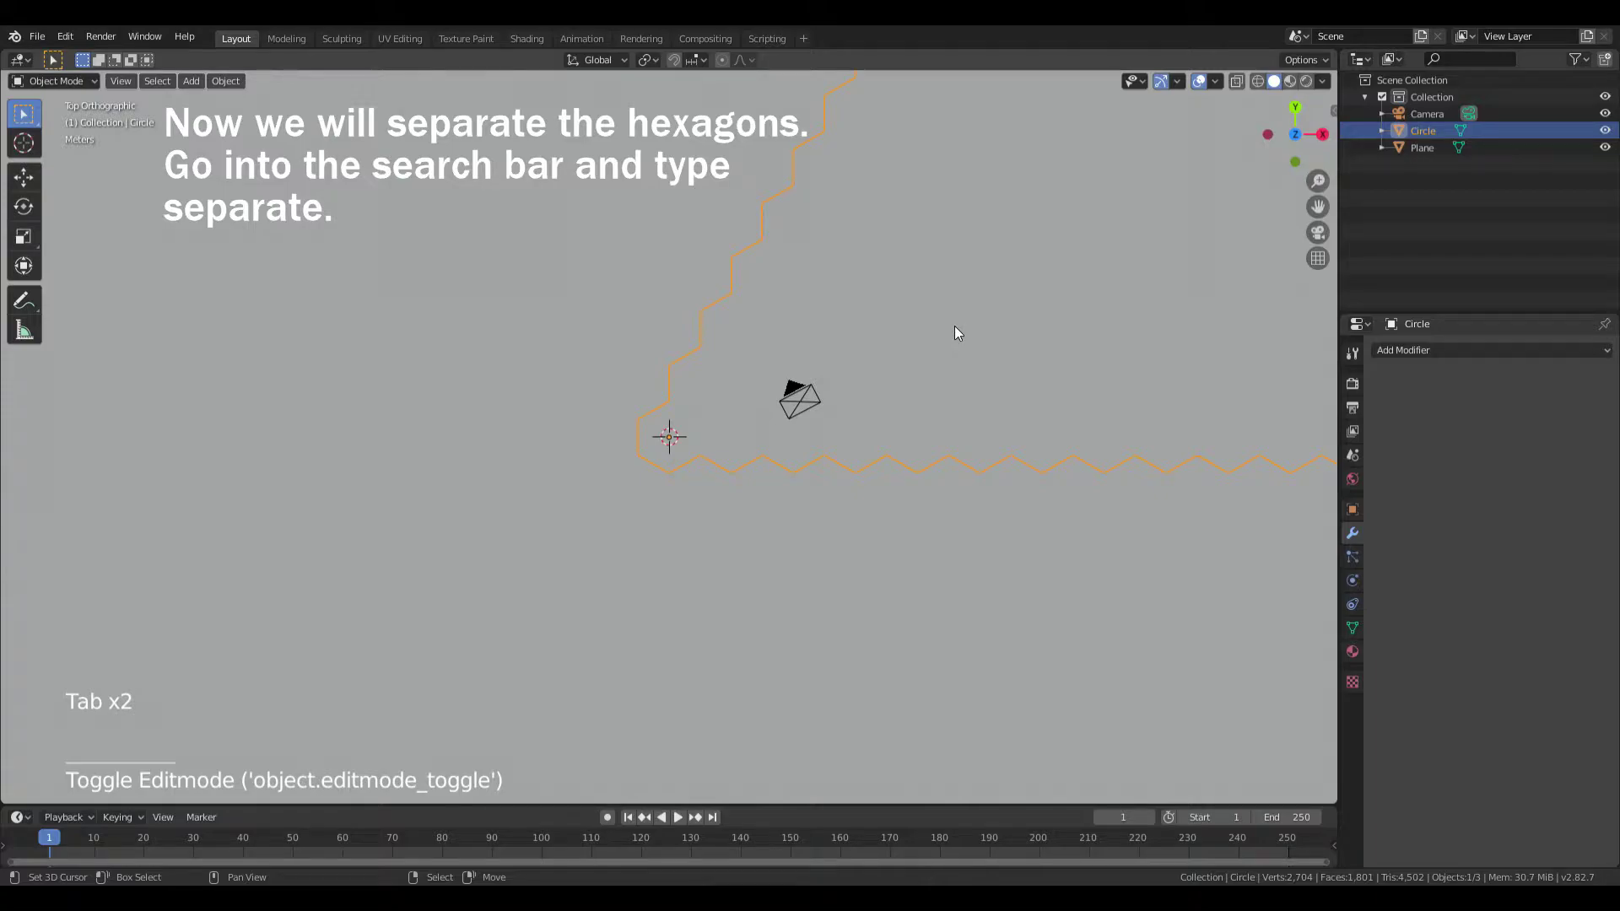
- Separate the hexagon mesh into individual objects by loose parts
{"action": "key", "text": "F3"}
{"action": "type", "text": "separate"}
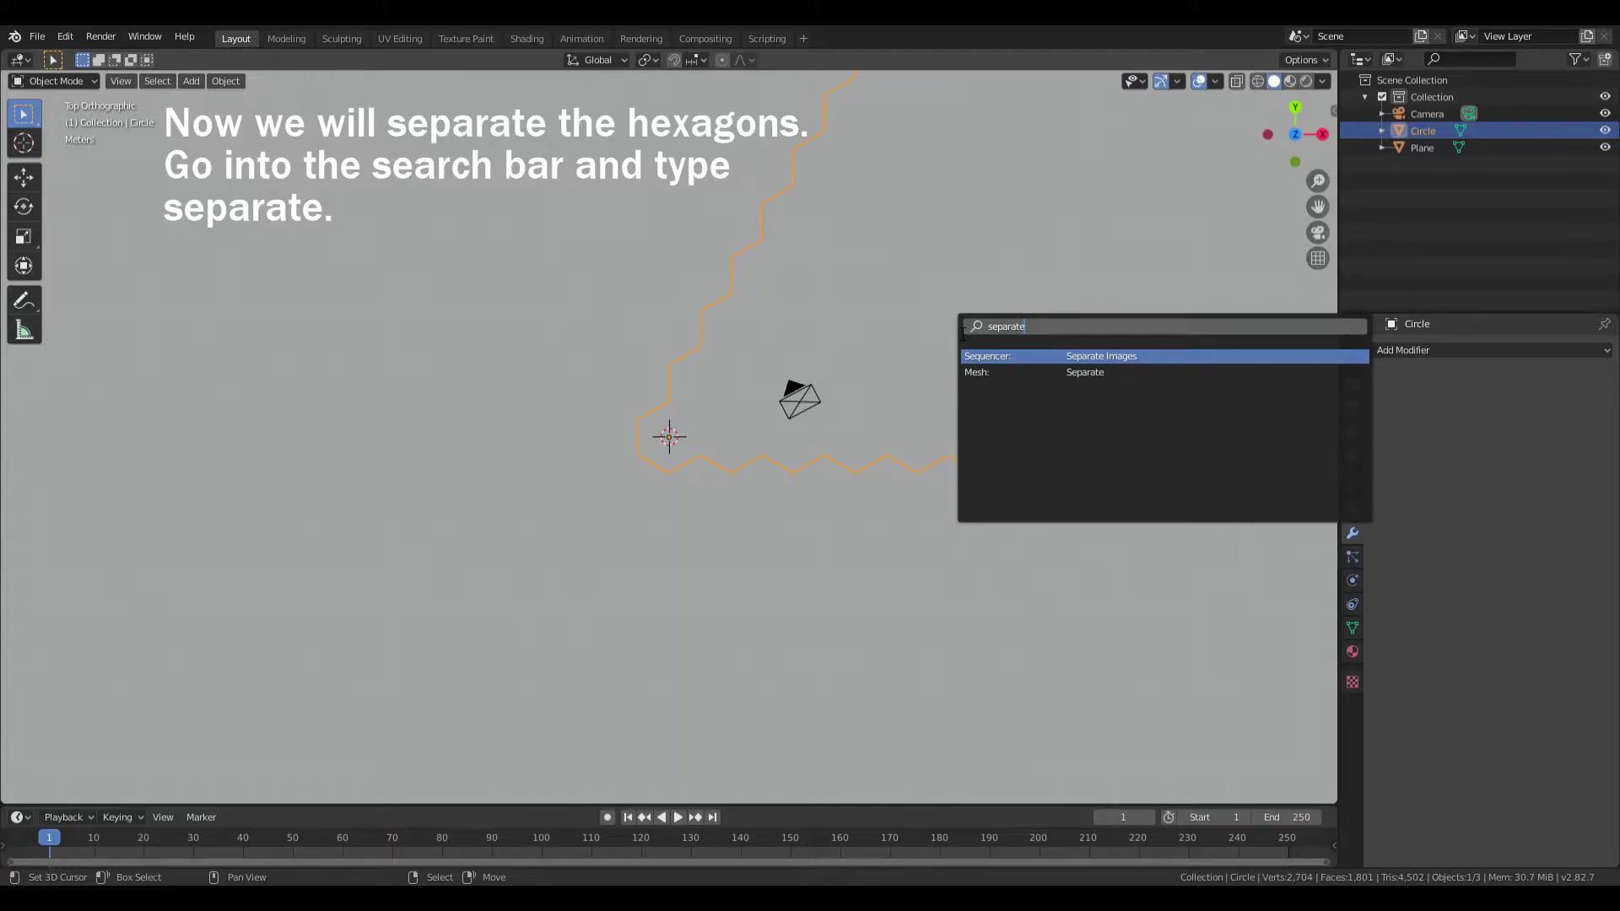
{"action": "left_click", "coordinate": [1091, 376]}
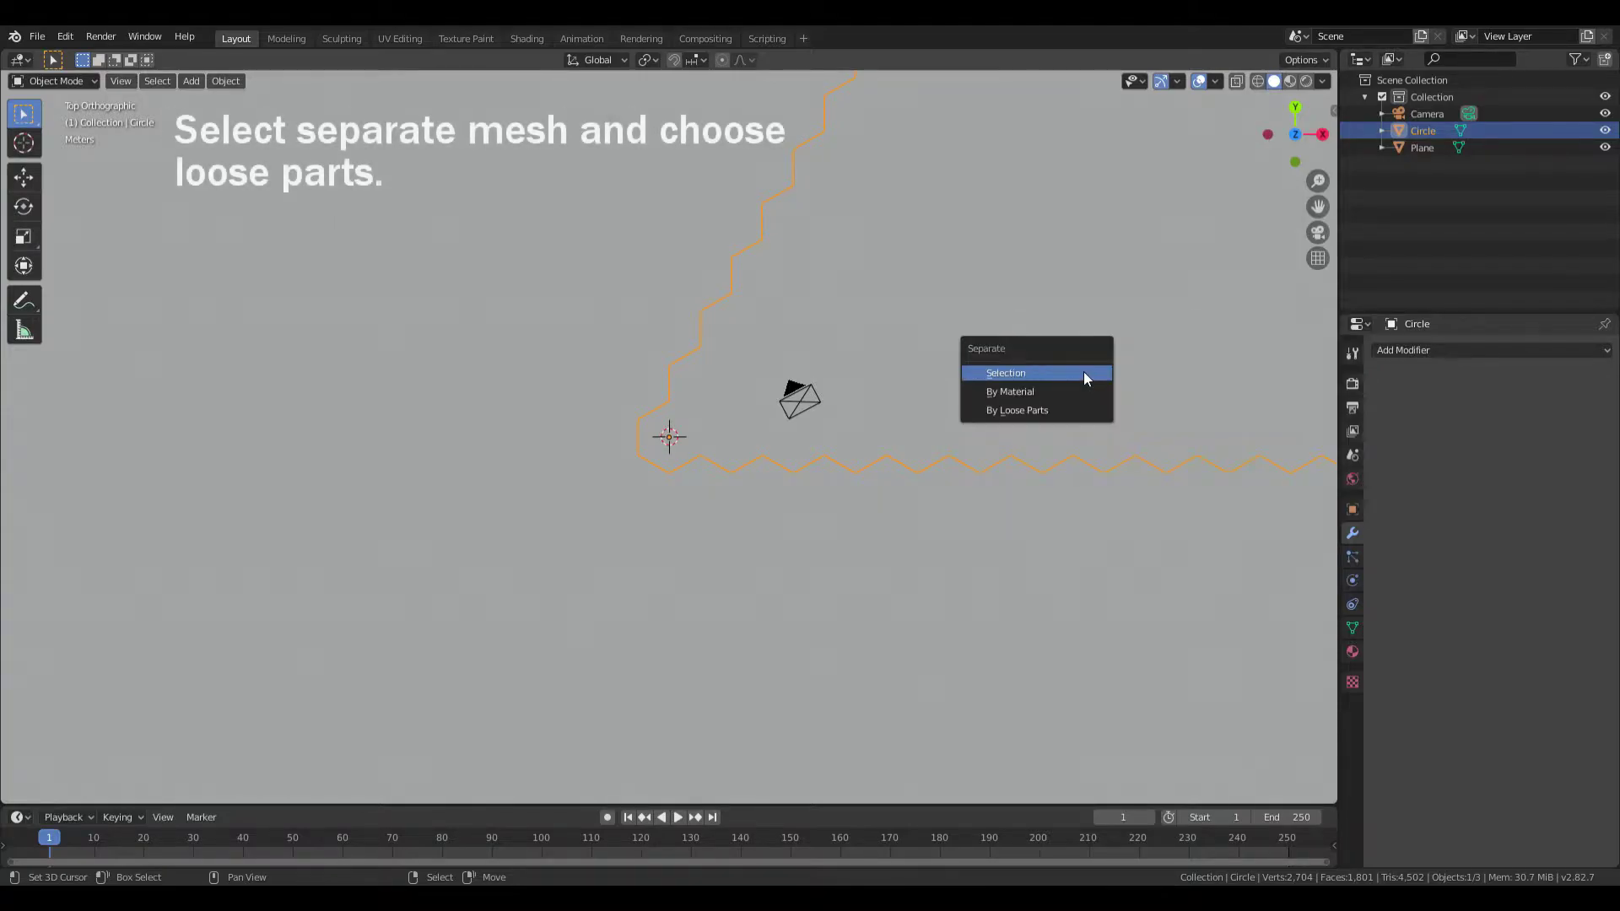
{"action": "left_click", "coordinate": [1023, 412]}
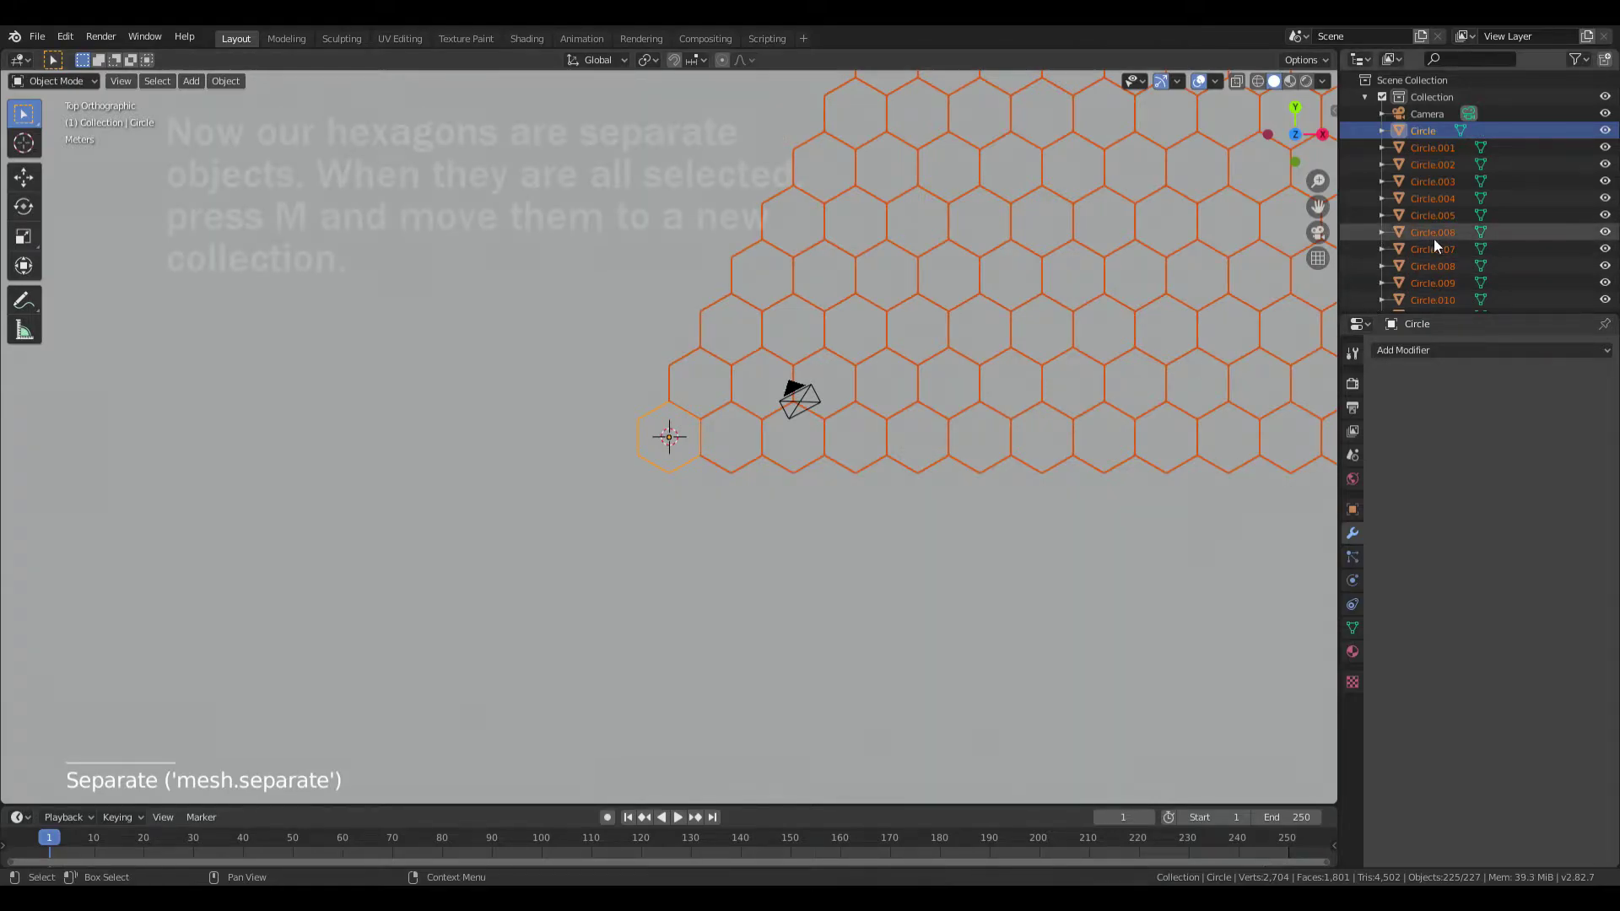
- Move all the separated hexagons into a new collection named Hexagons
{"action": "scroll", "coordinate": [1438, 203], "scroll_direction": "down", "scroll_amount": 7}
{"action": "scroll", "coordinate": [1437, 224], "scroll_direction": "up", "scroll_amount": 10}
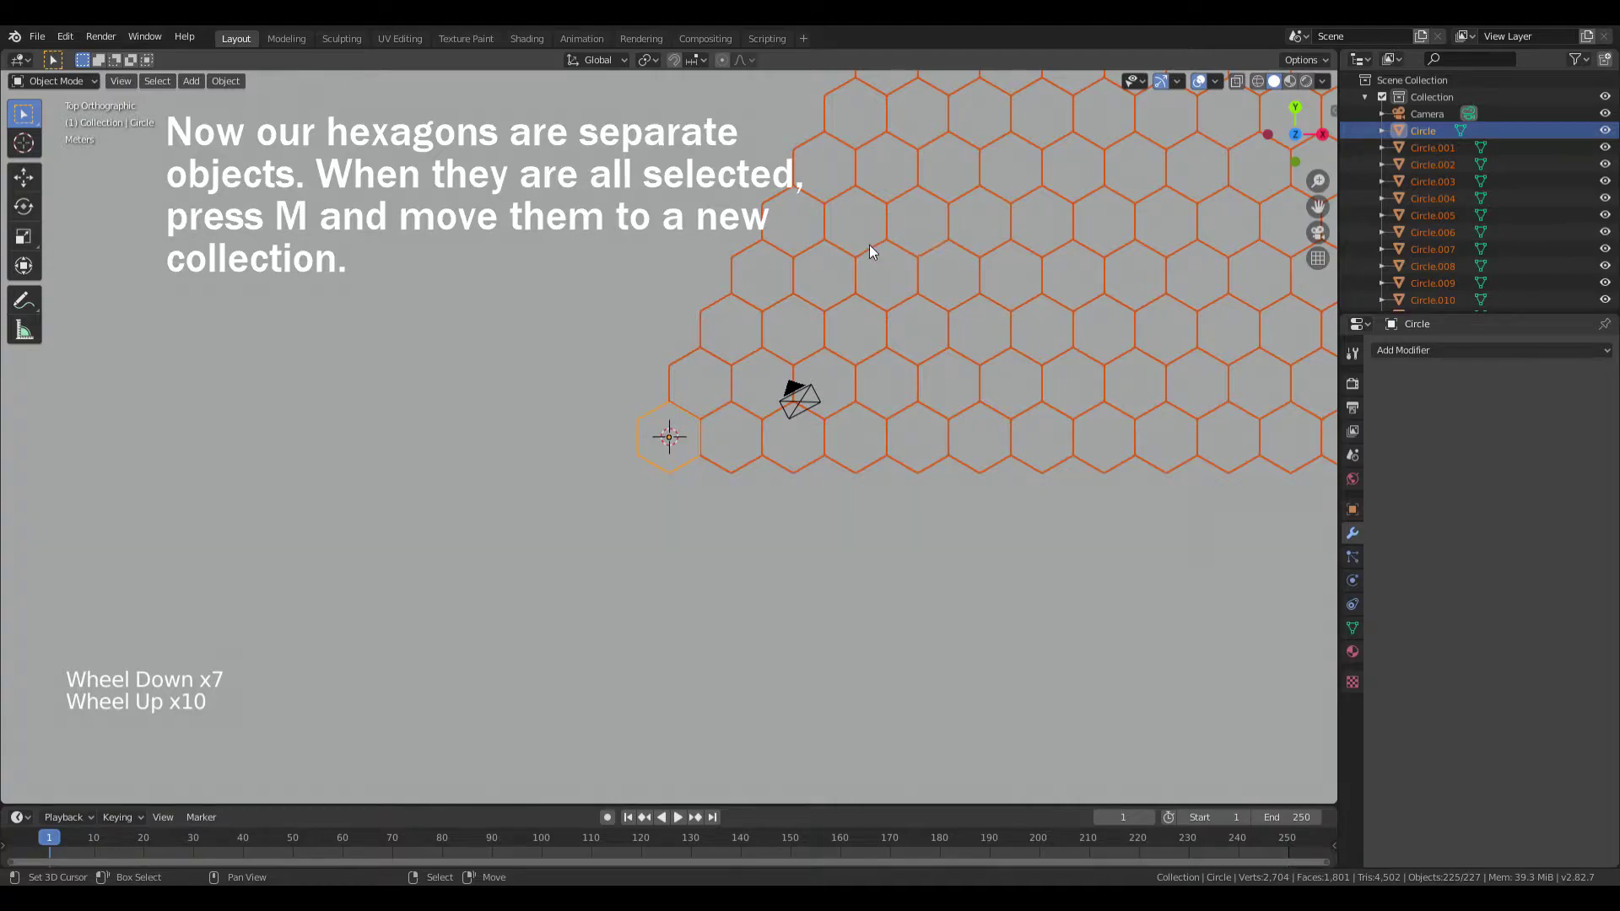
{"action": "key", "text": "m"}
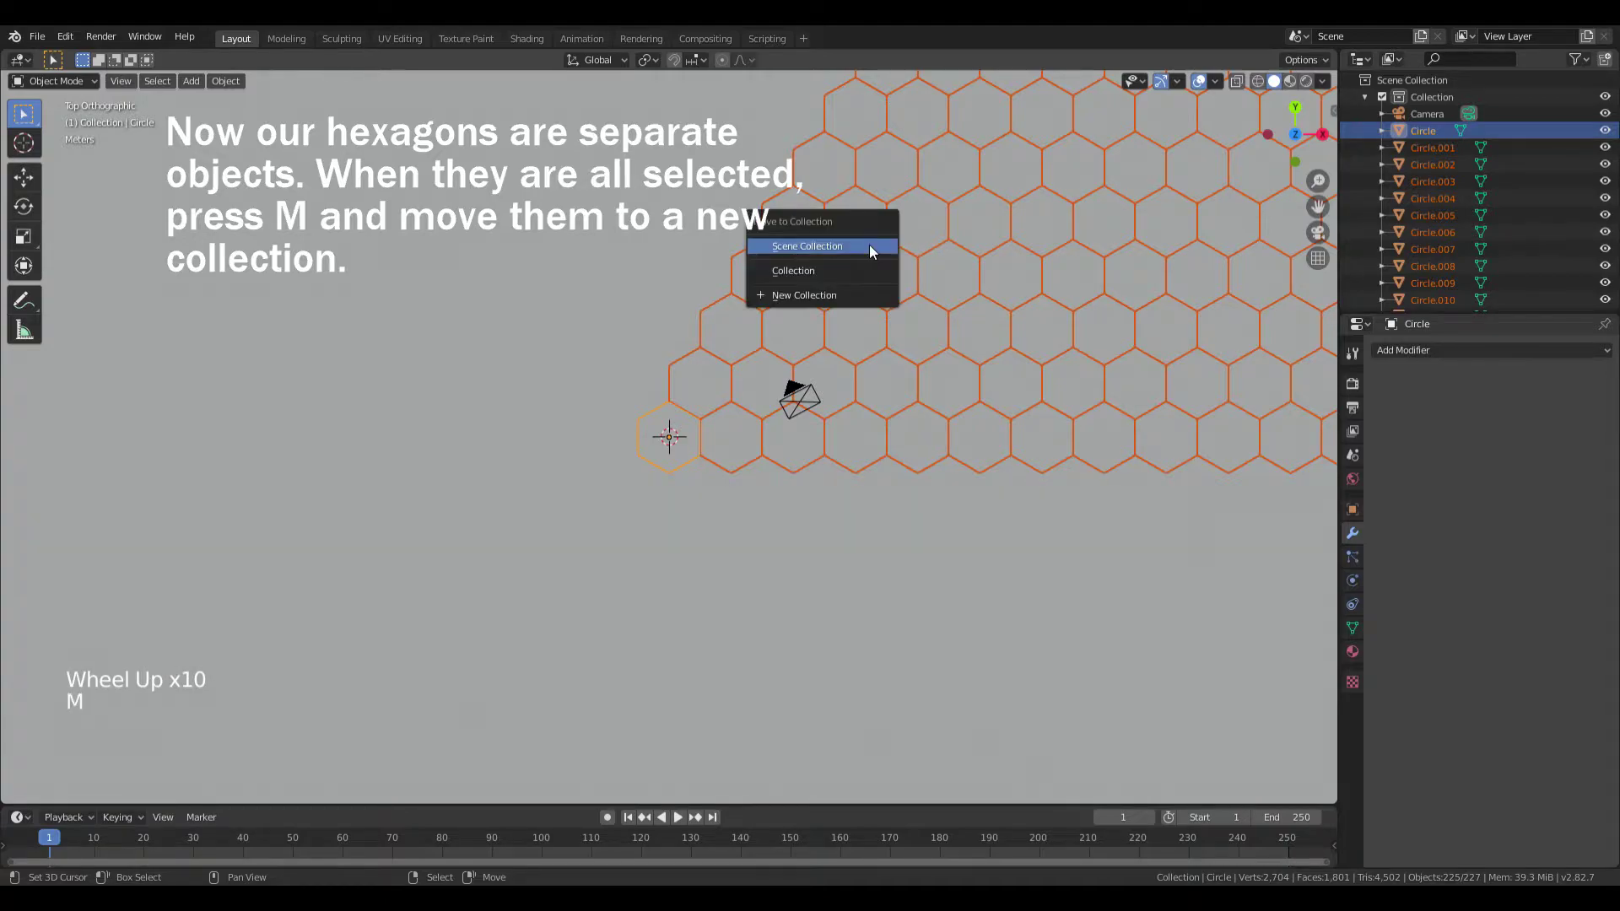
{"action": "left_click", "coordinate": [806, 295]}
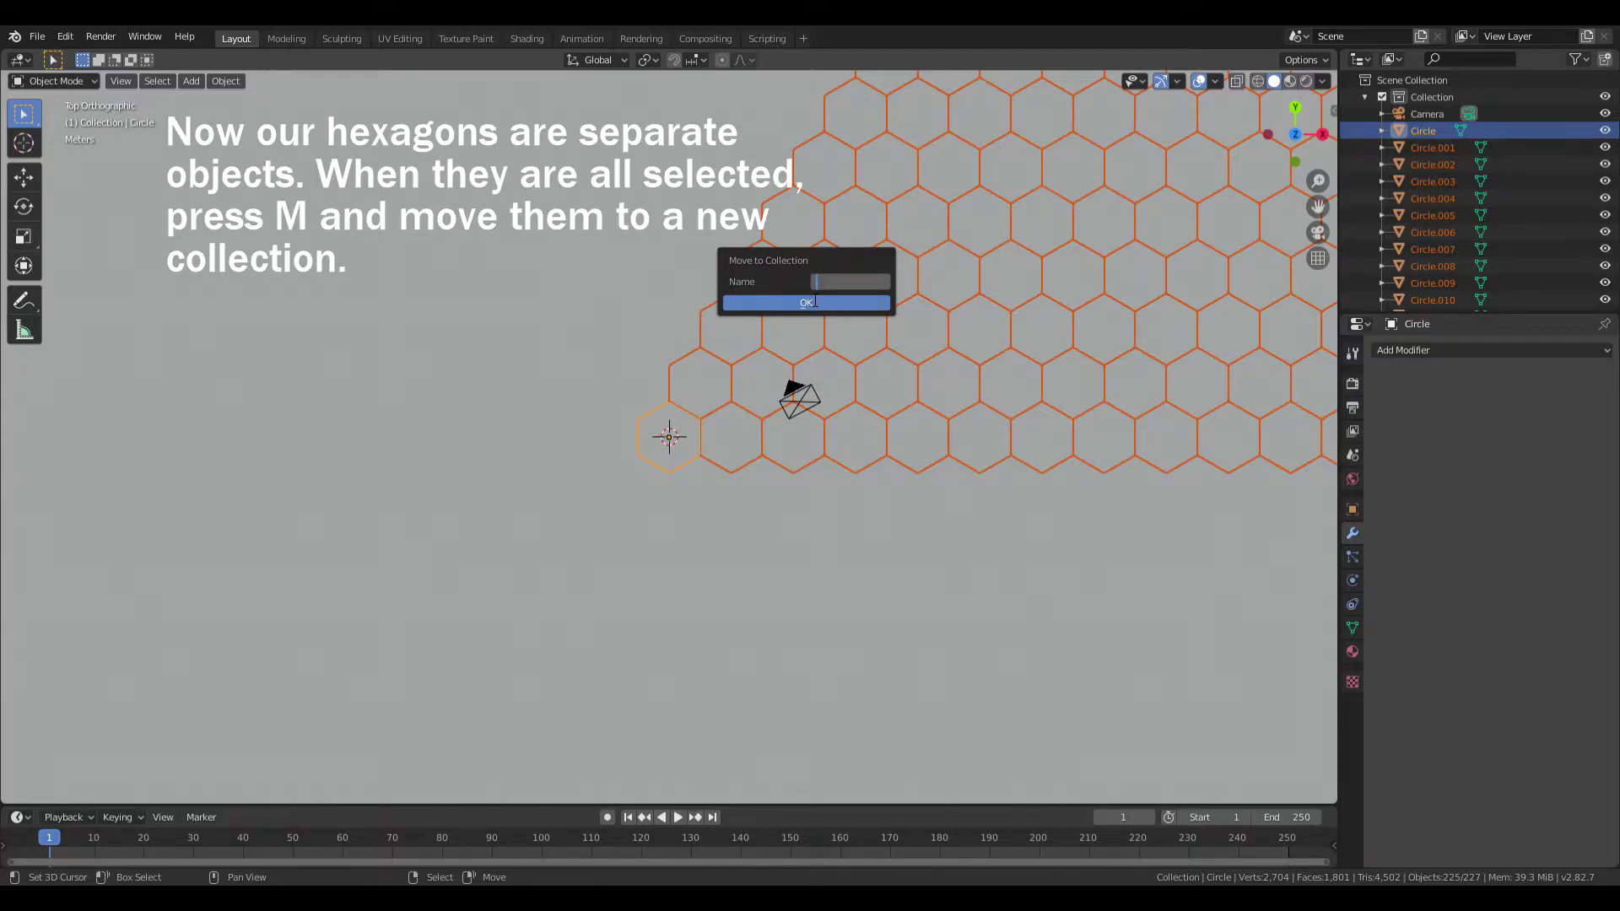
{"action": "type", "text": "Hexagons"}
{"action": "left_click", "coordinate": [803, 310]}
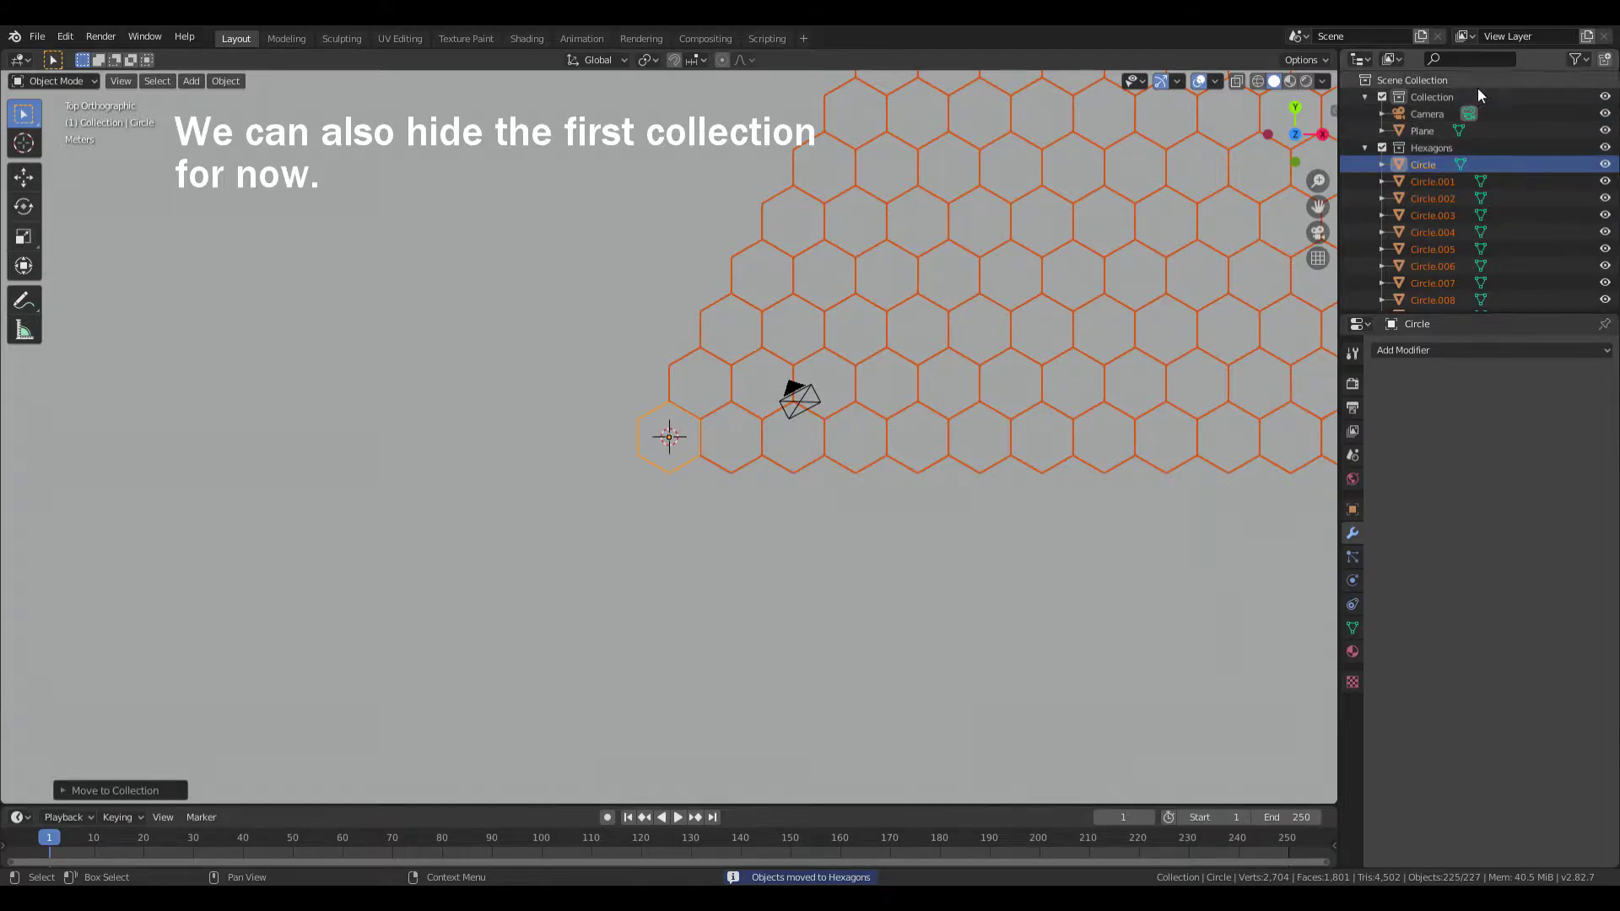
- Hide the first collection, which holds the camera and plane, and collapse it in the outliner
{"action": "left_click", "coordinate": [1605, 97]}
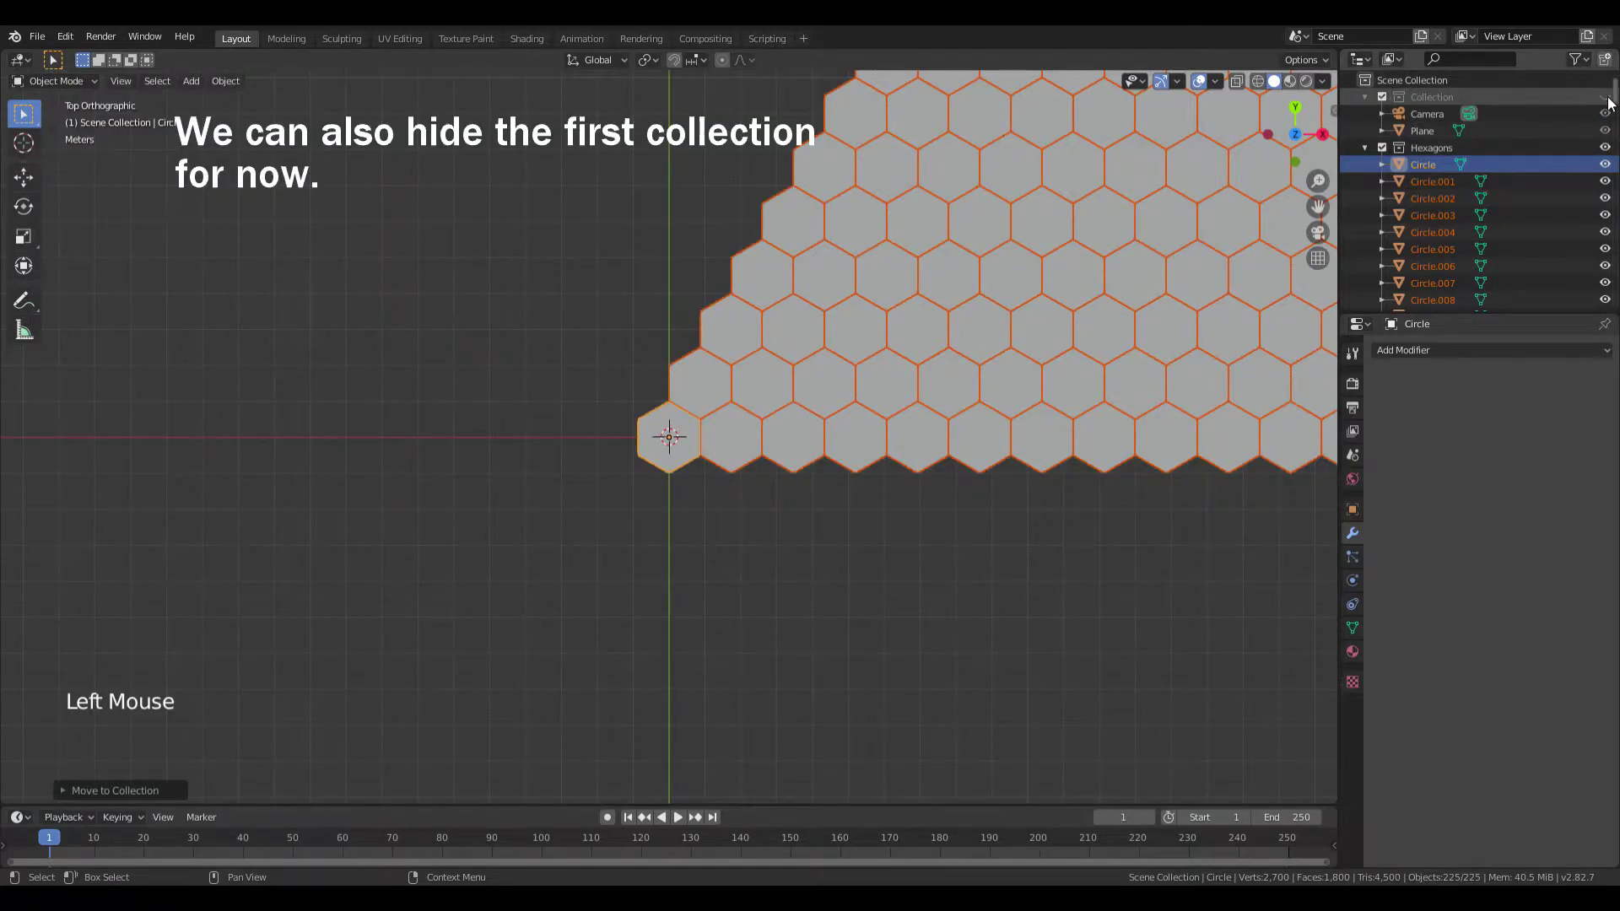
{"action": "left_click", "coordinate": [1364, 95]}
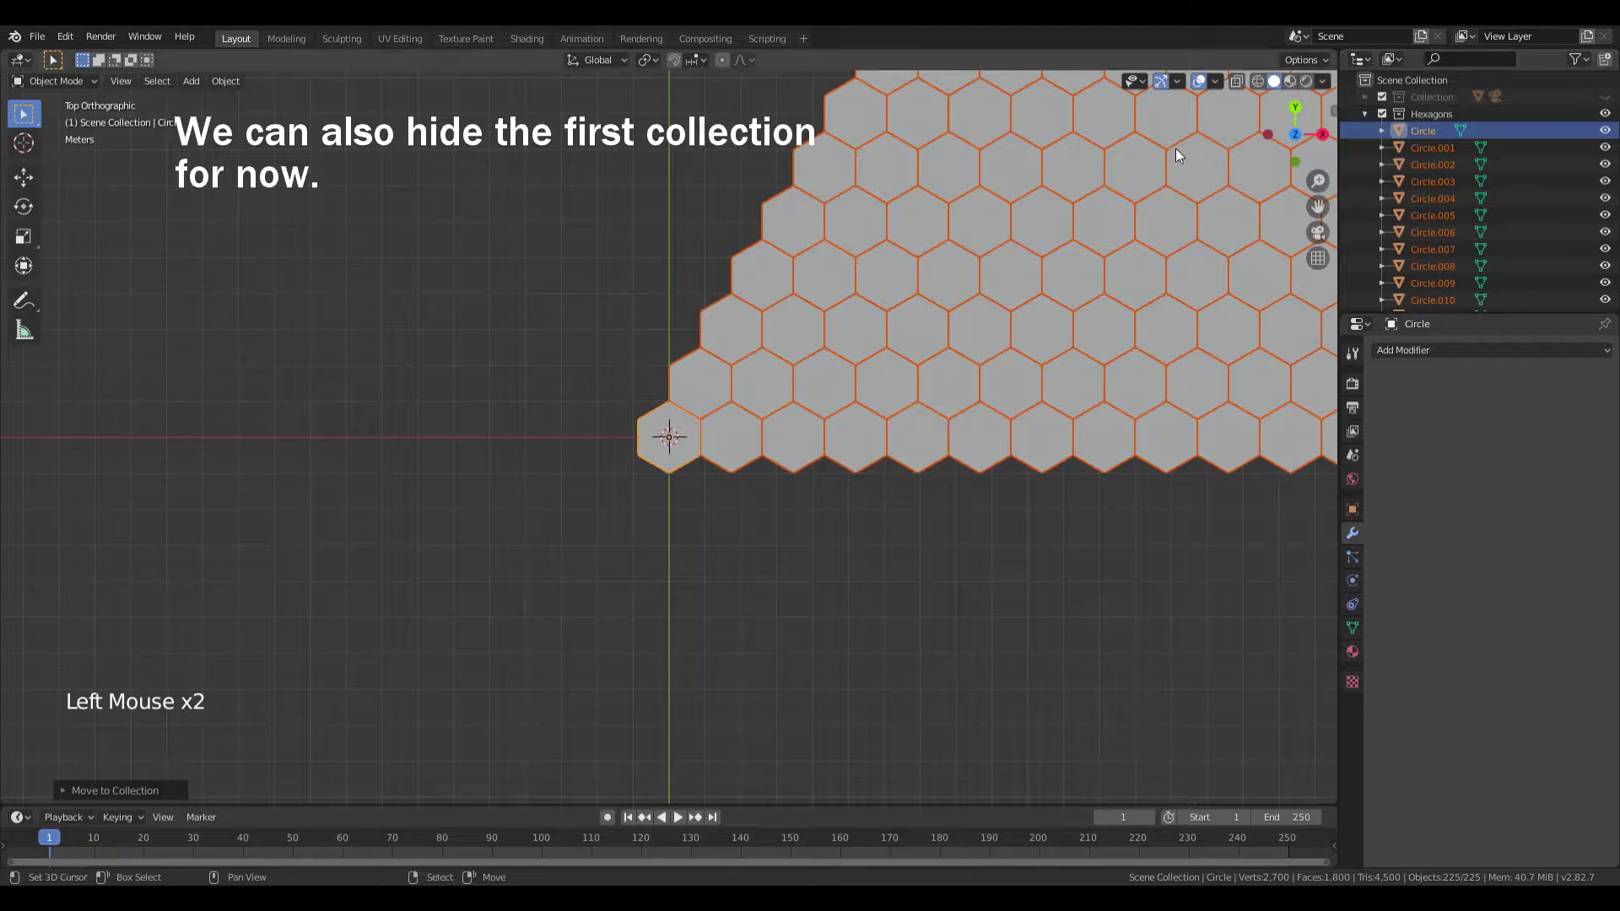
- Turn on proportional editing and set its falloff to Random
{"action": "key", "text": "shift+f"}
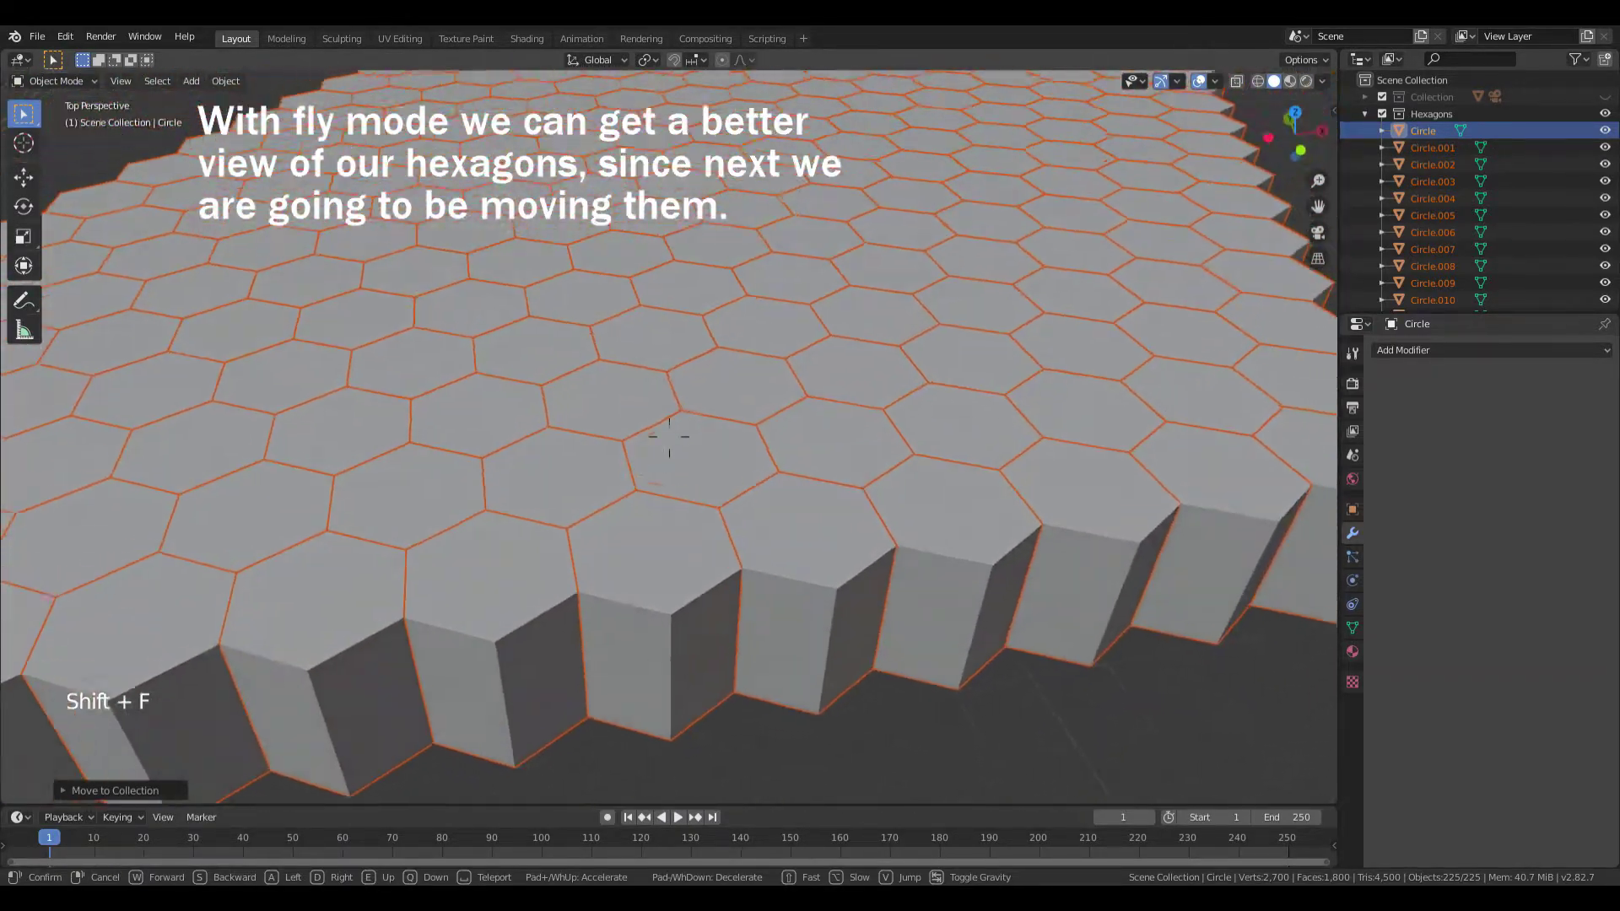
{"action": "key", "text": "shift+s"}
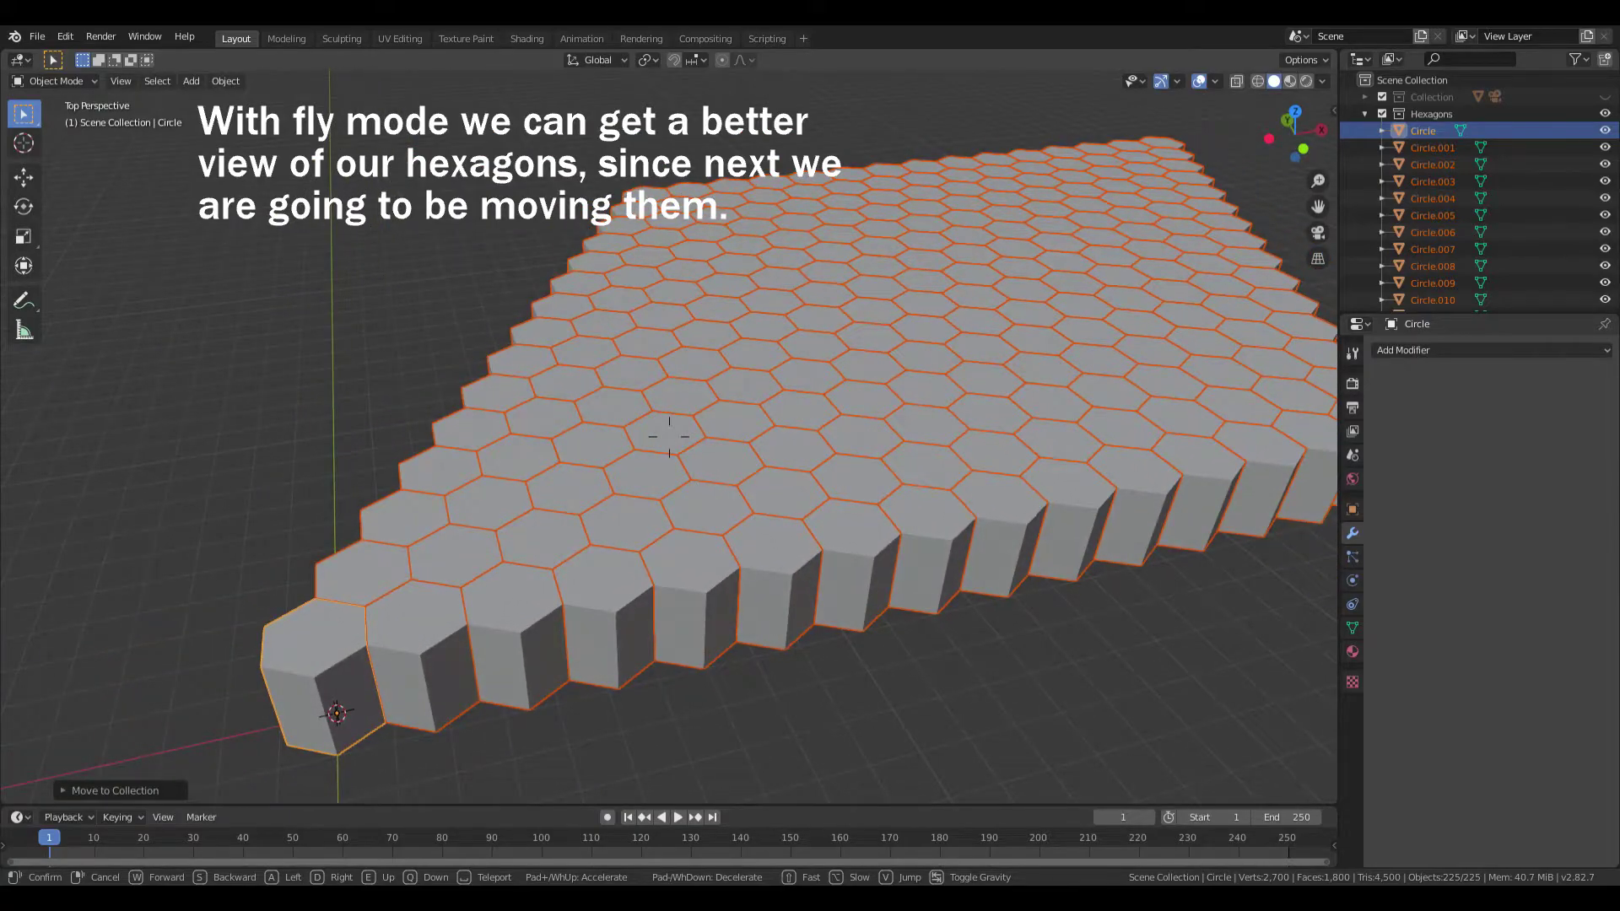
{"action": "left_click", "coordinate": [669, 437]}
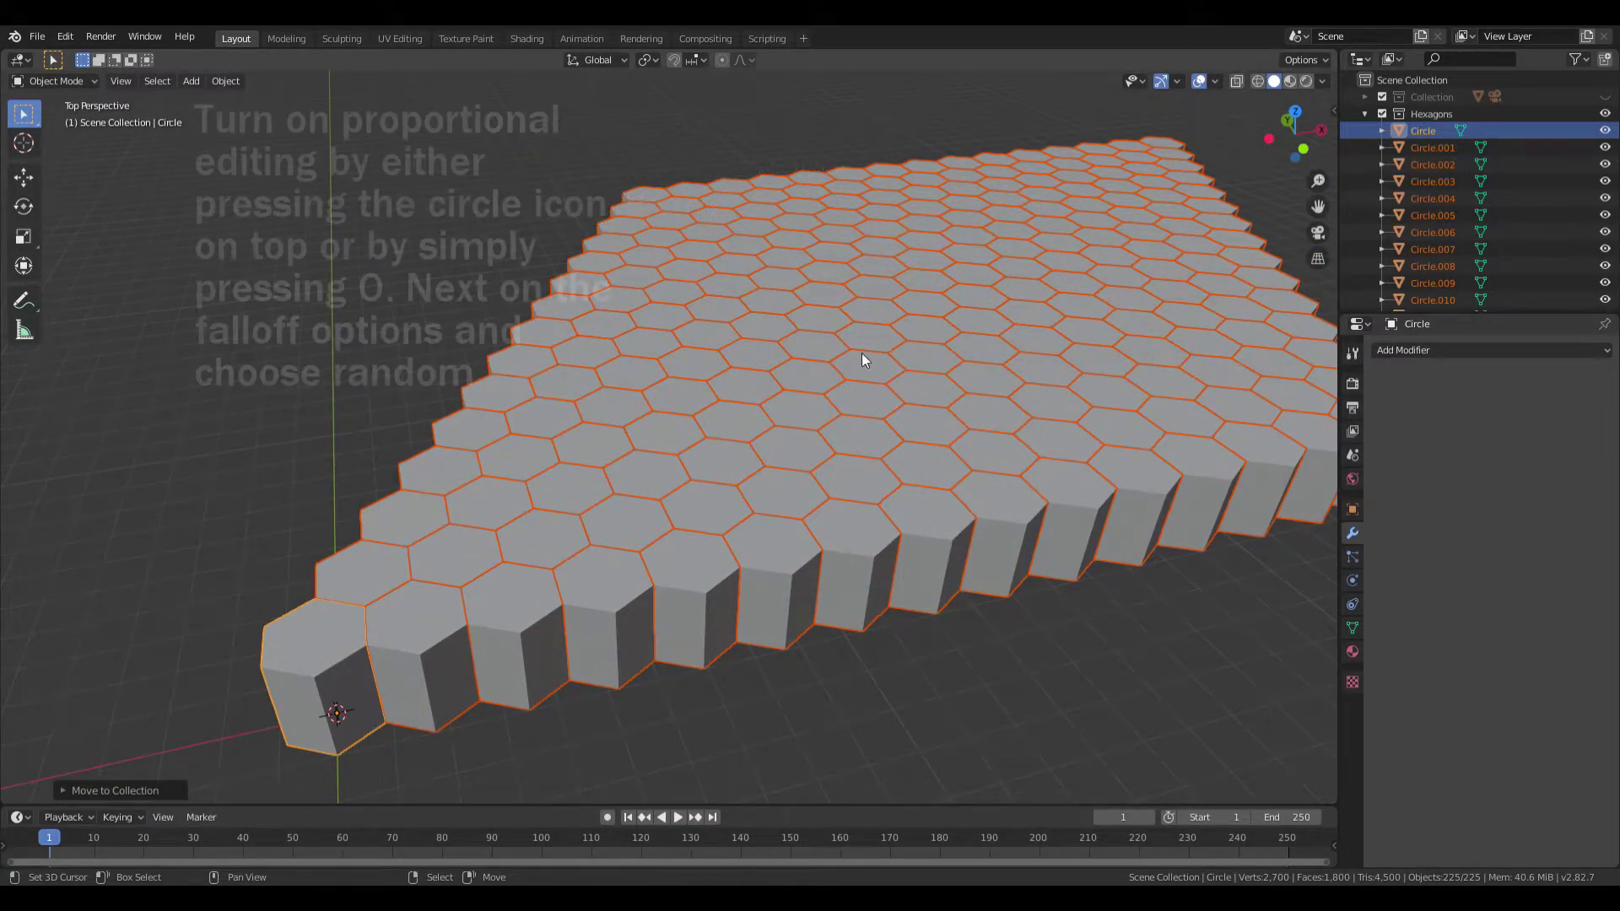
{"action": "left_click", "coordinate": [722, 60]}
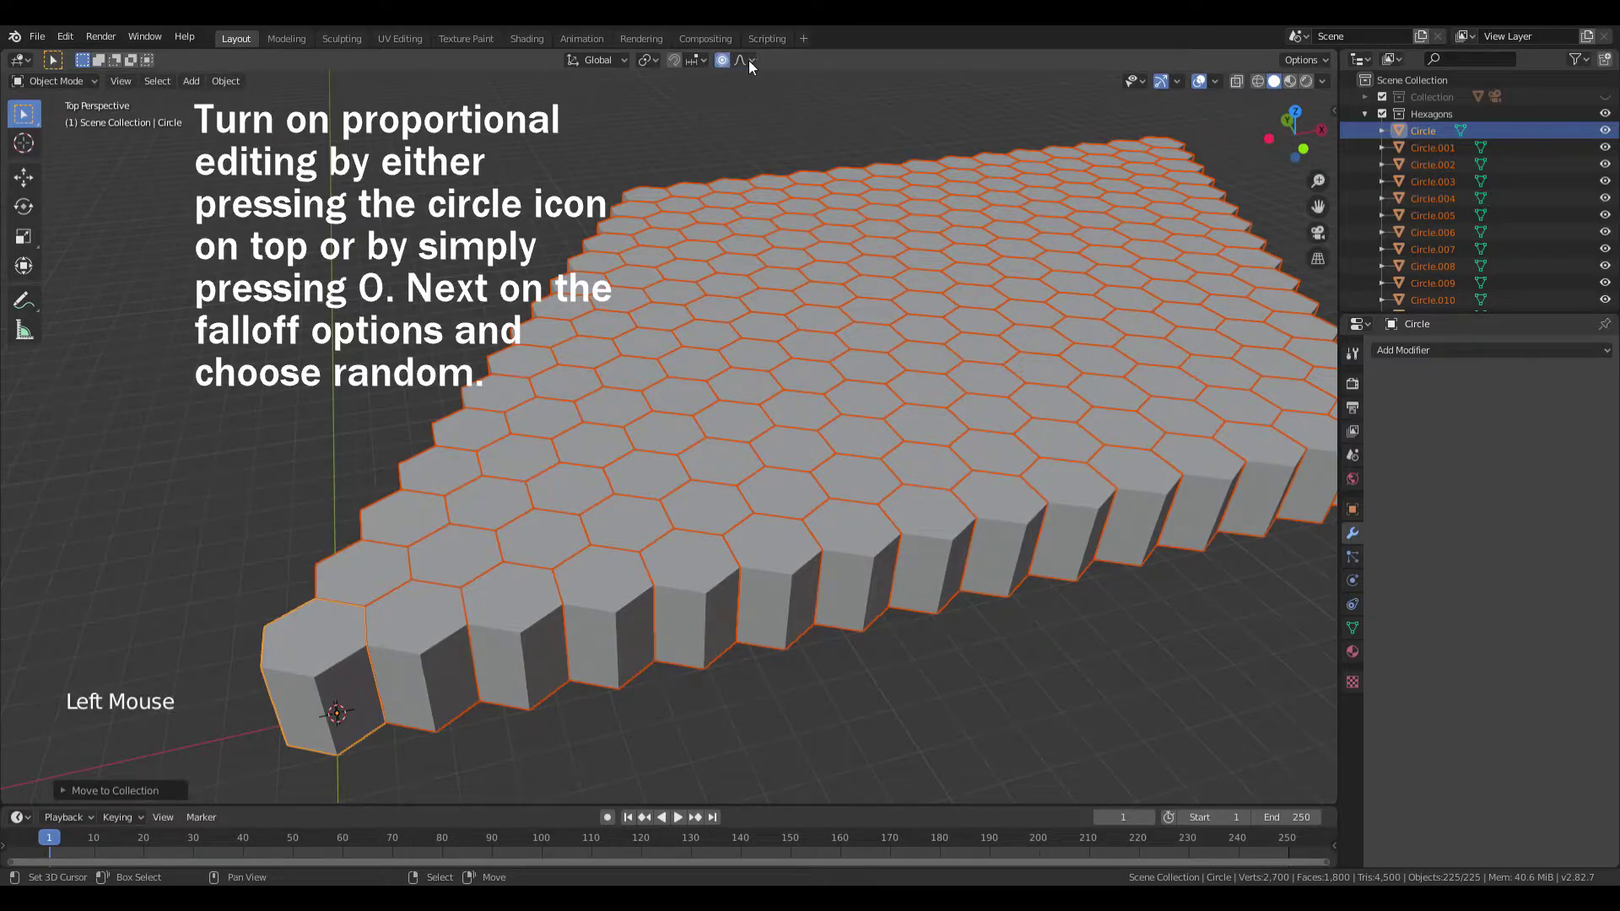
{"action": "left_click", "coordinate": [748, 60]}
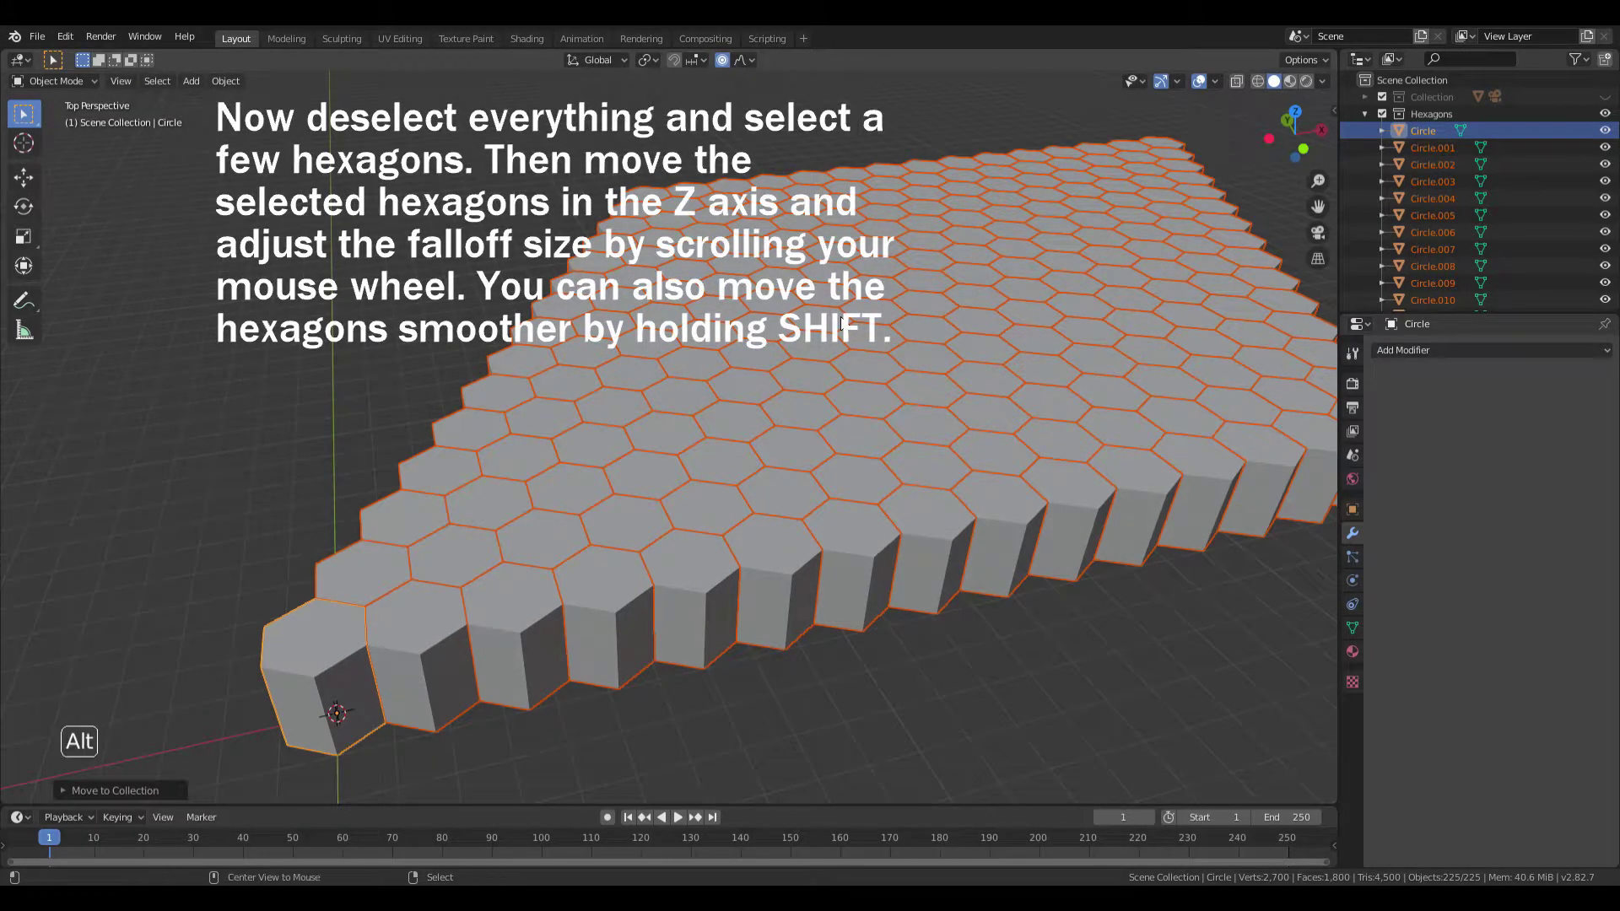
- Move four scattered hexagons down about 1 m along Z with a proportional size of about 1.13, so the other hexagons shift randomly
{"action": "key", "text": "alt+a"}
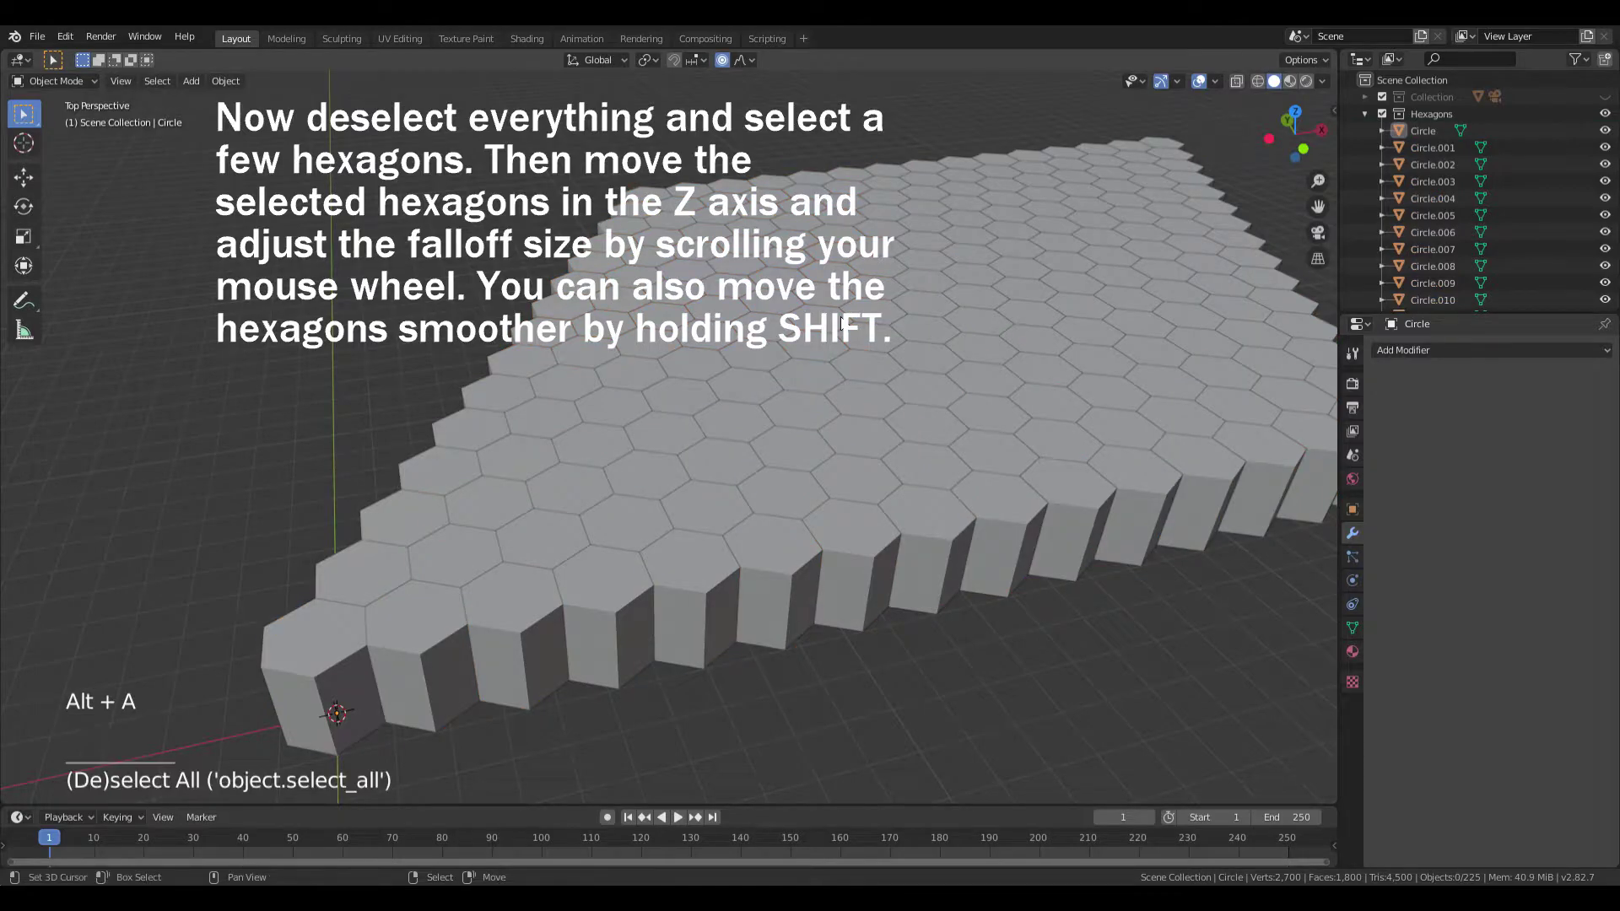
{"action": "right_click", "coordinate": [889, 295]}
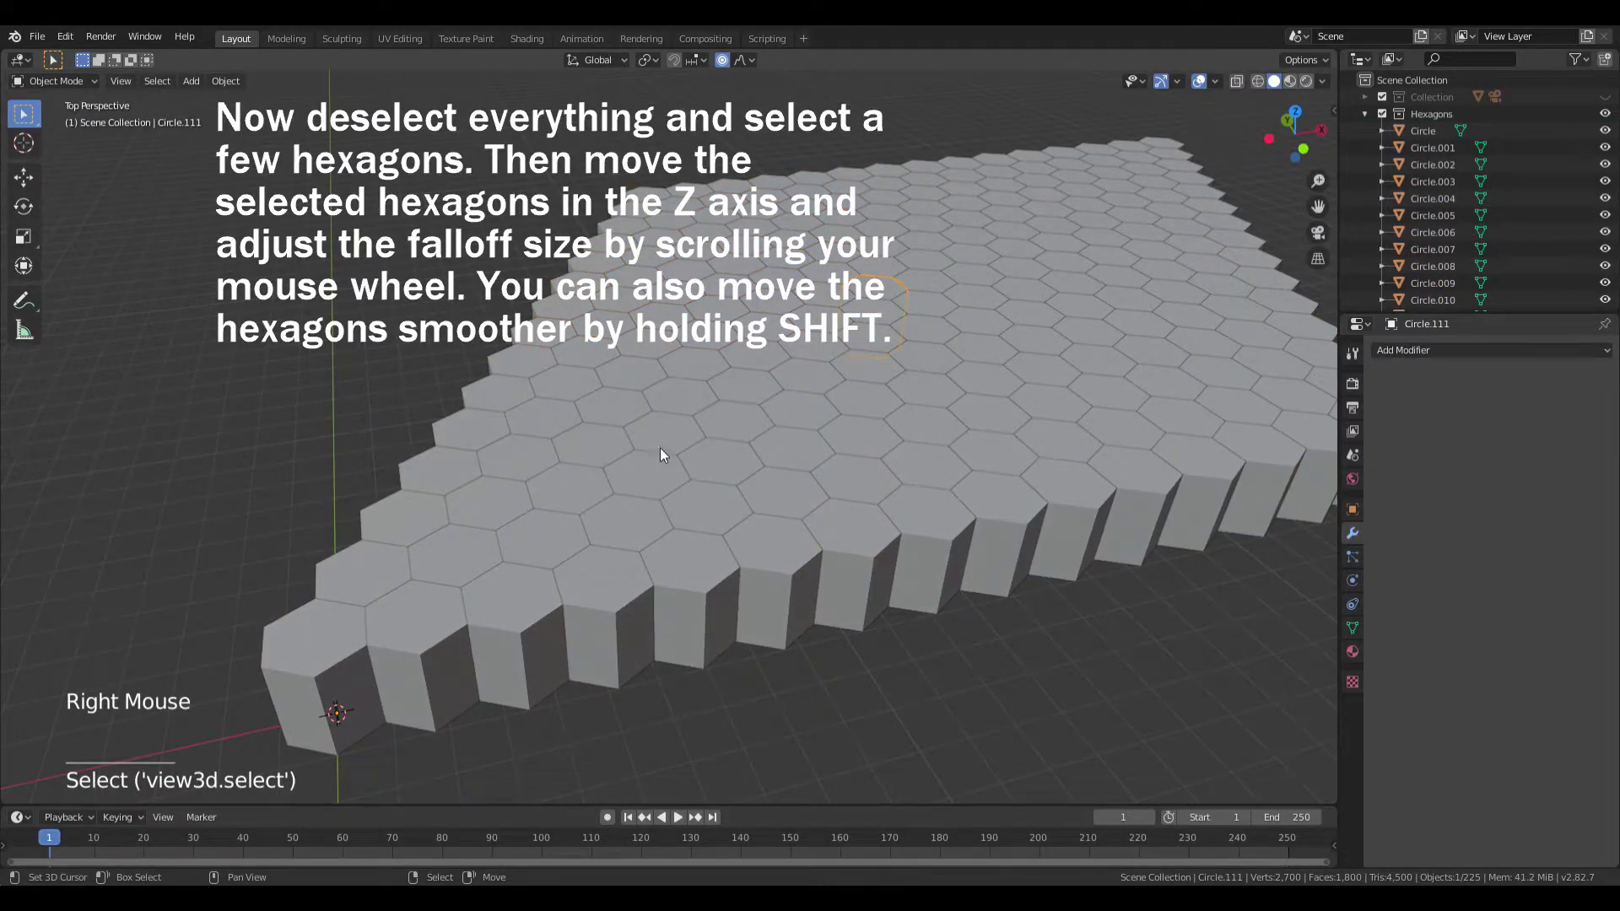
{"action": "right_click", "coordinate": [643, 471], "text": "shift"}
{"action": "right_click", "coordinate": [706, 219], "text": "shift"}
{"action": "right_click", "coordinate": [1186, 322], "text": "shift"}
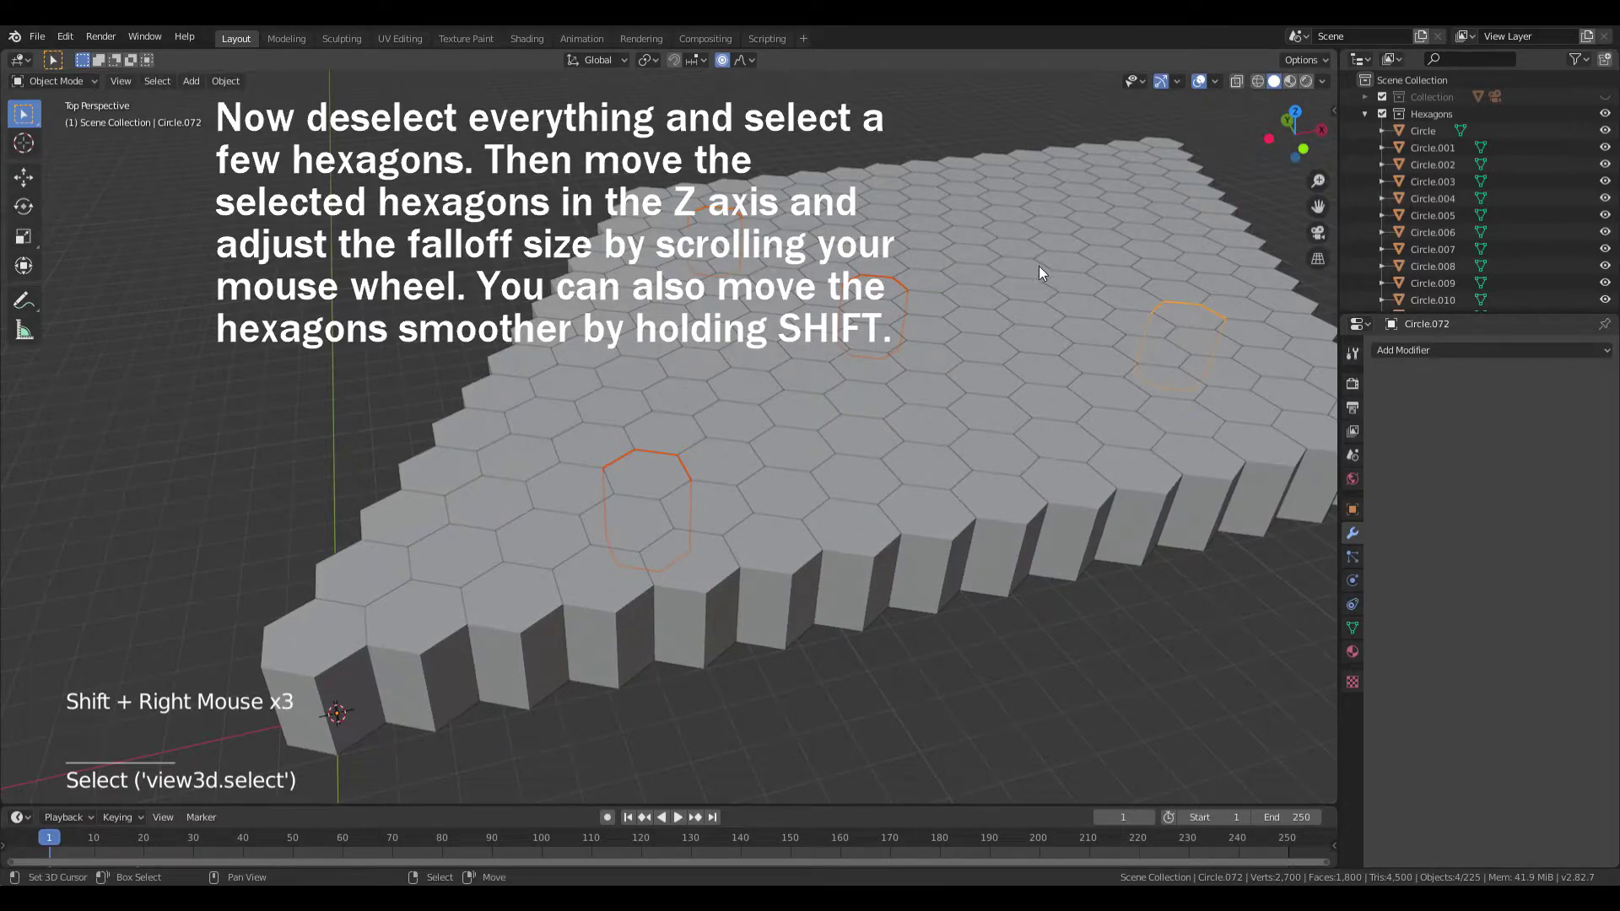
{"action": "key", "text": "g"}
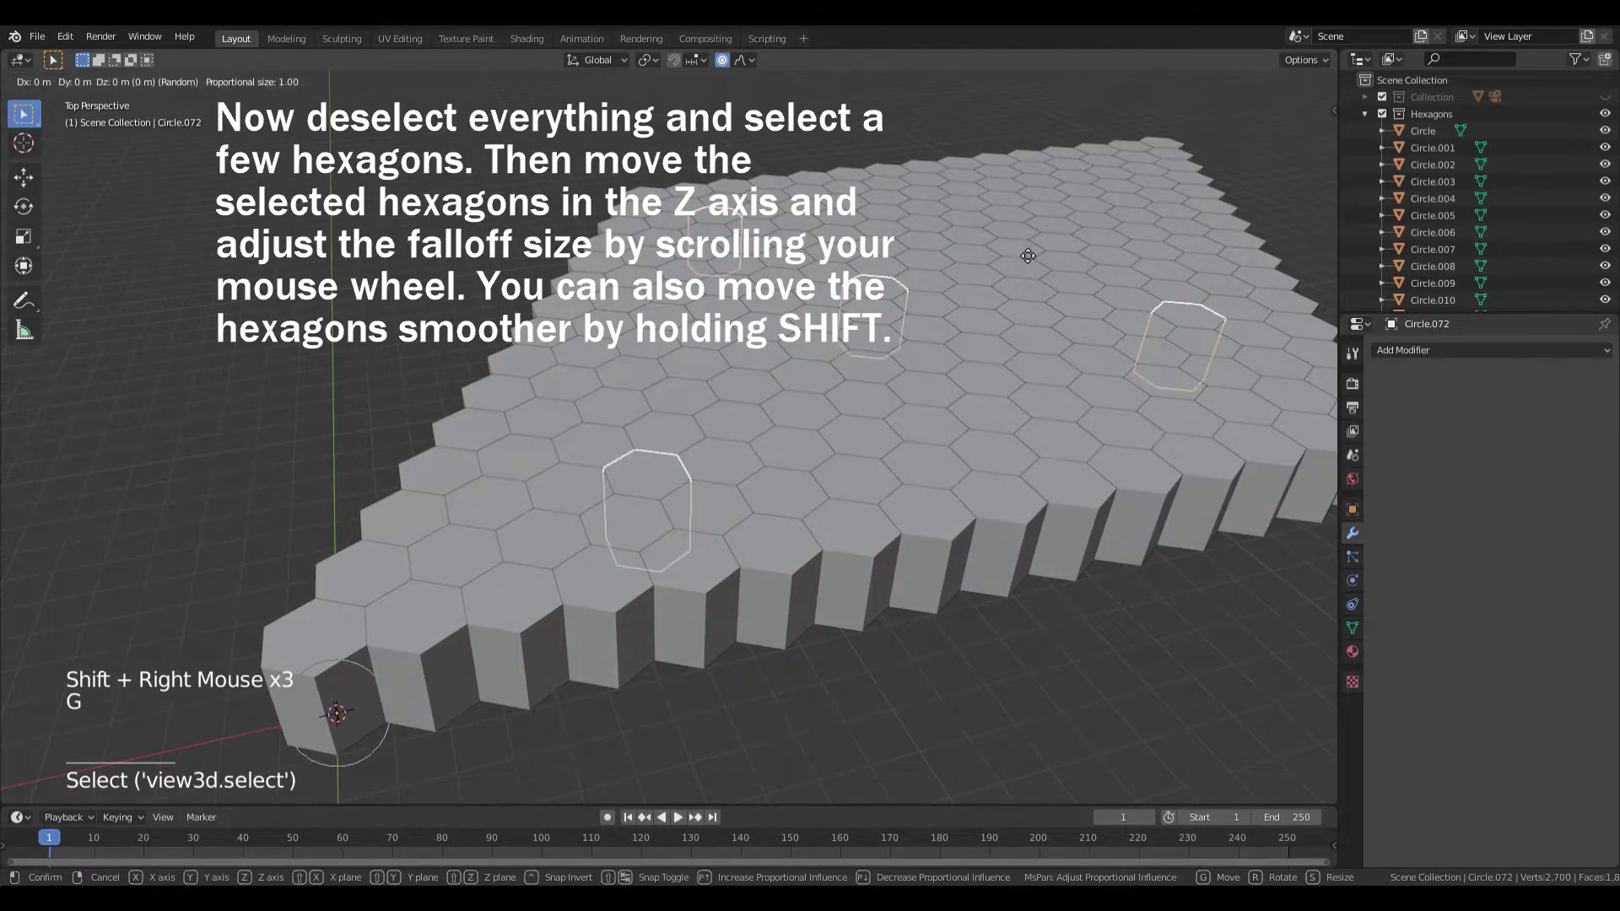
{"action": "key", "text": "z"}
{"action": "scroll", "coordinate": [1028, 255], "scroll_direction": "up", "scroll_amount": 4}
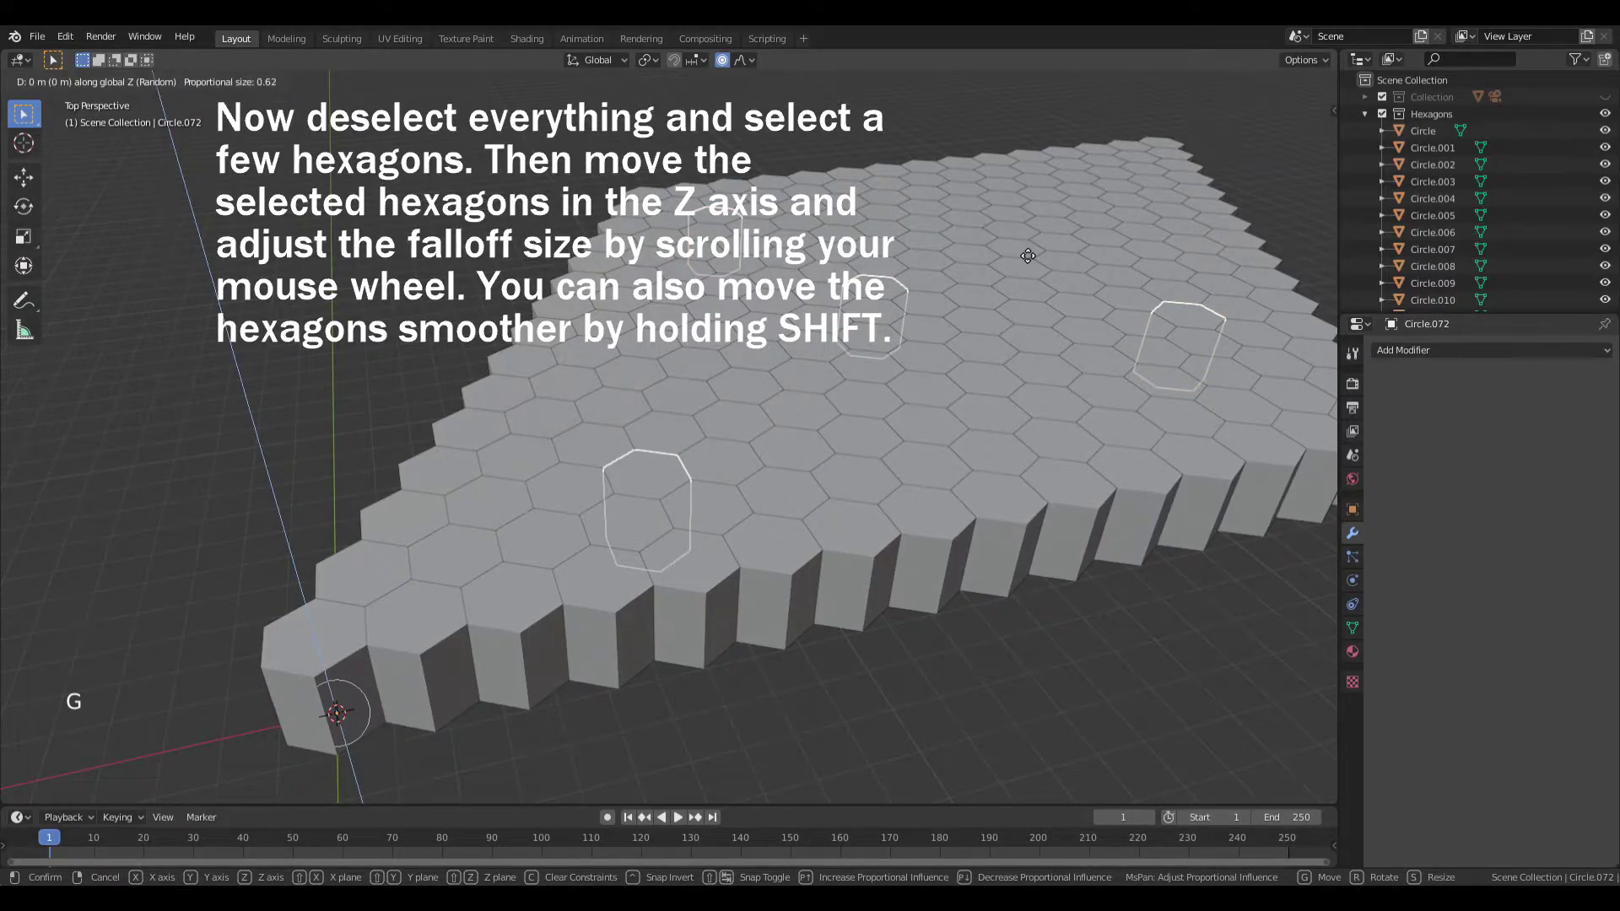
{"action": "scroll", "coordinate": [1033, 281], "scroll_direction": "down", "scroll_amount": 4}
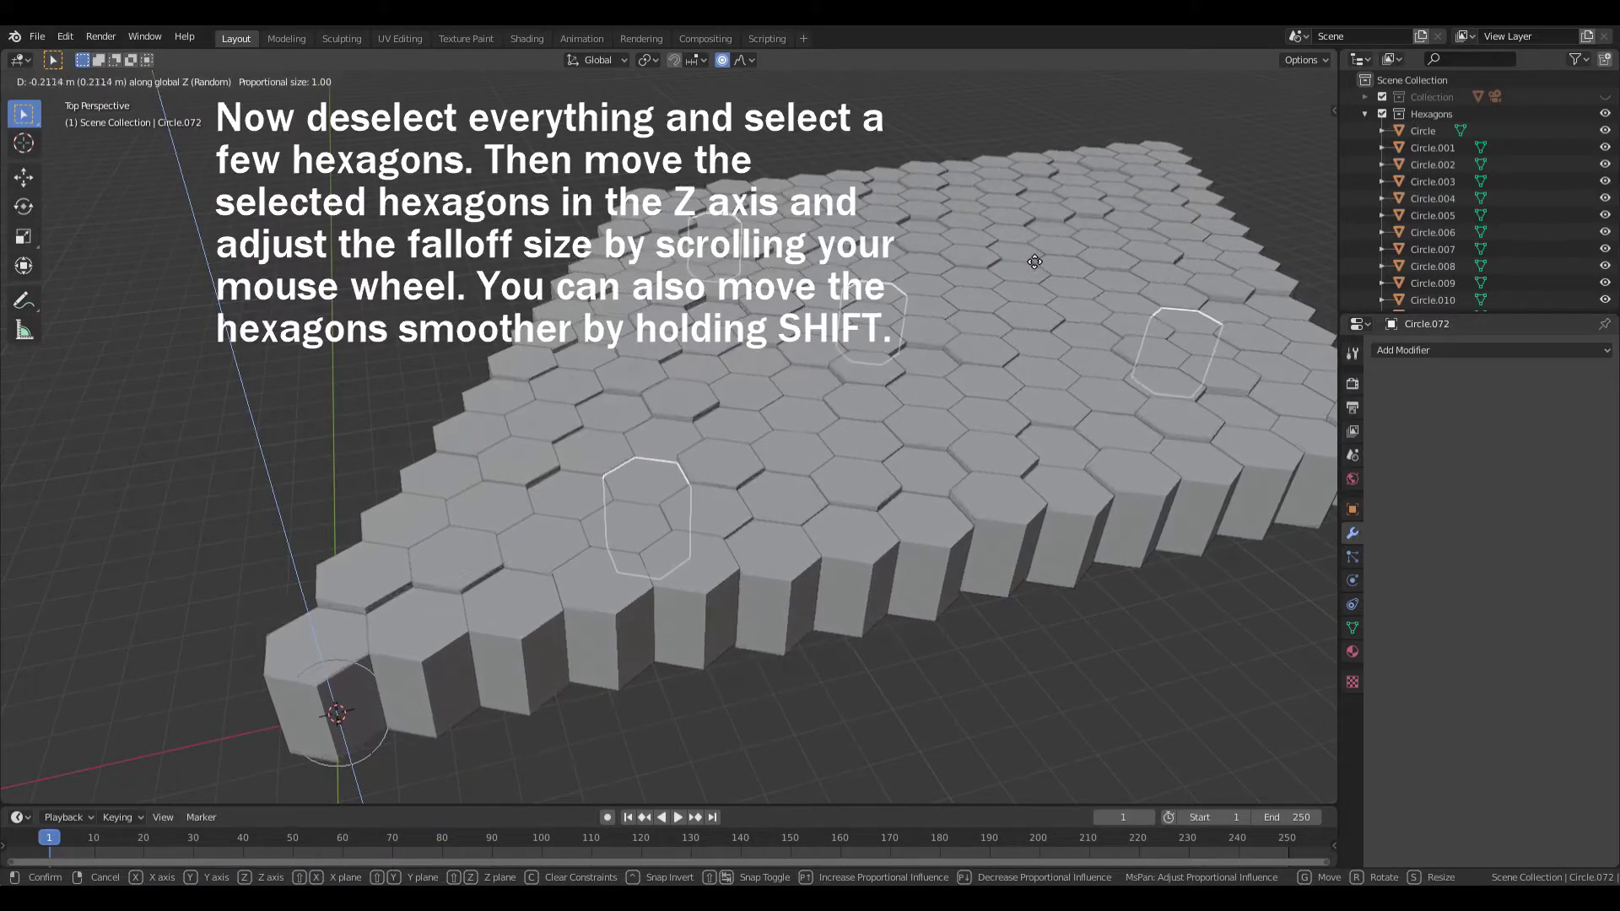
{"action": "key", "text": "shift"}
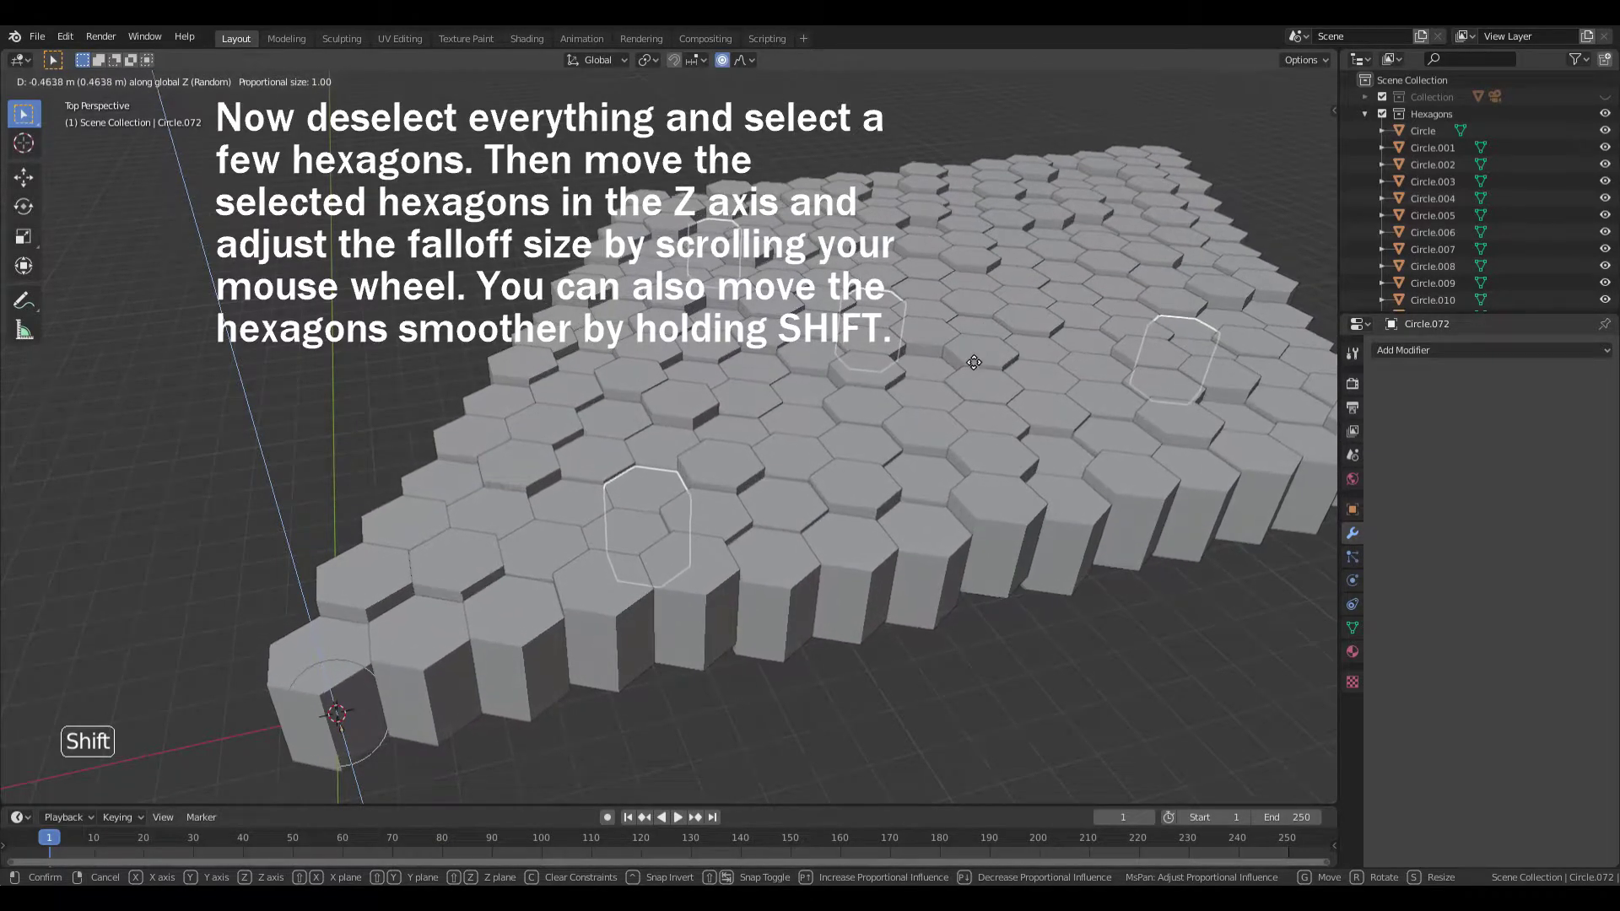
{"action": "scroll", "coordinate": [971, 370], "scroll_direction": "down", "scroll_amount": 2, "text": "shift"}
{"action": "scroll", "coordinate": [970, 370], "scroll_direction": "up", "scroll_amount": 1, "text": "shift"}
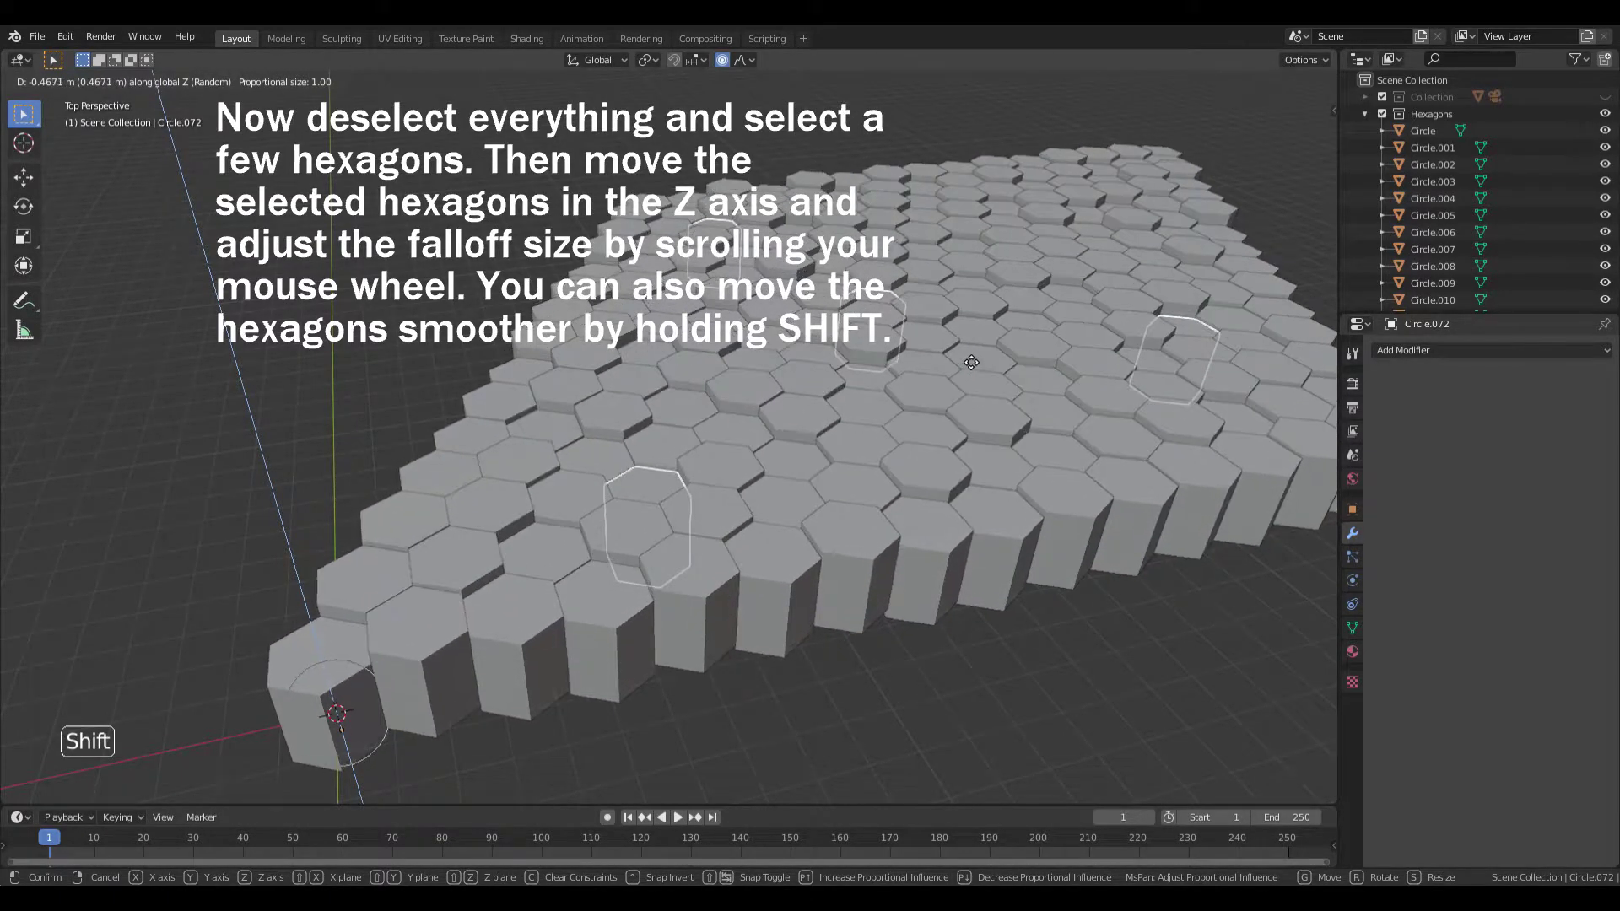
{"action": "scroll", "coordinate": [971, 363], "scroll_direction": "down", "scroll_amount": 7, "text": "shift"}
{"action": "scroll", "coordinate": [927, 482], "scroll_direction": "down", "scroll_amount": 4, "text": "shift"}
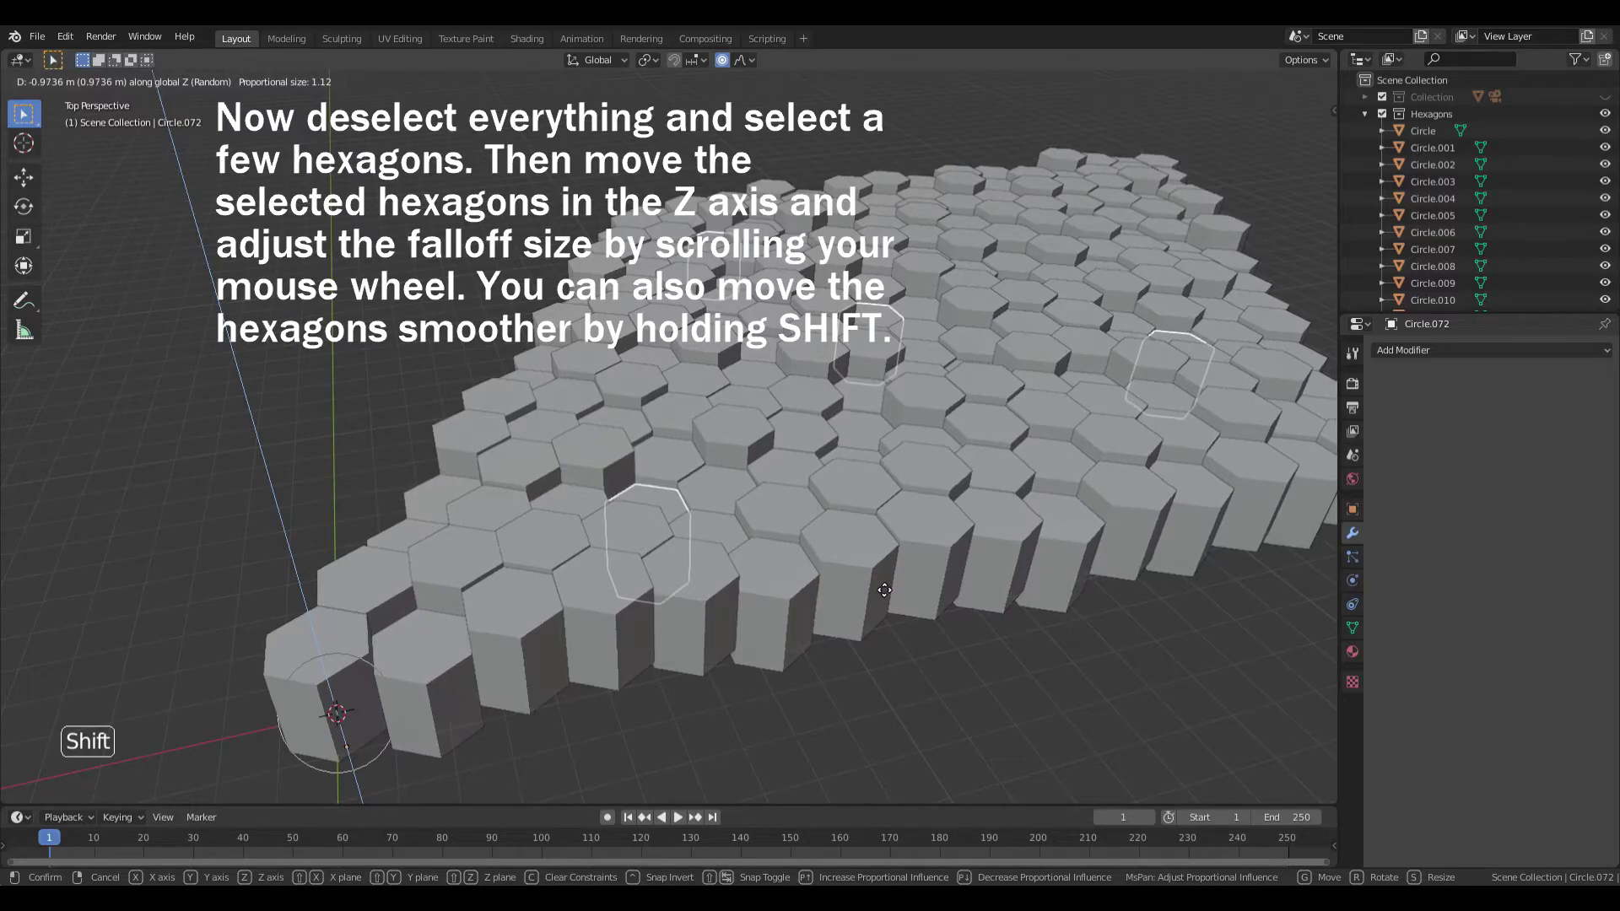
{"action": "scroll", "coordinate": [885, 590], "scroll_direction": "down", "scroll_amount": 1, "text": "shift"}
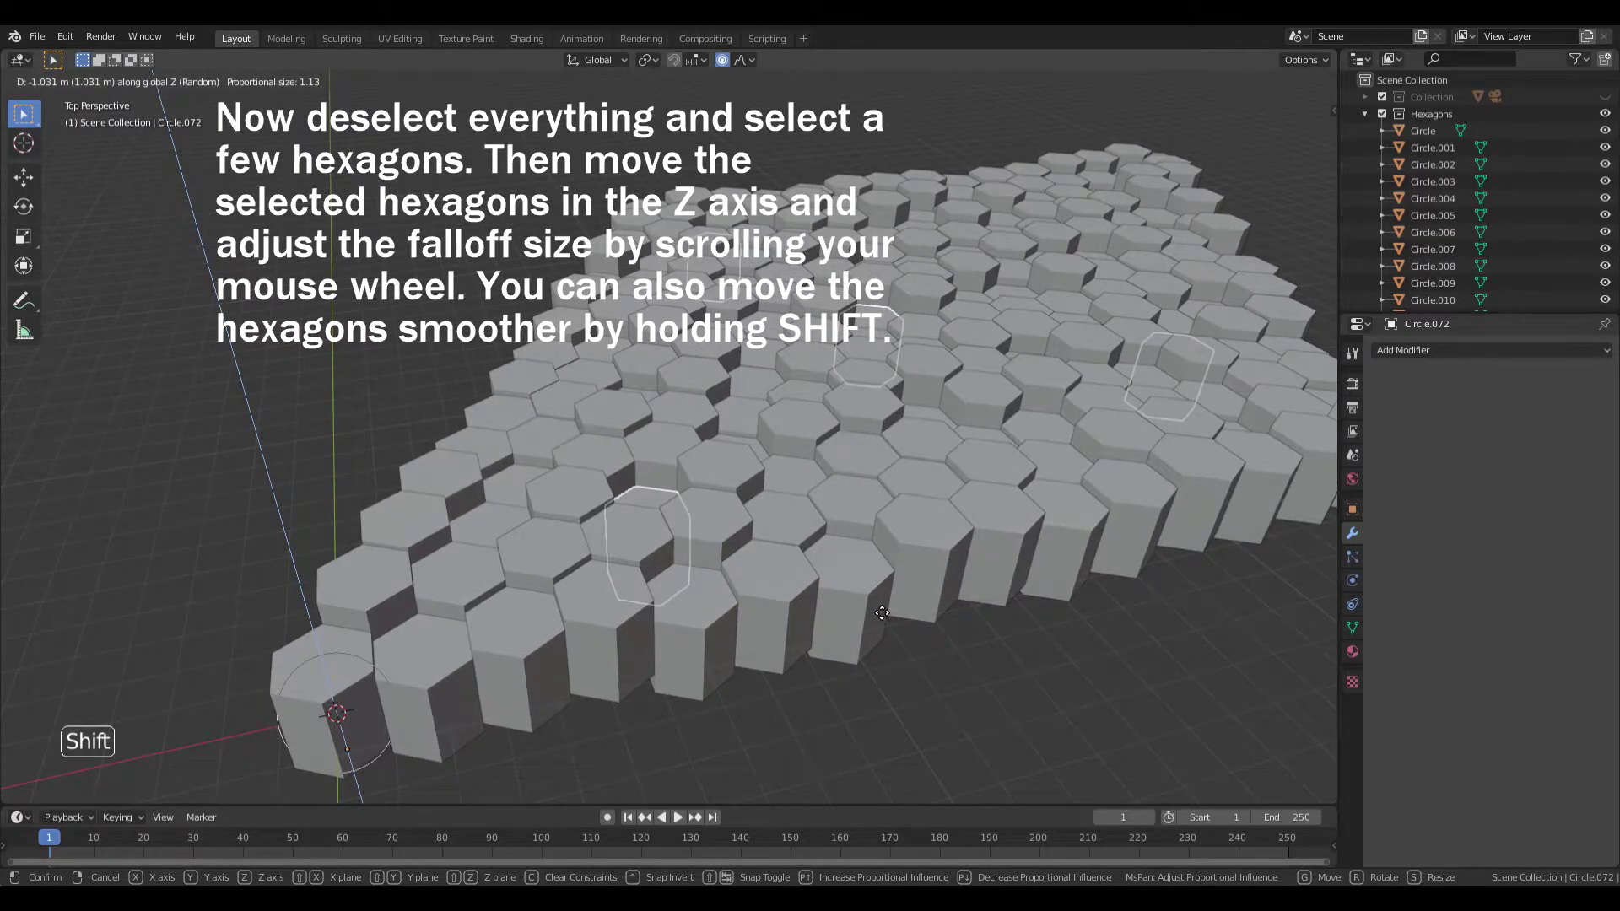
{"action": "left_click", "coordinate": [858, 690]}
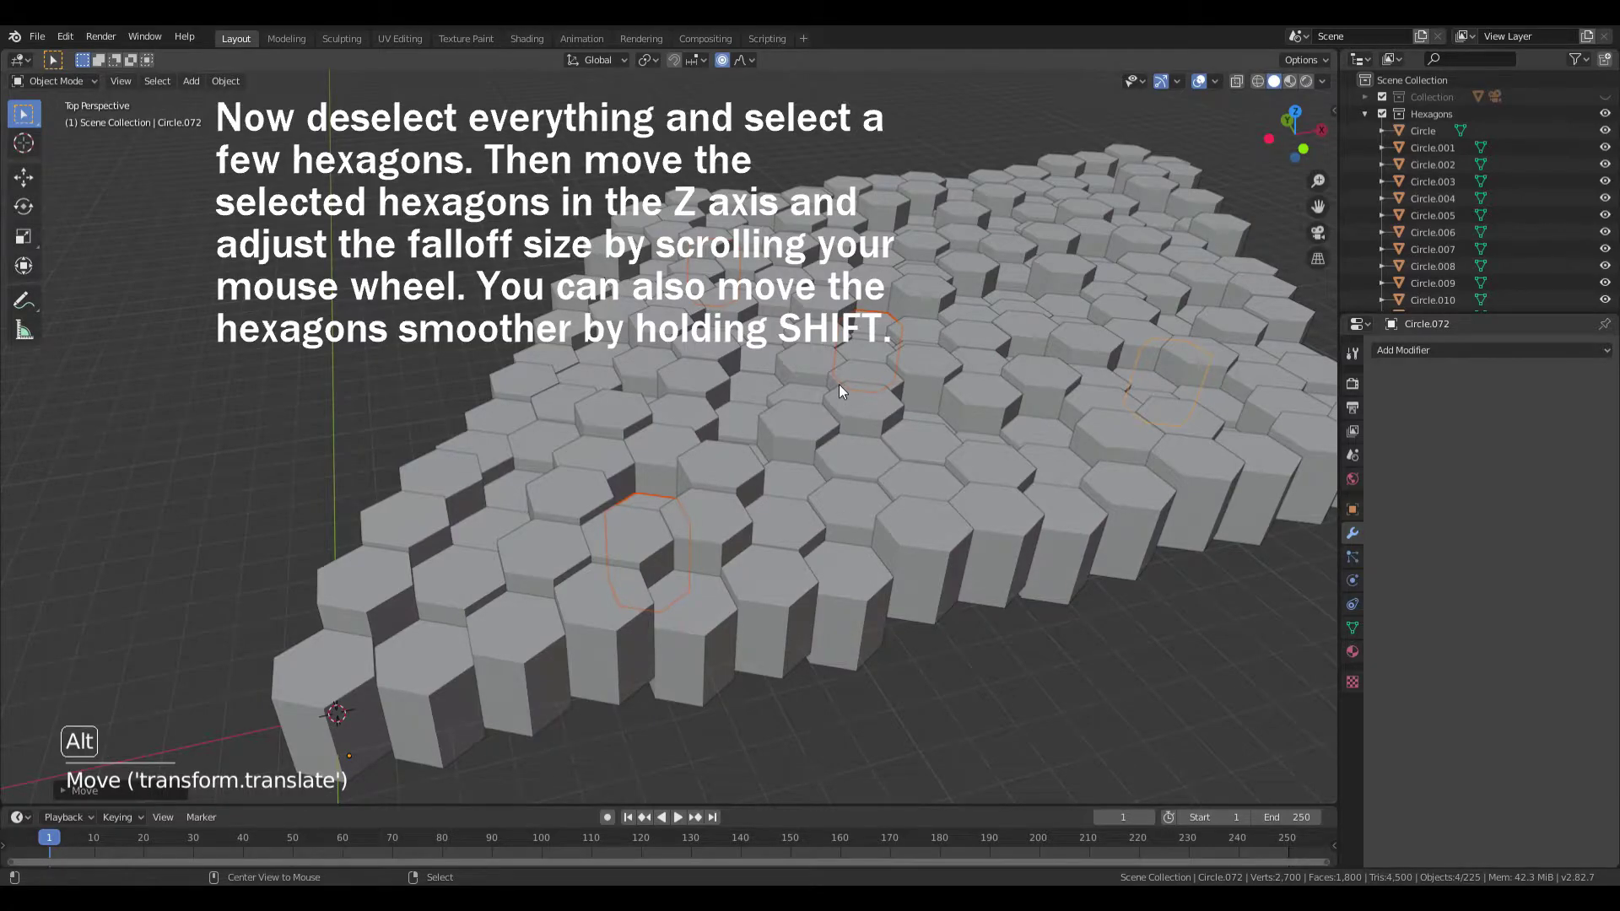
- Deselect everything, turn off proportional editing, and unhide and expand the first collection
{"action": "key", "text": "alt+a"}
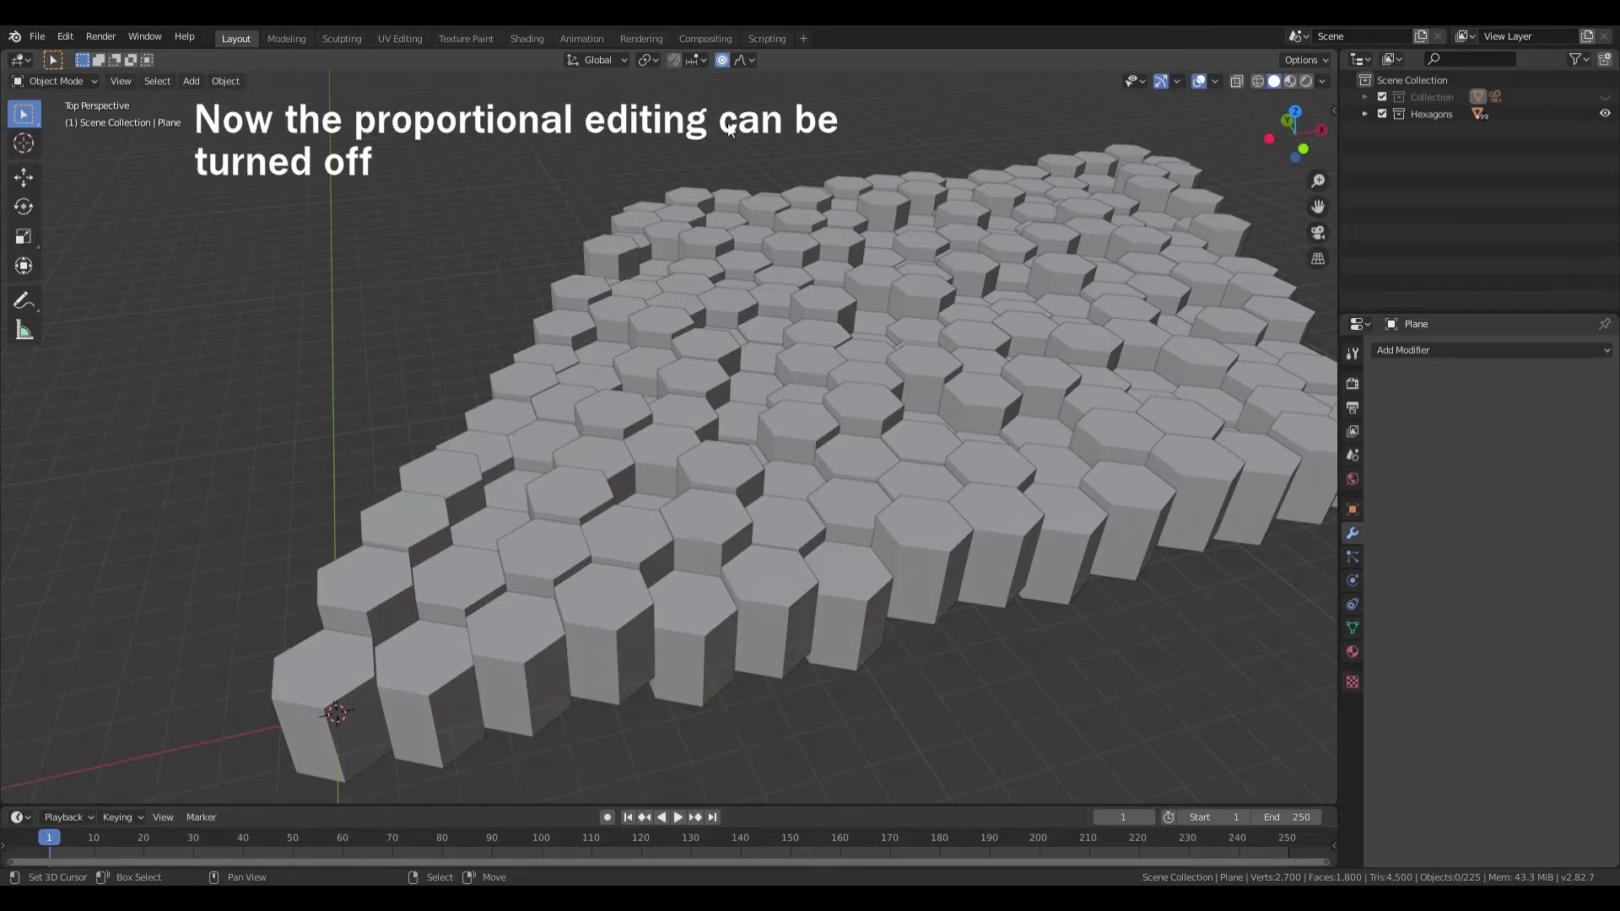
{"action": "left_click", "coordinate": [723, 61]}
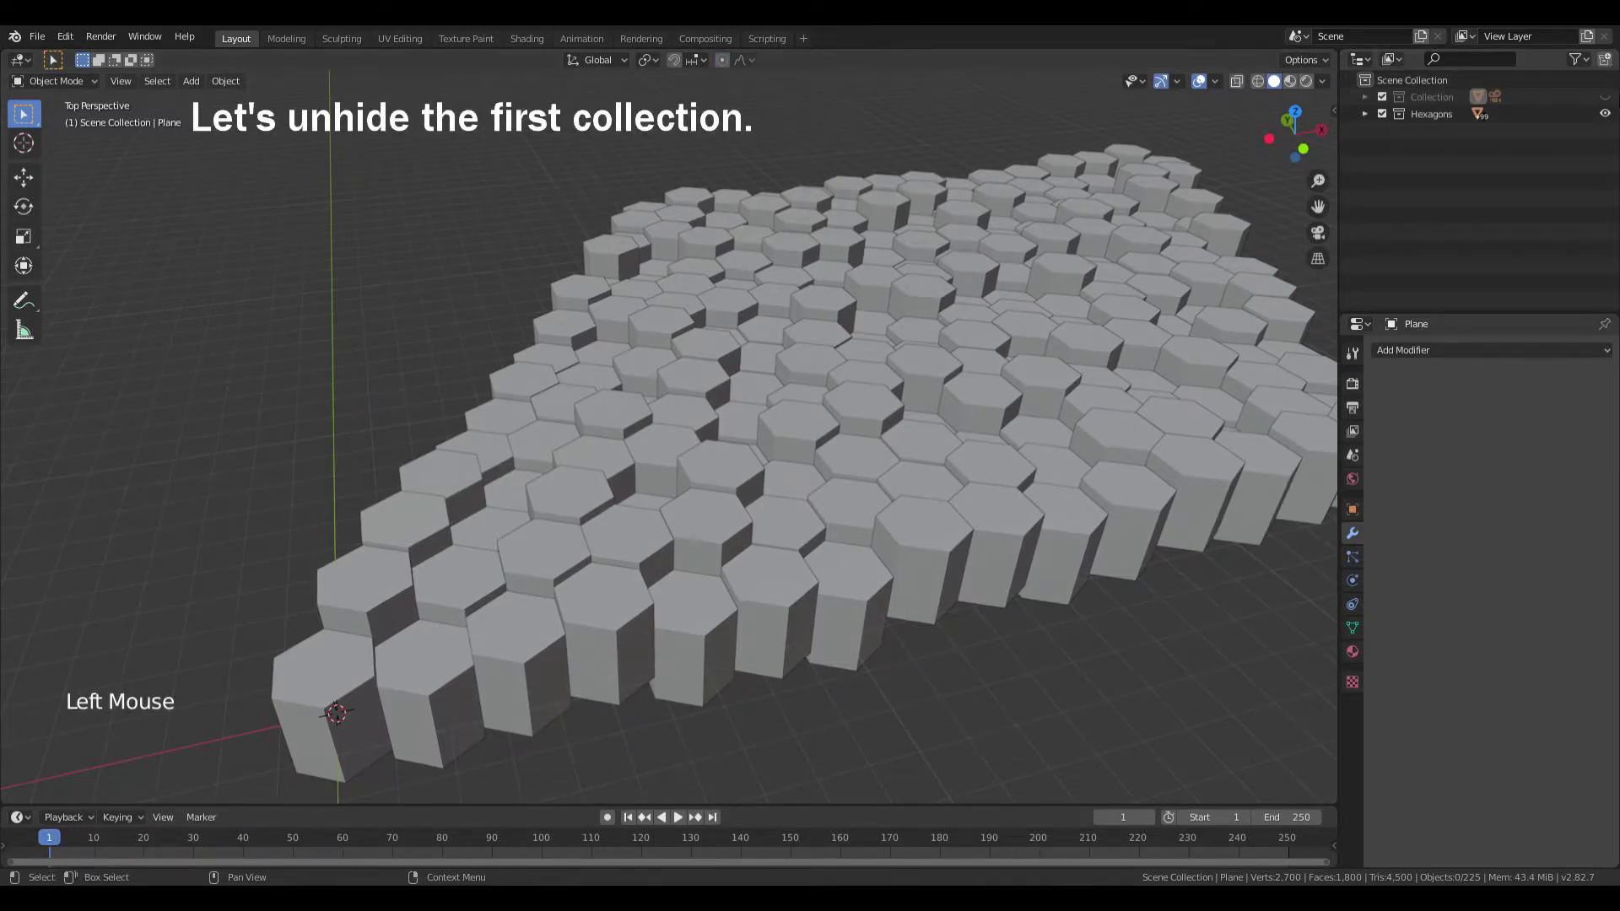
{"action": "left_click", "coordinate": [1606, 98]}
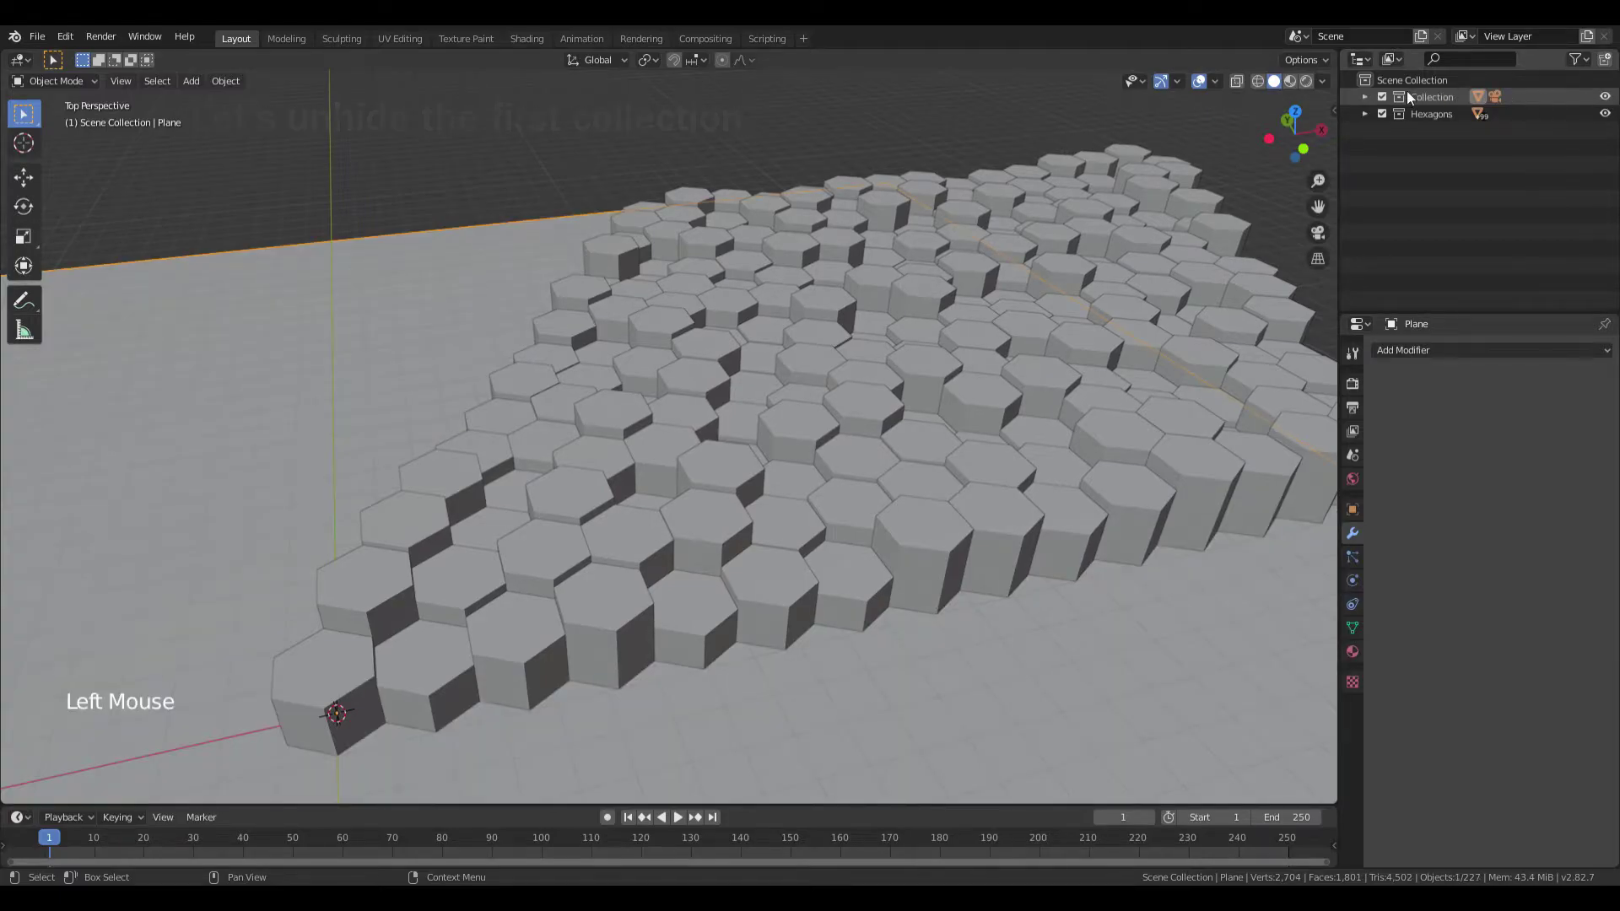
{"action": "left_click", "coordinate": [1364, 97]}
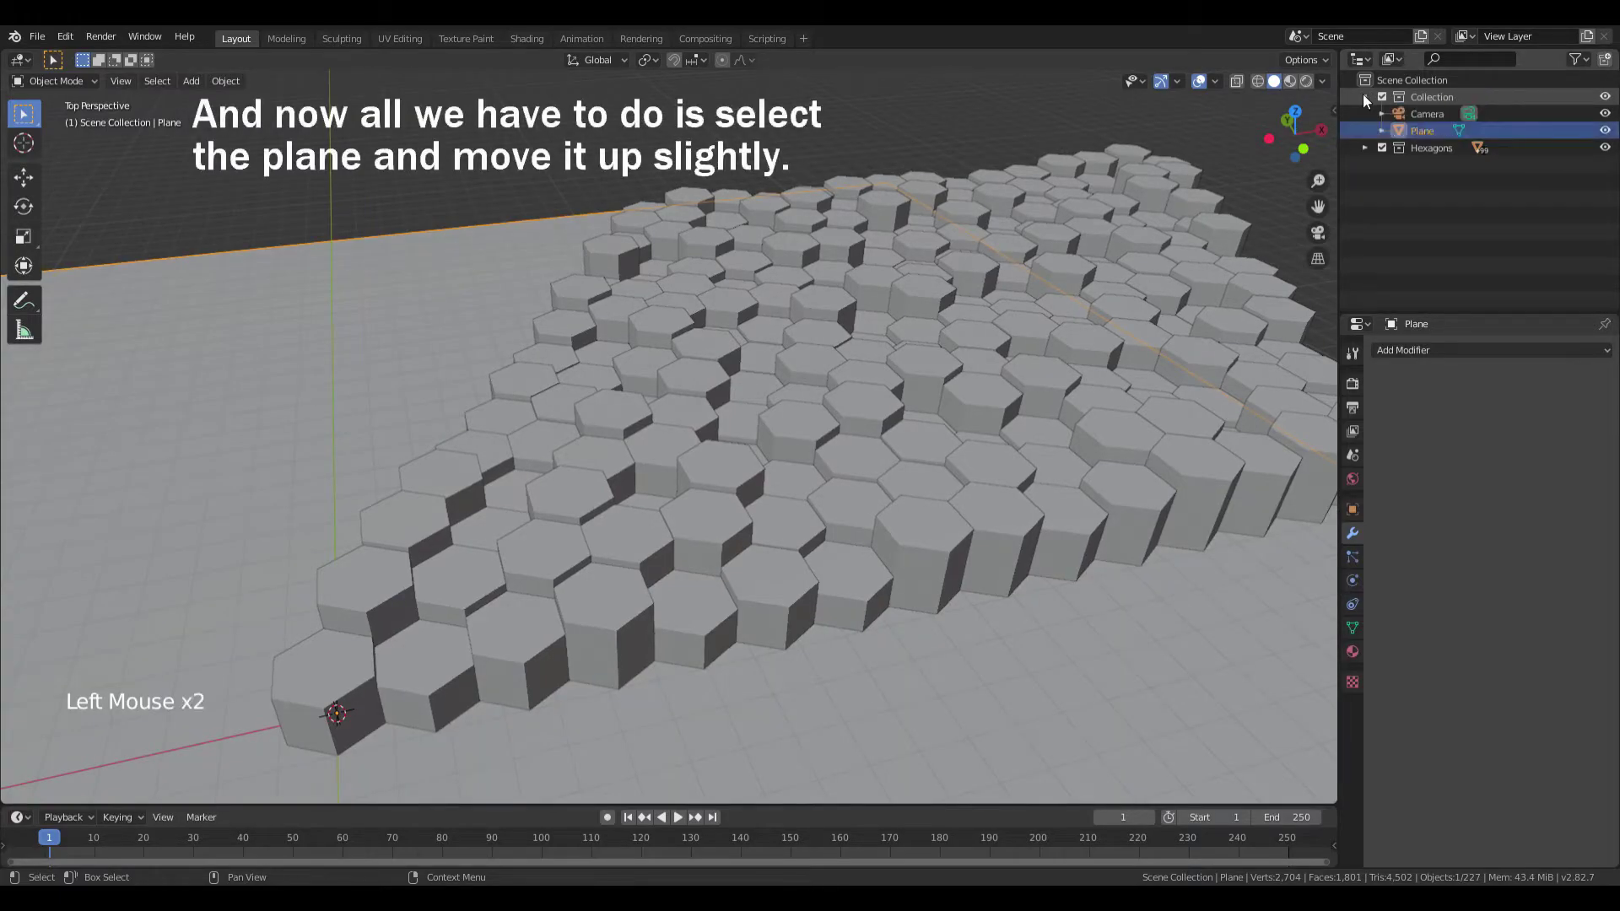
- Raise the ground plane about 1 m along Z and clear the selection
{"action": "left_click", "coordinate": [1395, 129]}
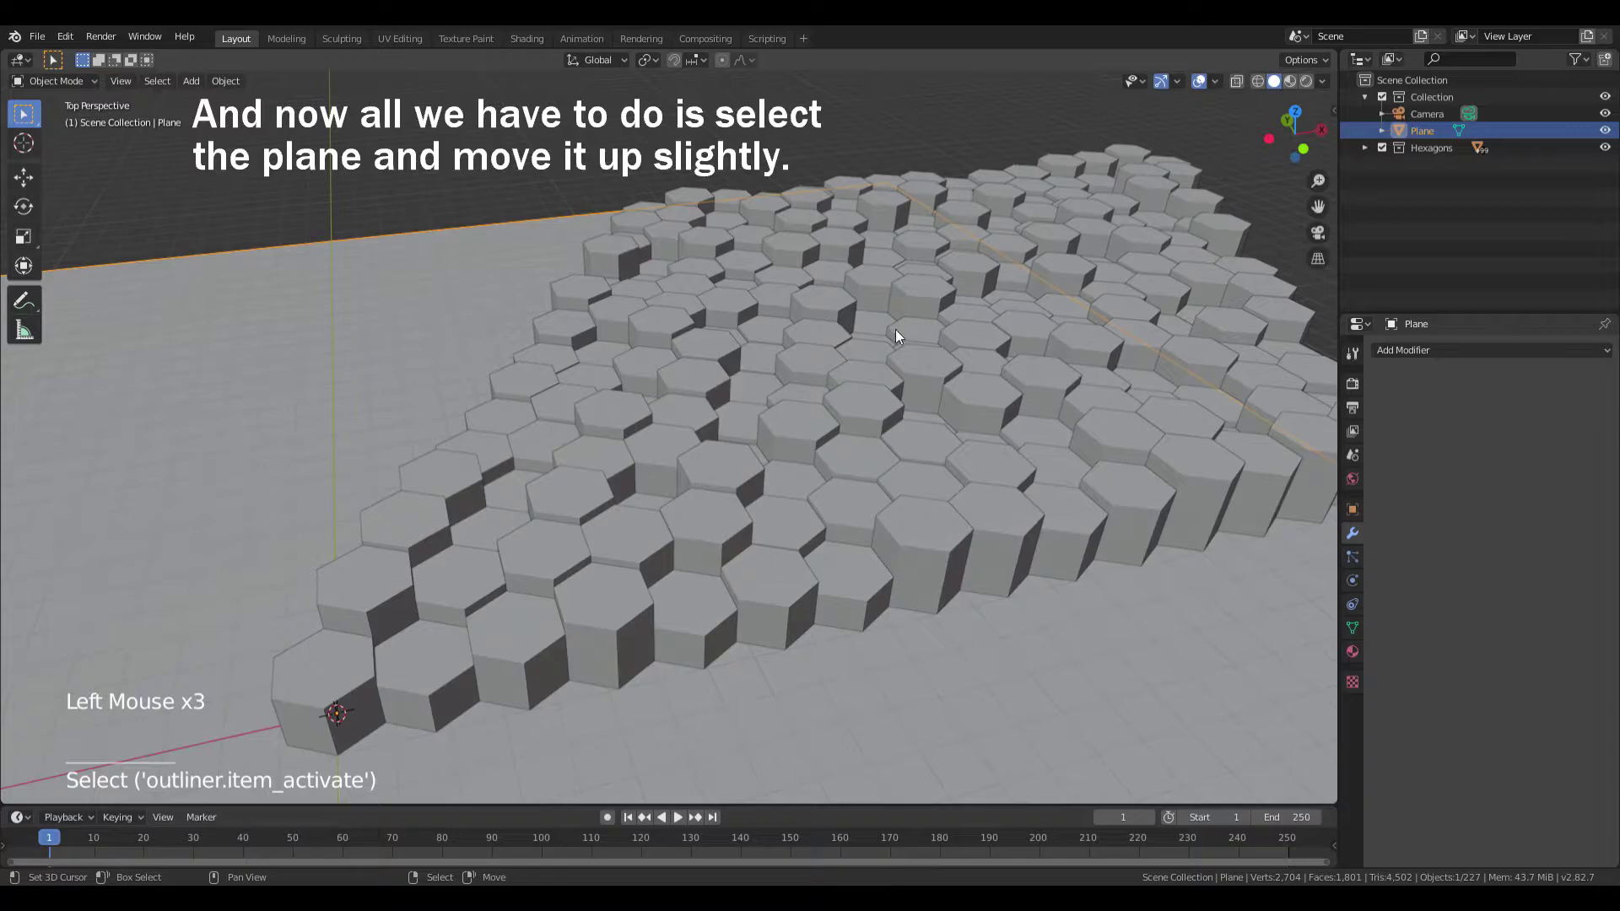
{"action": "key", "text": "g"}
{"action": "key", "text": "z"}
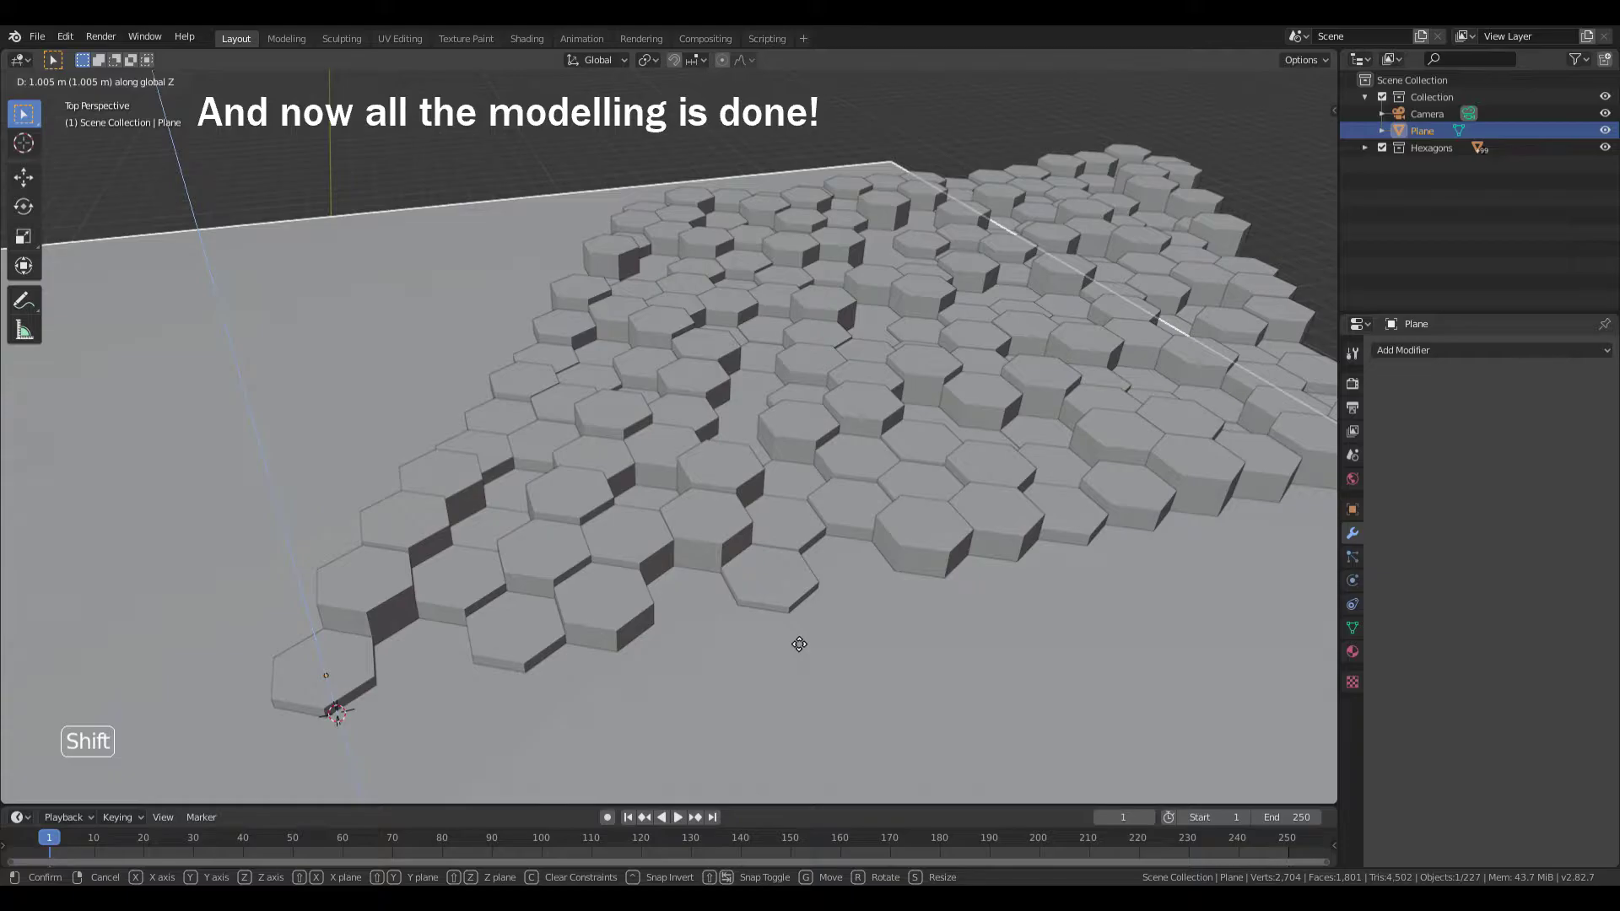
{"action": "left_click", "coordinate": [790, 658]}
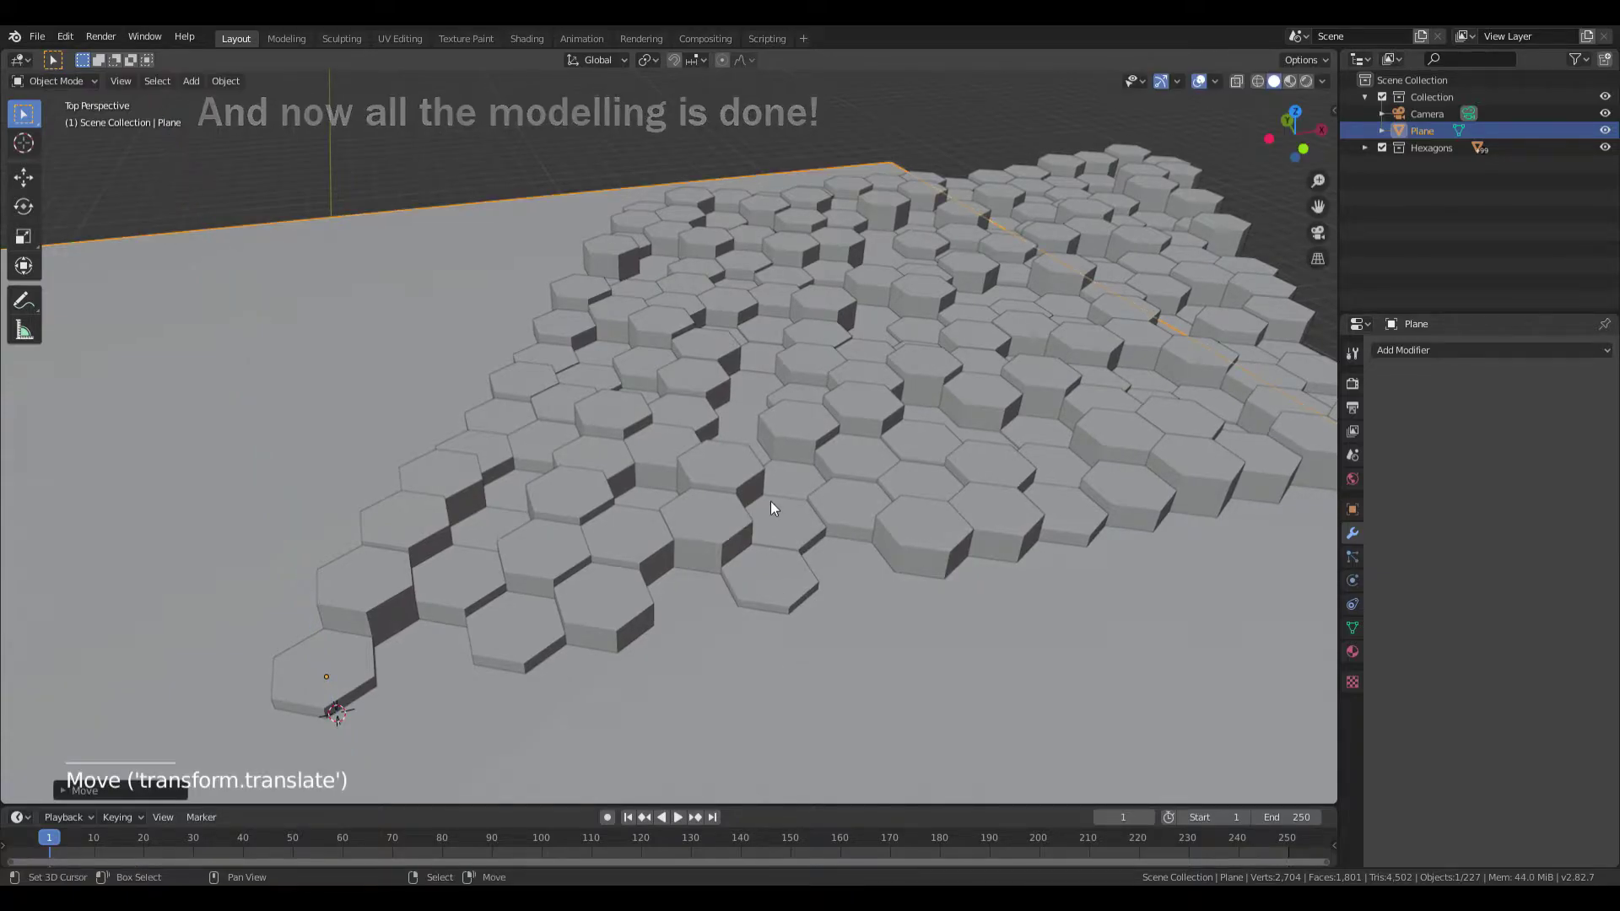
{"action": "key", "text": "alt+a"}
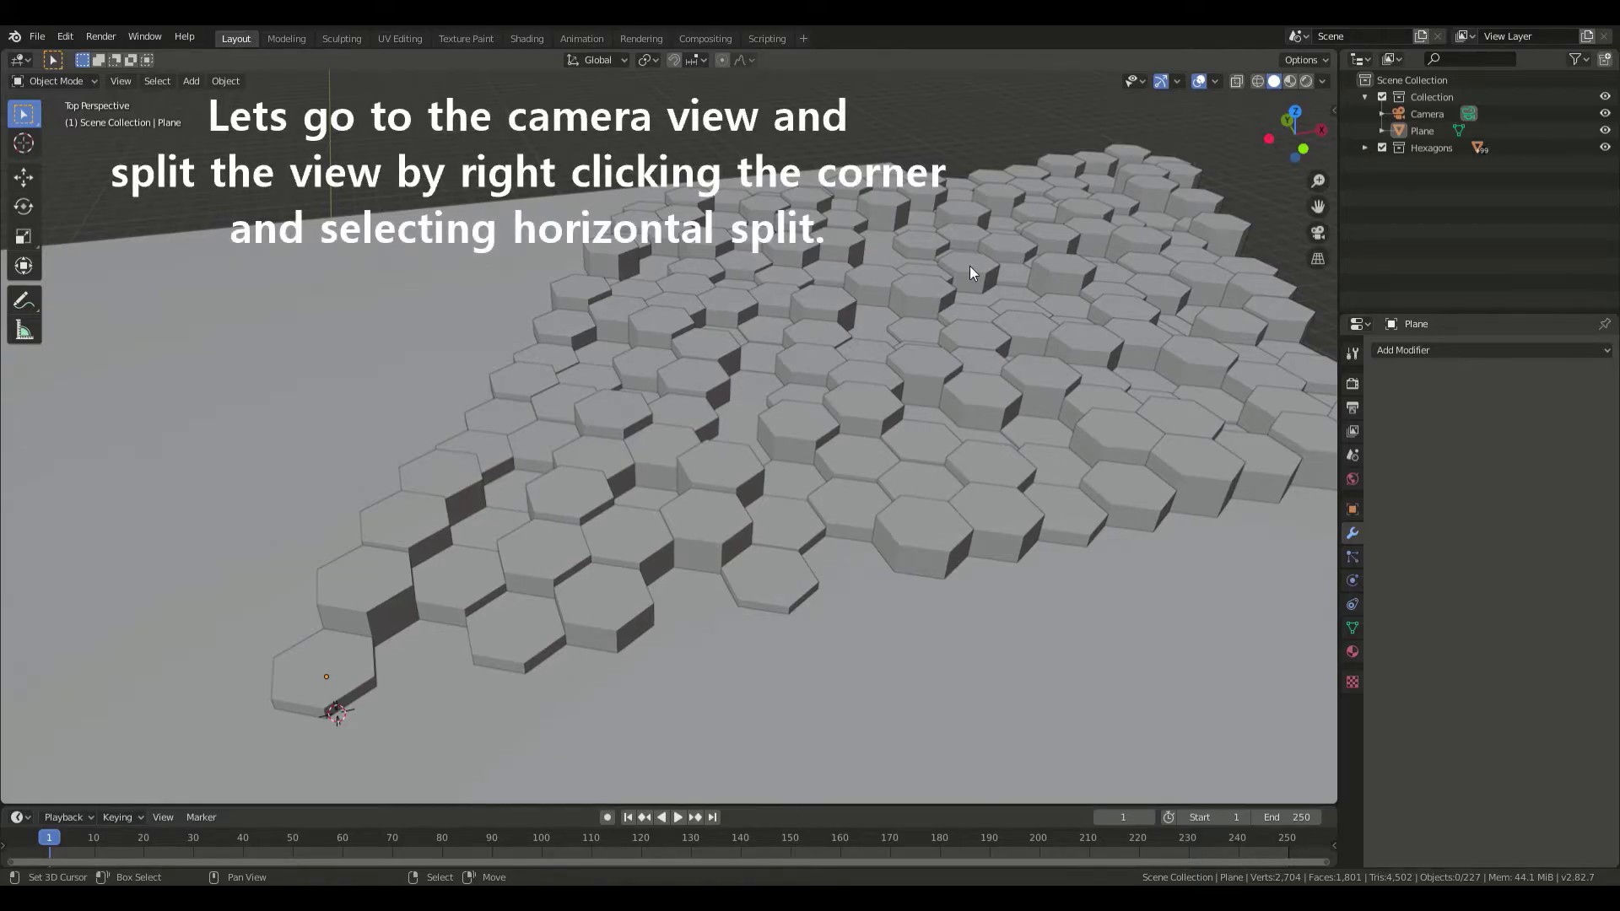
- Switch the viewport to the camera view
{"action": "key", "text": "KP_0"}
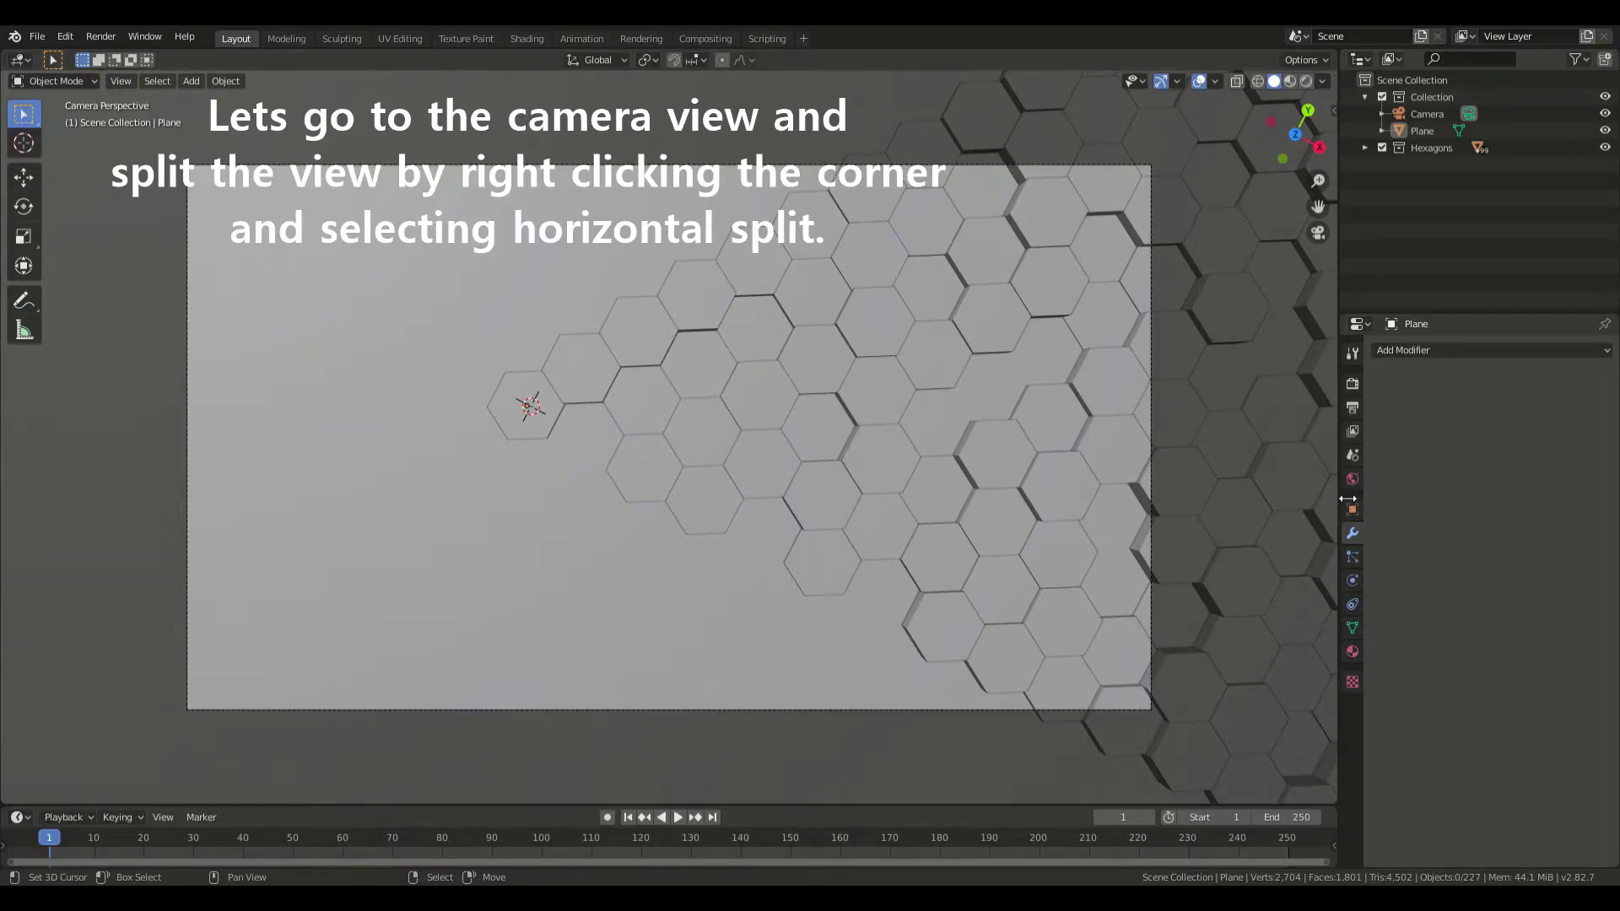
- Split the camera viewport horizontally, turn the lower area into a Shader Editor, and hide its sidebar
{"action": "right_click", "coordinate": [1347, 499]}
{"action": "left_click", "coordinate": [1317, 516]}
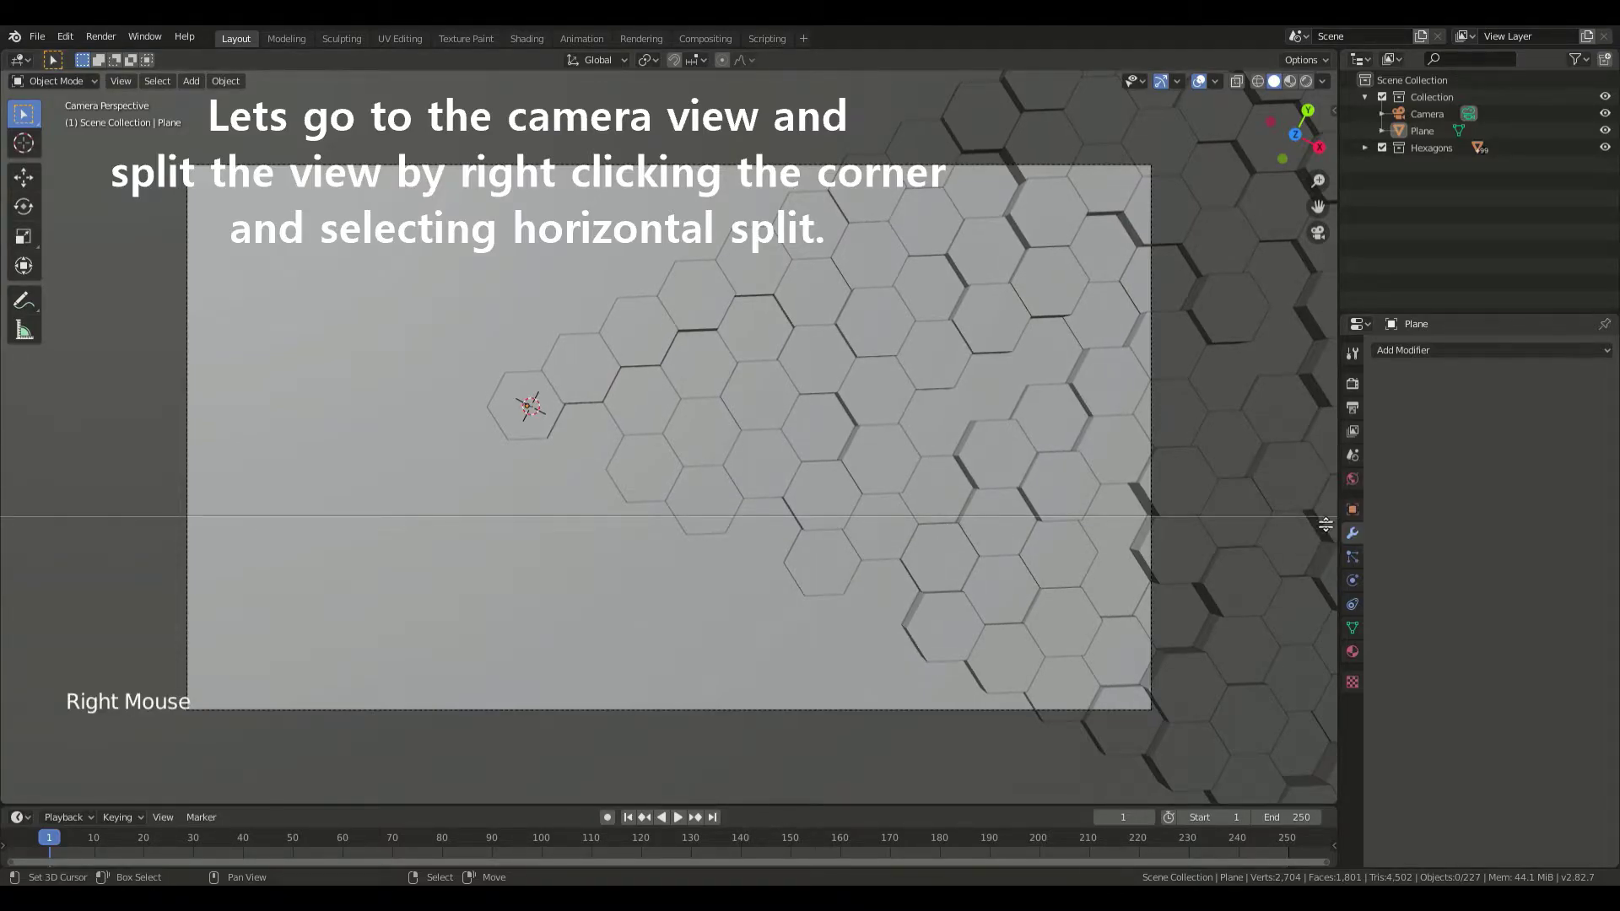
{"action": "left_click", "coordinate": [850, 553]}
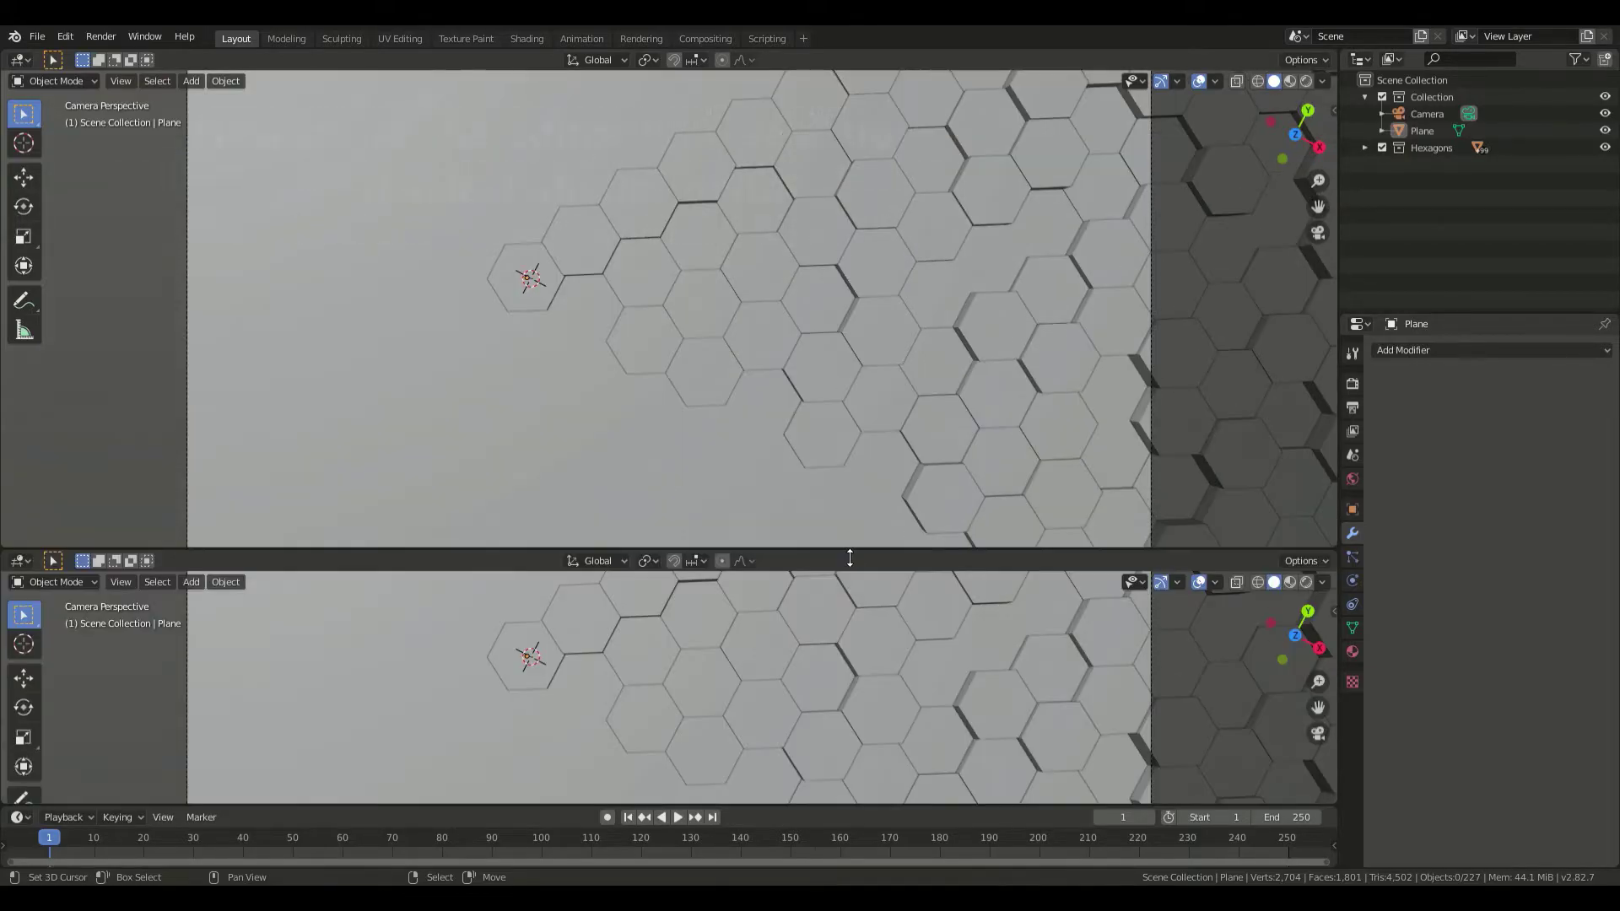
{"action": "left_click", "coordinate": [25, 561]}
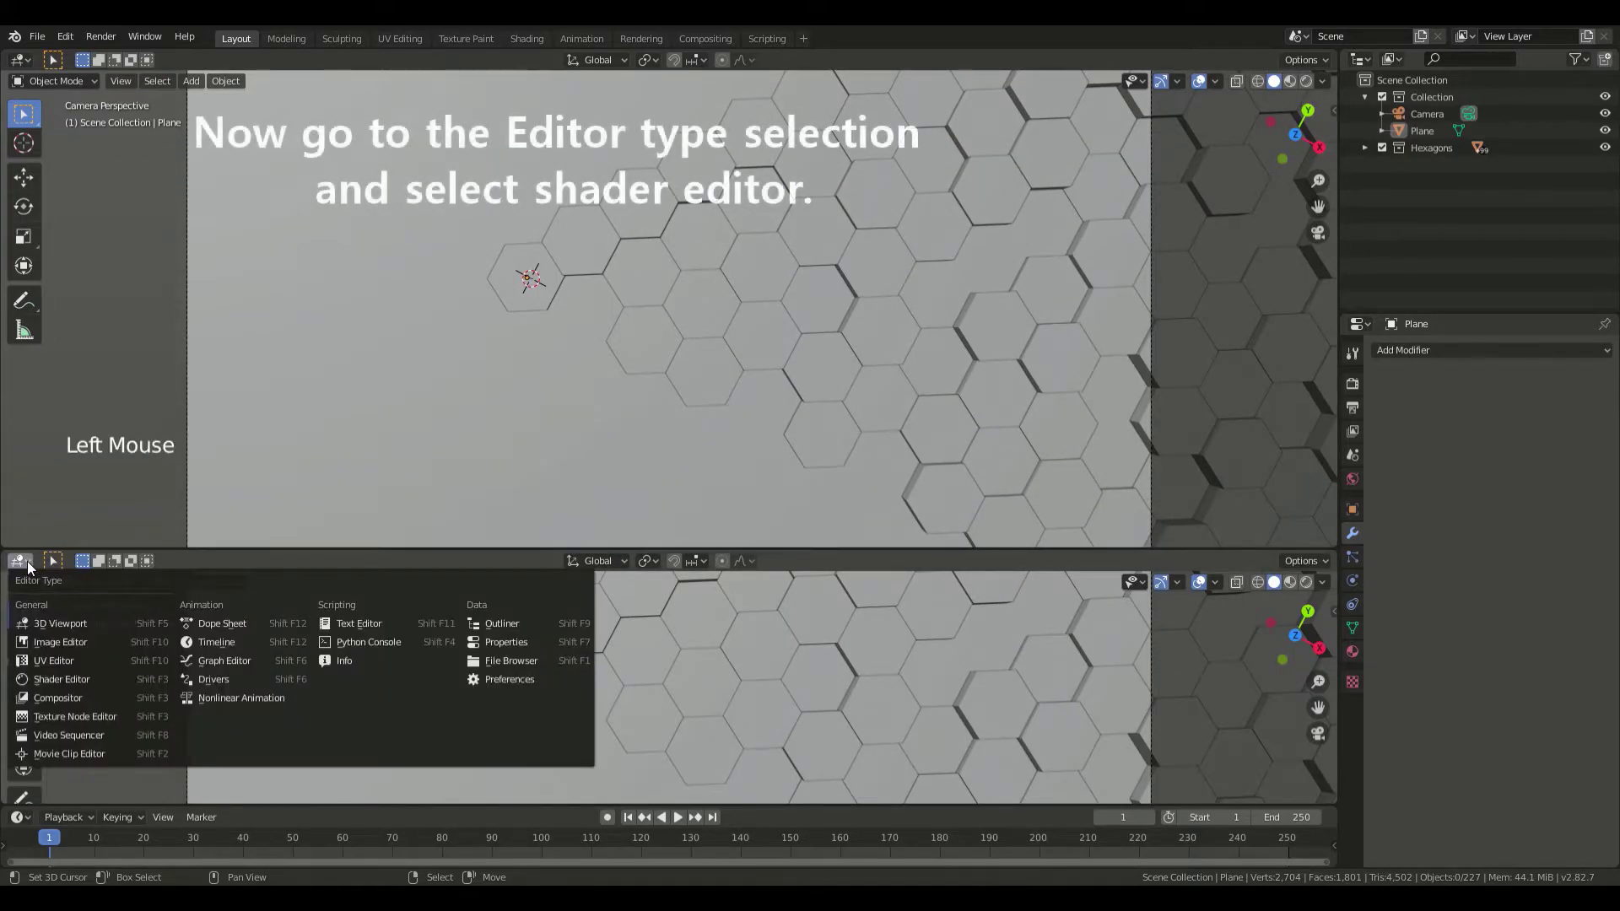
{"action": "left_click", "coordinate": [52, 679]}
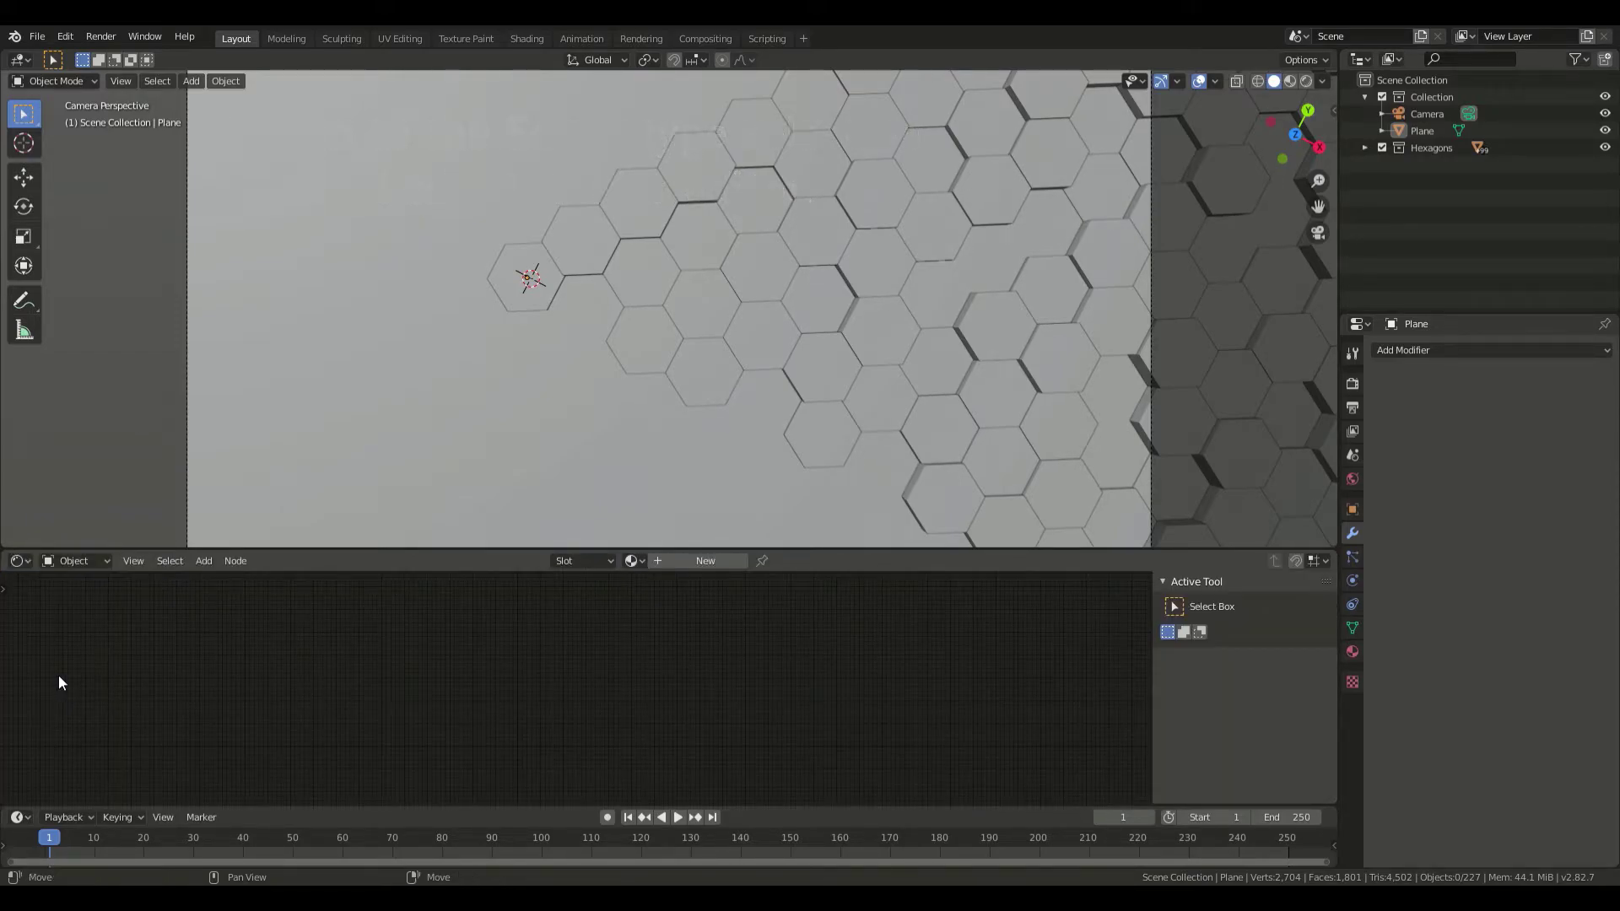
{"action": "key", "text": "n"}
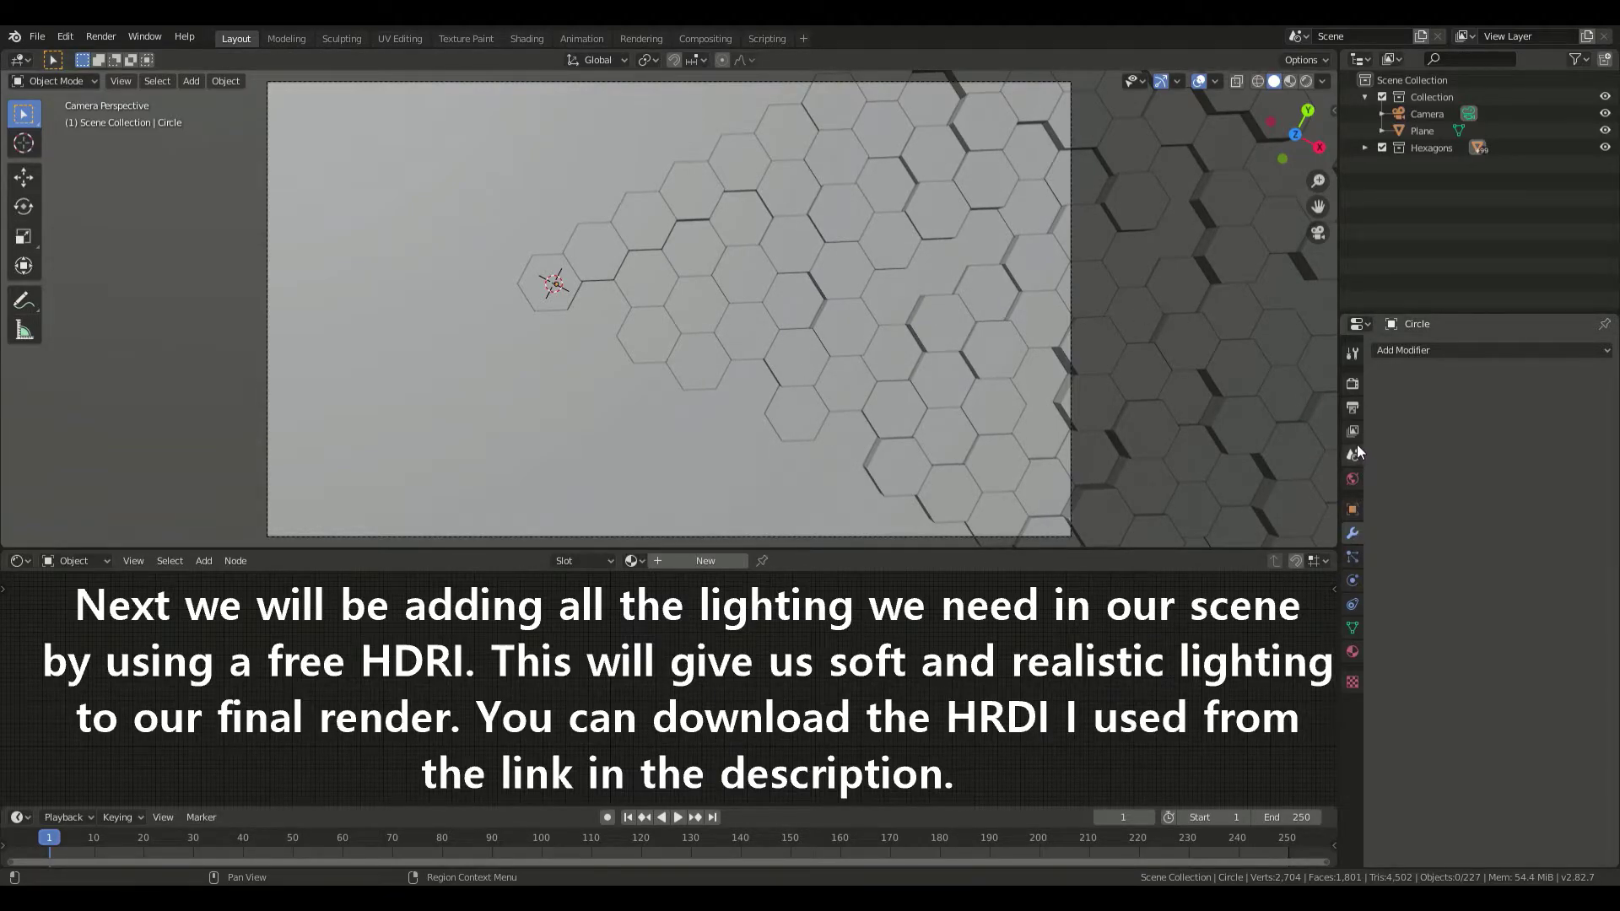
- Set the world background color to an Environment Texture and open the file browser for its image
{"action": "left_click", "coordinate": [1352, 479]}
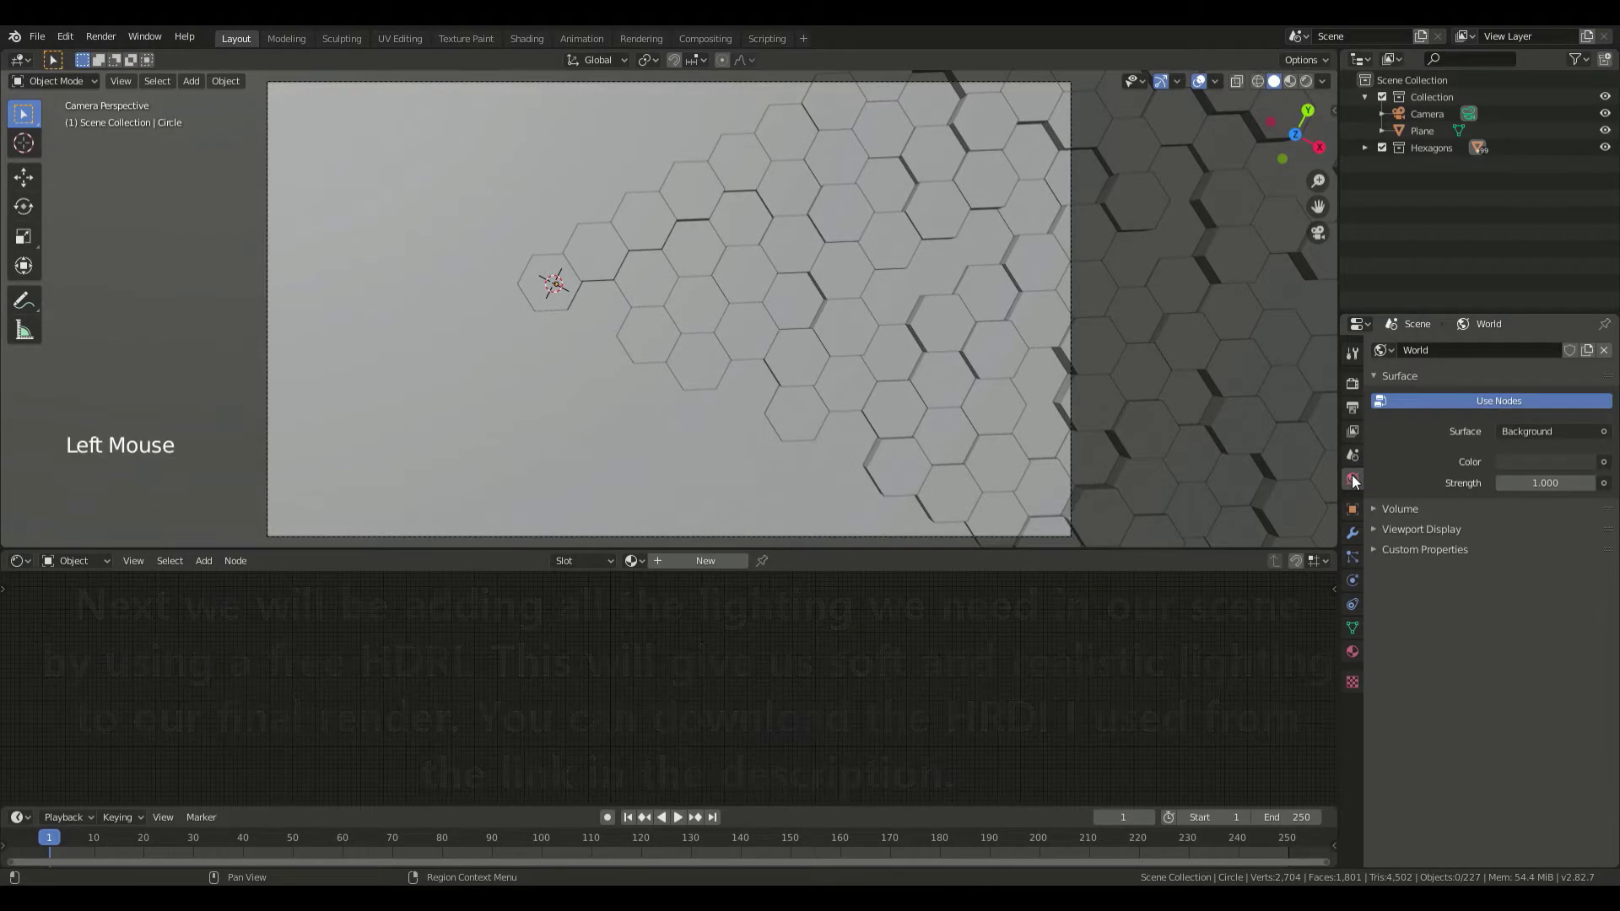
{"action": "left_click", "coordinate": [1607, 464]}
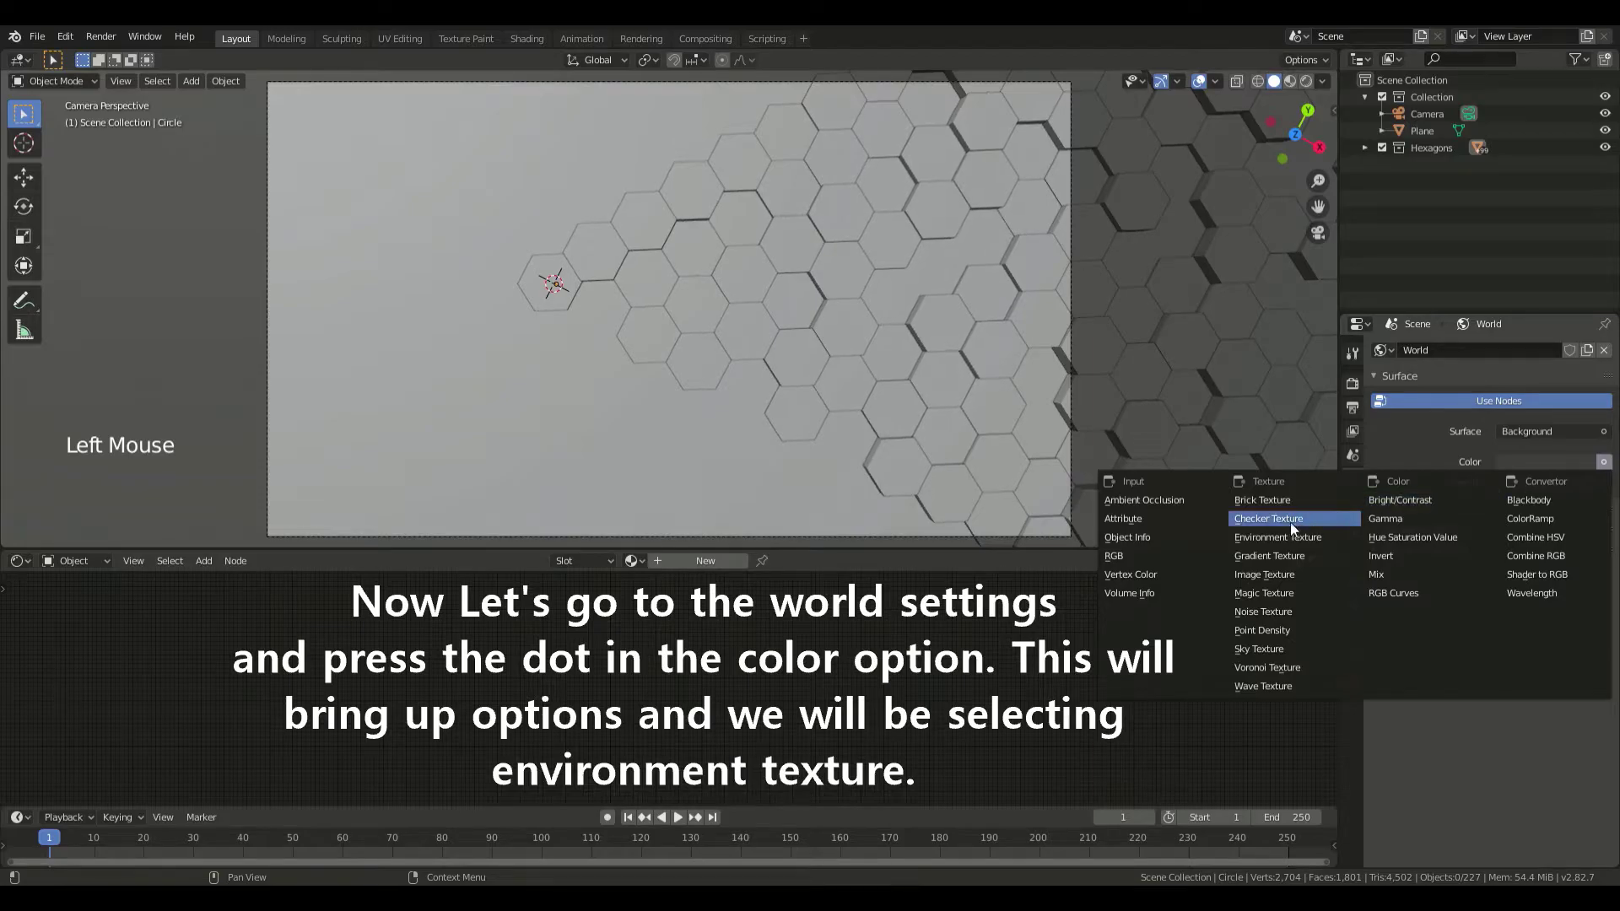
{"action": "left_click", "coordinate": [1257, 542]}
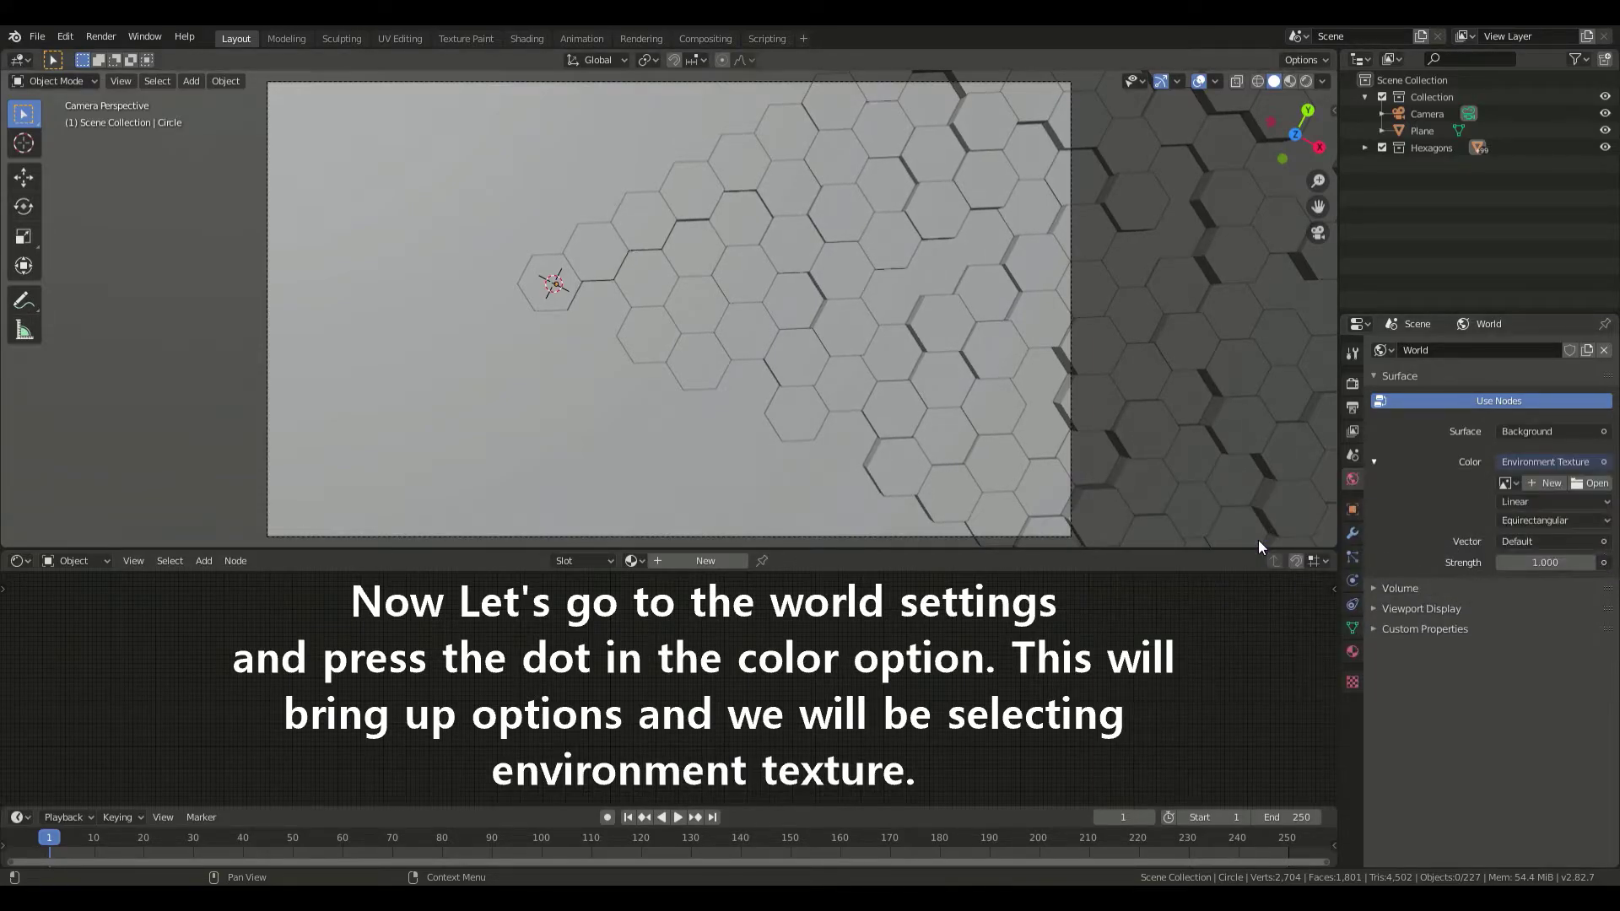
{"action": "left_click", "coordinate": [1606, 488]}
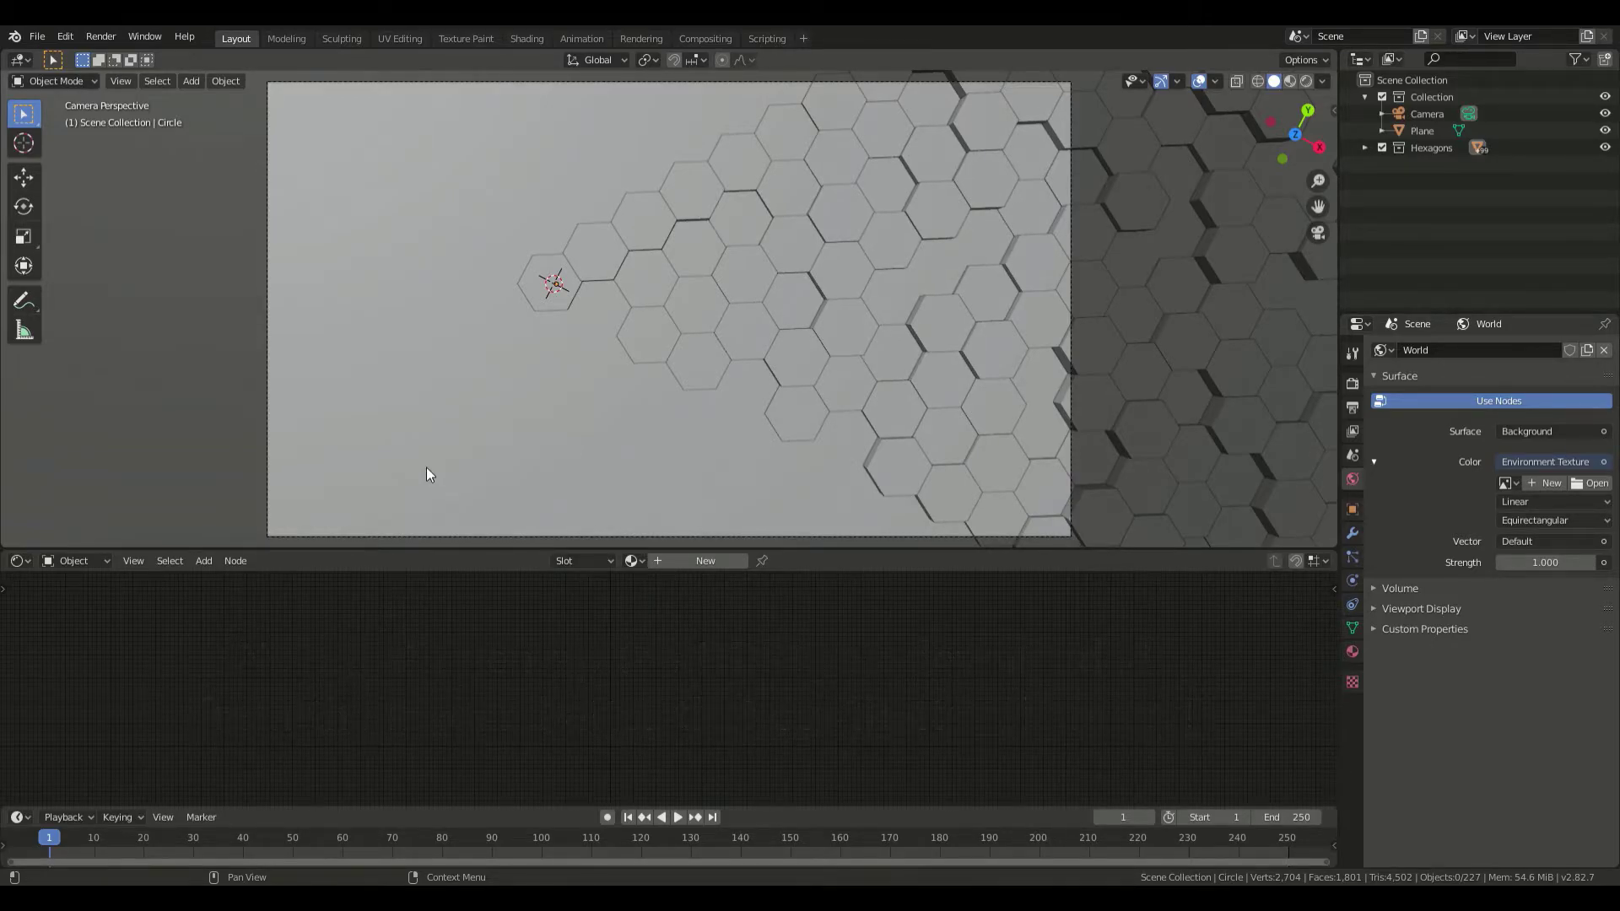
- Set the render engine to Cycles and its device to GPU Compute
{"action": "left_click", "coordinate": [1352, 382]}
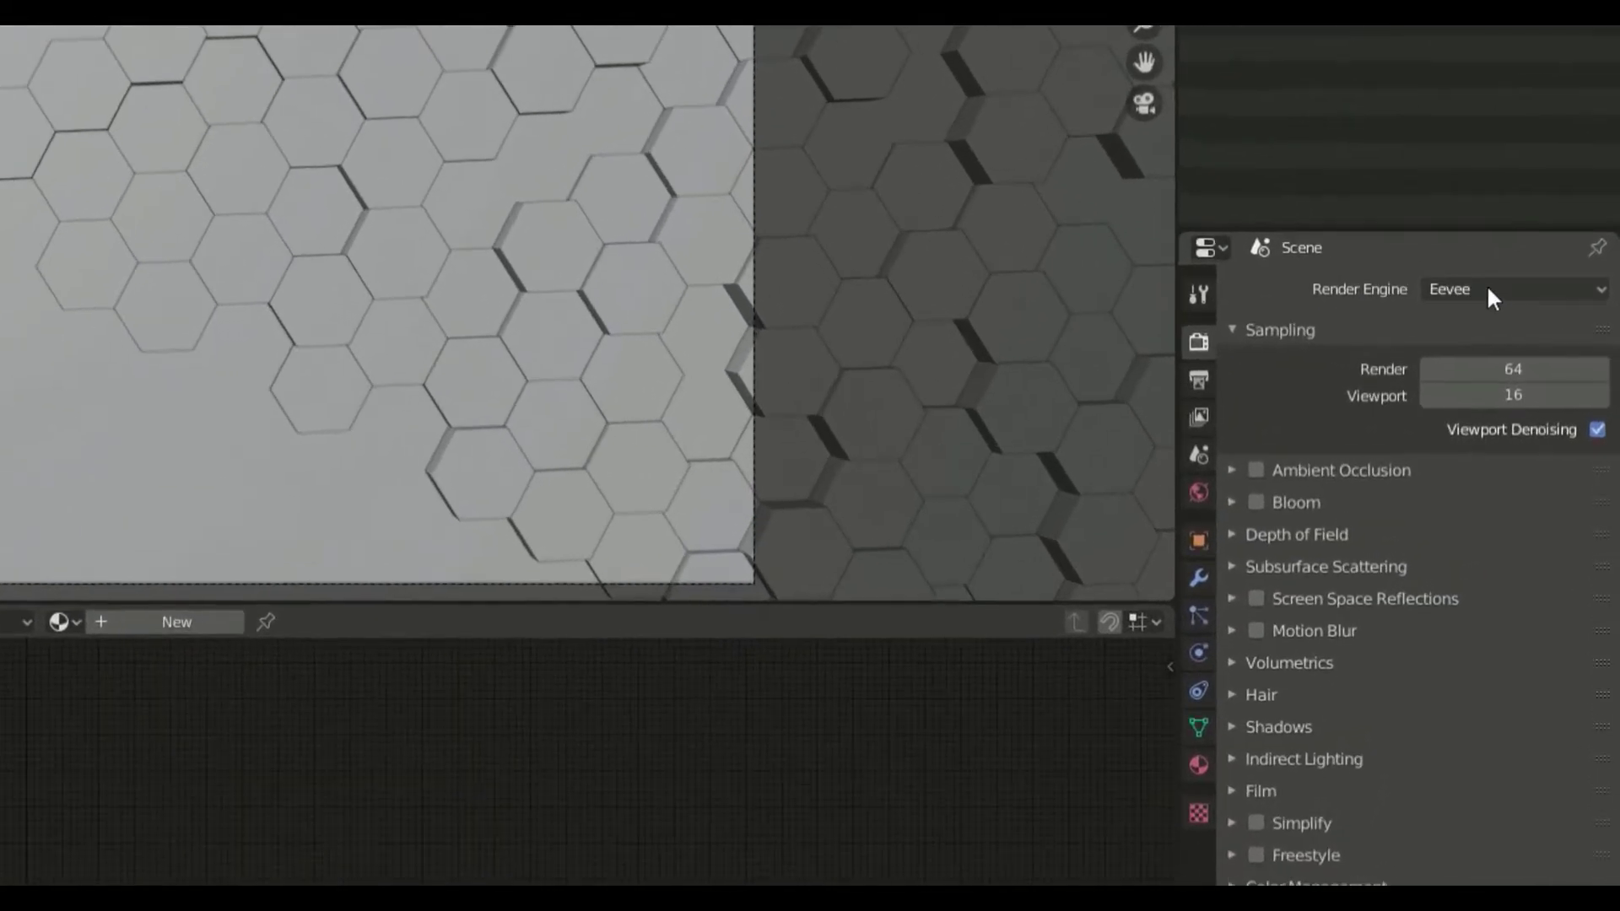
{"action": "left_click", "coordinate": [1536, 348]}
{"action": "left_click", "coordinate": [1487, 376]}
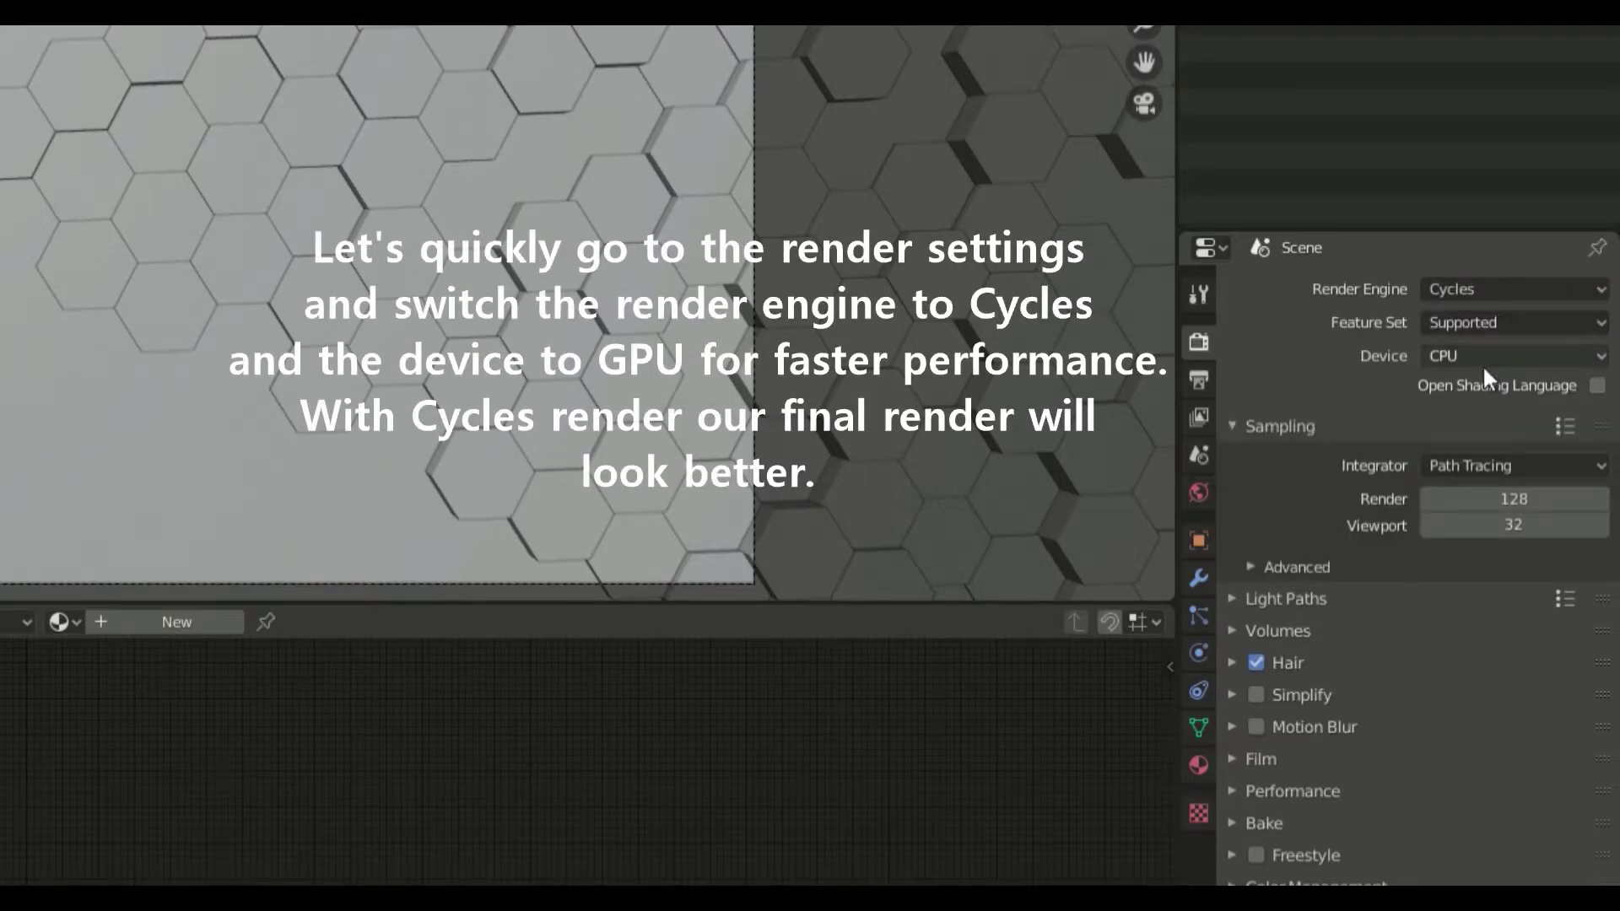
{"action": "left_click", "coordinate": [1481, 356]}
{"action": "left_click", "coordinate": [1465, 419]}
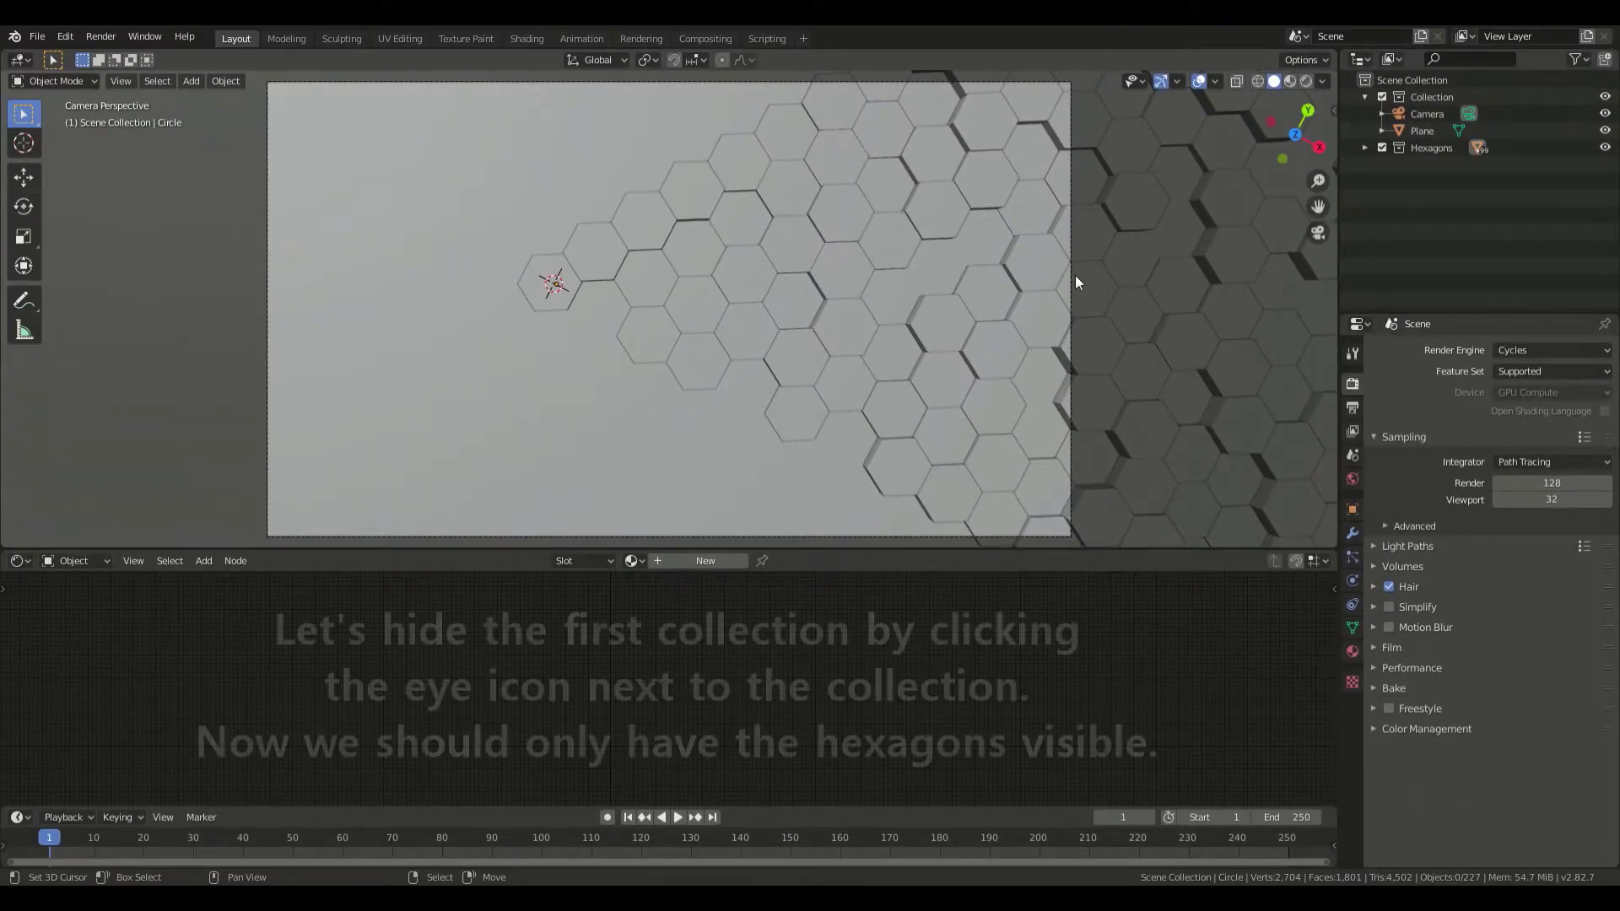
- Hide the first collection, select all the hexagons, and add a new material to the active one
{"action": "left_click", "coordinate": [1604, 97]}
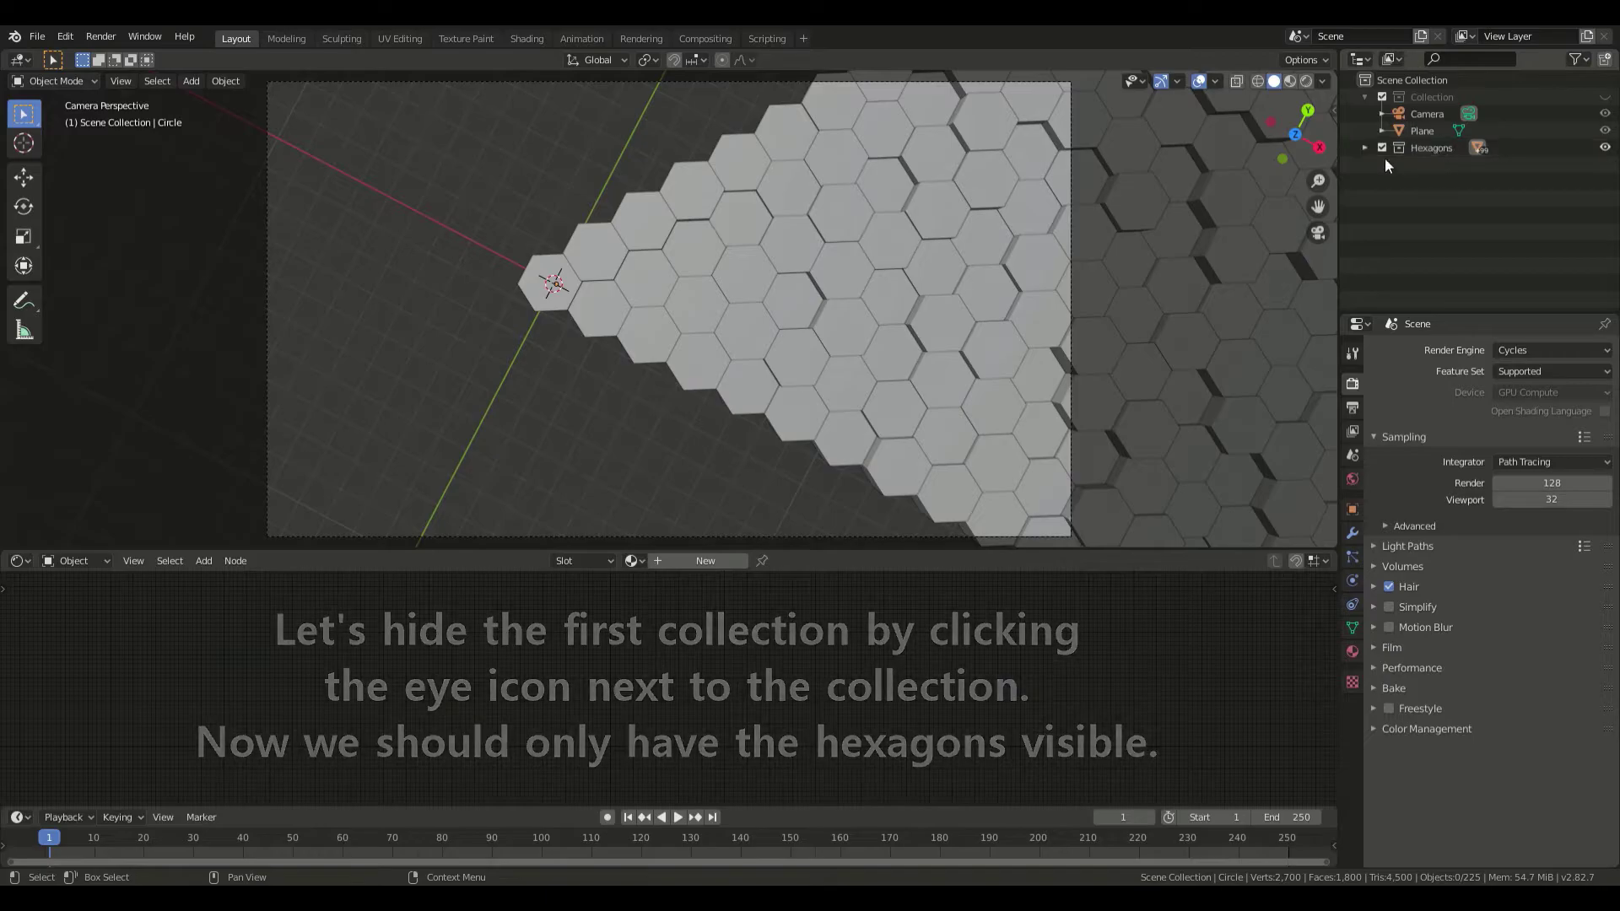
{"action": "key", "text": "a"}
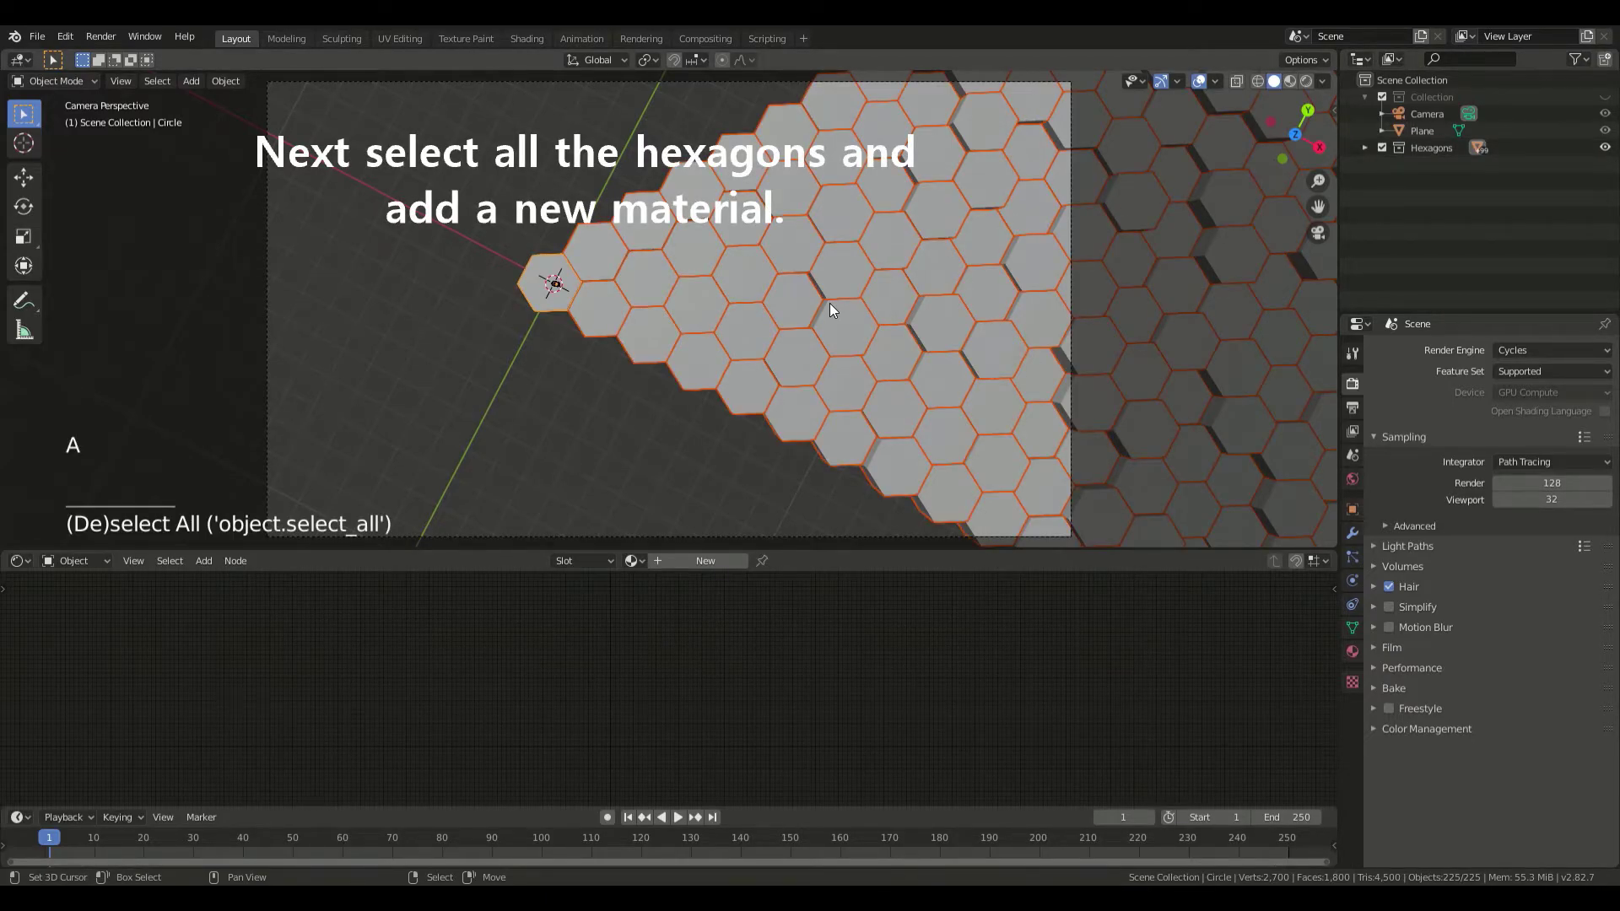
{"action": "left_click", "coordinate": [696, 559]}
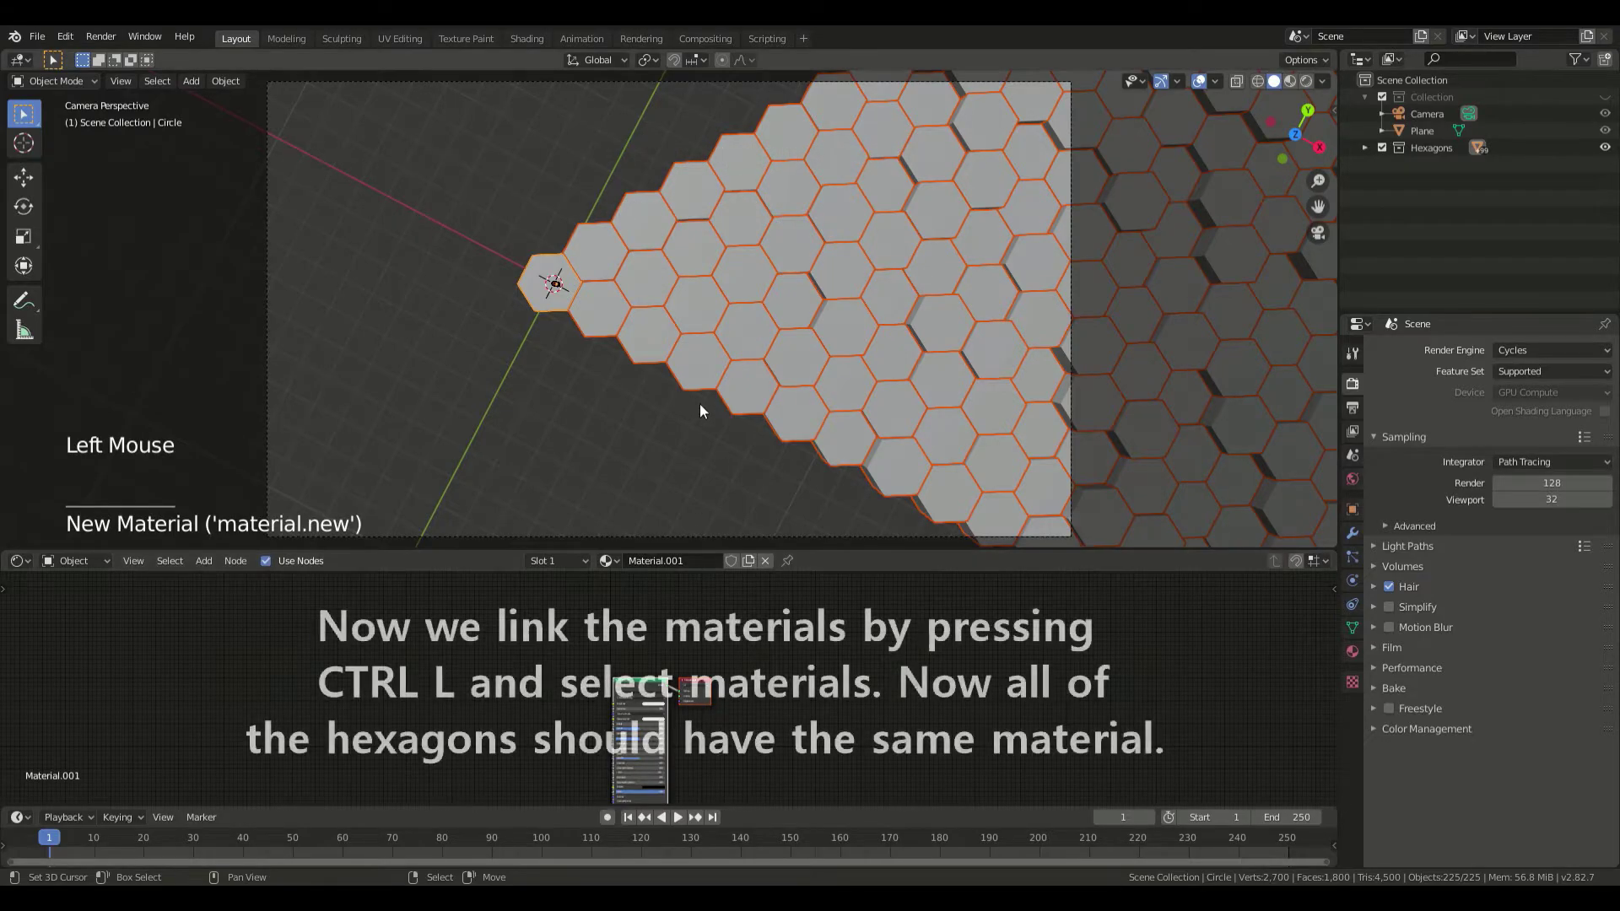
- Link the active hexagon's material to all the selected hexagons
{"action": "key", "text": "ctrl"}
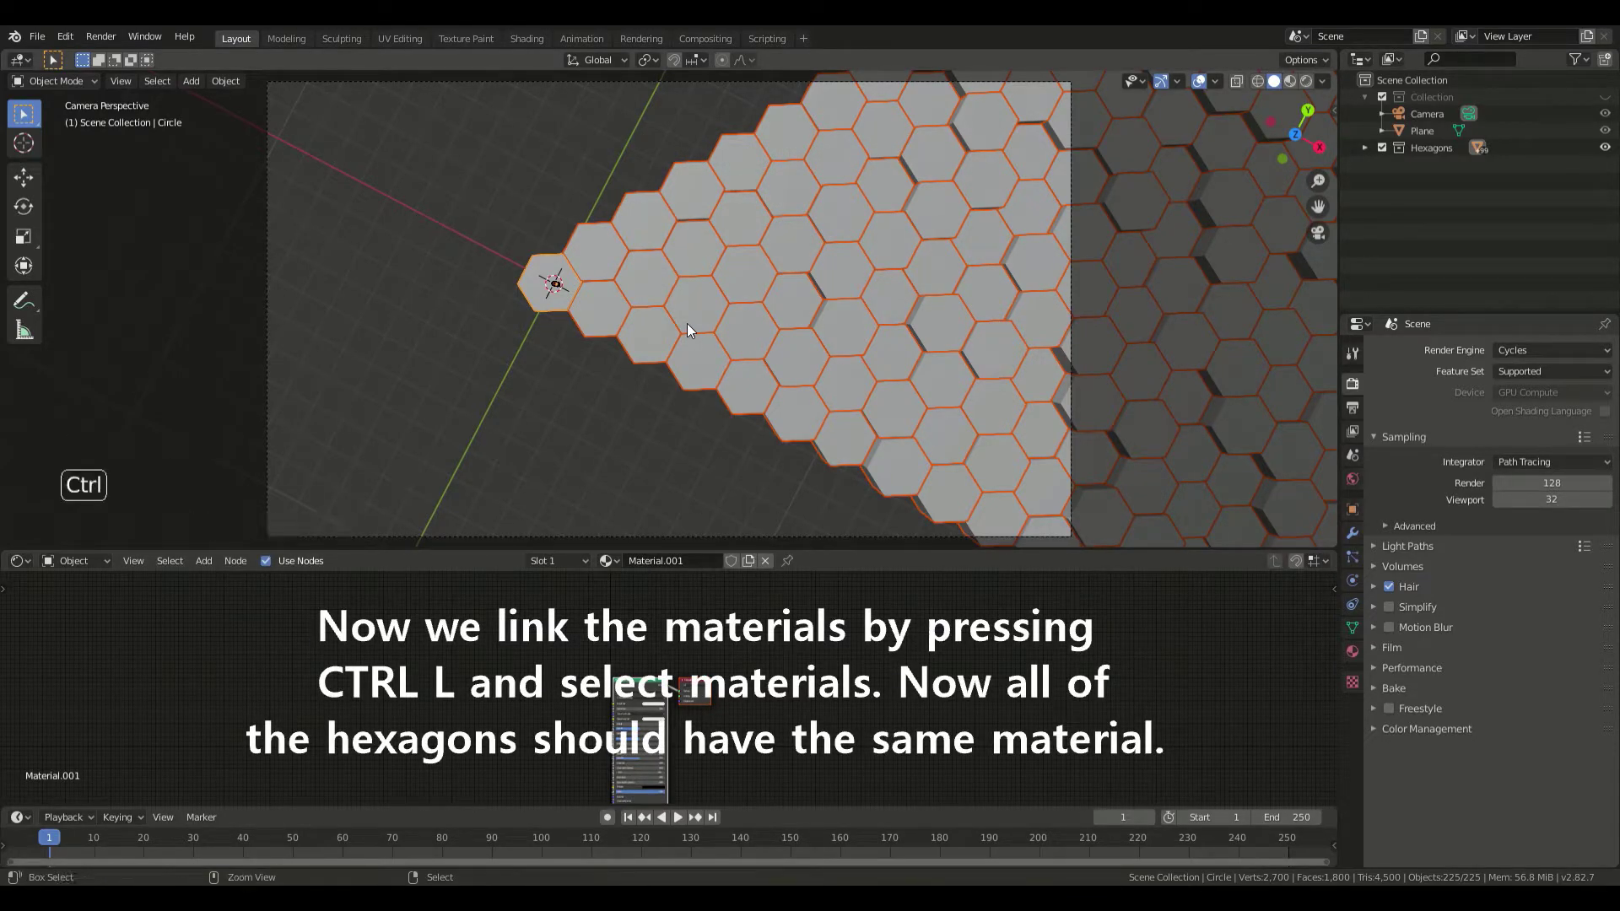
{"action": "key", "text": "ctrl+l"}
{"action": "mouse_move", "coordinate": [686, 330]}
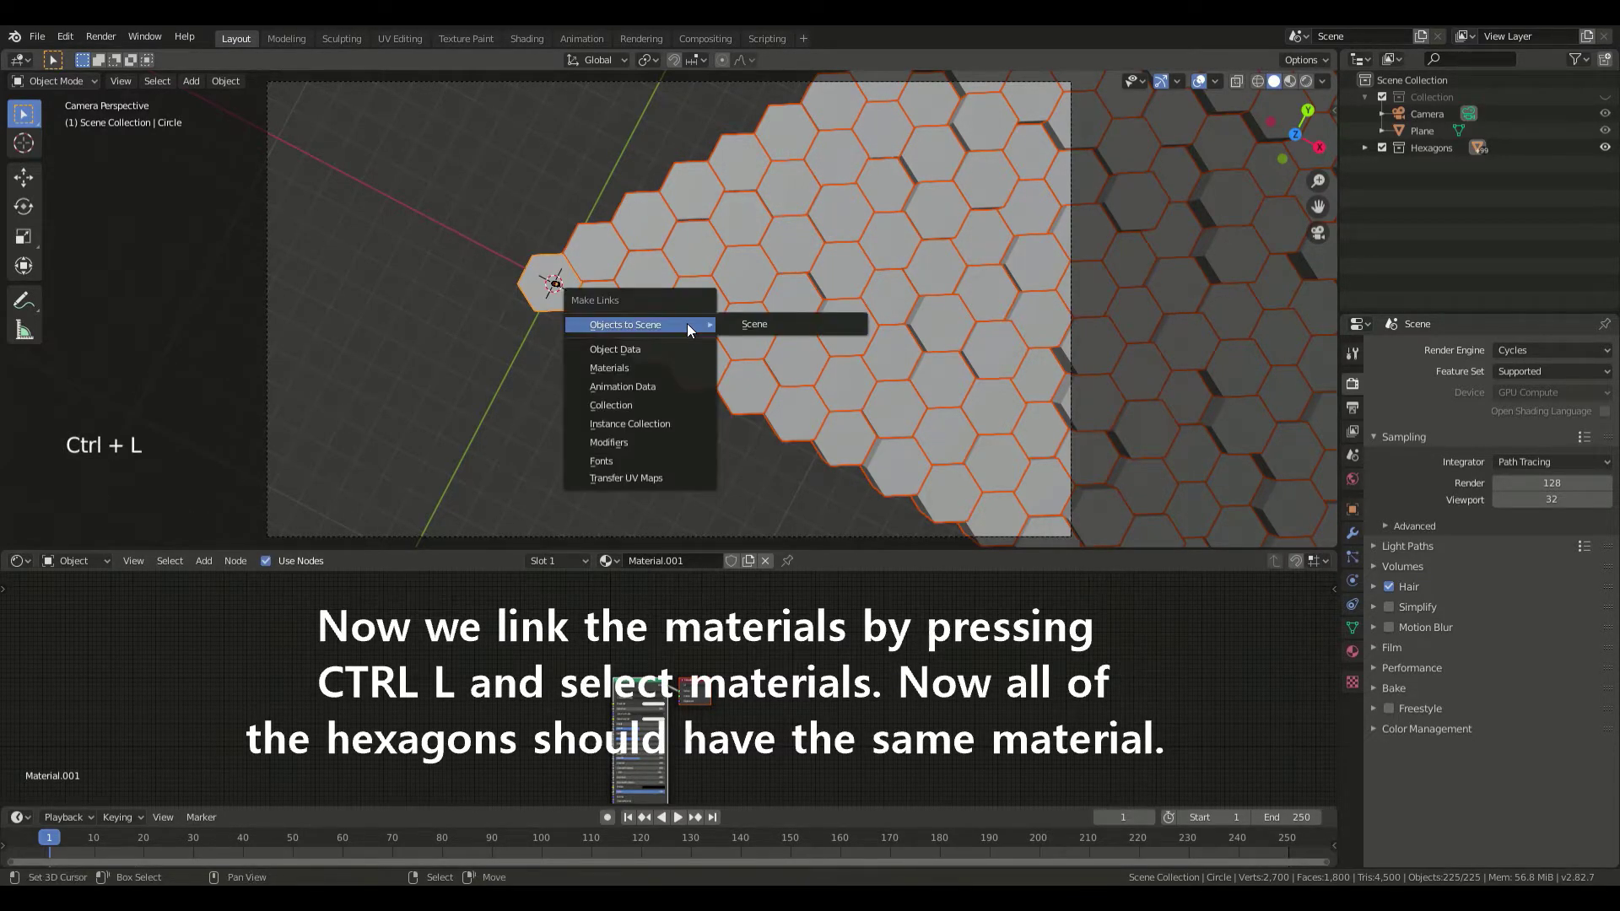
{"action": "left_click", "coordinate": [604, 369]}
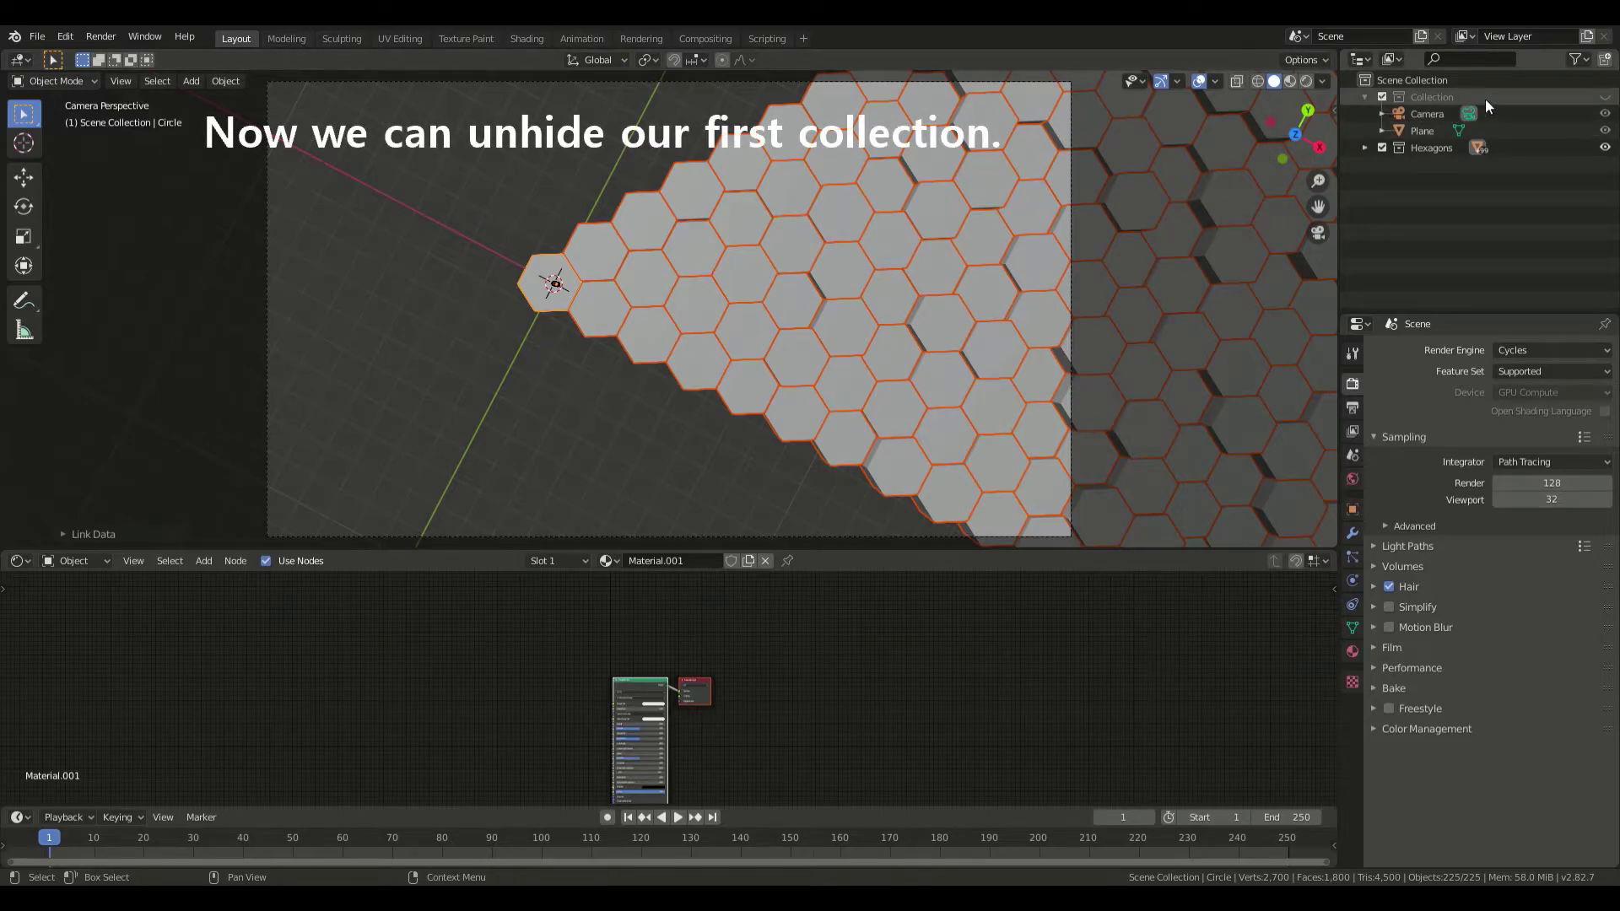
- Unhide the first collection and switch the viewport shading to Material Preview
{"action": "left_click", "coordinate": [1606, 97]}
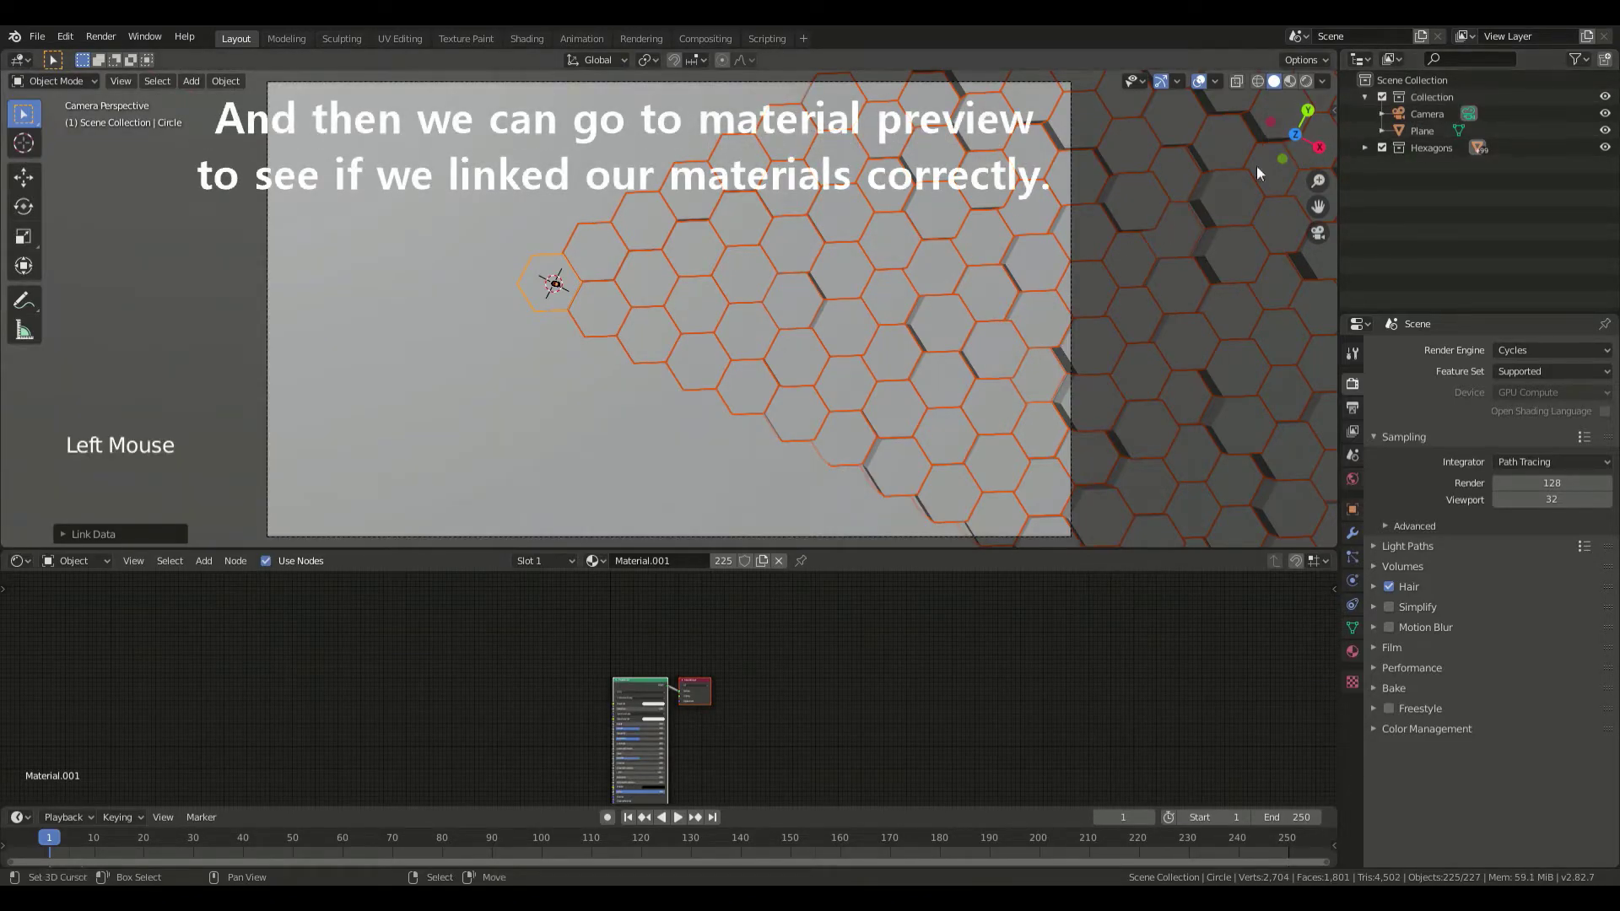
{"action": "key", "text": "z"}
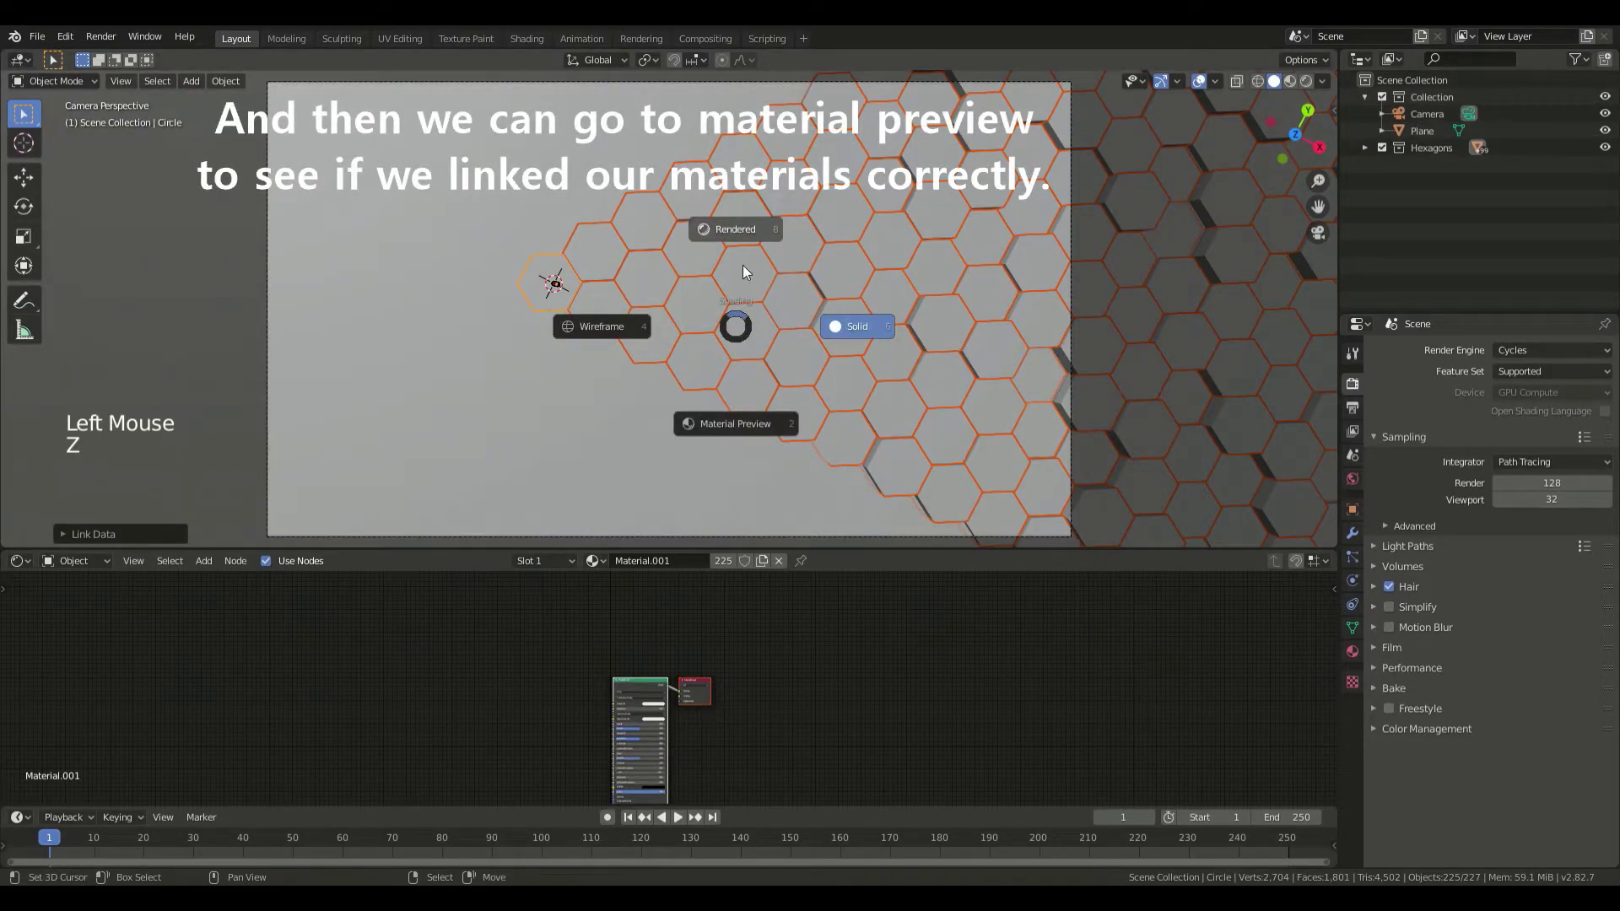
{"action": "left_click", "coordinate": [744, 438]}
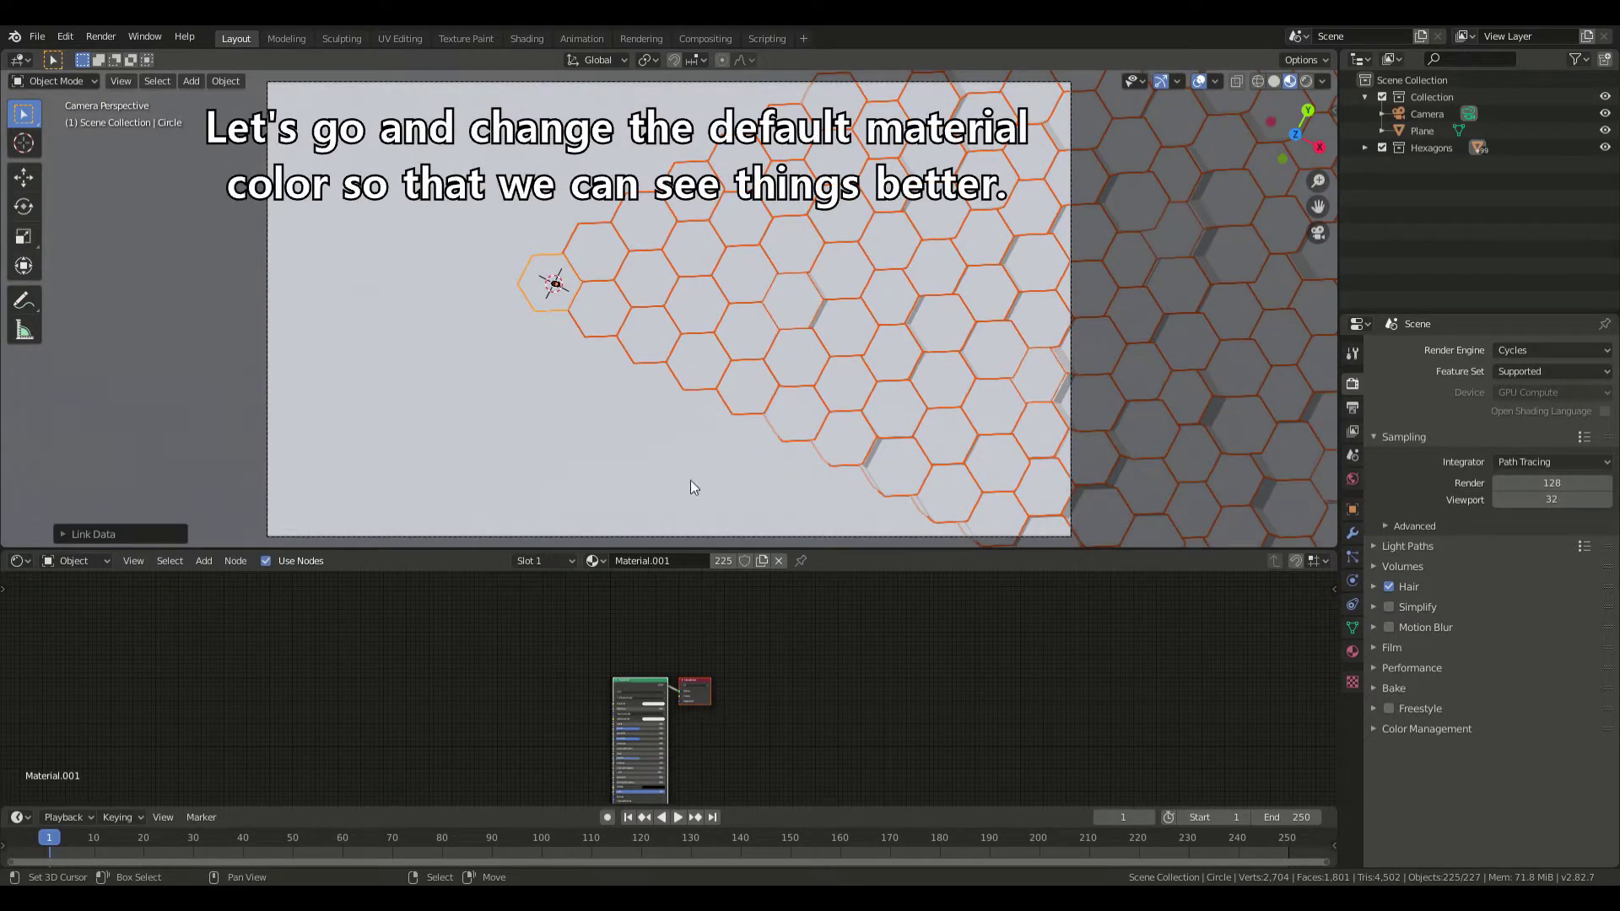
- Change the hexagon material's Base Color to pink and deselect all objects
{"action": "scroll", "coordinate": [673, 713], "scroll_direction": "up", "scroll_amount": 5}
{"action": "scroll", "coordinate": [673, 704], "scroll_direction": "up", "scroll_amount": 10}
{"action": "left_click_drag", "start_coordinate": [624, 668], "coordinate": [649, 680]}
{"action": "left_click", "coordinate": [640, 675]}
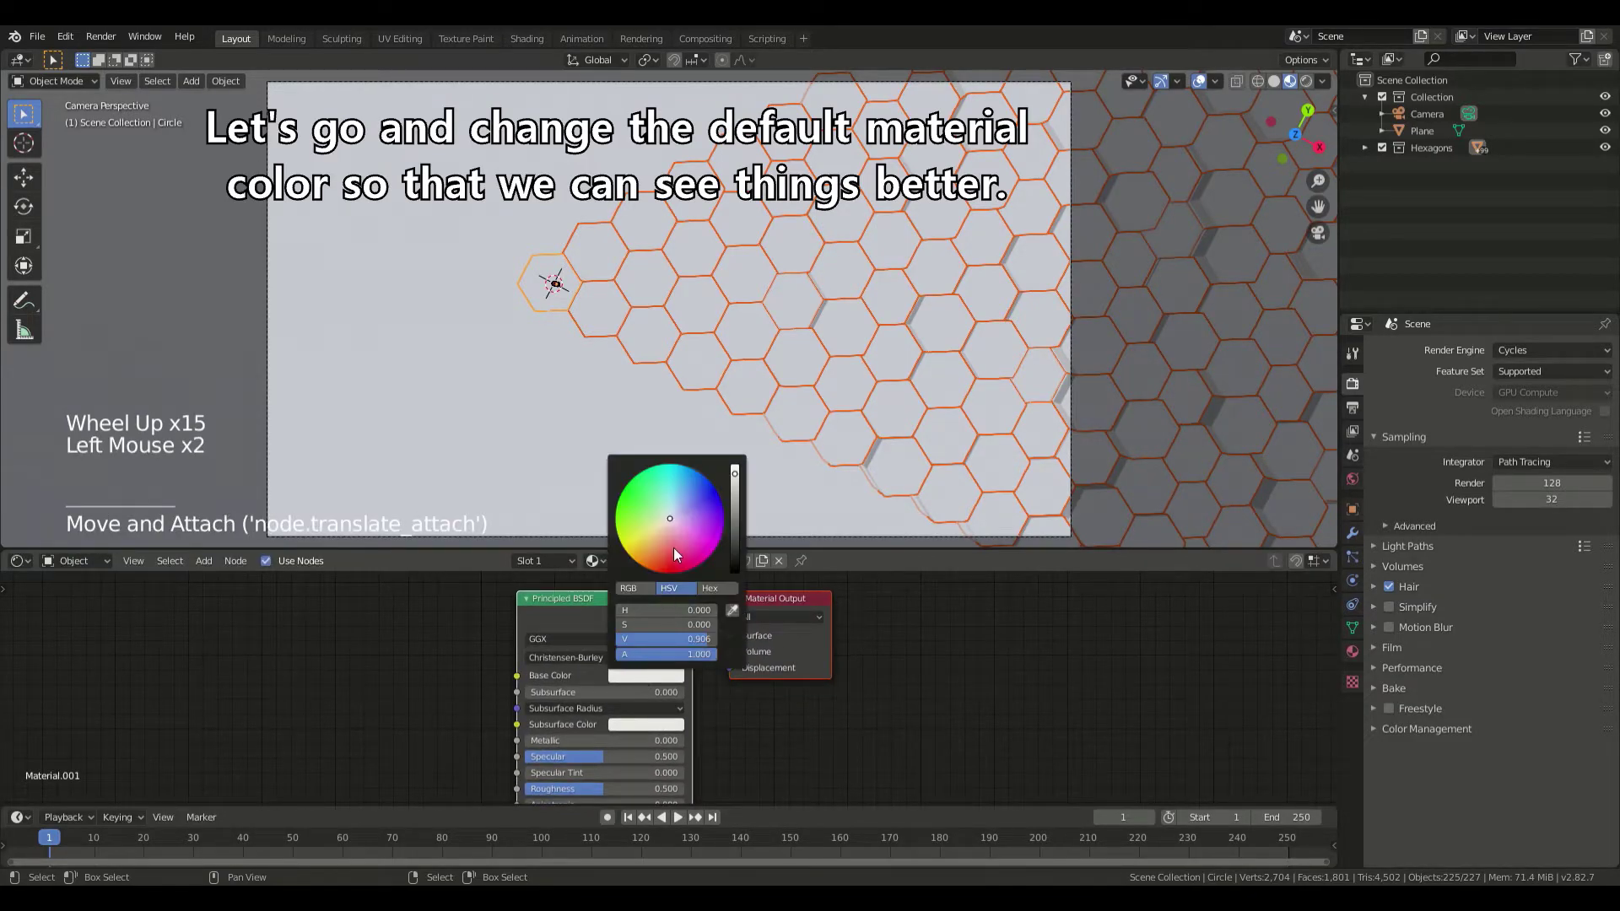
{"action": "left_click", "coordinate": [685, 543]}
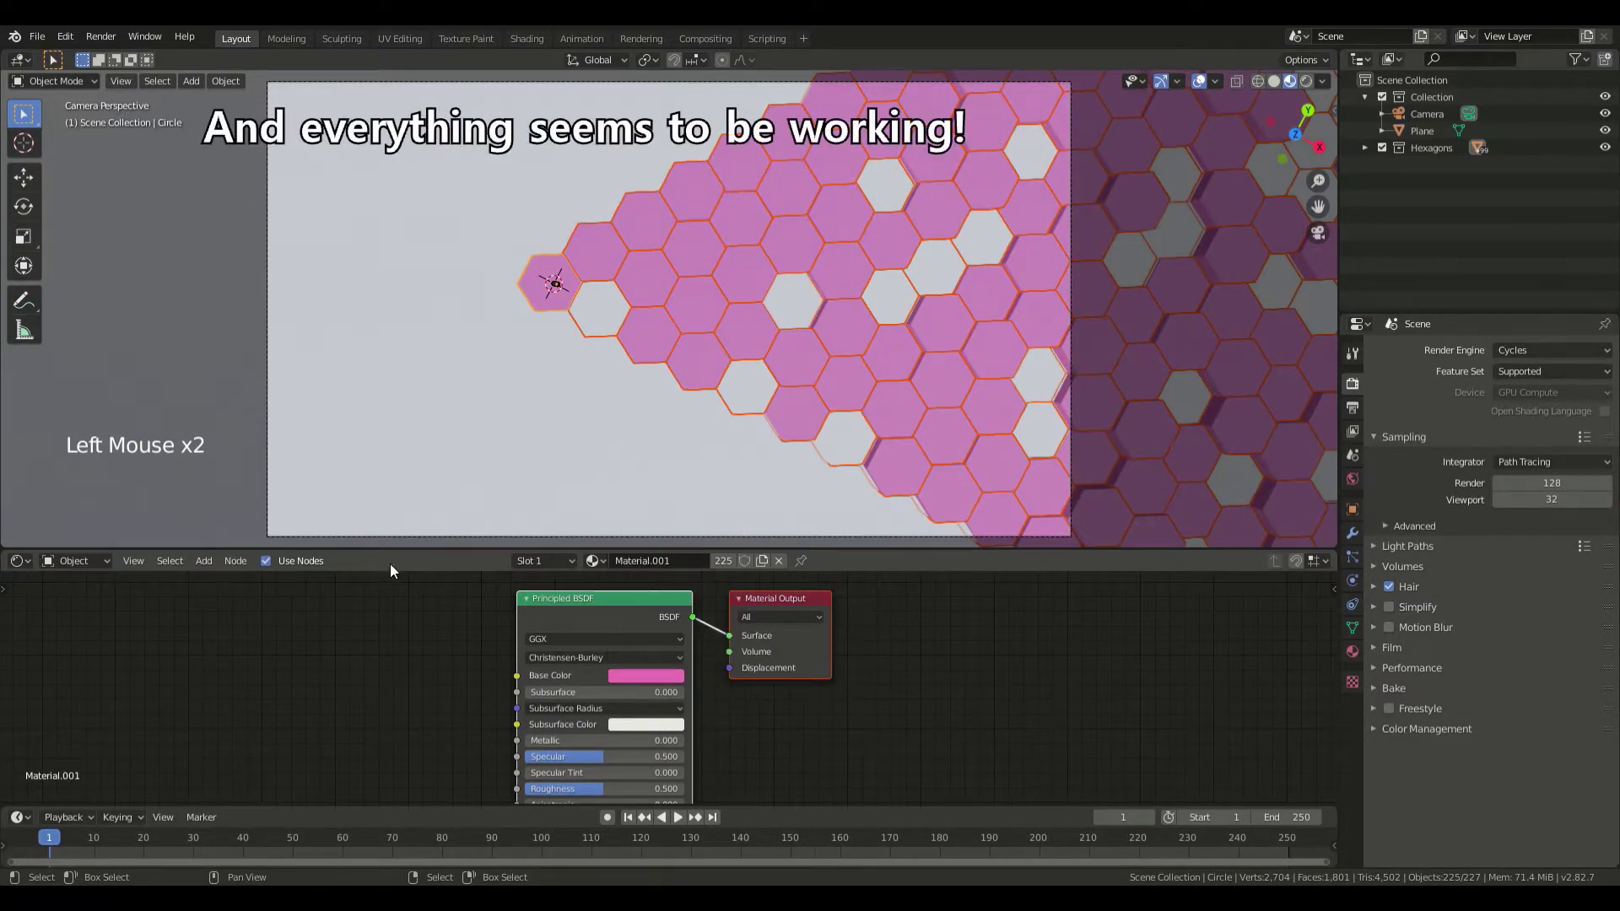
{"action": "key", "text": "alt+a"}
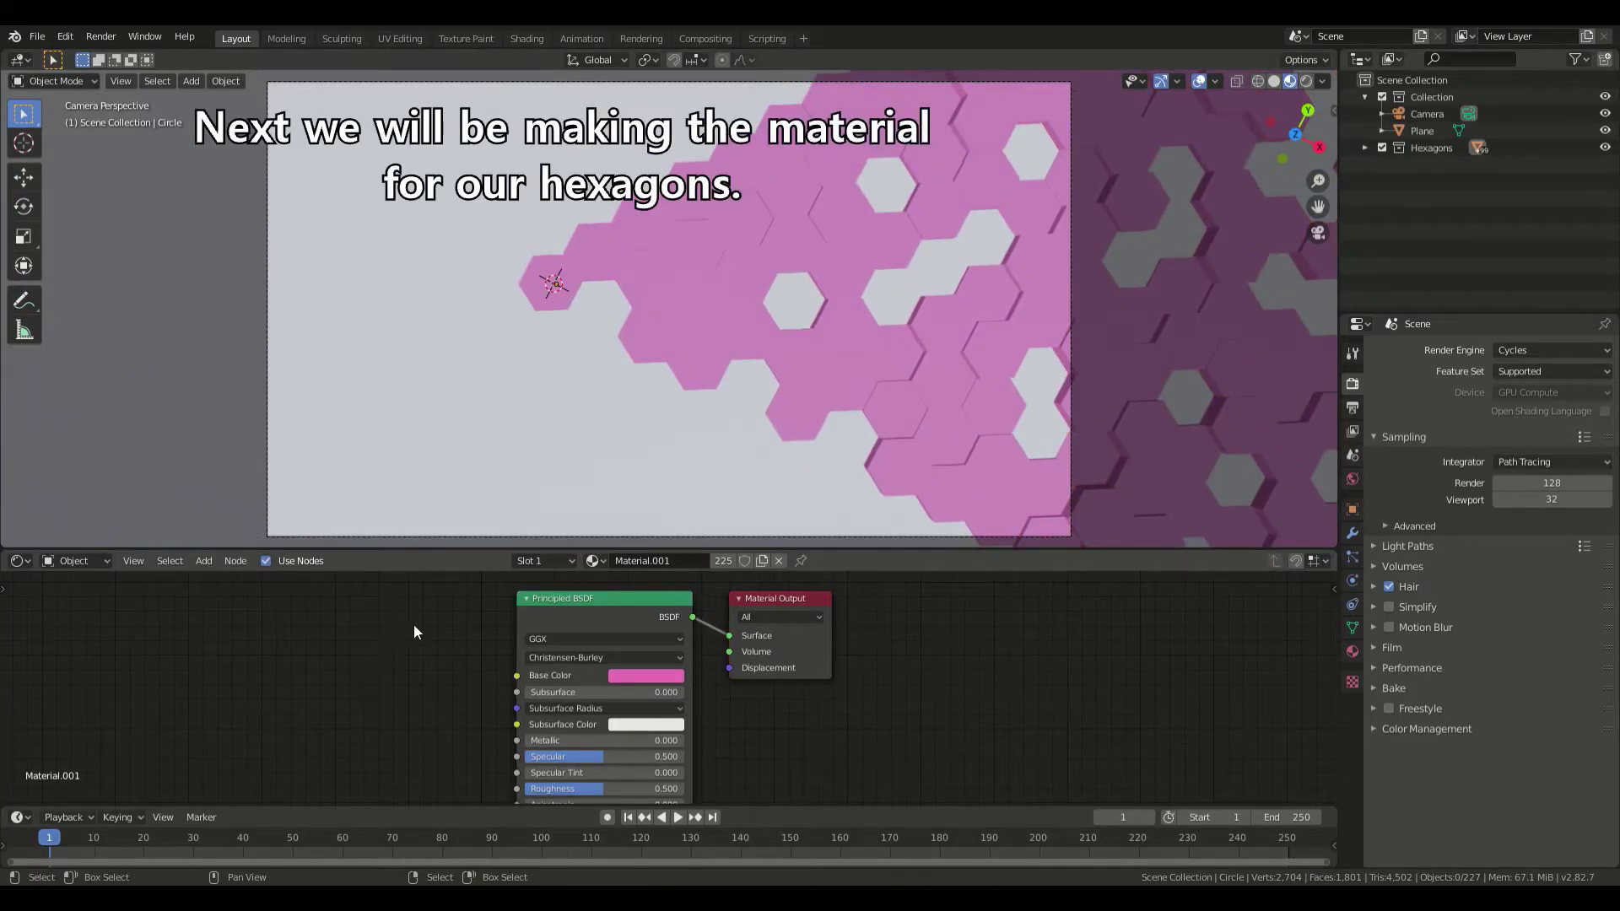
- Add a Gradient Texture node to the hexagon material, to the left of the Principled BSDF node
{"action": "key", "text": "shift+a"}
{"action": "left_click", "coordinate": [411, 651]}
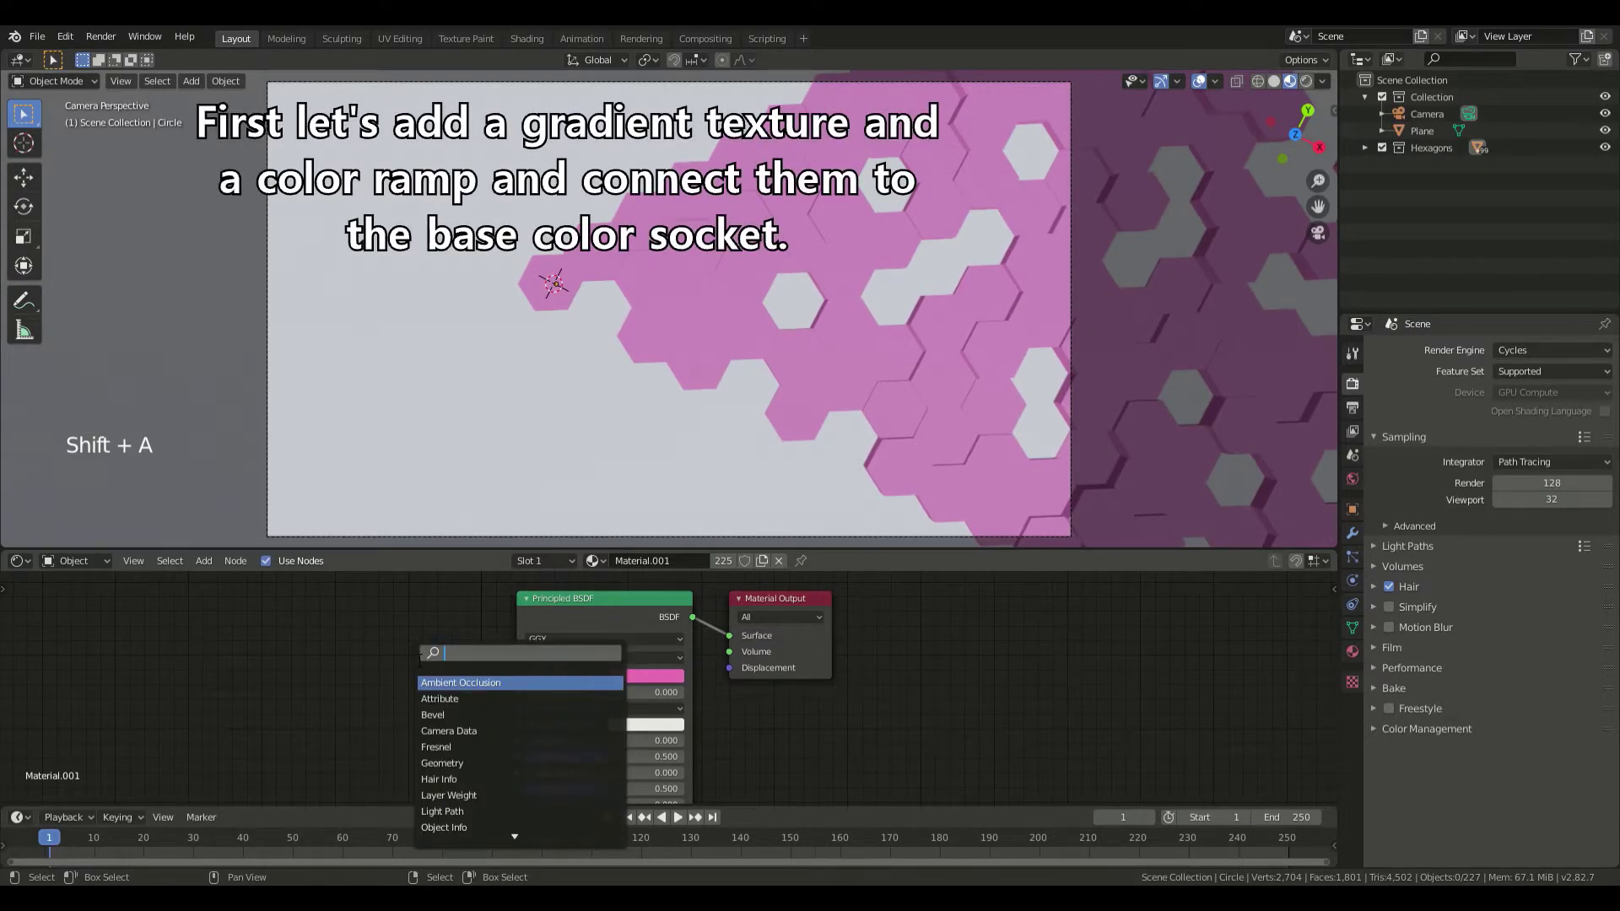
{"action": "type", "text": "gra"}
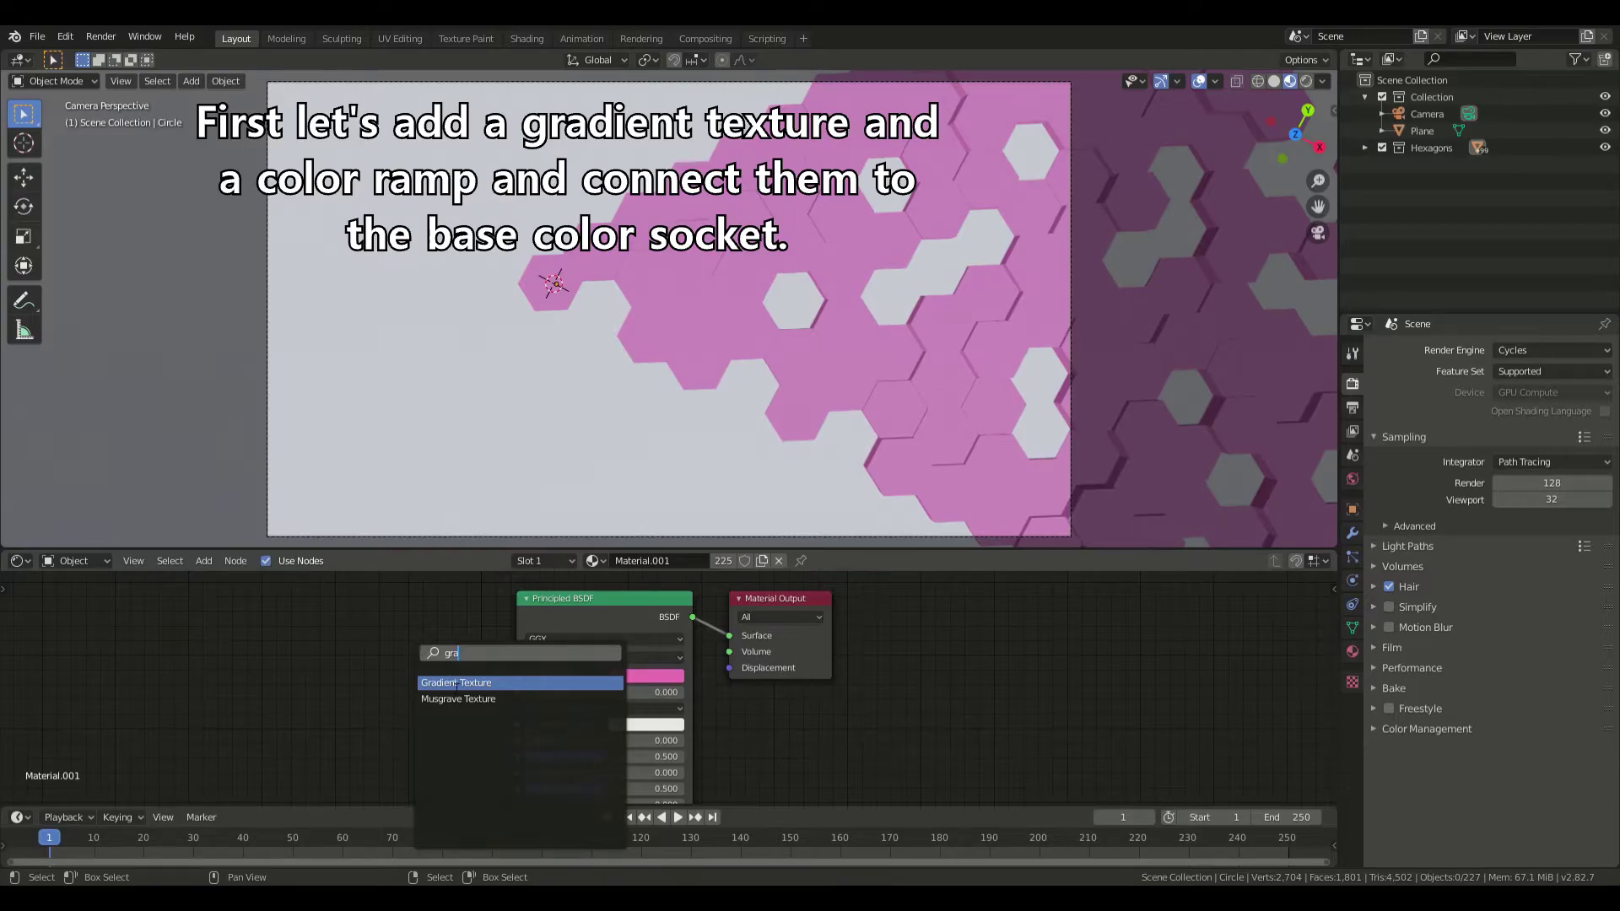
{"action": "left_click", "coordinate": [455, 683]}
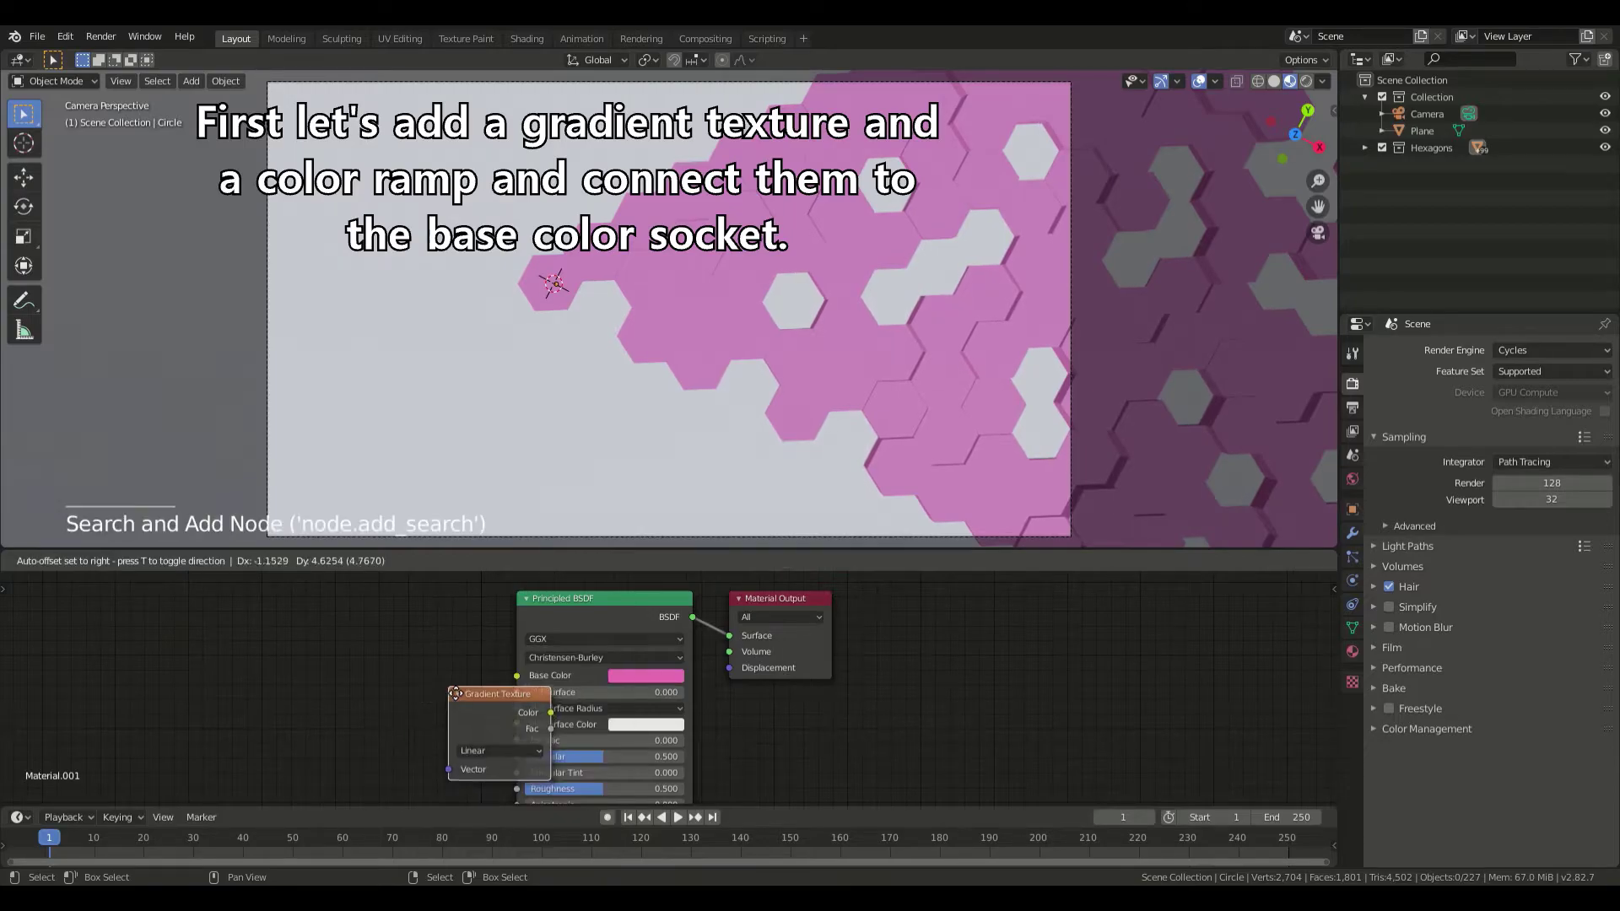
- Add a ColorRamp node, connect the Gradient Texture's Color to its Fac and its Color to the Principled BSDF's Base Color
{"action": "key", "text": "shift+a"}
{"action": "left_click", "coordinate": [382, 651]}
{"action": "type", "text": "col"}
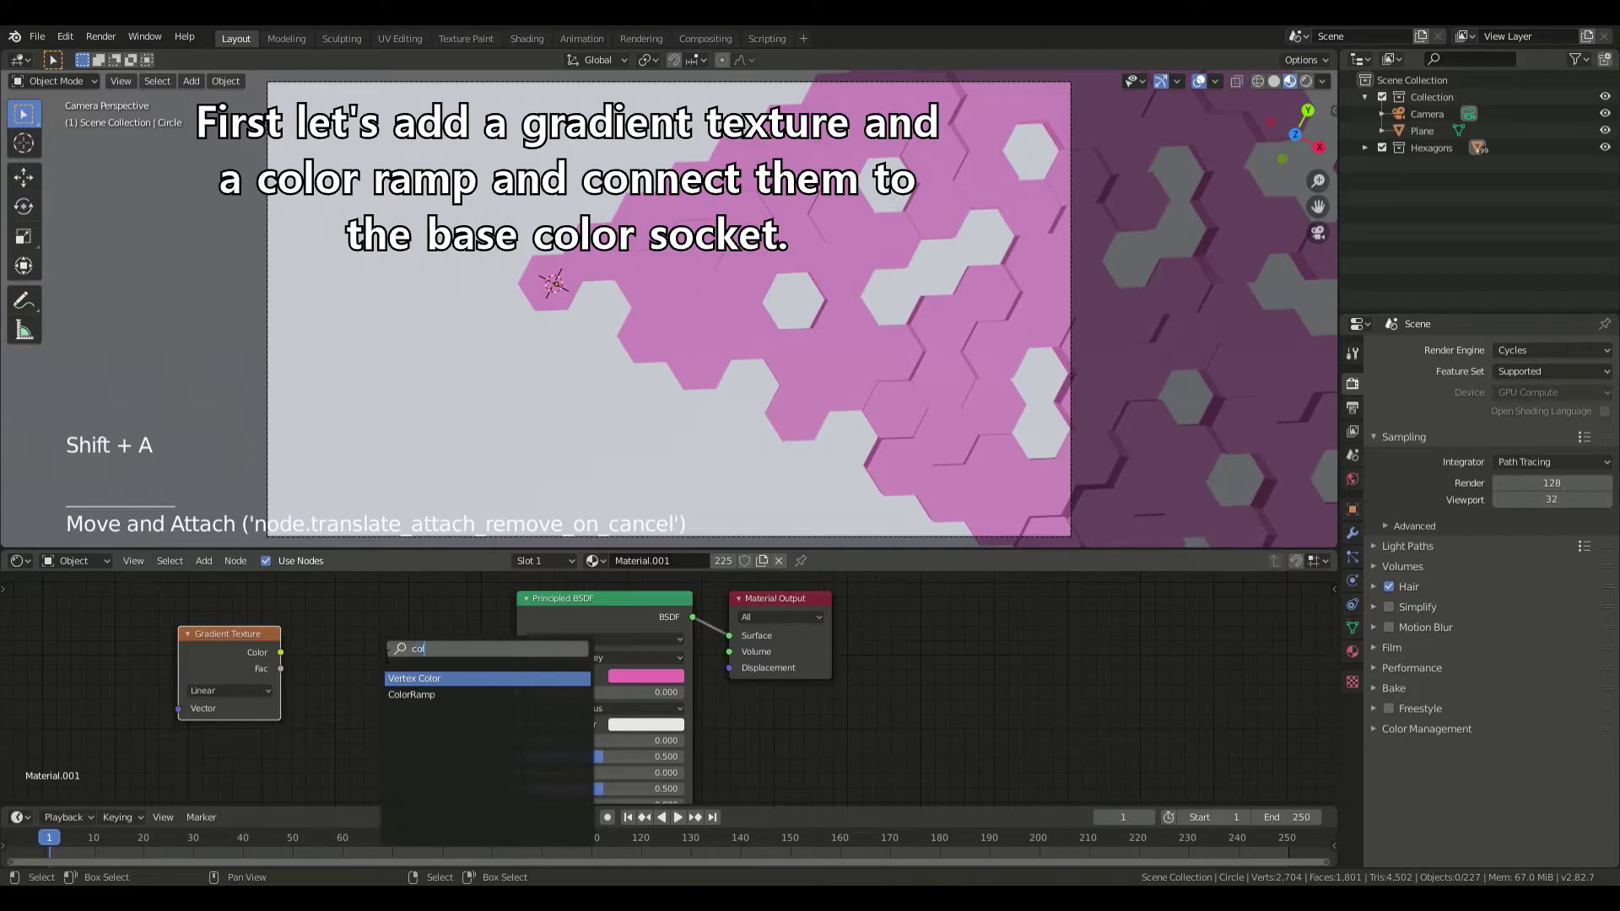
{"action": "type", "text": "or"}
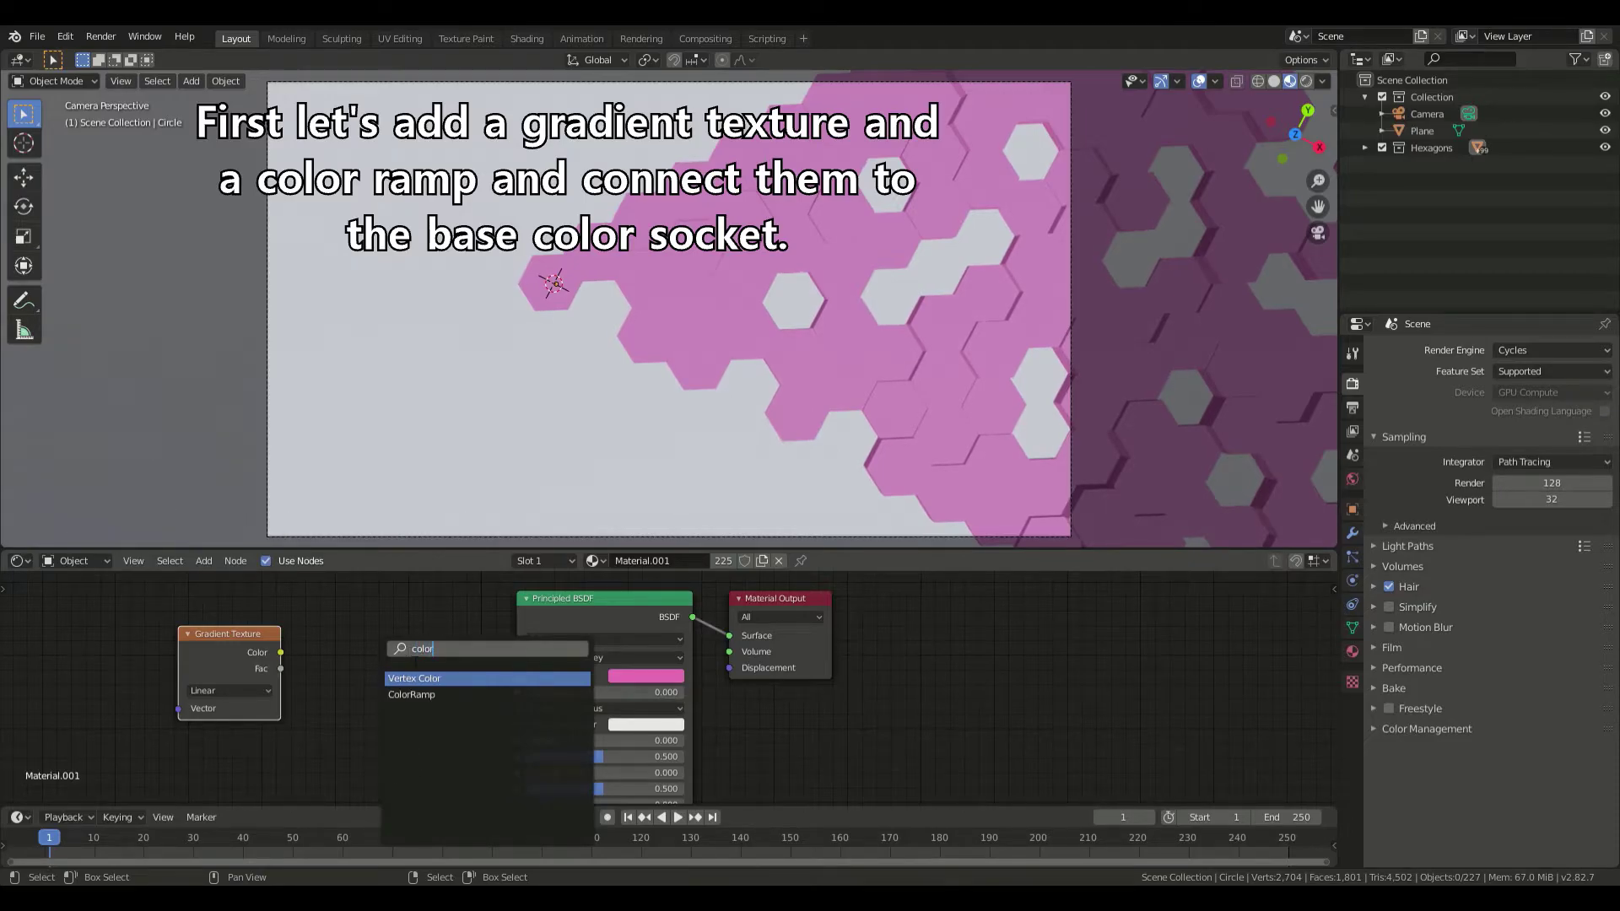
{"action": "left_click", "coordinate": [411, 694]}
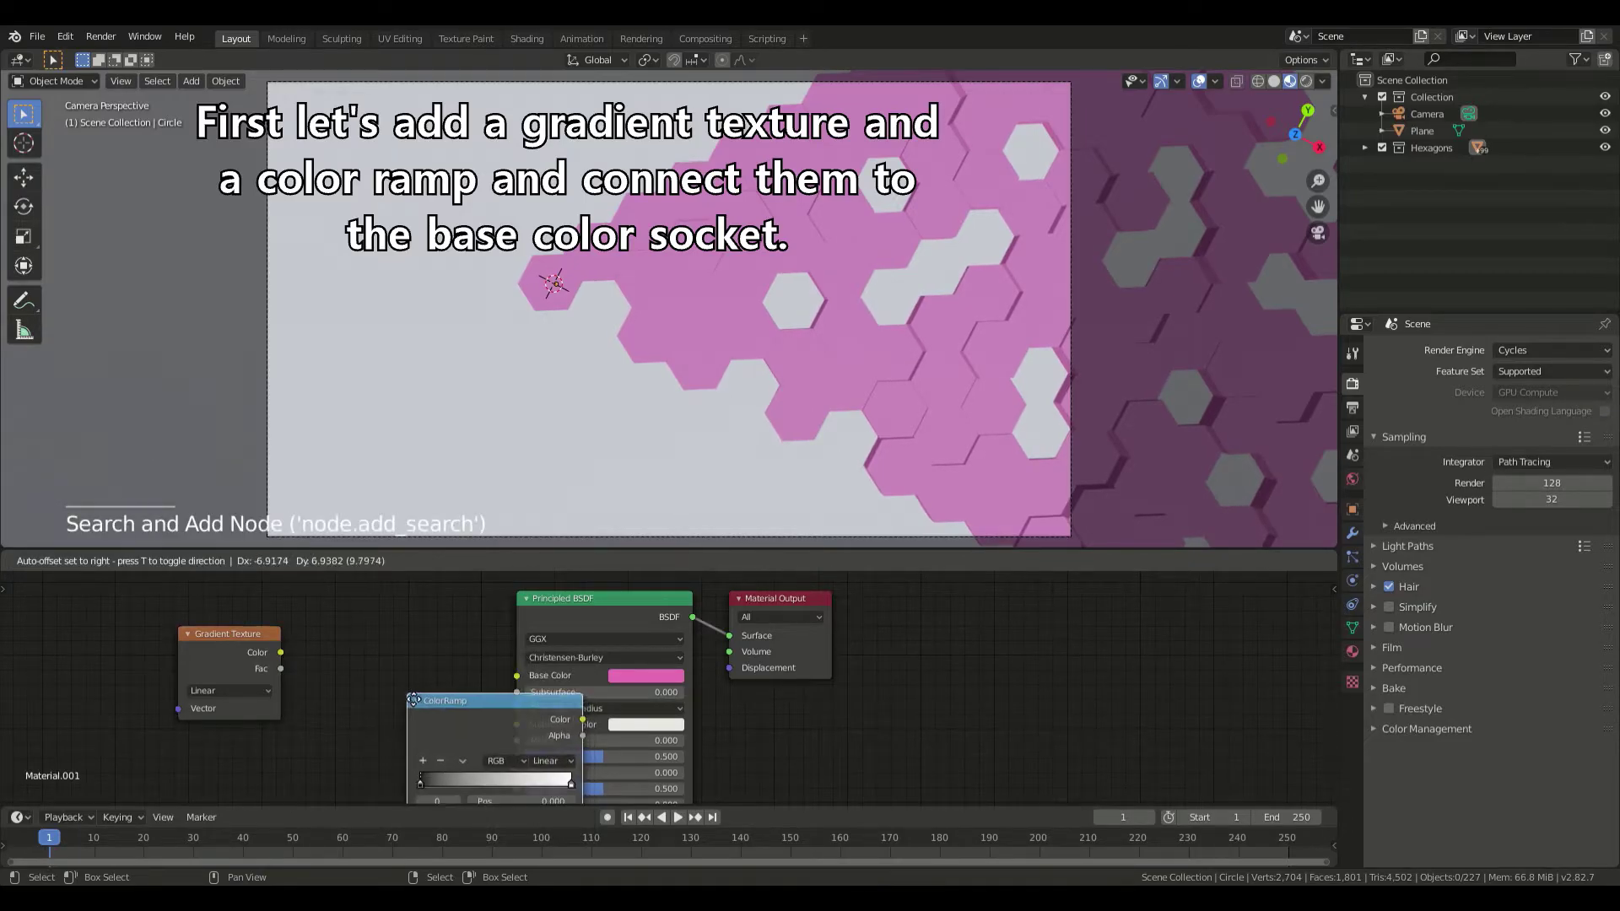
{"action": "left_click", "coordinate": [287, 648]}
{"action": "left_click_drag", "start_coordinate": [281, 652], "coordinate": [309, 735]}
{"action": "left_click_drag", "start_coordinate": [489, 620], "coordinate": [517, 676]}
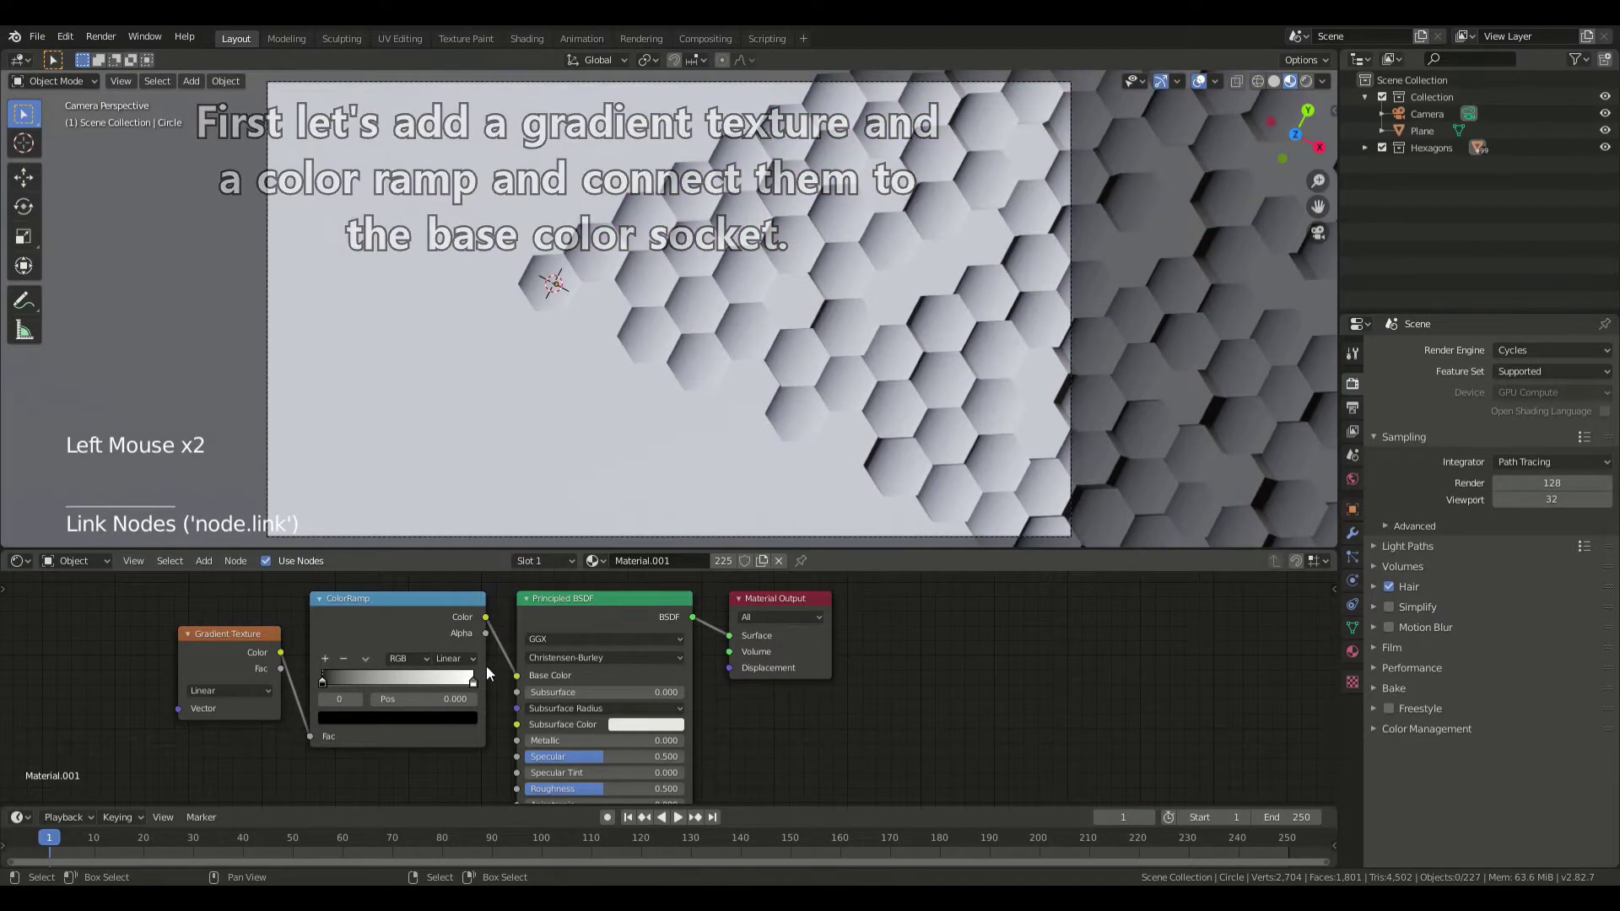
- Add a Texture Coordinate node to the left of the Gradient Texture node
{"action": "left_click", "coordinate": [433, 799]}
{"action": "left_click_drag", "start_coordinate": [433, 802], "coordinate": [1, 787]}
{"action": "key", "text": "shift+a"}
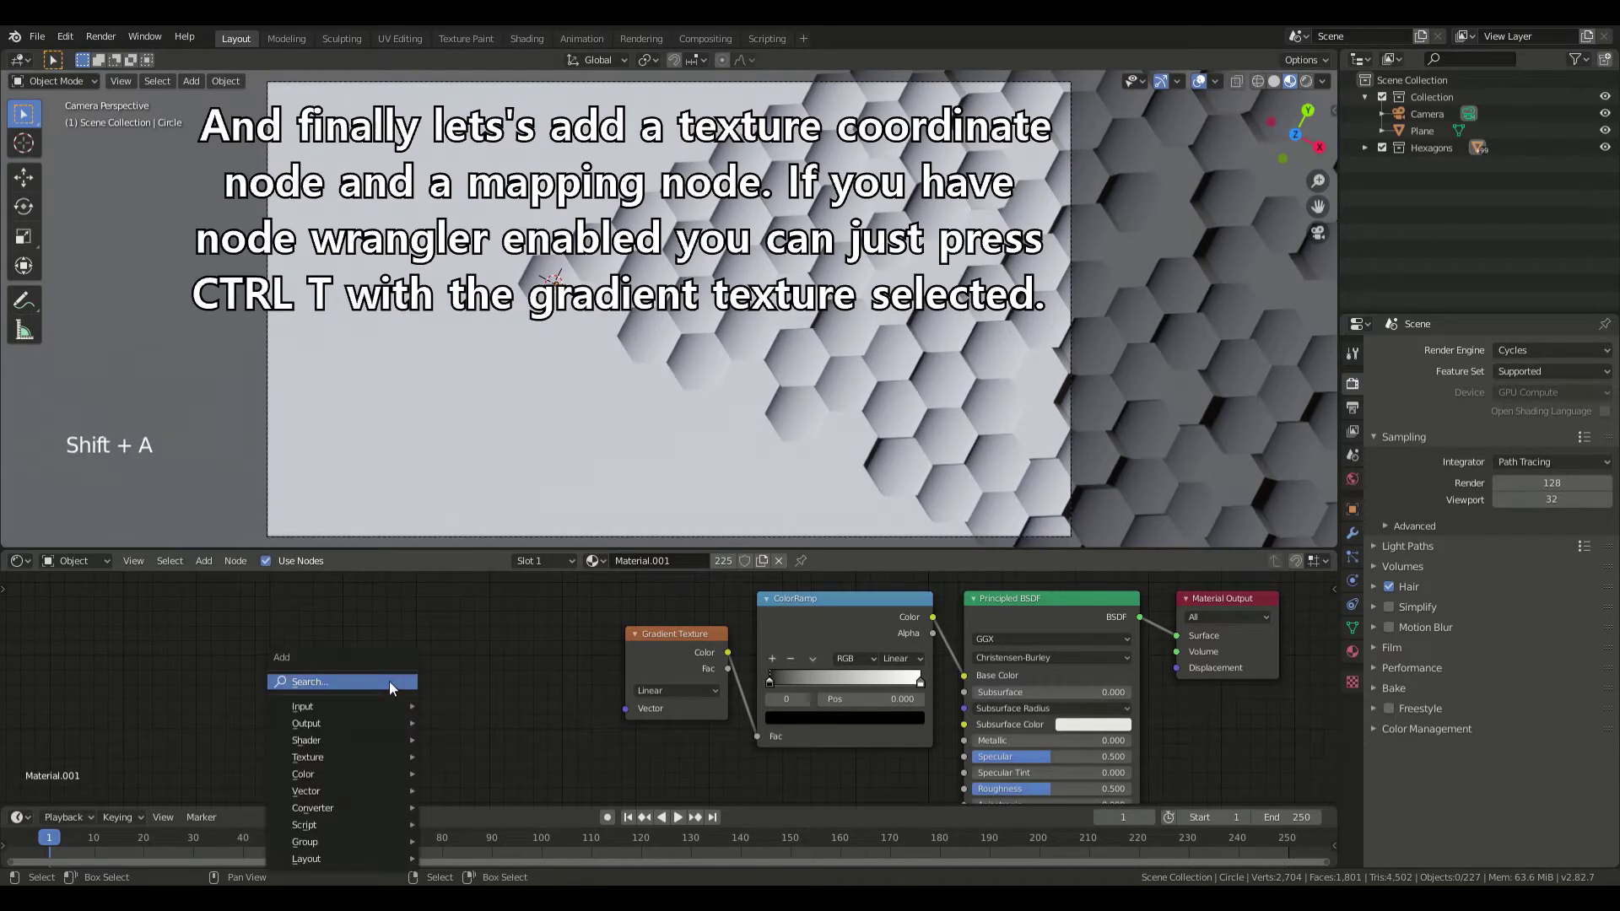
{"action": "left_click", "coordinate": [388, 683]}
{"action": "type", "text": "tex"}
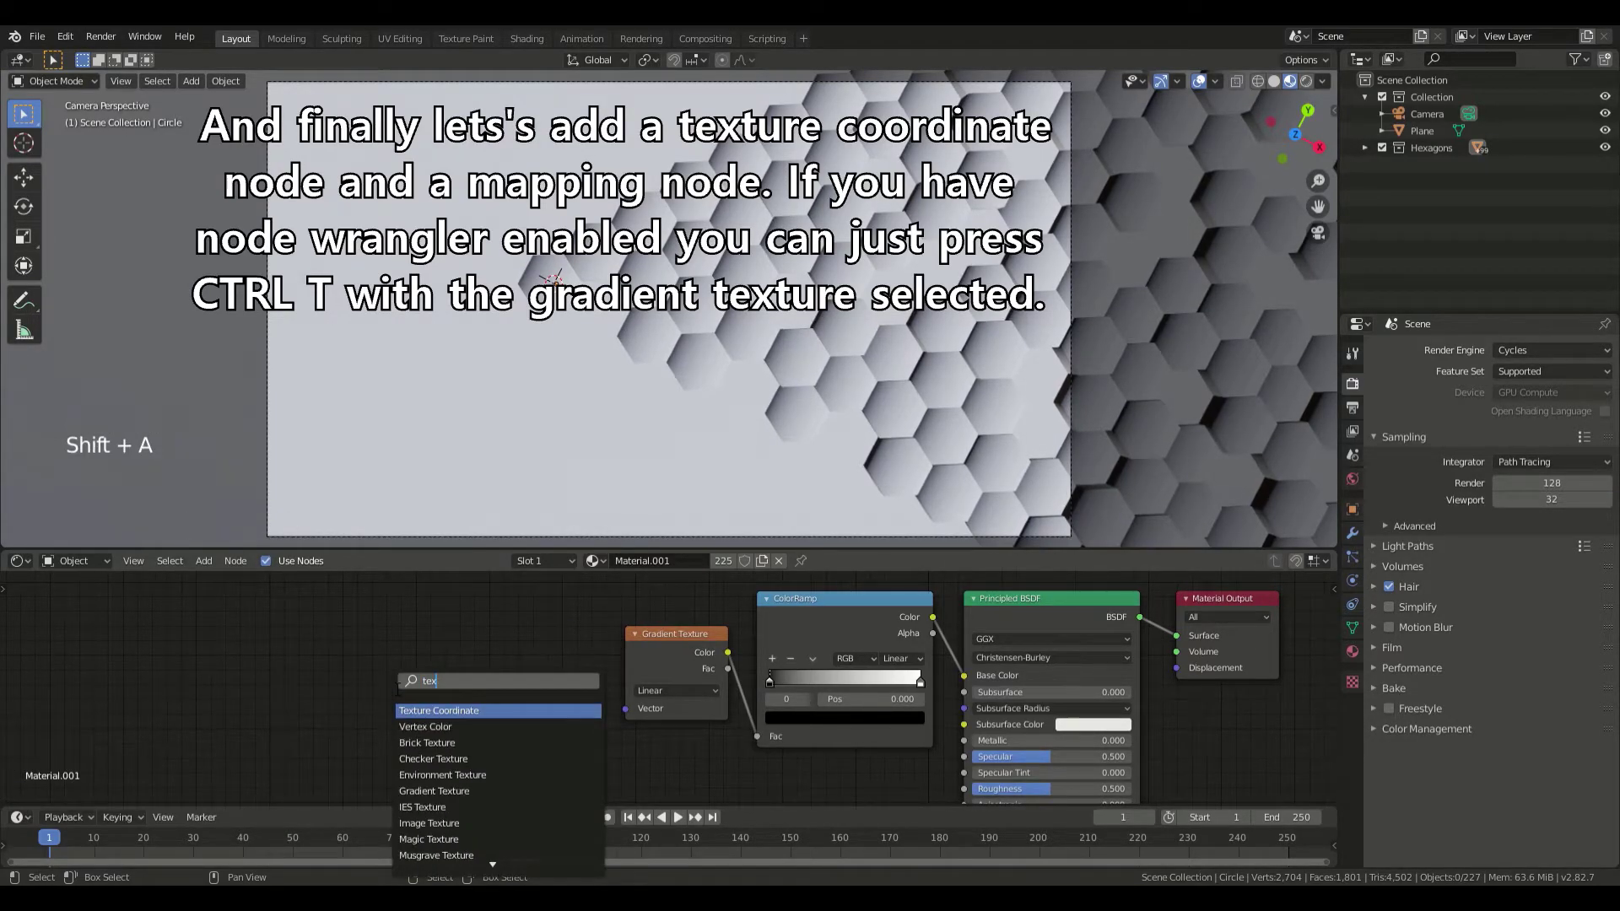
{"action": "left_click", "coordinate": [423, 714]}
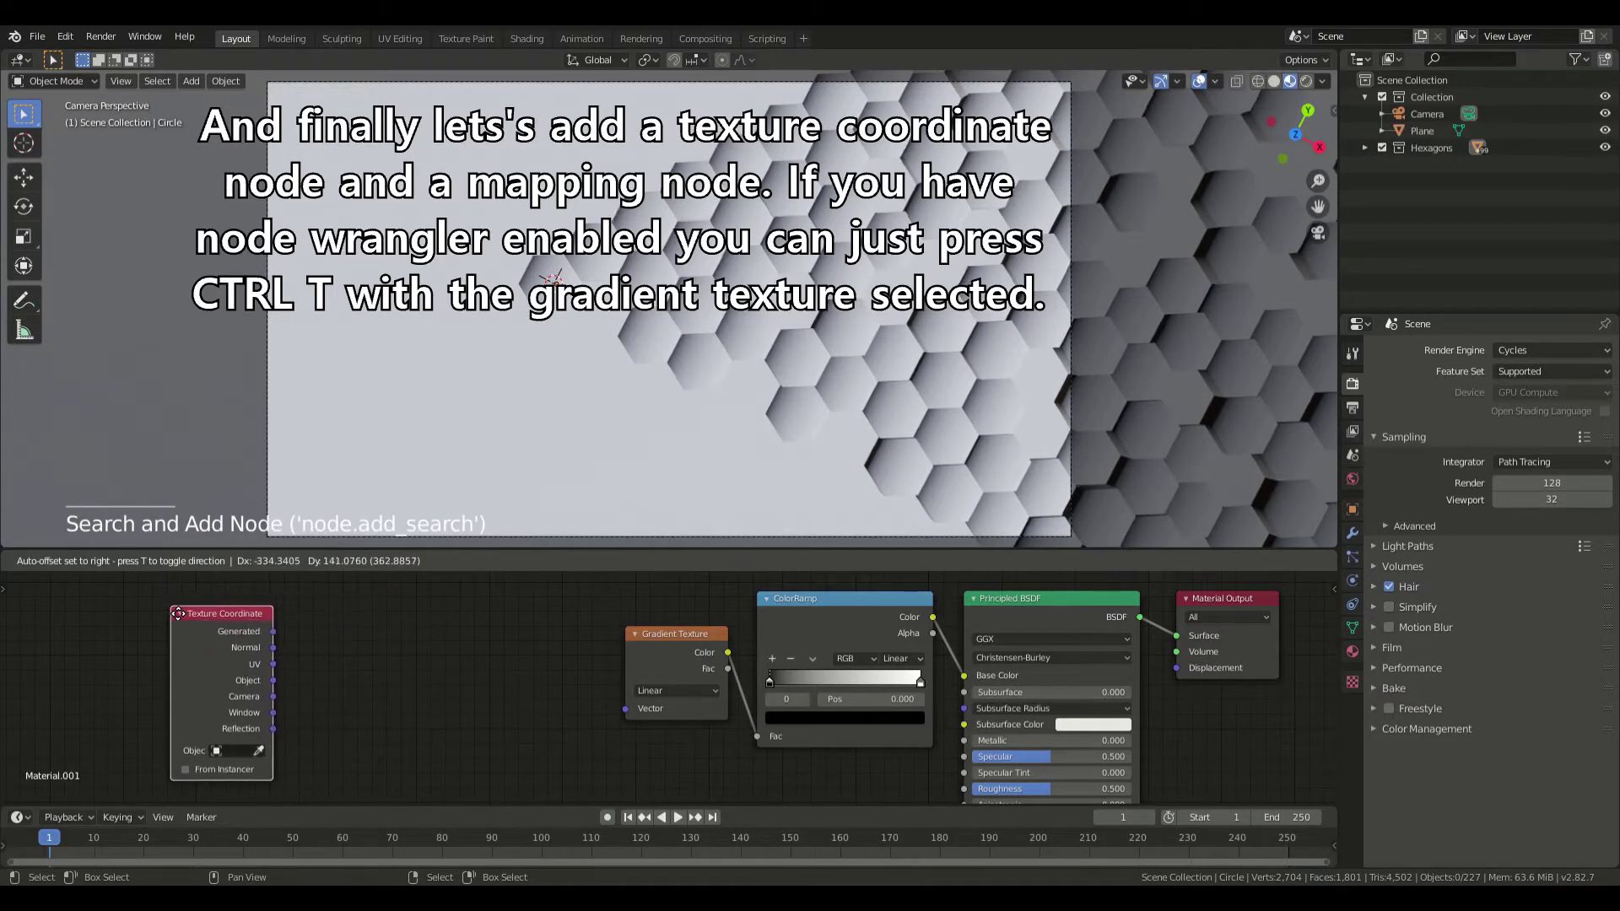
{"action": "left_click", "coordinate": [199, 632]}
- Add a Mapping node between the Texture Coordinate and Gradient Texture nodes
{"action": "key", "text": "shift+a"}
{"action": "left_click", "coordinate": [406, 645]}
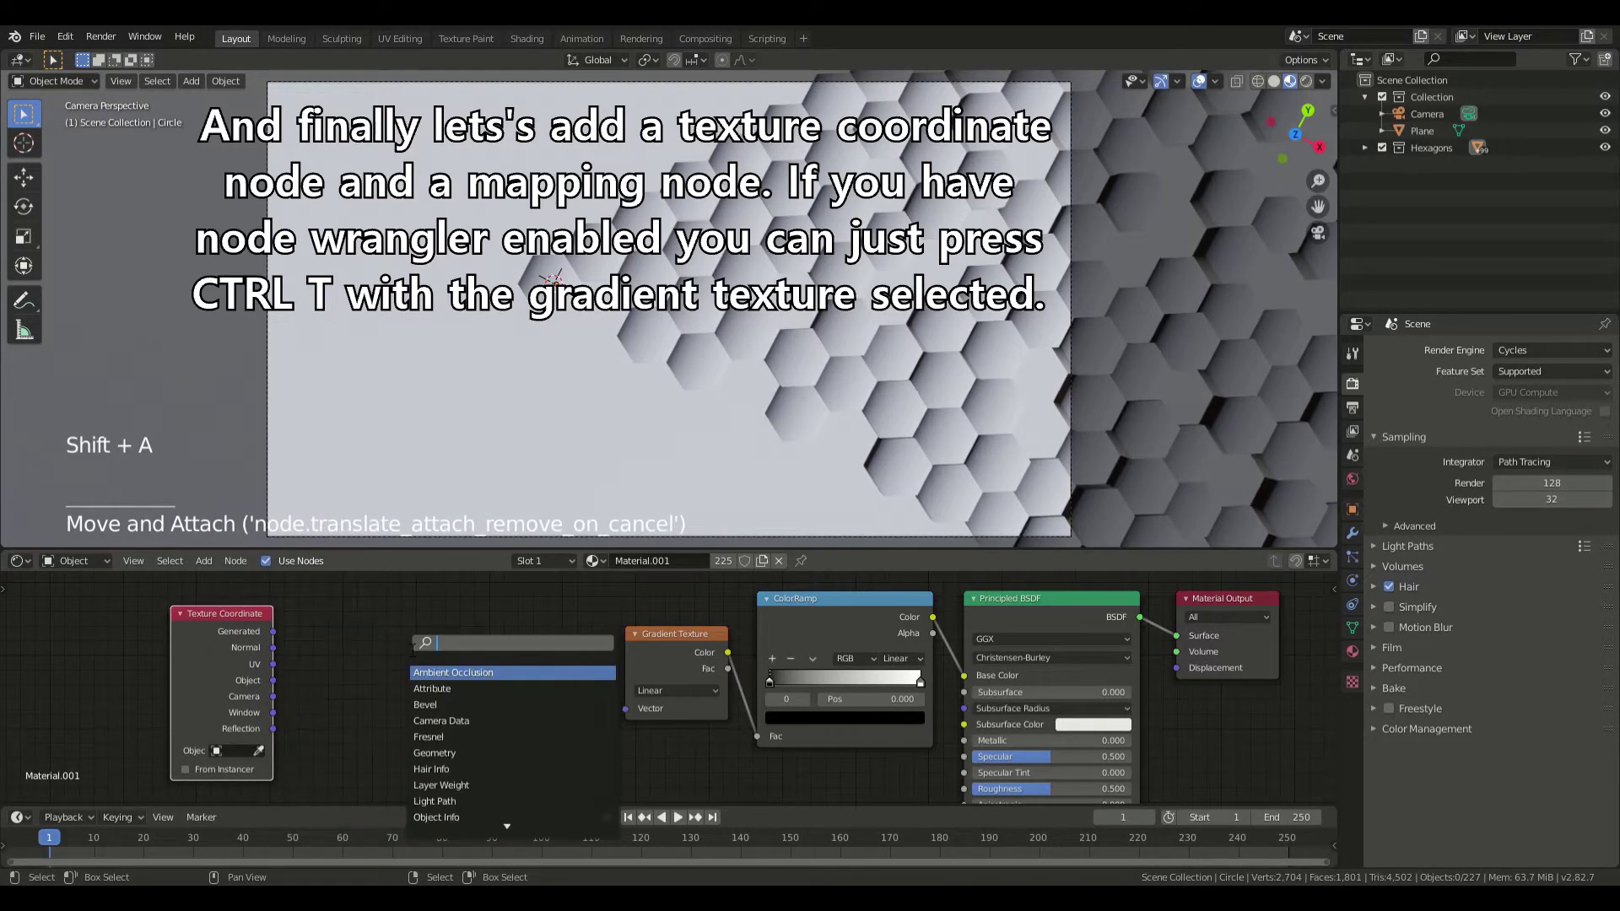
{"action": "type", "text": "mapp"}
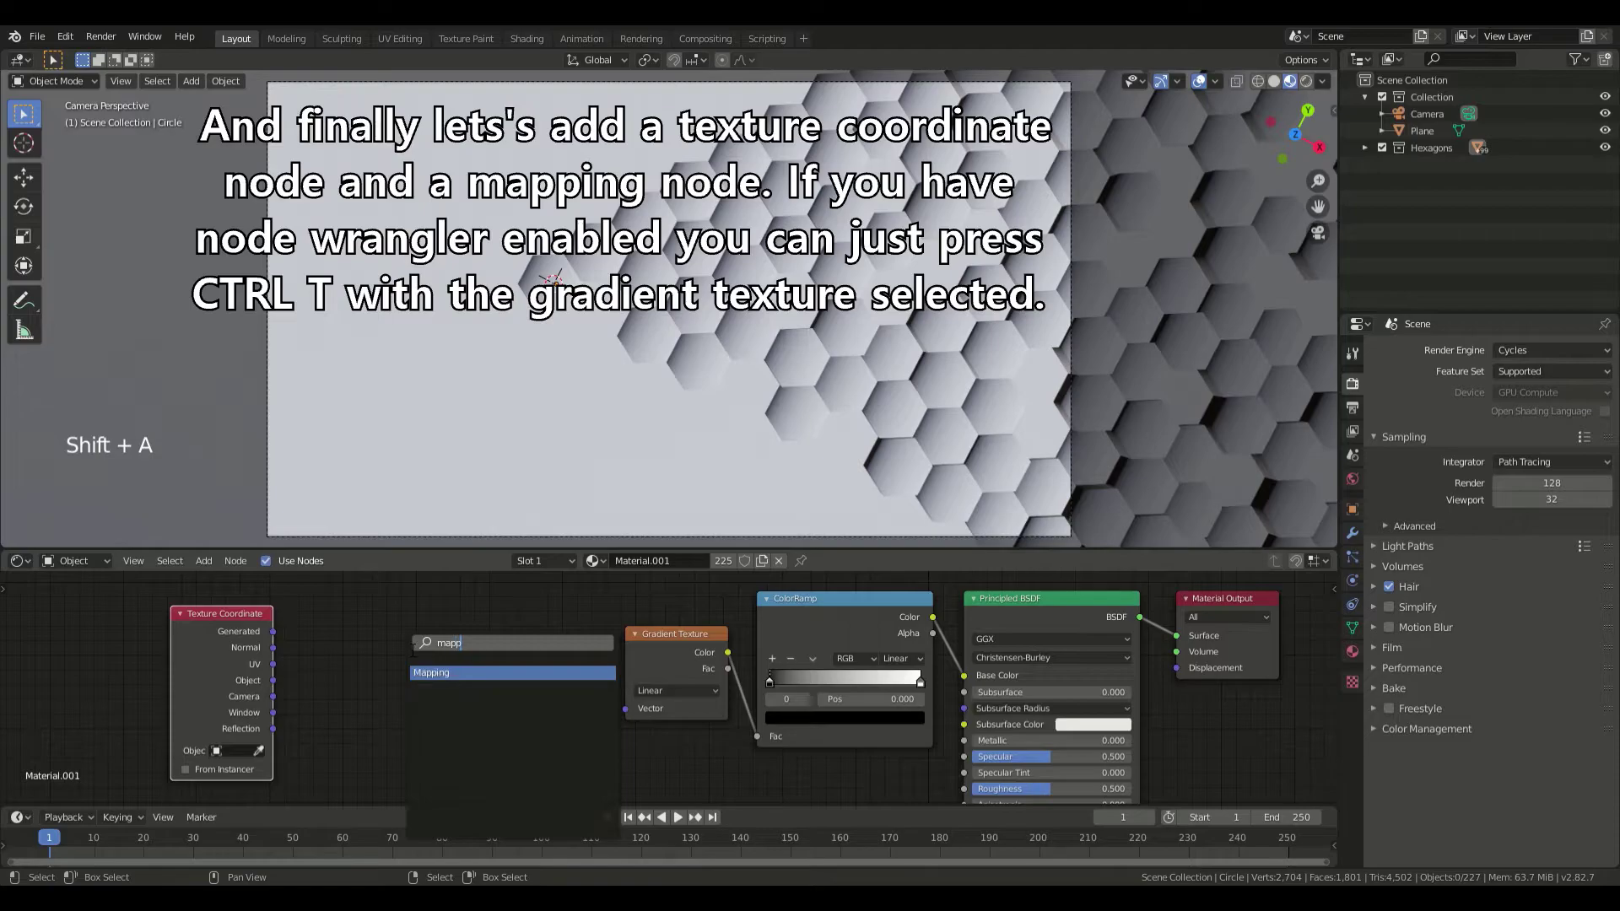
{"action": "left_click", "coordinate": [447, 675]}
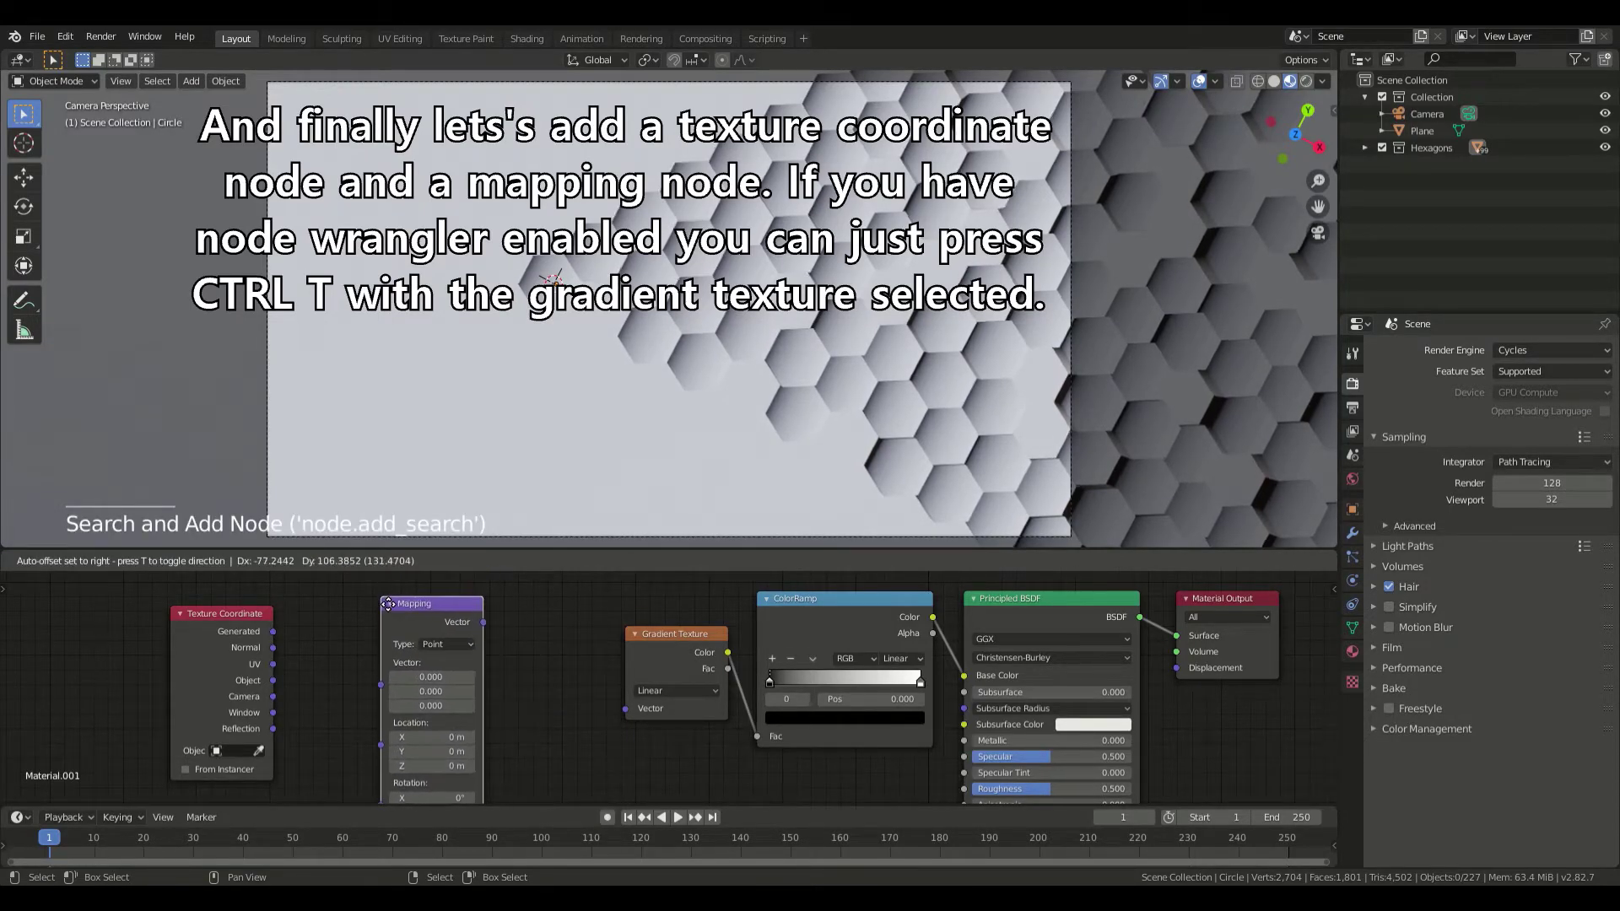
{"action": "left_click", "coordinate": [393, 602]}
- Connect Texture Coordinate's Window output to the Mapping Vector input, link Mapping's Vector to the Gradient Texture, and move the Gradient Texture closer to Mapping
{"action": "left_click_drag", "start_coordinate": [272, 712], "coordinate": [420, 682]}
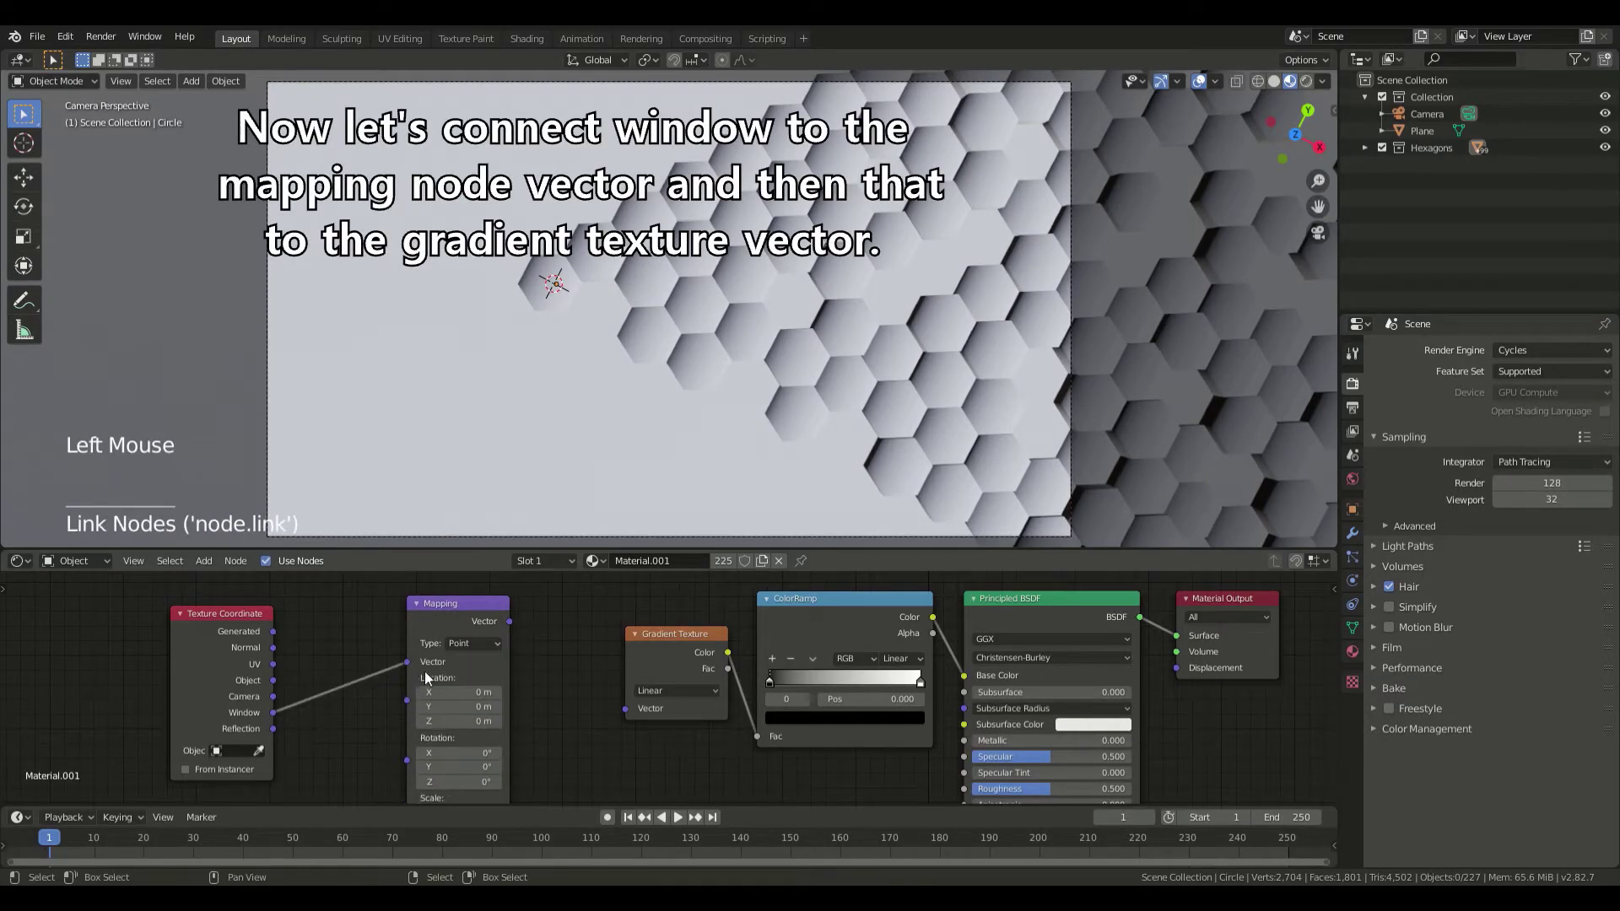
{"action": "left_click_drag", "start_coordinate": [507, 621], "coordinate": [514, 629]}
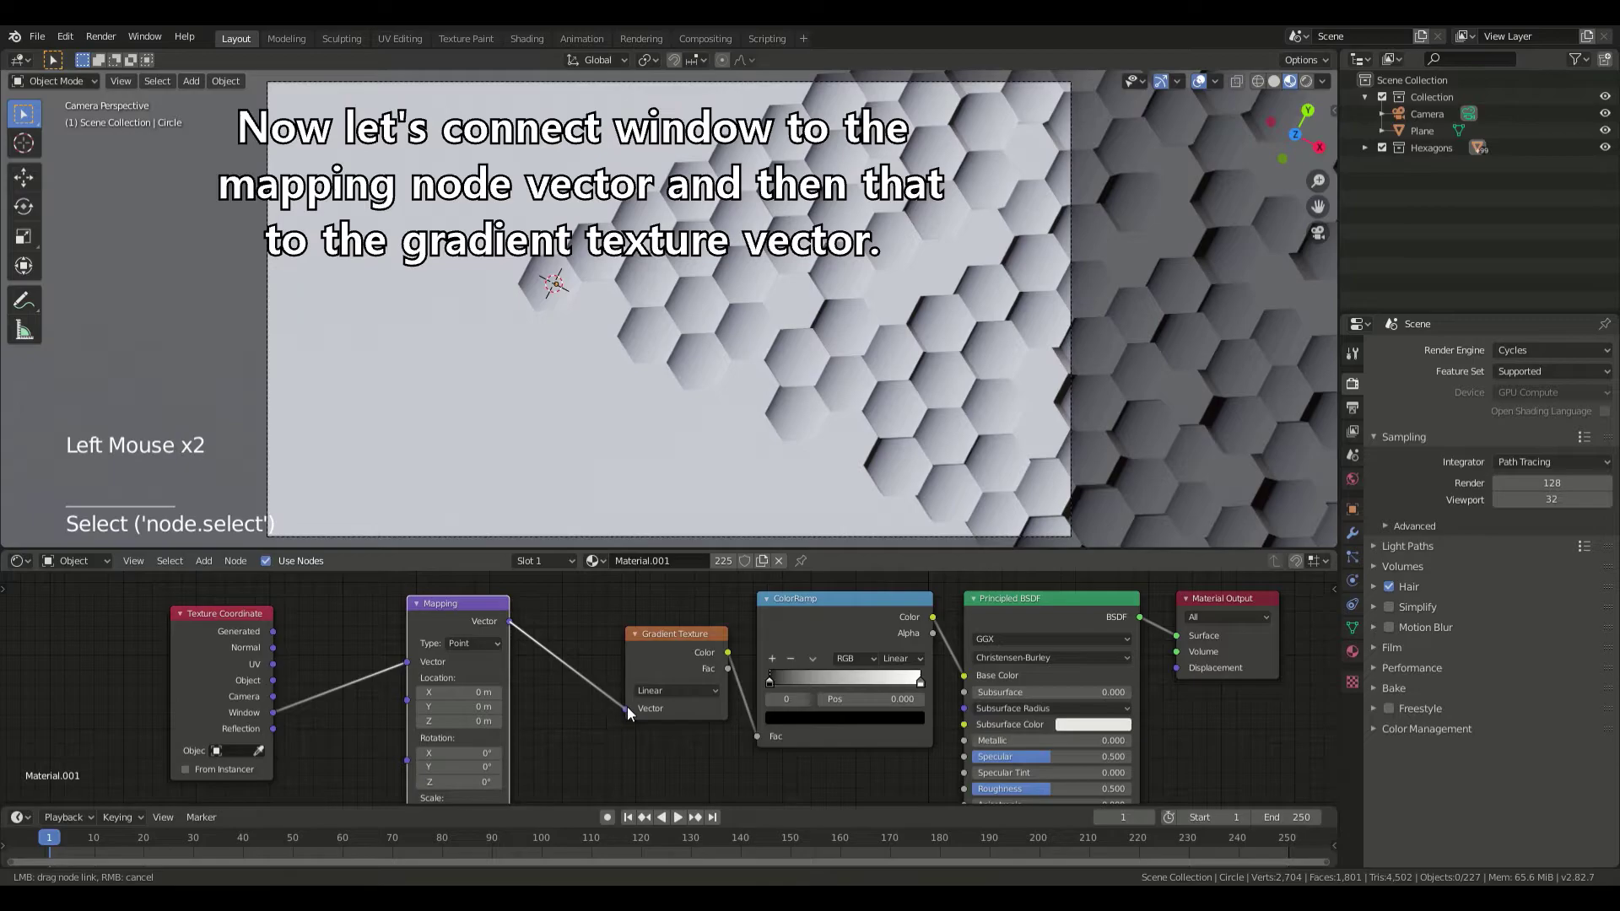
{"action": "left_click_drag", "start_coordinate": [626, 706], "coordinate": [626, 707]}
{"action": "left_click_drag", "start_coordinate": [663, 648], "coordinate": [620, 648]}
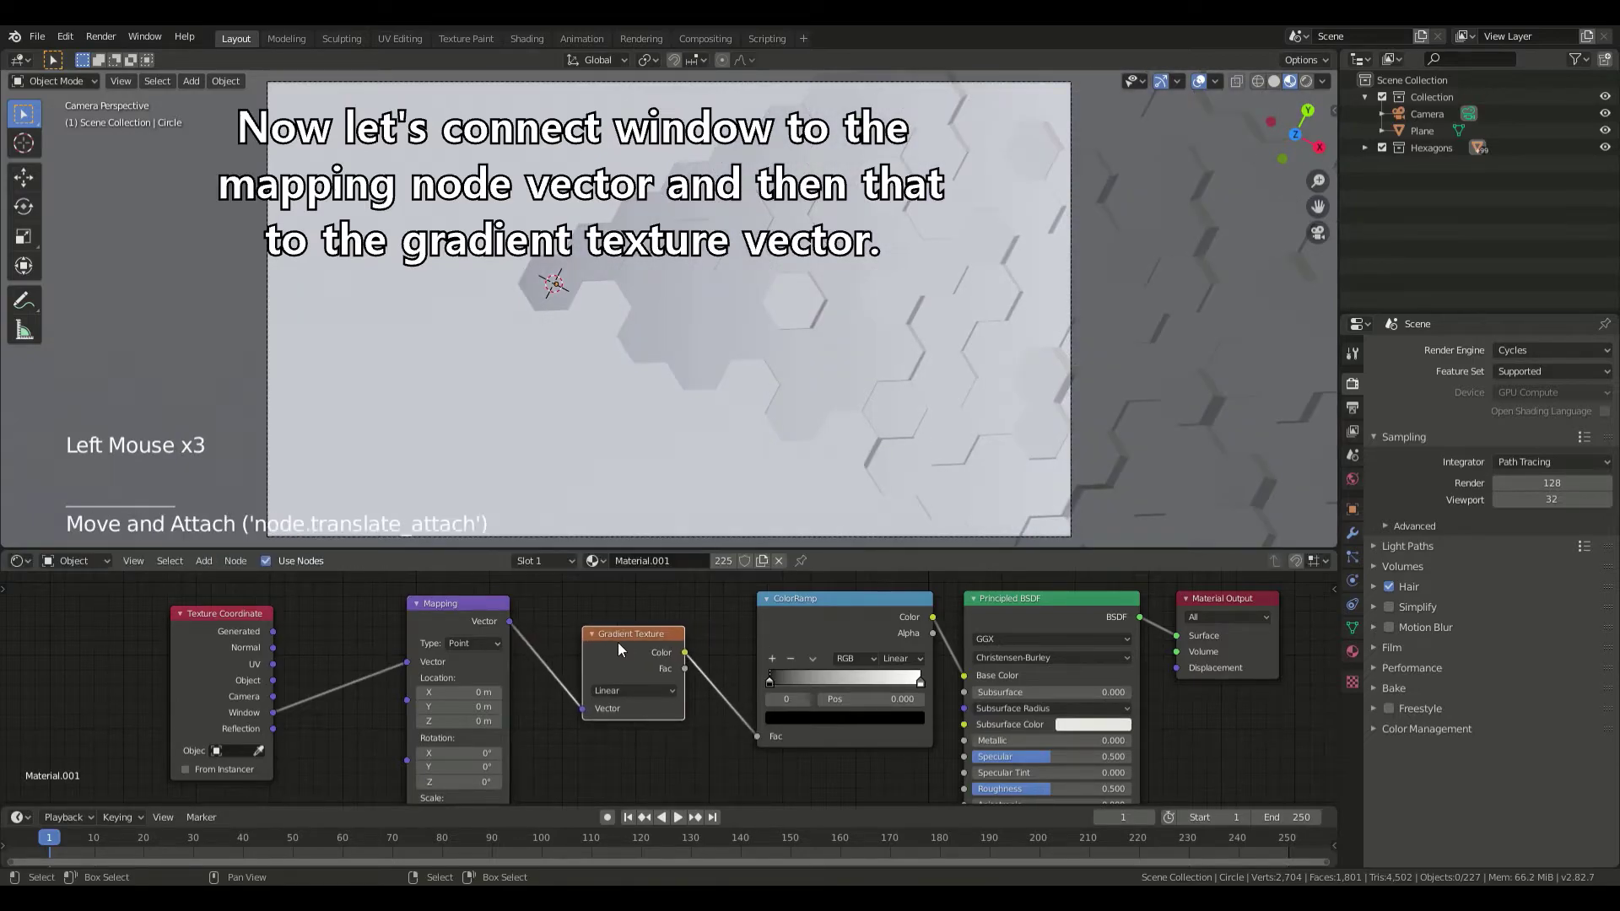
- Move the ColorRamp's black stop to position 0.645 and set the Mapping node's Z rotation to 13.8°
{"action": "left_click_drag", "start_coordinate": [768, 681], "coordinate": [873, 675]}
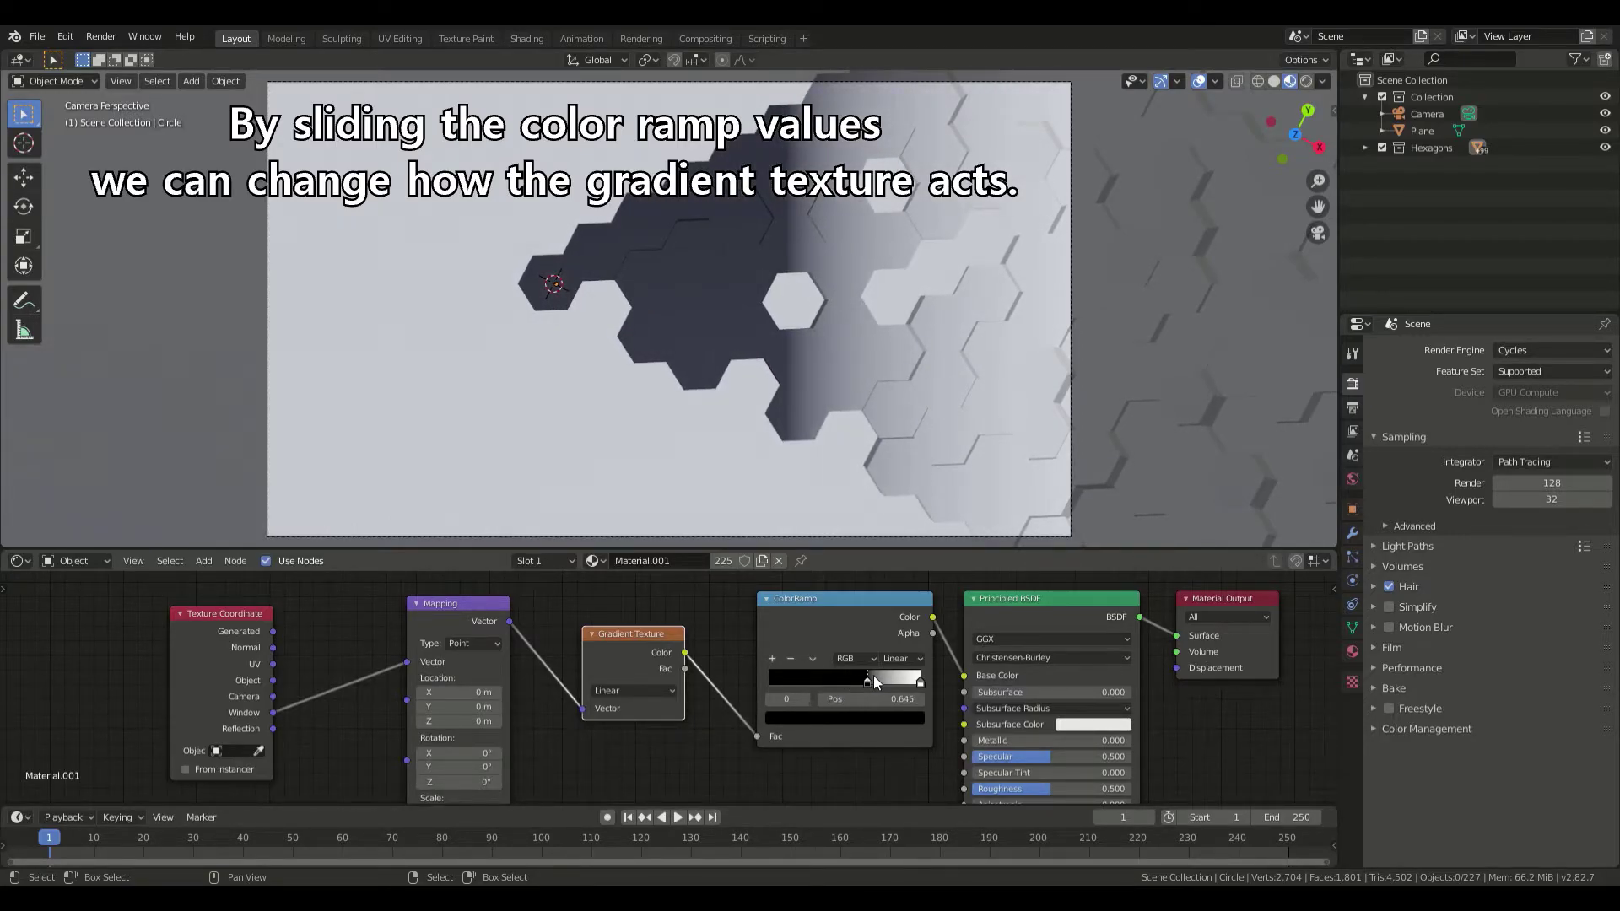
{"action": "left_click_drag", "start_coordinate": [1334, 639], "coordinate": [1332, 671]}
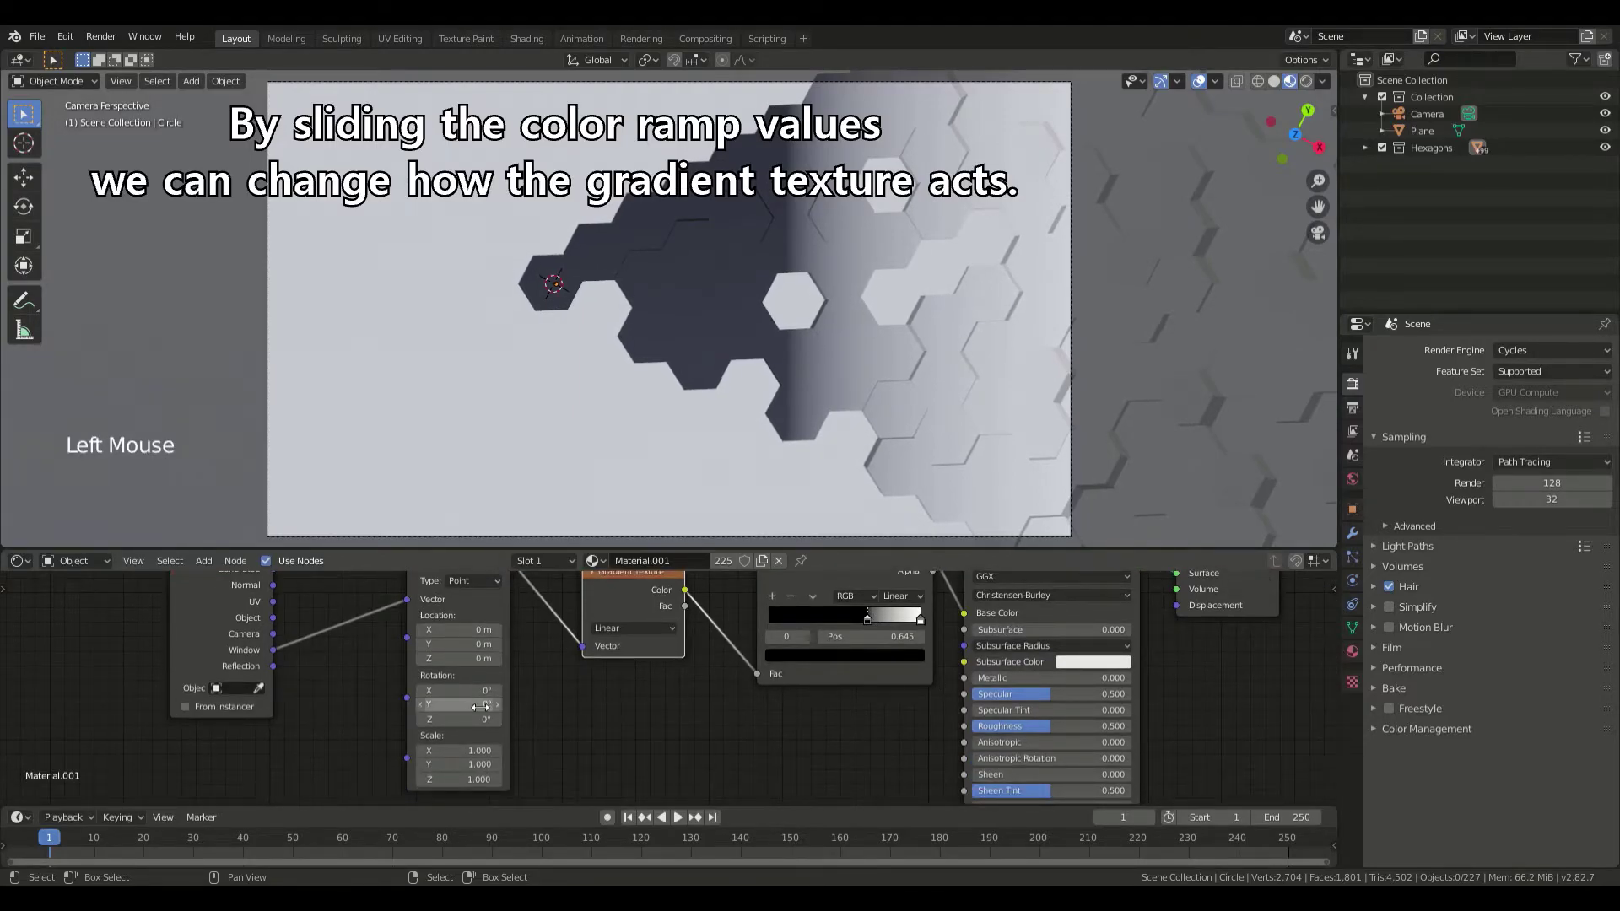
{"action": "scroll", "coordinate": [662, 688], "scroll_direction": "up", "scroll_amount": 2}
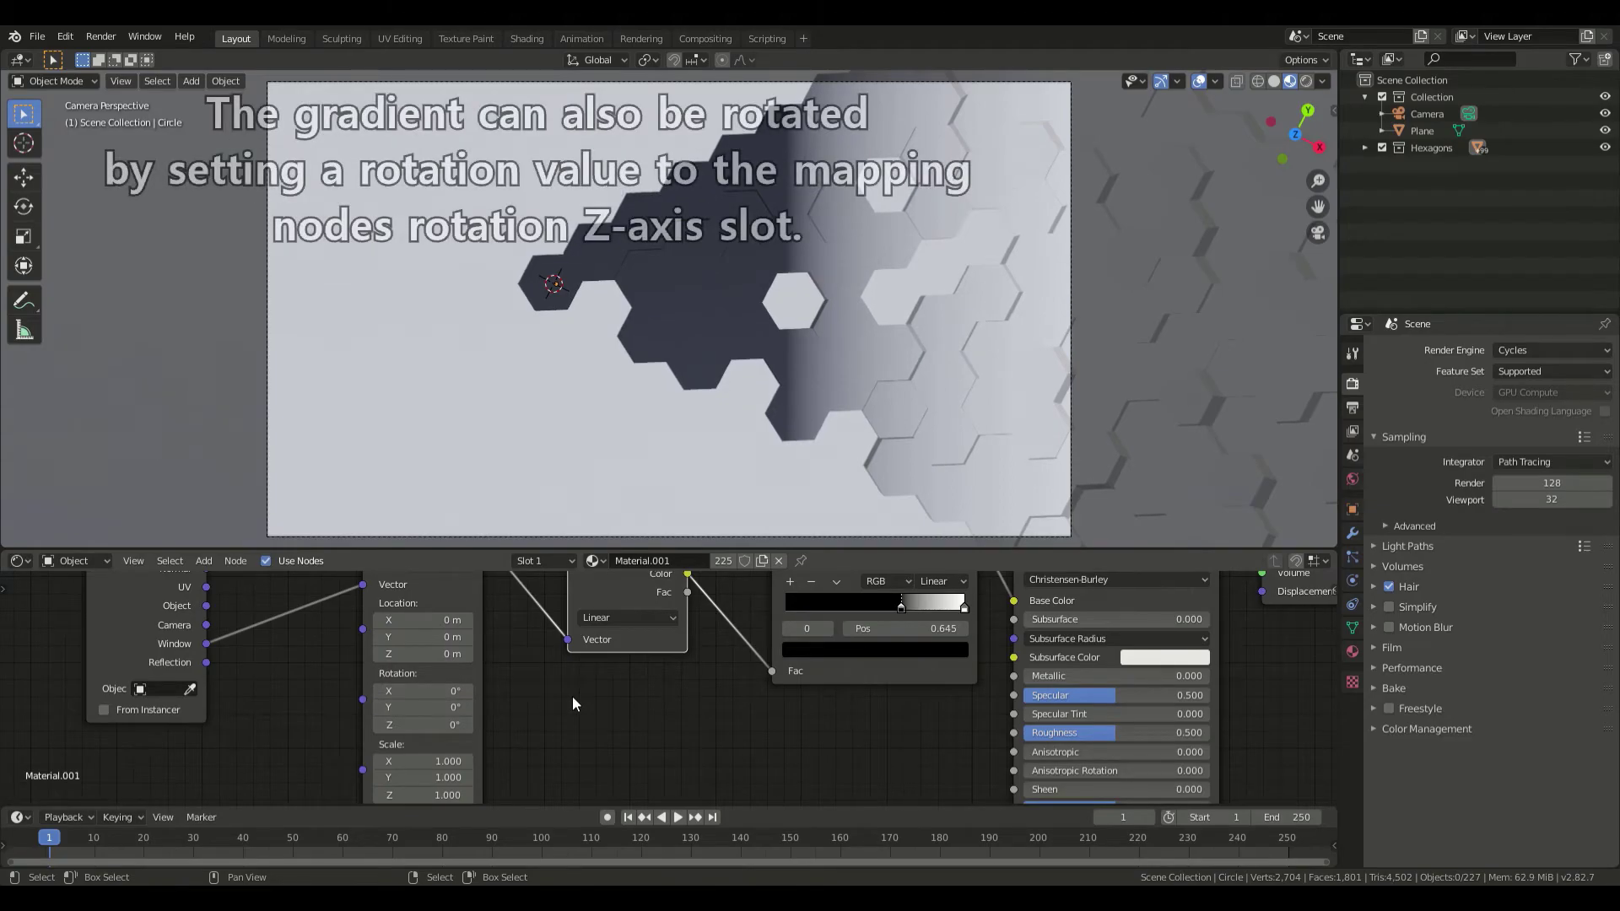
{"action": "left_click_drag", "start_coordinate": [458, 726], "coordinate": [493, 726]}
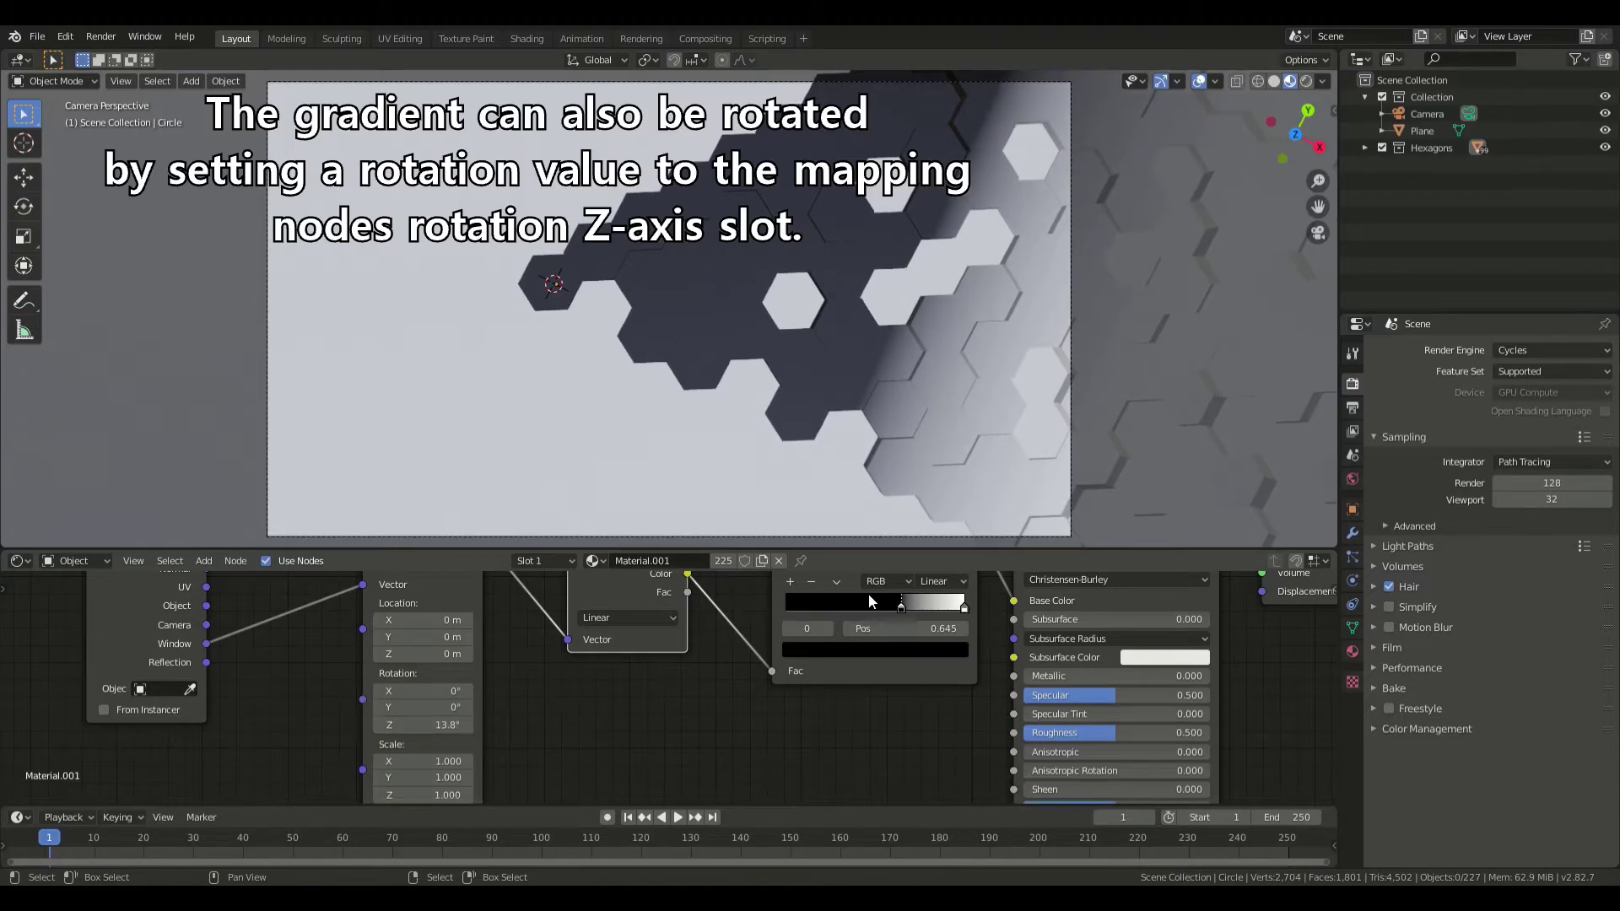
- Set the Mapping node's Z rotation to 34.6° and move the ColorRamp's black stop to 0.405, finally back to 0.000
{"action": "left_click_drag", "start_coordinate": [904, 611], "coordinate": [858, 596]}
{"action": "left_click_drag", "start_coordinate": [422, 725], "coordinate": [507, 725]}
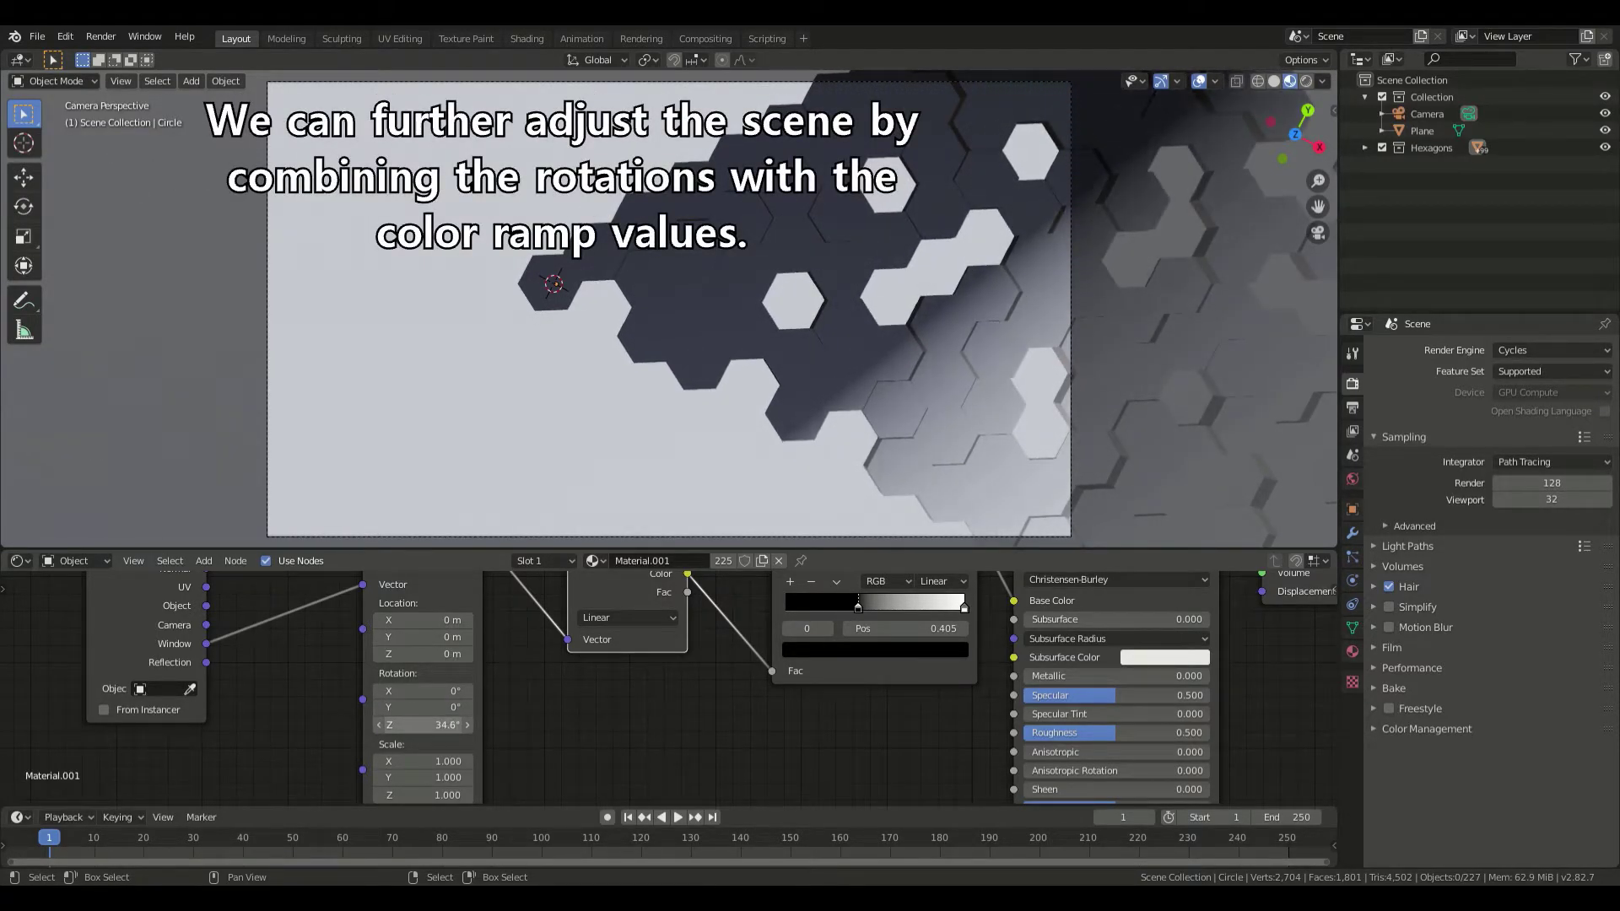
{"action": "left_click_drag", "start_coordinate": [862, 613], "coordinate": [781, 590]}
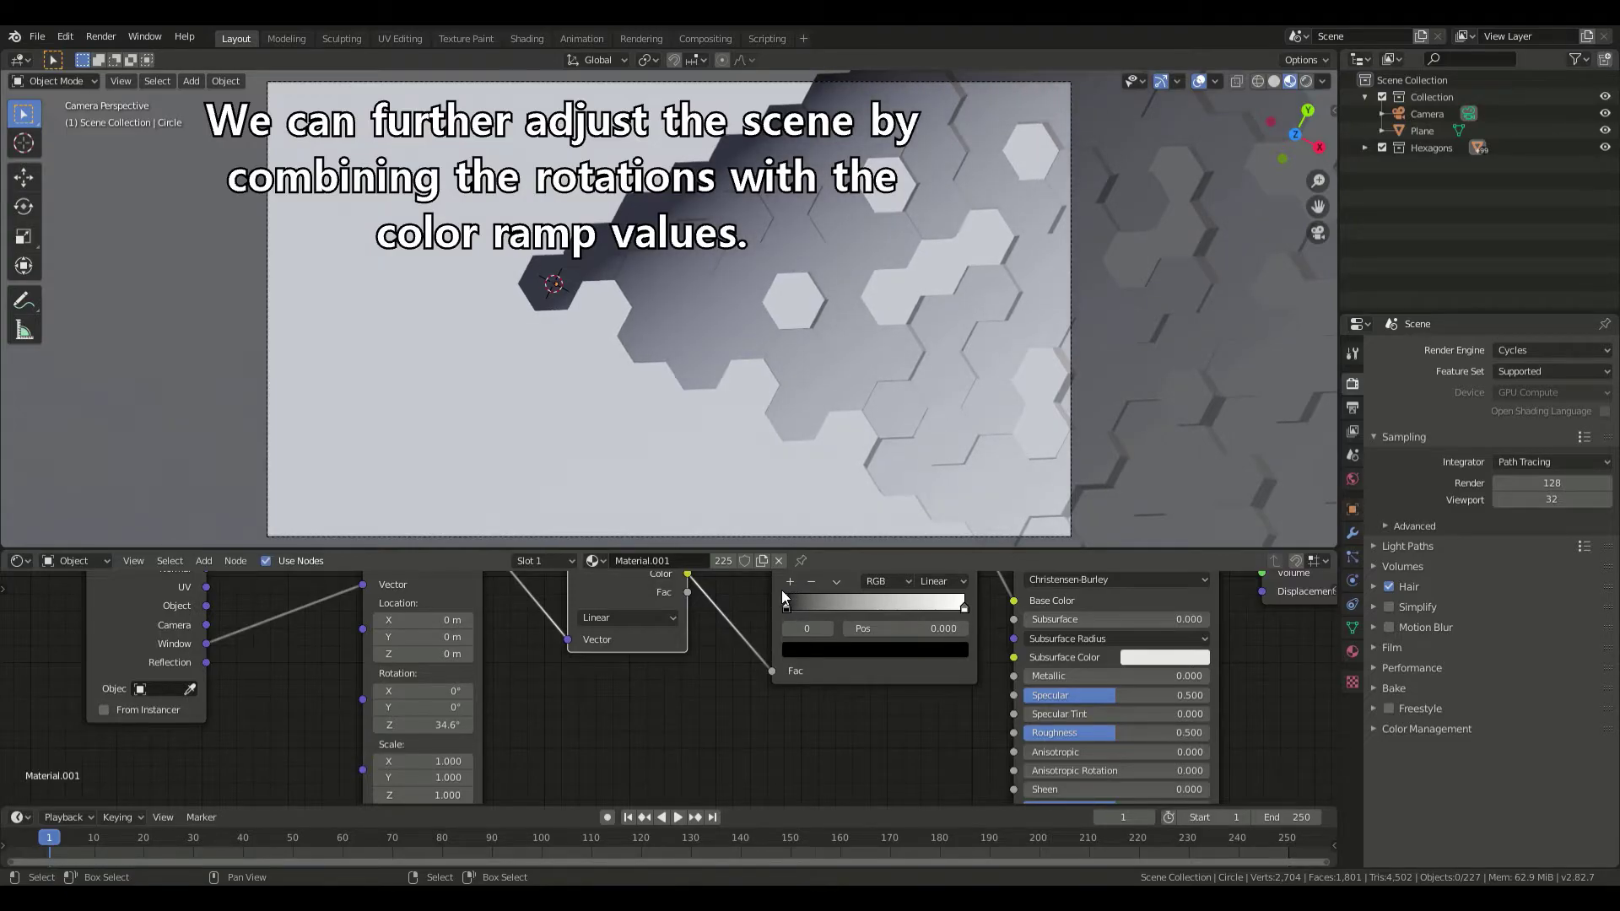
- Color the ColorRamp's black stop crimson with Value 0.743 and its white stop light purple with Hue 0.774 and Saturation 0.266
{"action": "left_click", "coordinate": [817, 650]}
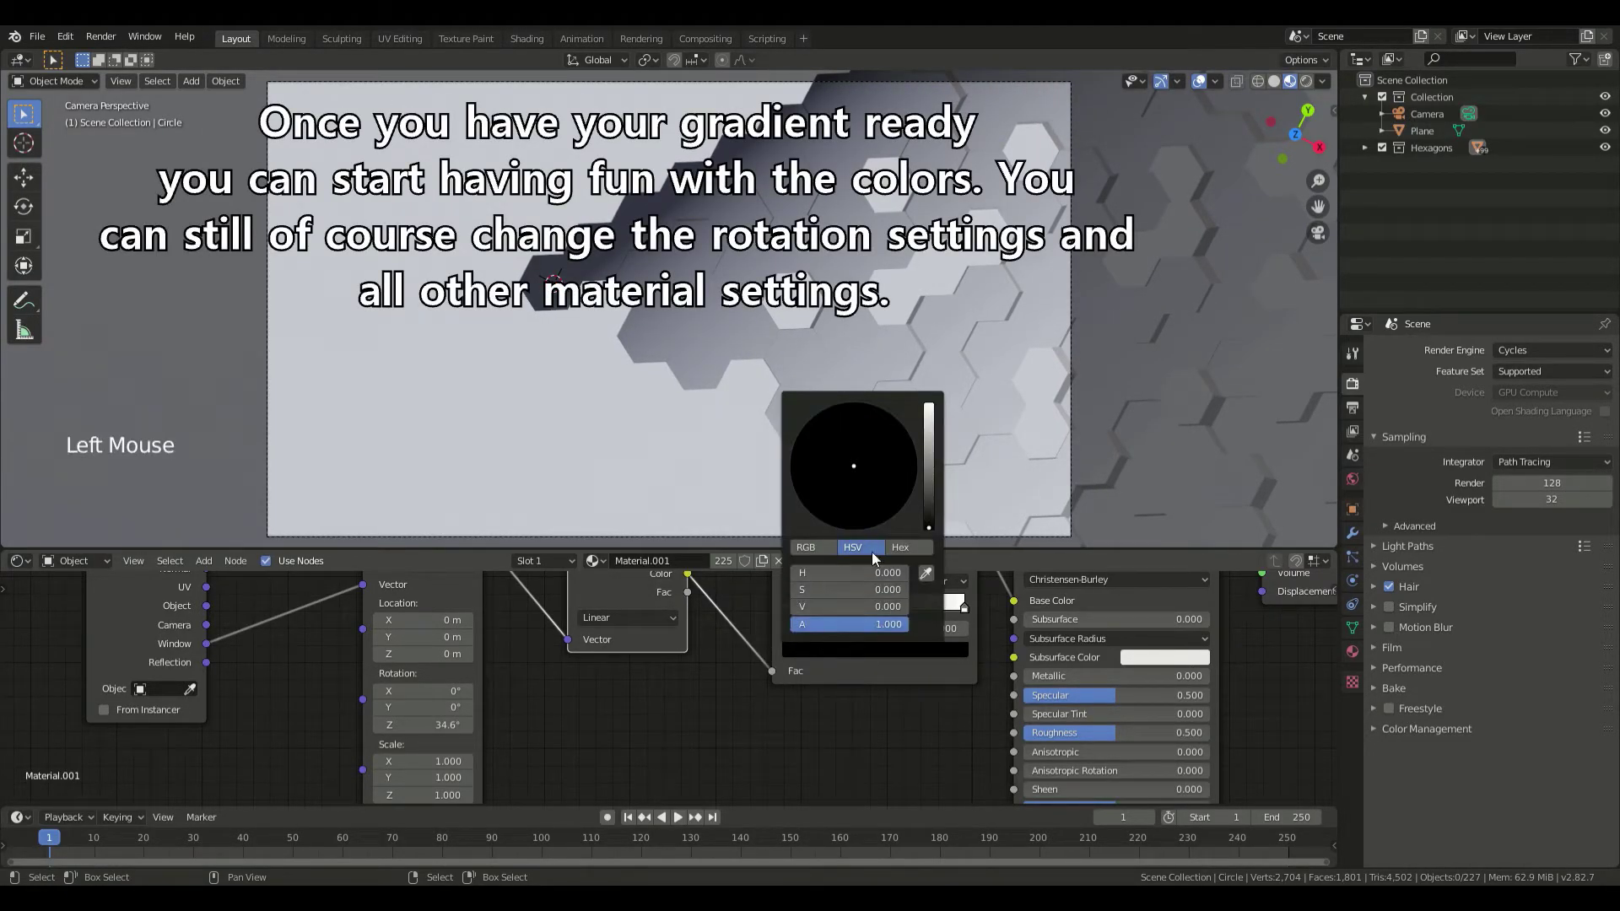
{"action": "left_click_drag", "start_coordinate": [930, 484], "coordinate": [929, 435]}
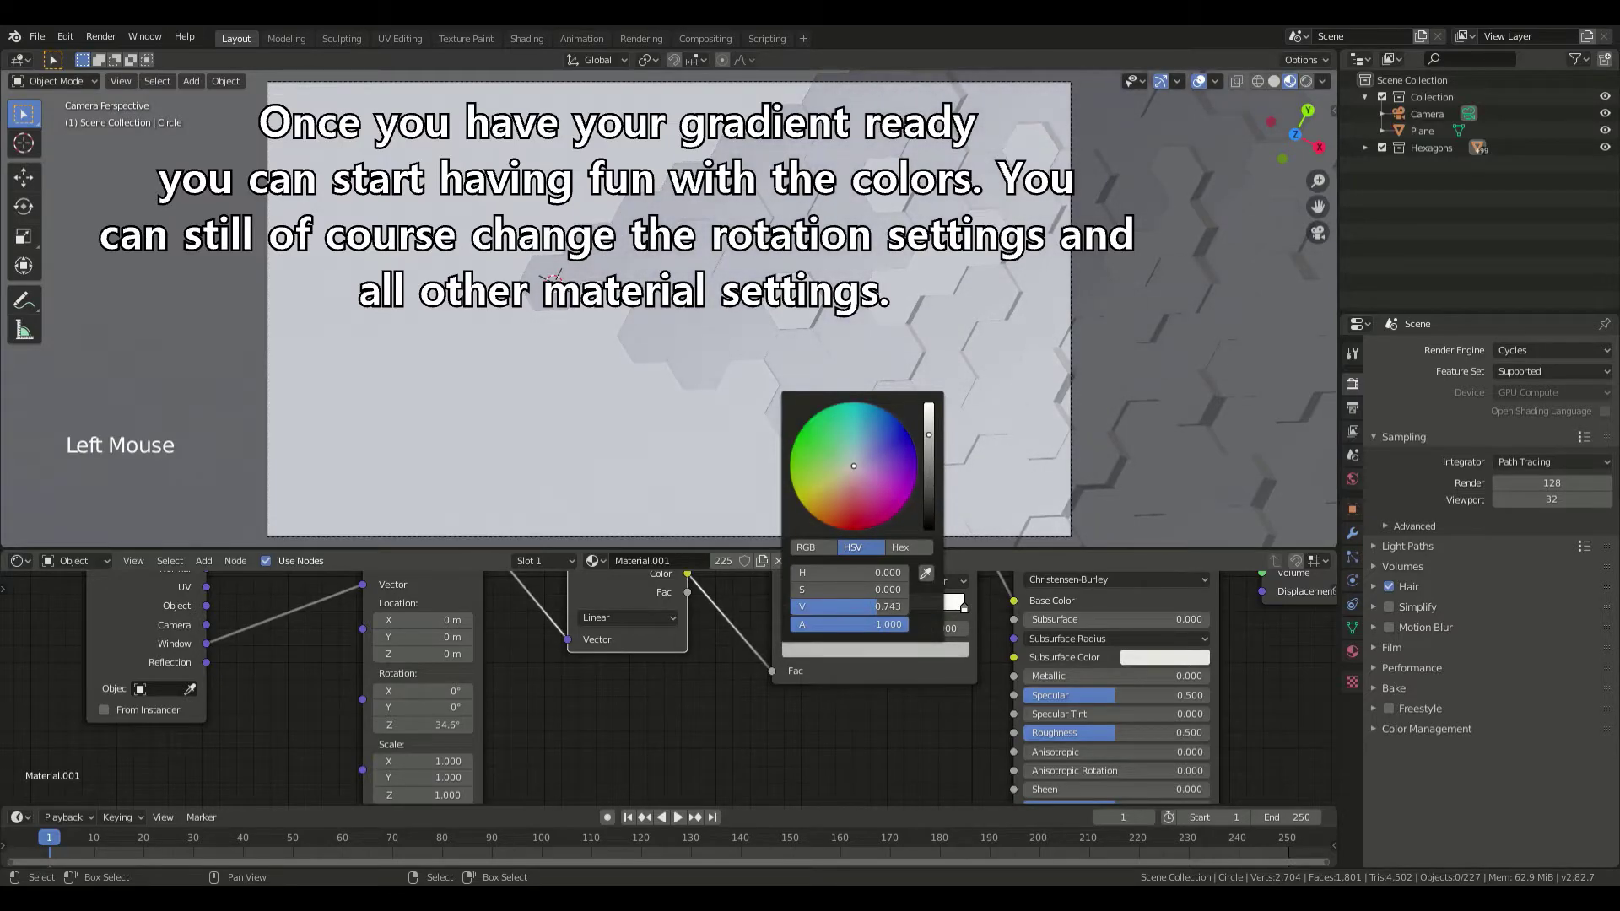
{"action": "left_click", "coordinate": [877, 484]}
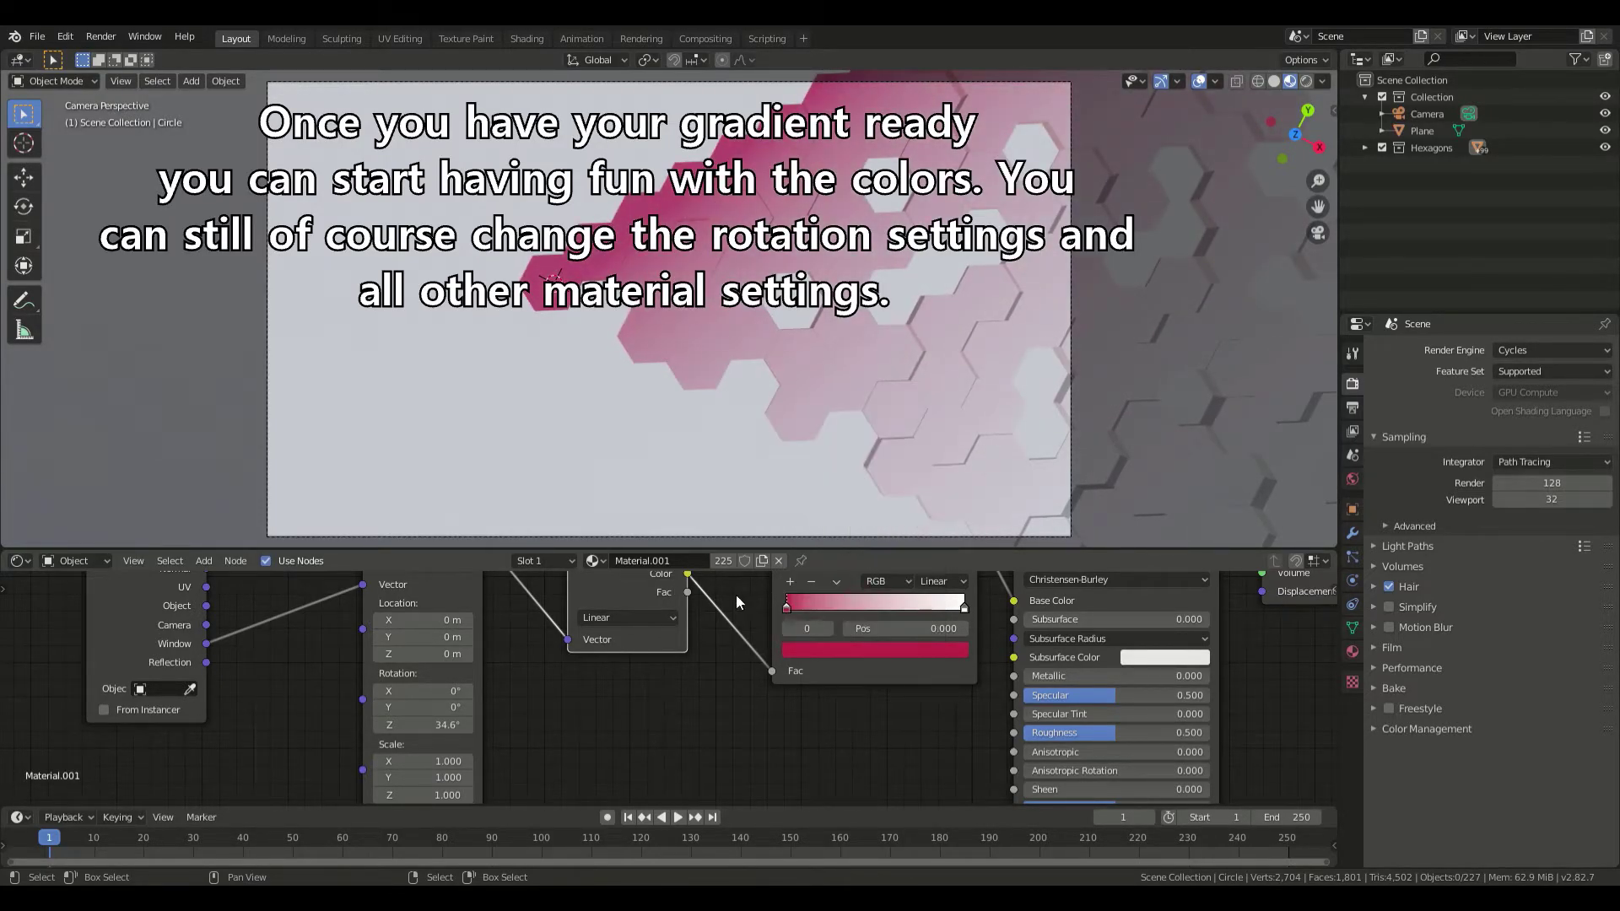
{"action": "left_click", "coordinate": [964, 606]}
{"action": "left_click", "coordinate": [936, 645]}
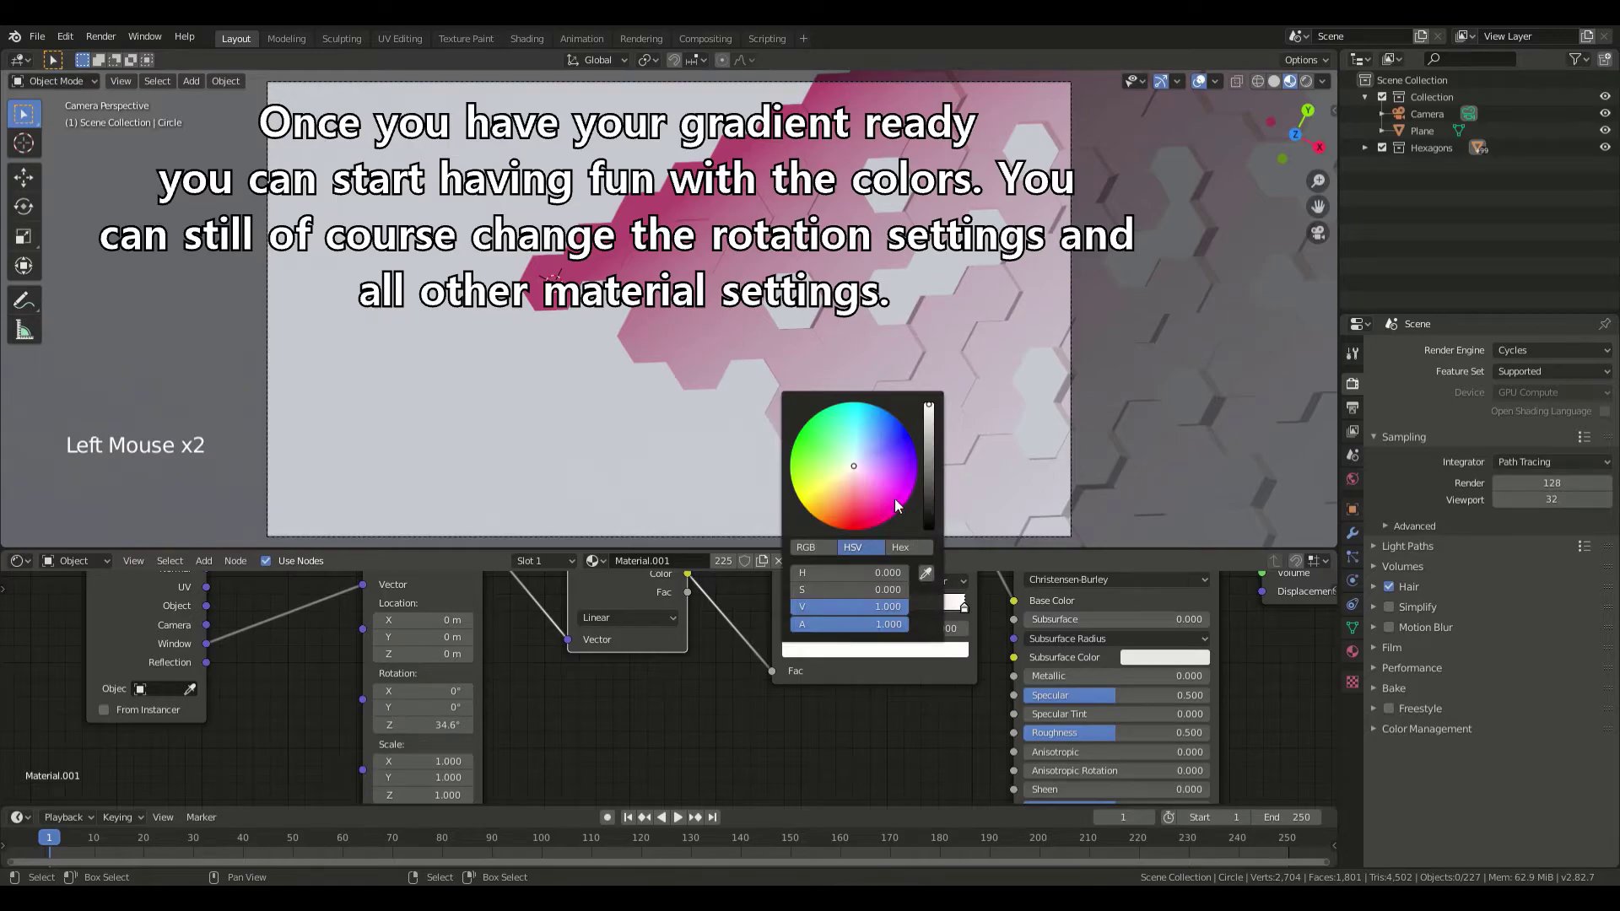
{"action": "left_click", "coordinate": [870, 468]}
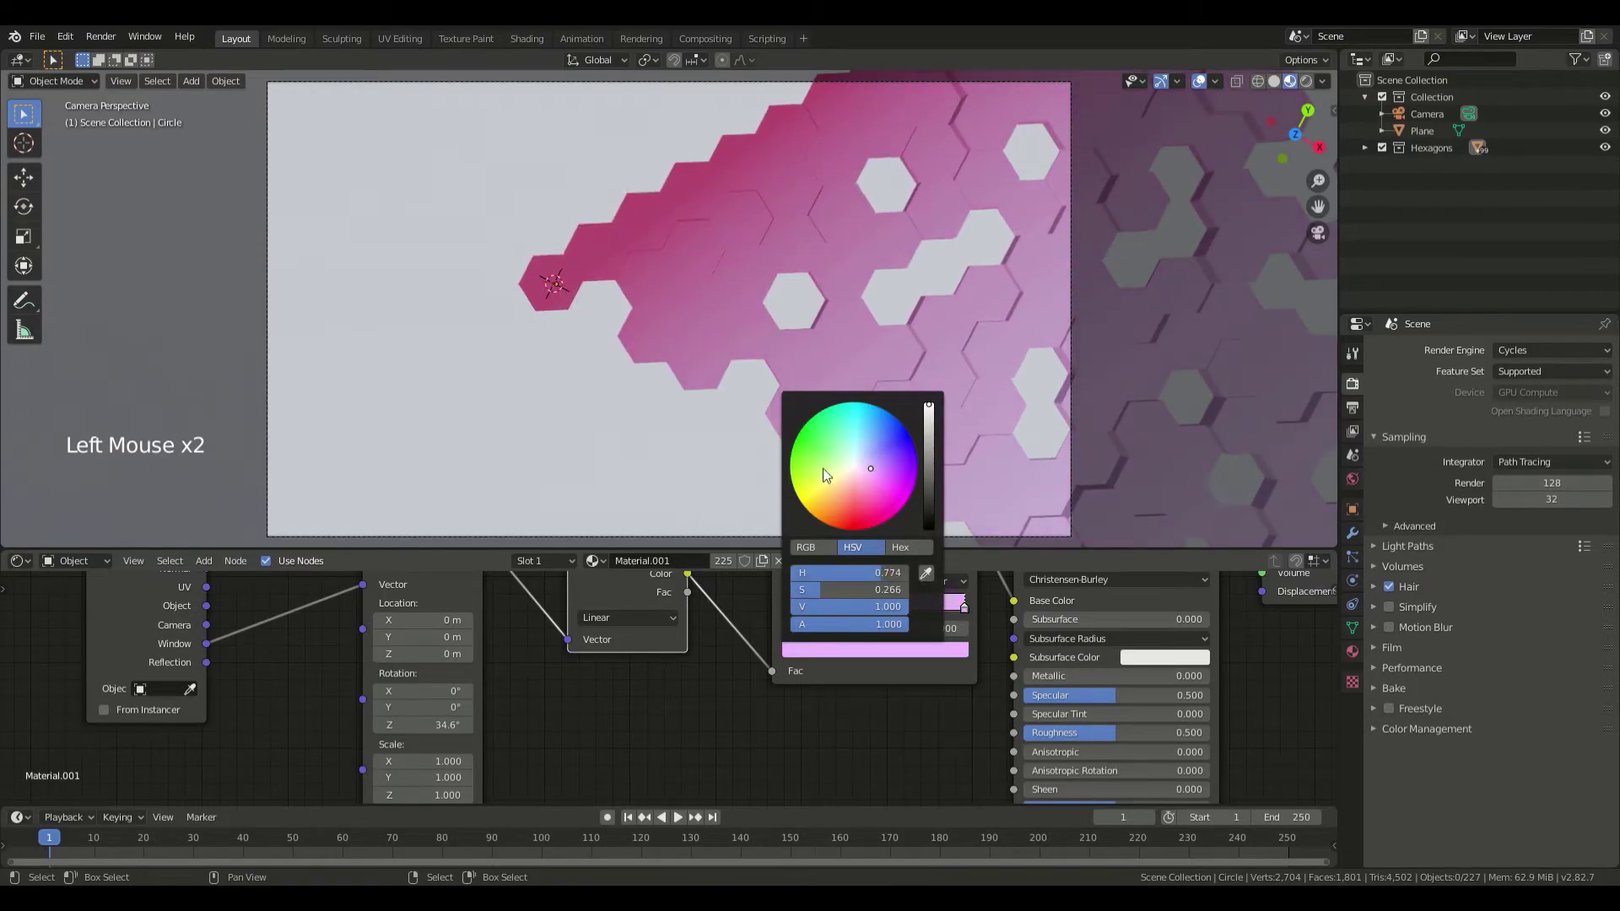
- Set the Mapping node's Z rotation to 28.4° and, in rendered viewport shading, the Principled BSDF's Roughness to 0.623
{"action": "left_click_drag", "start_coordinate": [443, 724], "coordinate": [436, 724]}
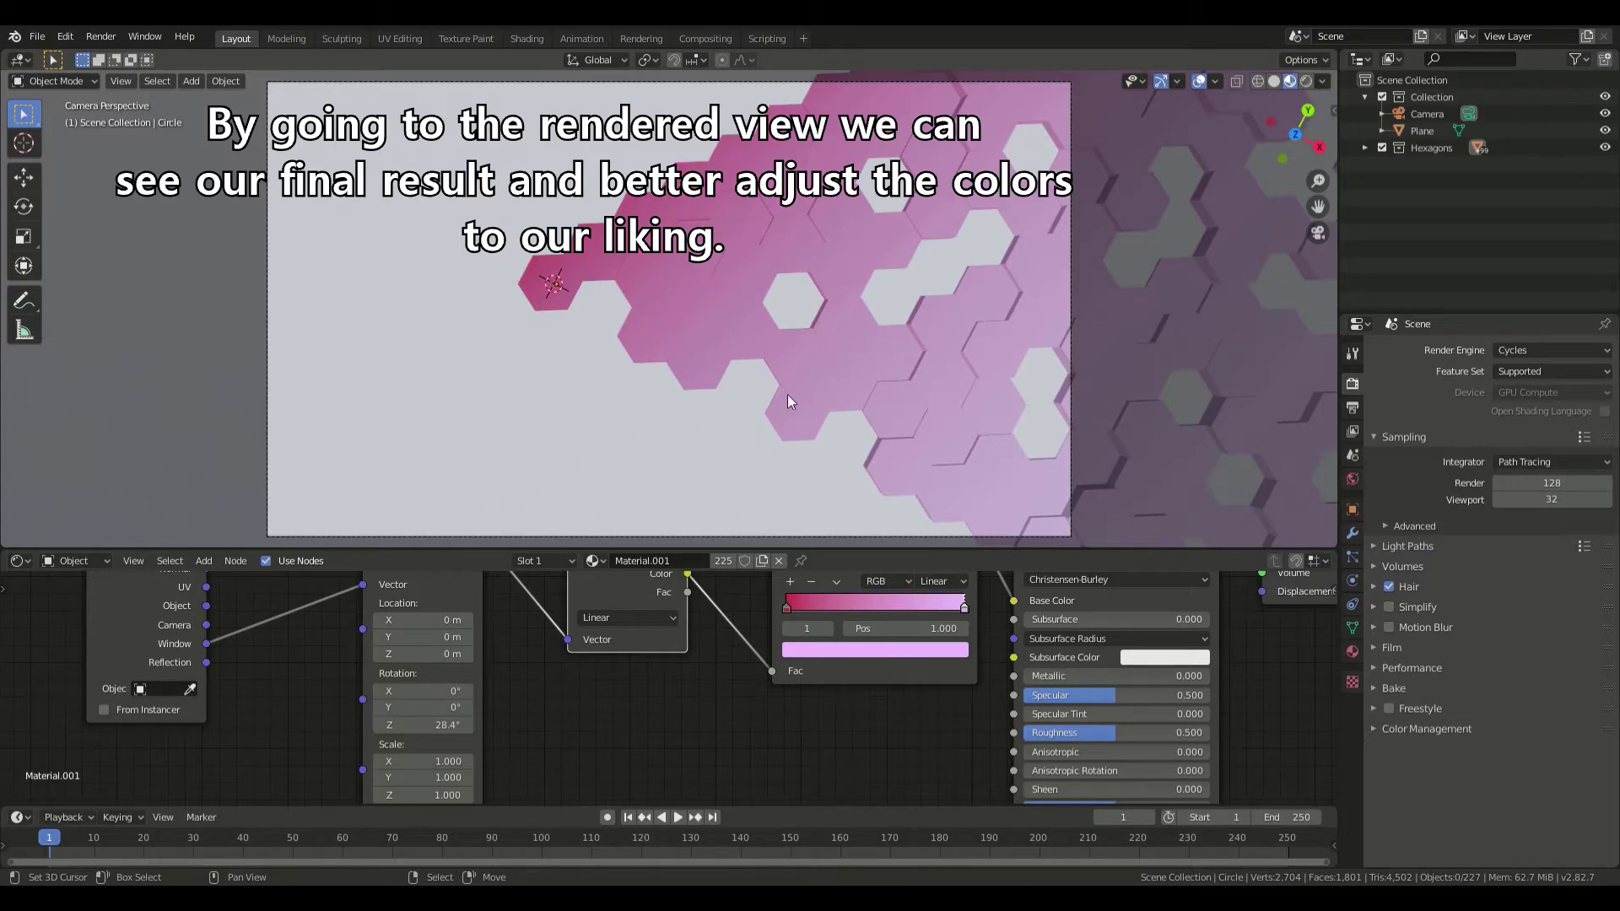
{"action": "key", "text": "z"}
{"action": "left_click", "coordinate": [801, 262]}
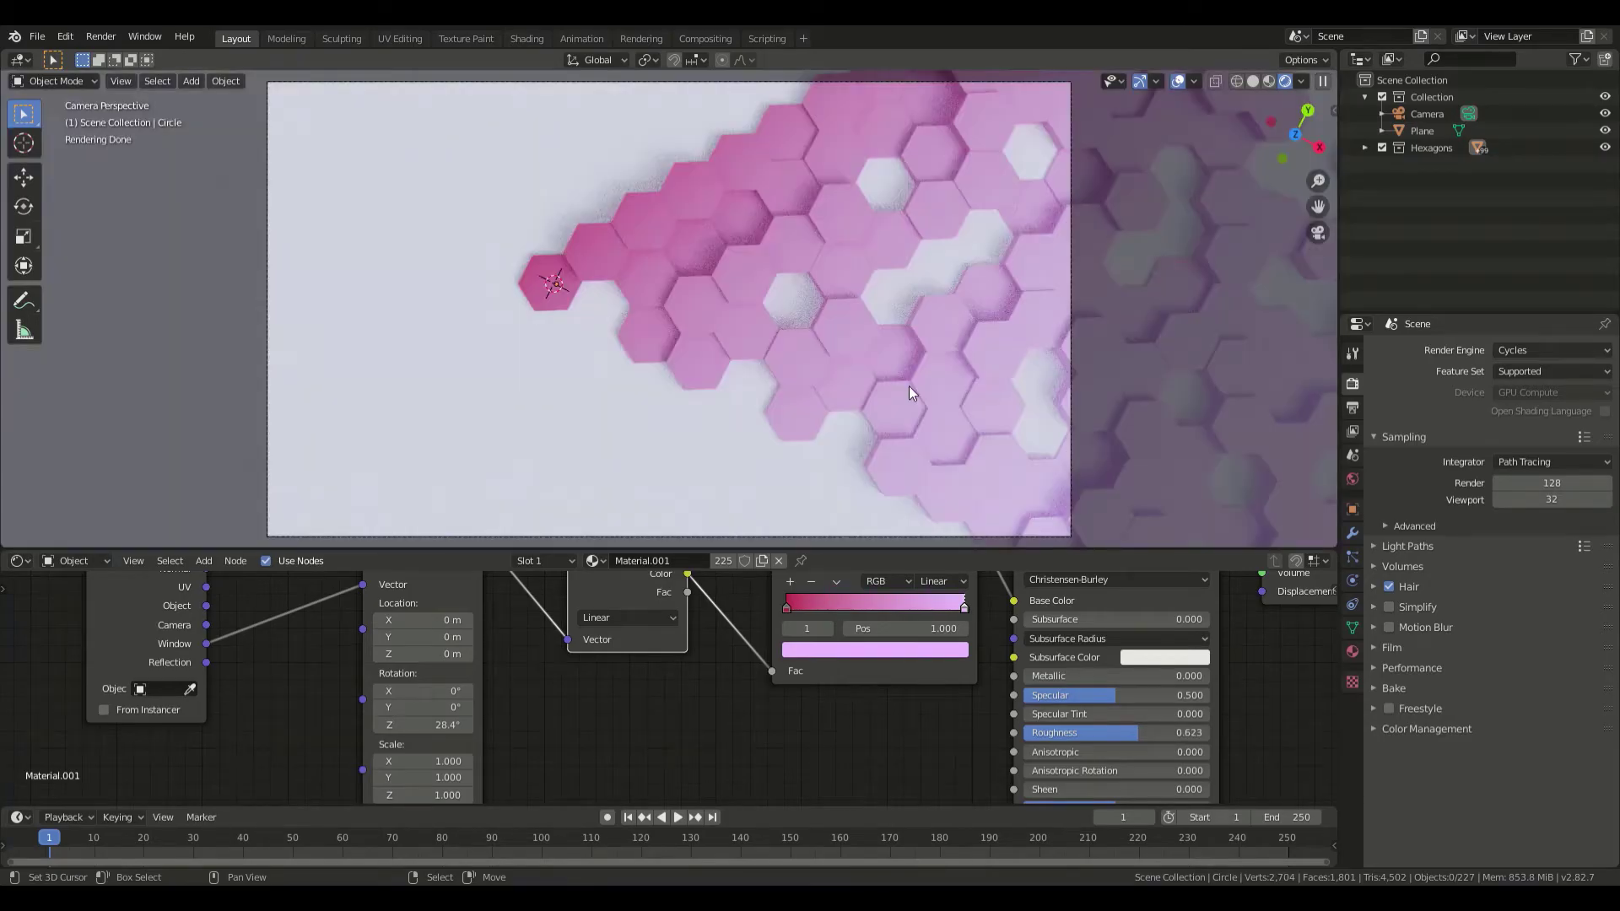
- Set the world background's Strength to 0.500
{"action": "left_click", "coordinate": [1352, 478]}
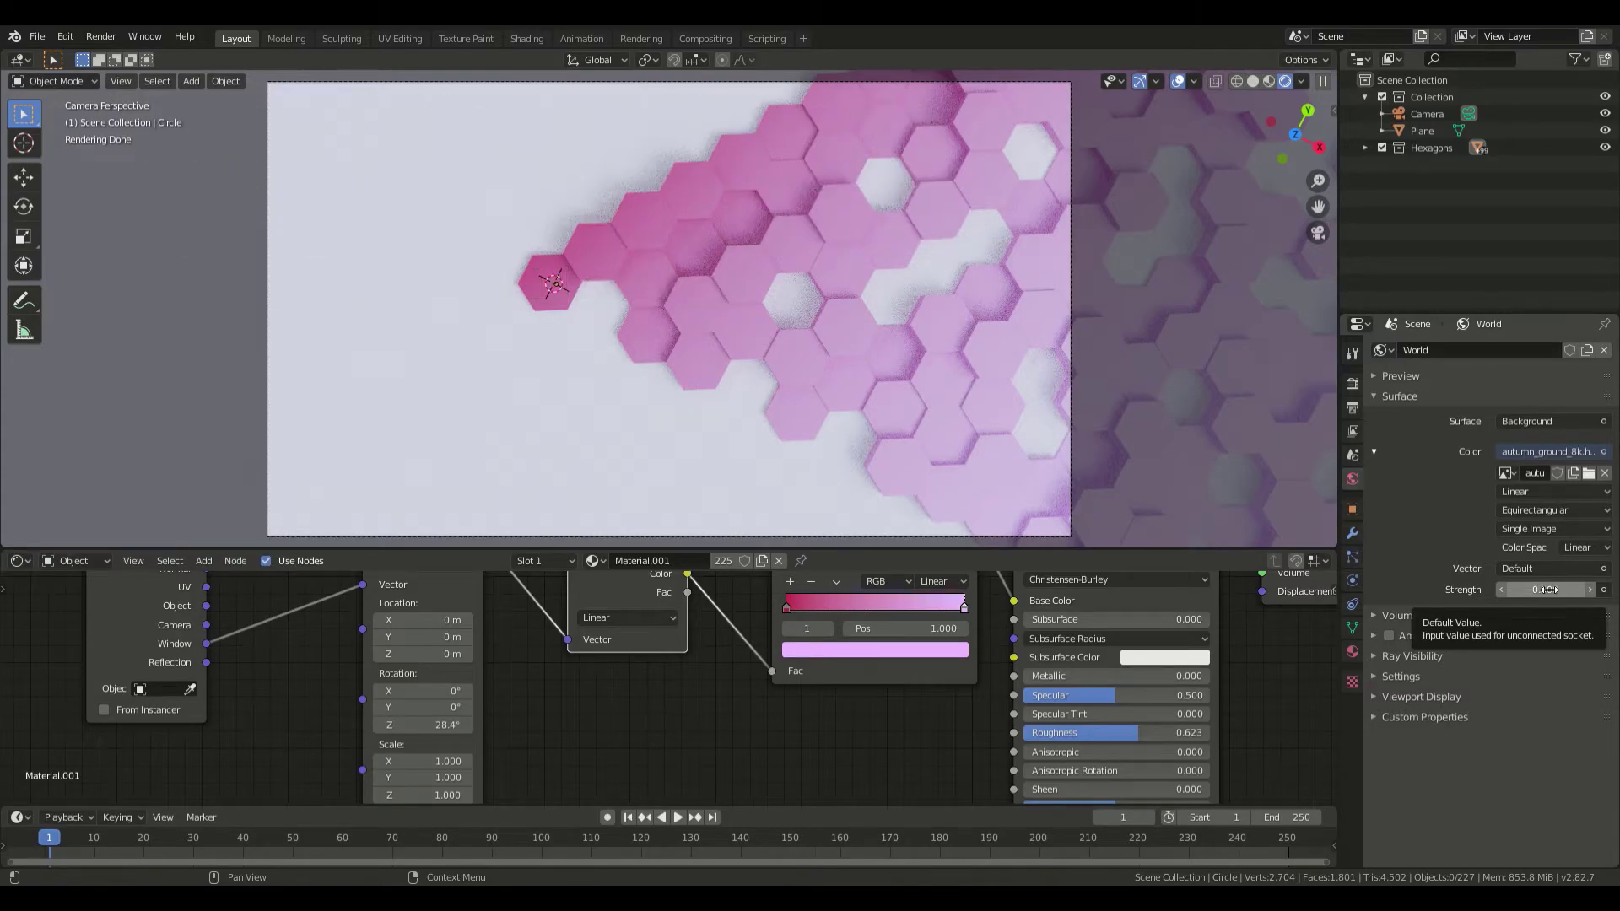
- Recolor the ColorRamp's crimson stop to cyan with Value 0.881 and its light purple stop to pink
{"action": "mouse_move", "coordinate": [786, 607]}
{"action": "left_mouse_down"}
{"action": "mouse_move", "coordinate": [874, 622]}
{"action": "mouse_move", "coordinate": [793, 620]}
{"action": "left_mouse_up"}
{"action": "left_click", "coordinate": [812, 647]}
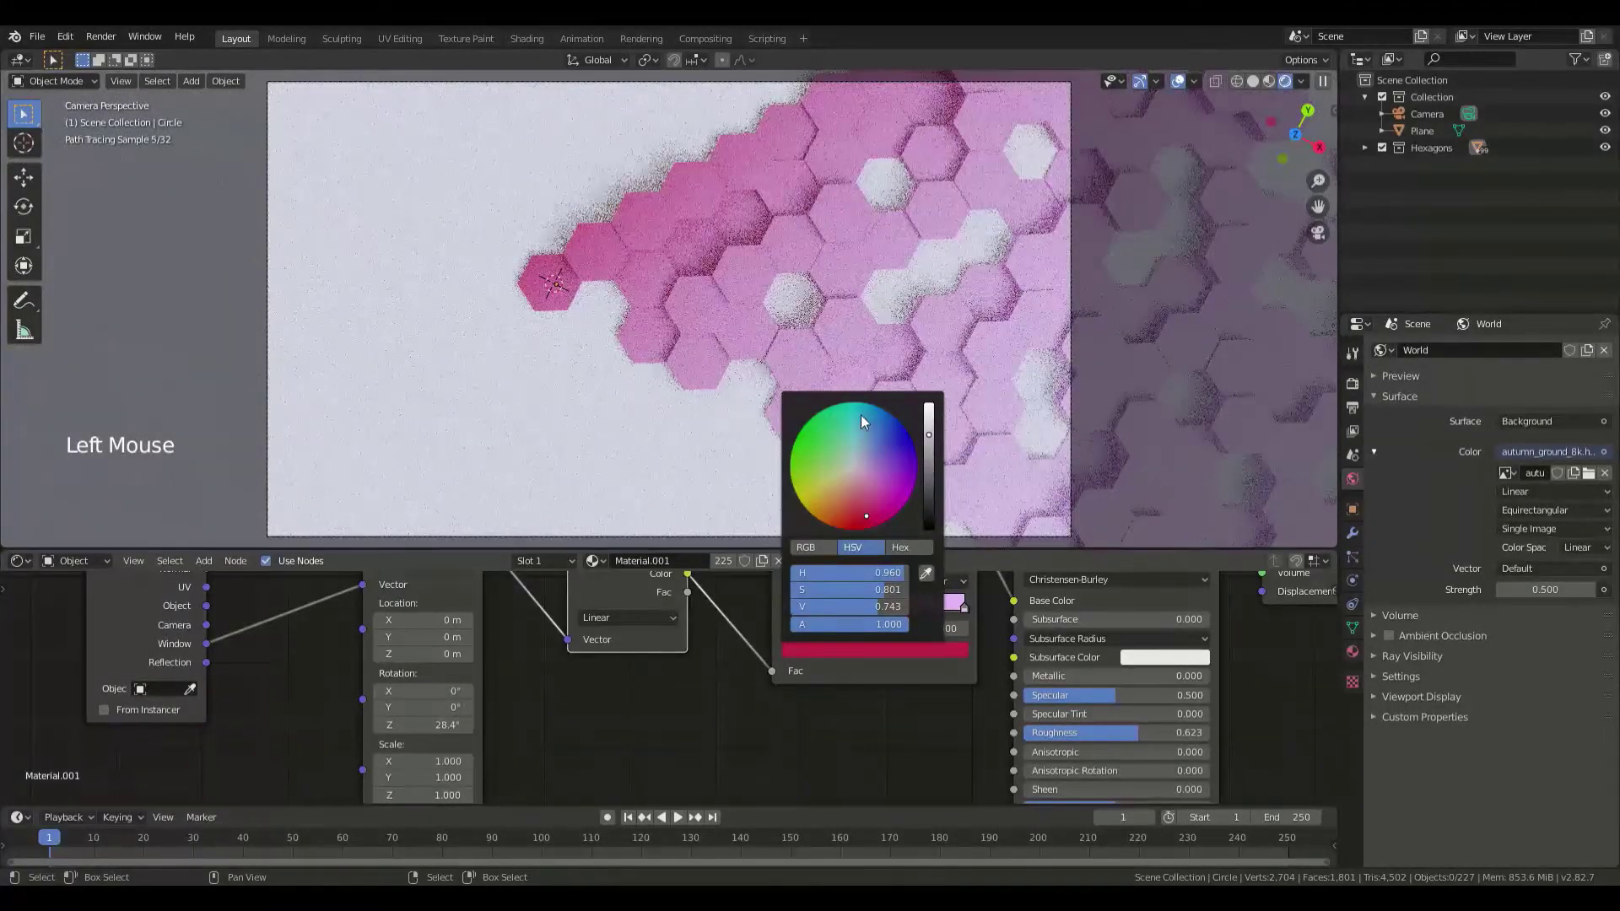
{"action": "left_click_drag", "start_coordinate": [929, 435], "coordinate": [929, 417]}
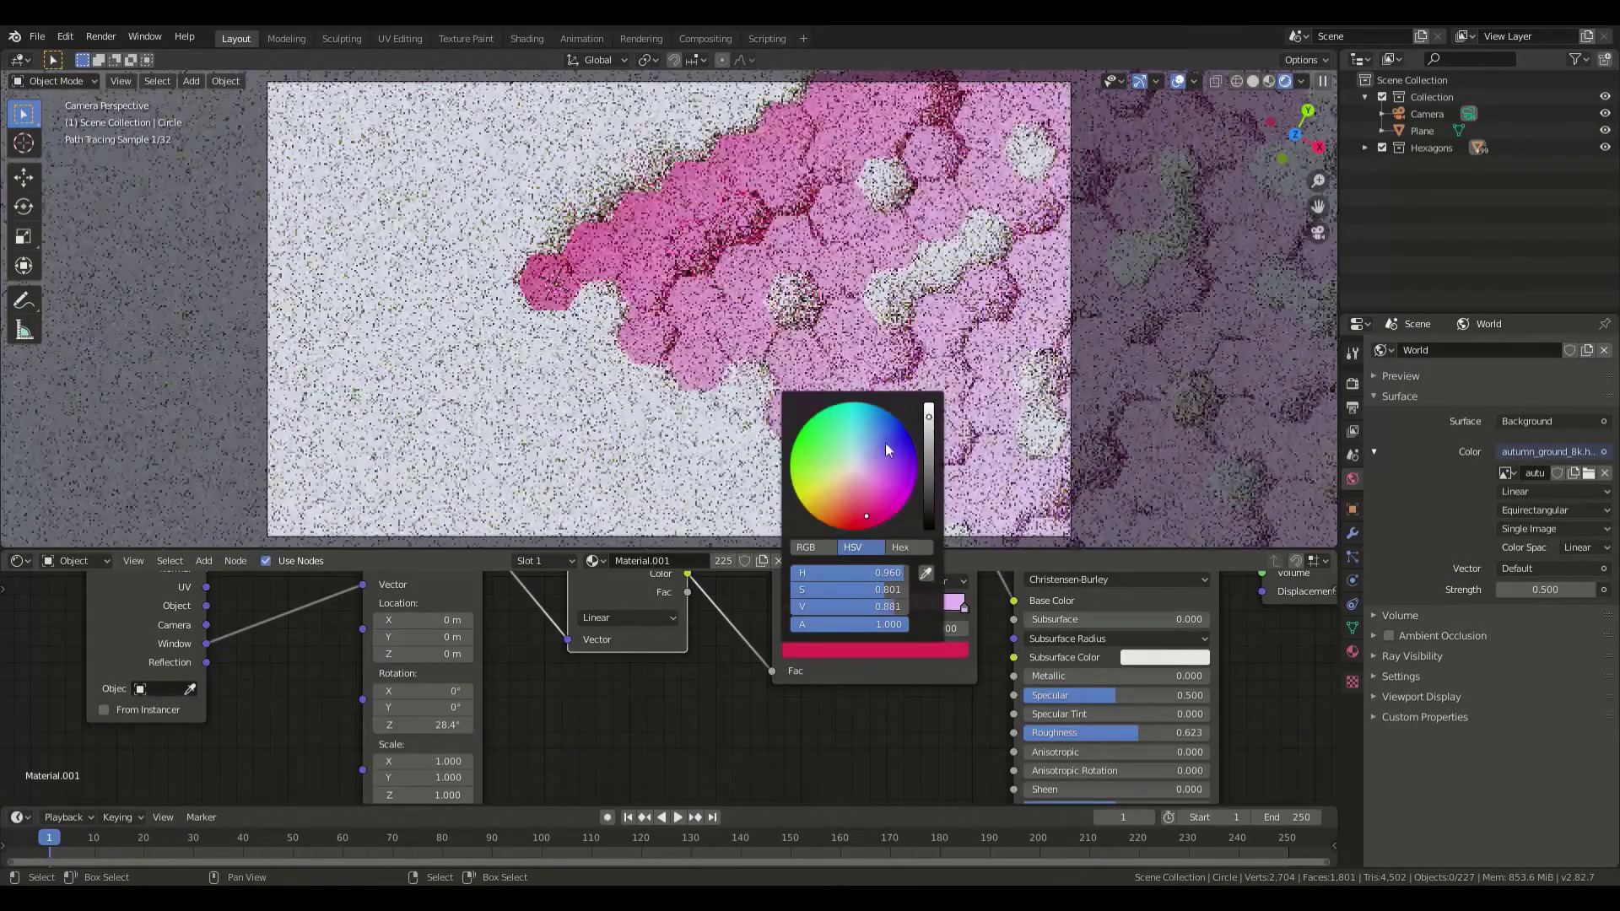
{"action": "left_click_drag", "start_coordinate": [868, 506], "coordinate": [862, 412]}
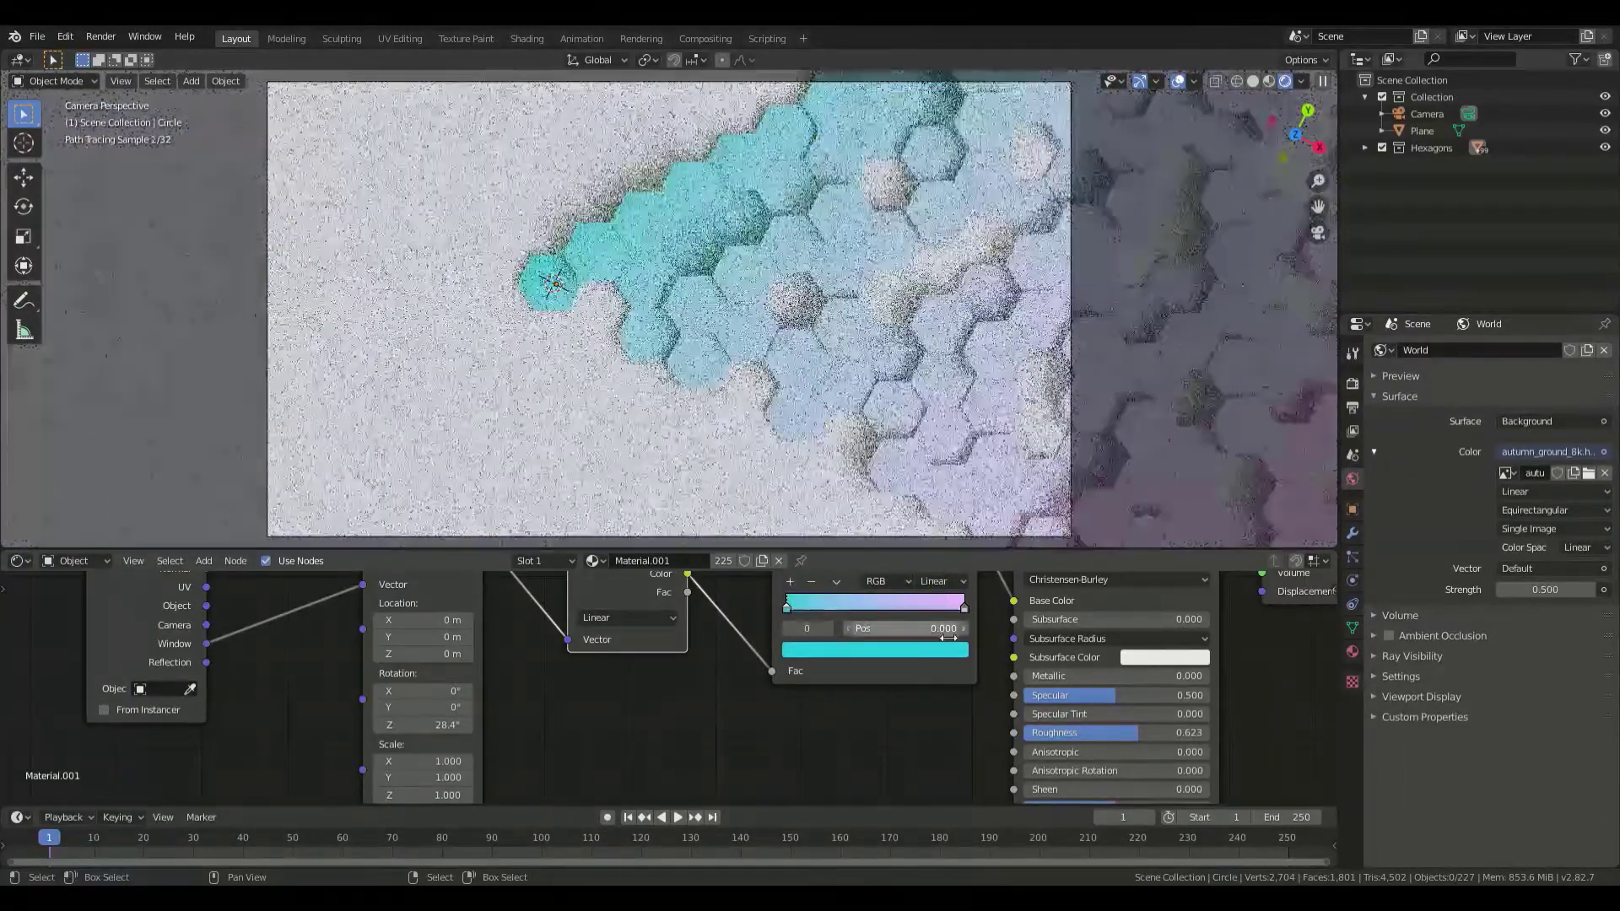
{"action": "left_click", "coordinate": [962, 607]}
{"action": "left_click", "coordinate": [936, 649]}
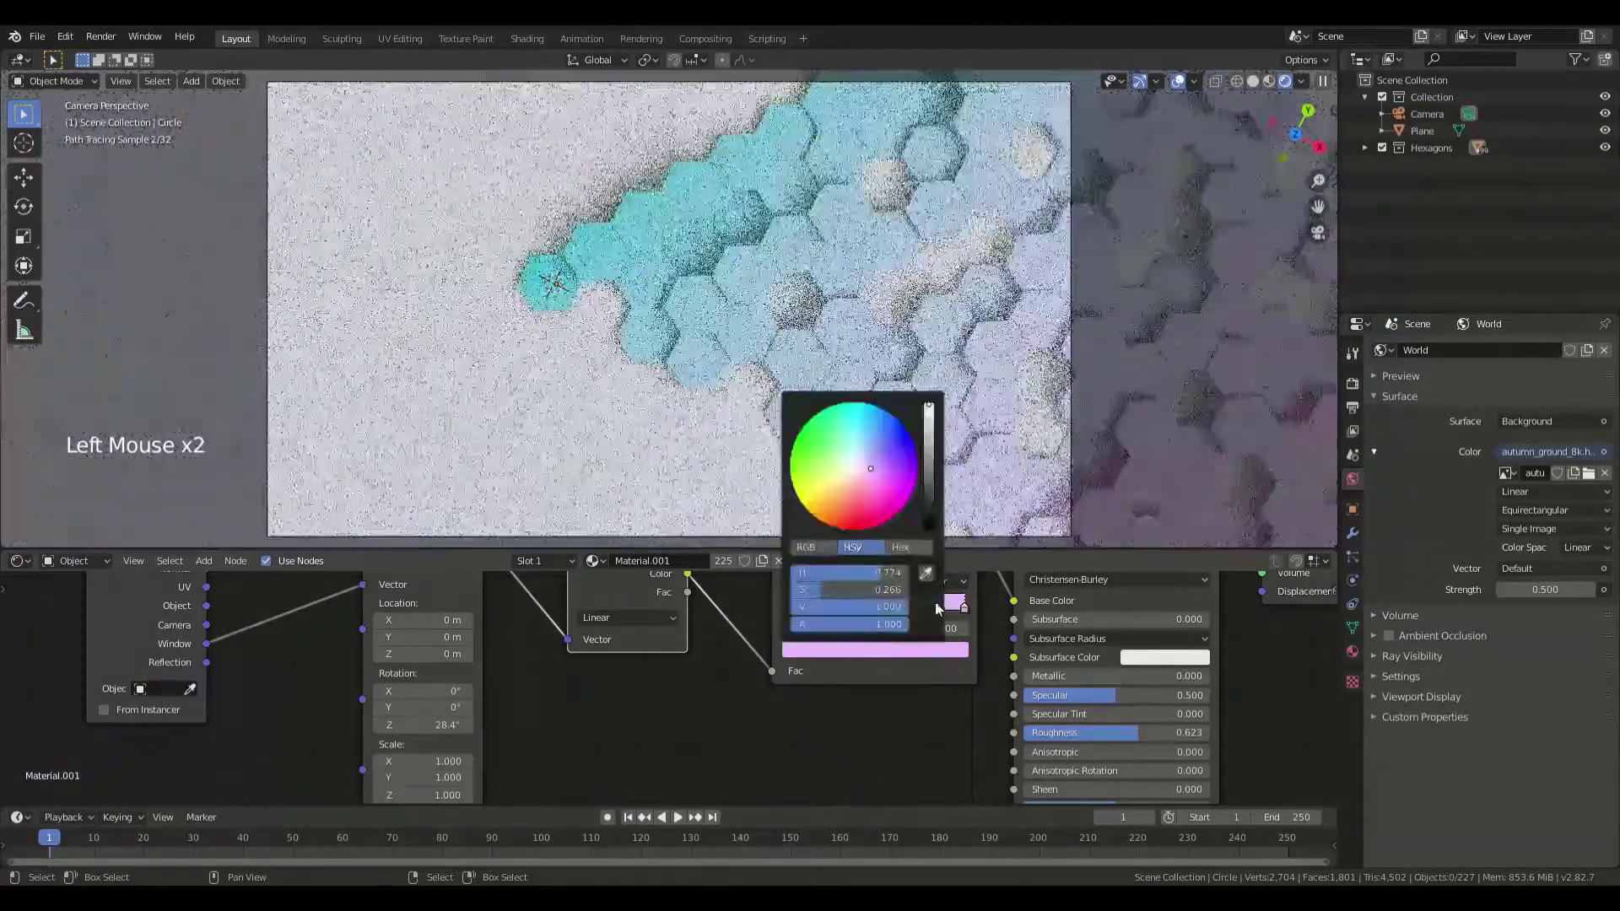
{"action": "left_click", "coordinate": [882, 485]}
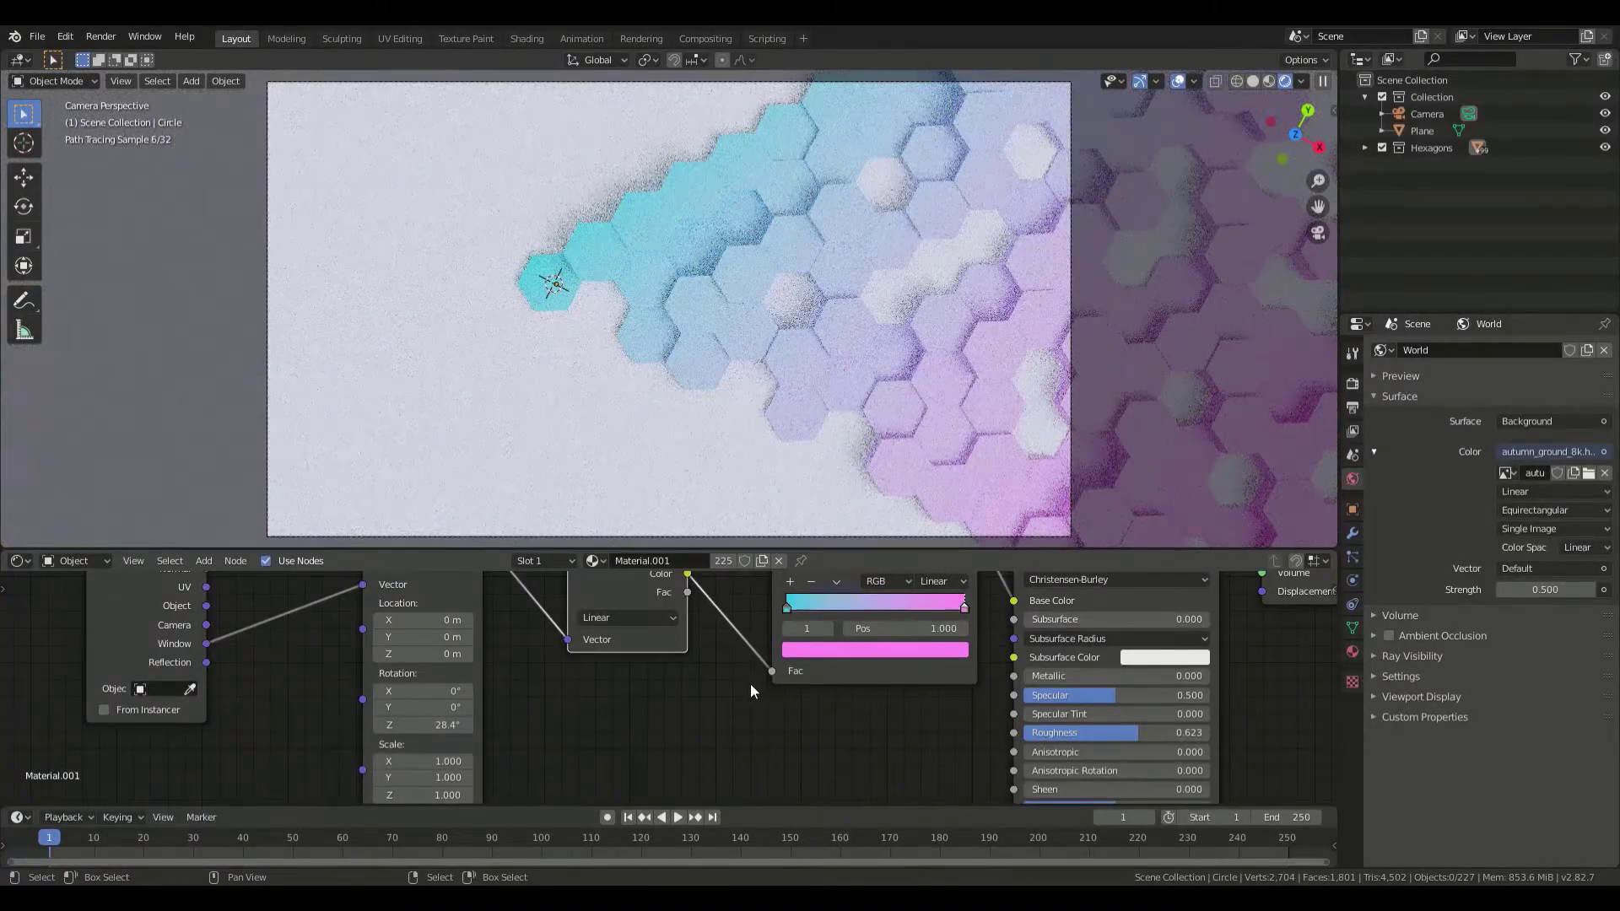
- Adjust the ColorRamp's cyan stop to Hue 0.502 and Saturation 1.000, and make the pink stop a vivid magenta
{"action": "left_click", "coordinate": [787, 606]}
{"action": "left_click", "coordinate": [787, 606]}
{"action": "left_click", "coordinate": [847, 648]}
{"action": "left_click_drag", "start_coordinate": [869, 430], "coordinate": [855, 402]}
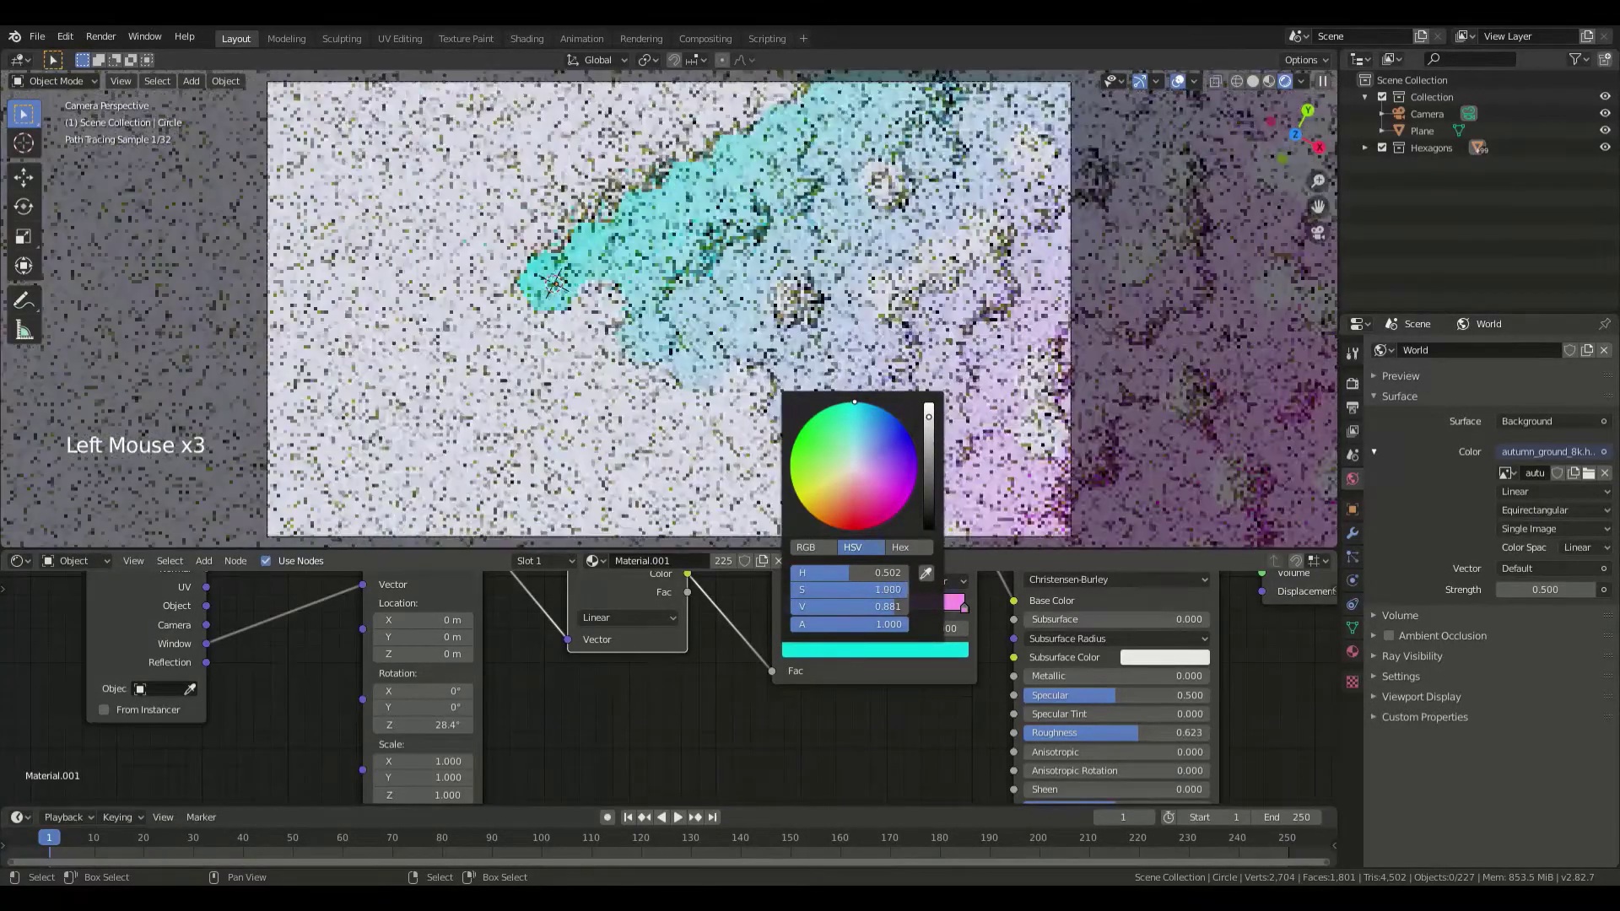
{"action": "left_click", "coordinate": [964, 609]}
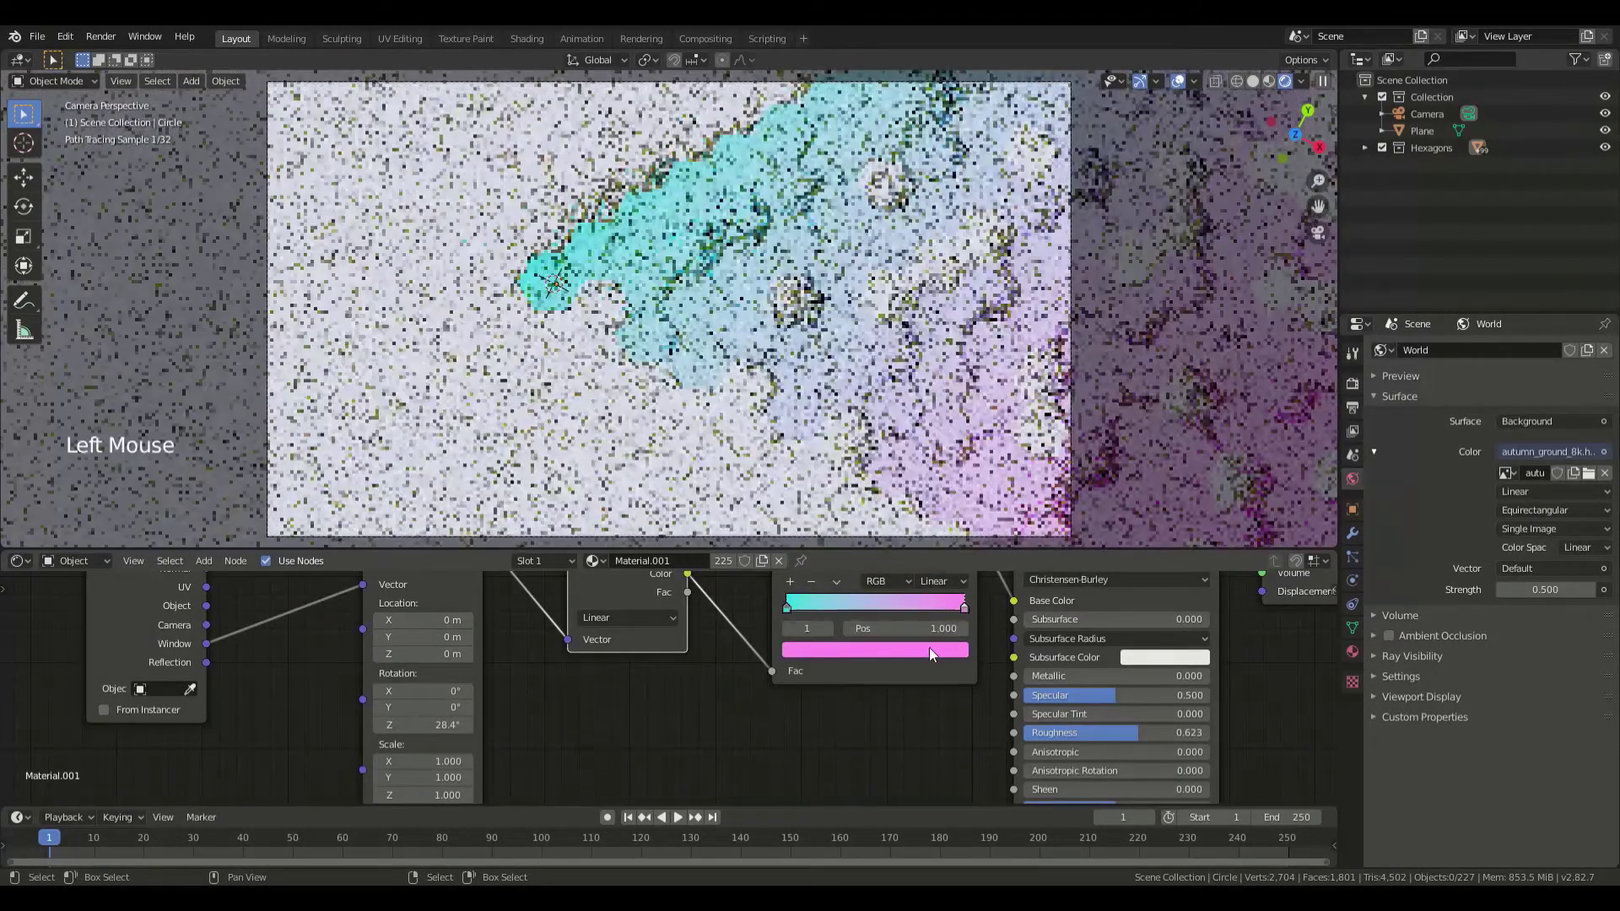
{"action": "left_click", "coordinate": [927, 648]}
{"action": "left_click_drag", "start_coordinate": [879, 494], "coordinate": [892, 499]}
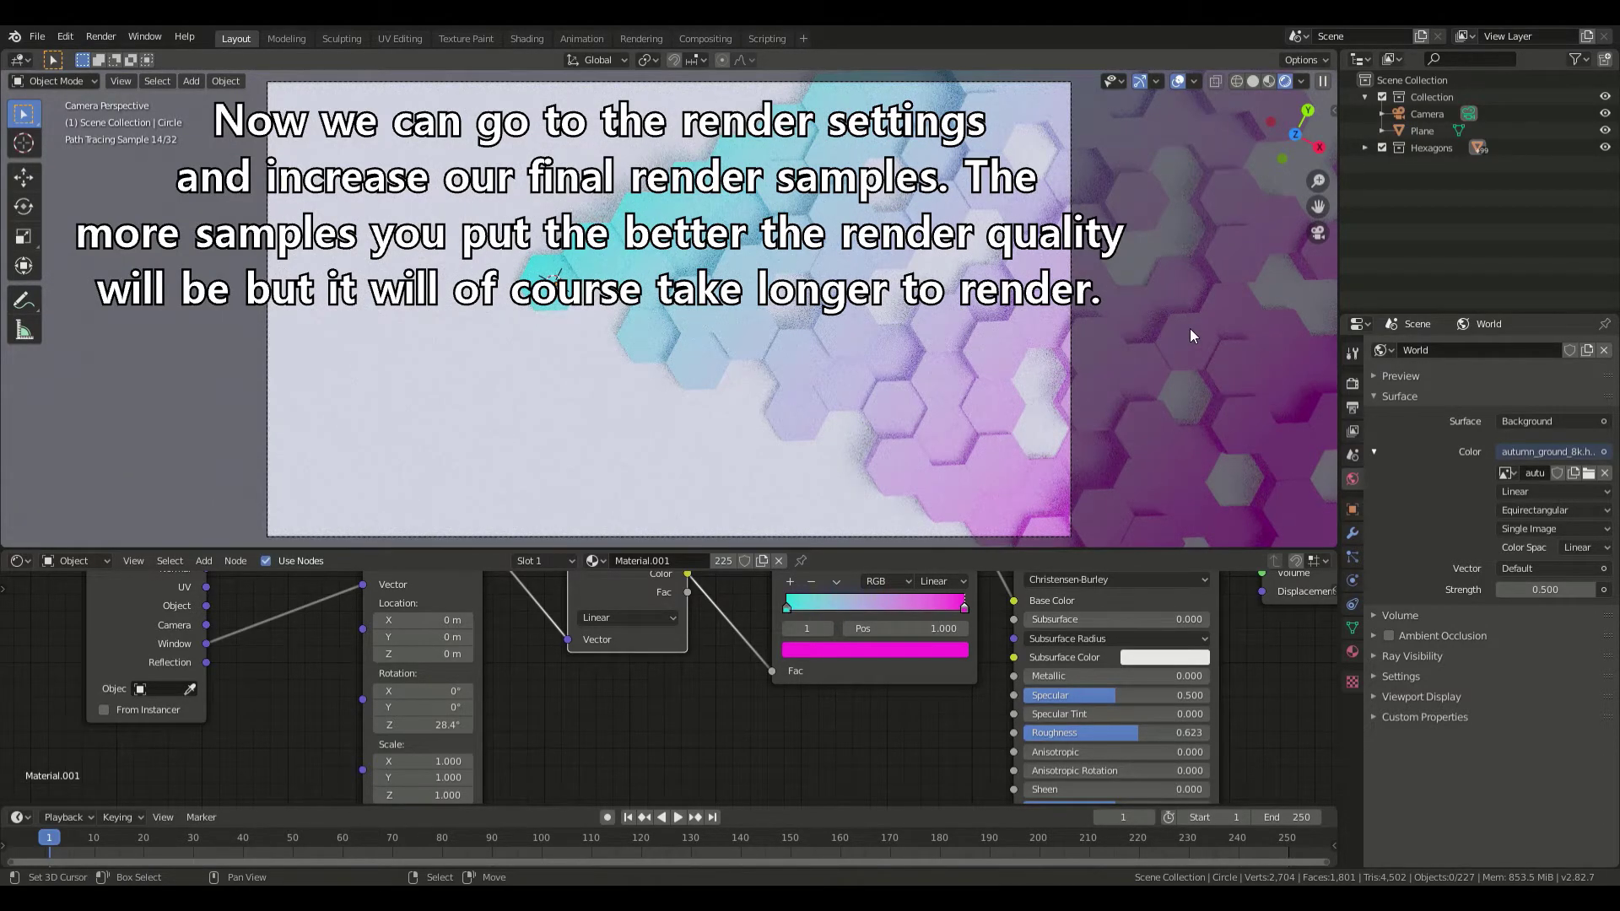
- Set the Cycles render samples to 1500 and enable Denoising for the view layer
{"action": "left_click", "coordinate": [1350, 386]}
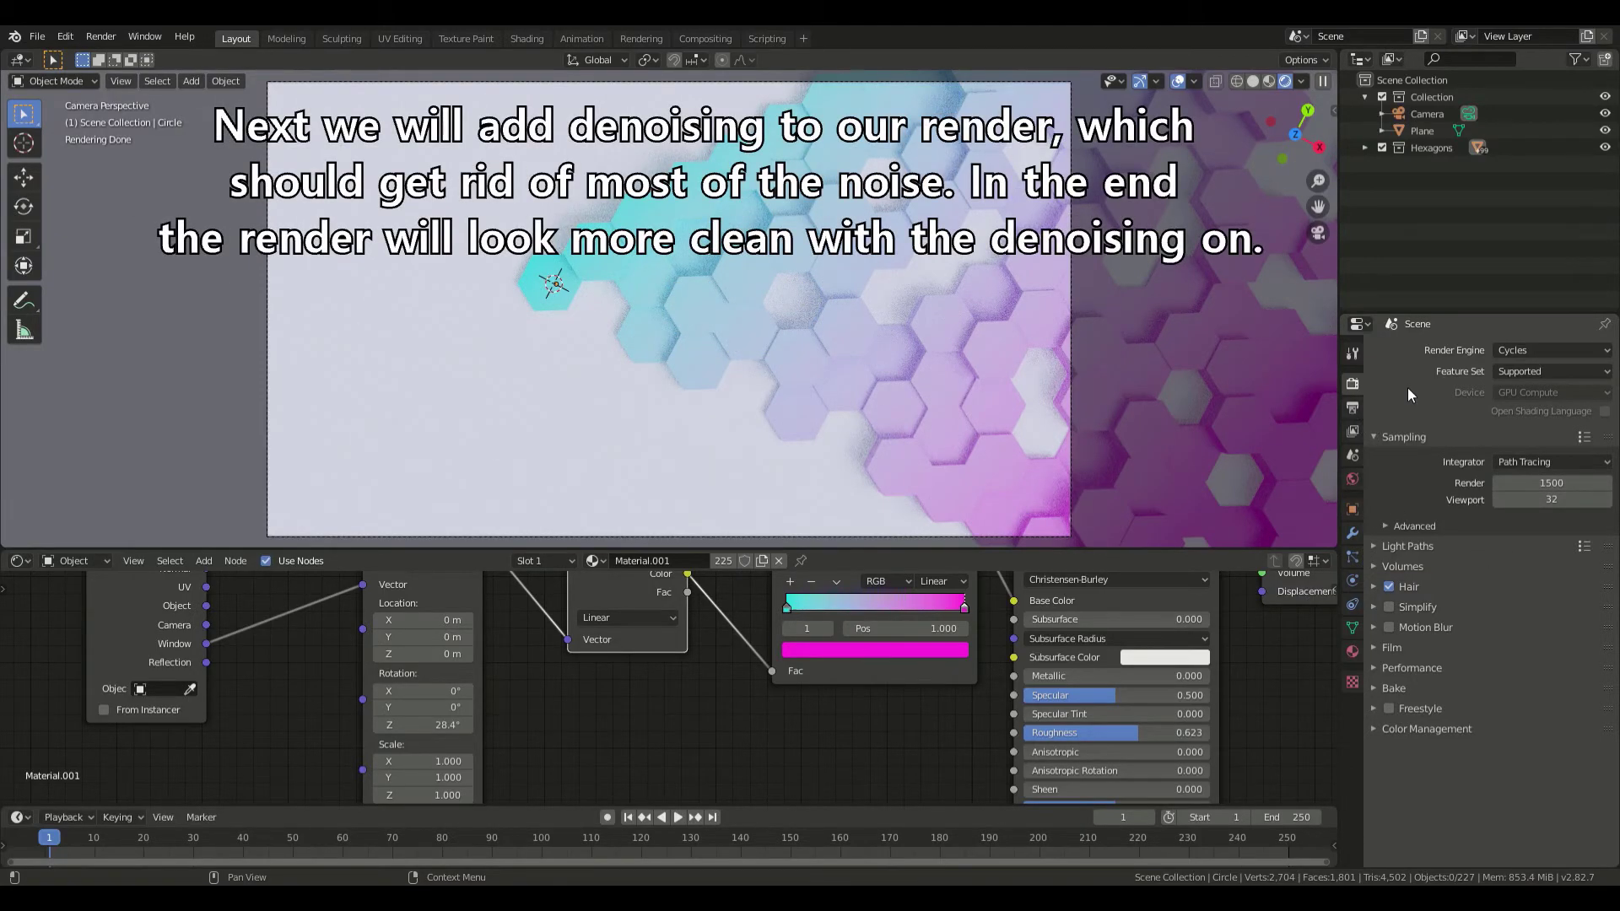
{"action": "left_click", "coordinate": [1353, 433]}
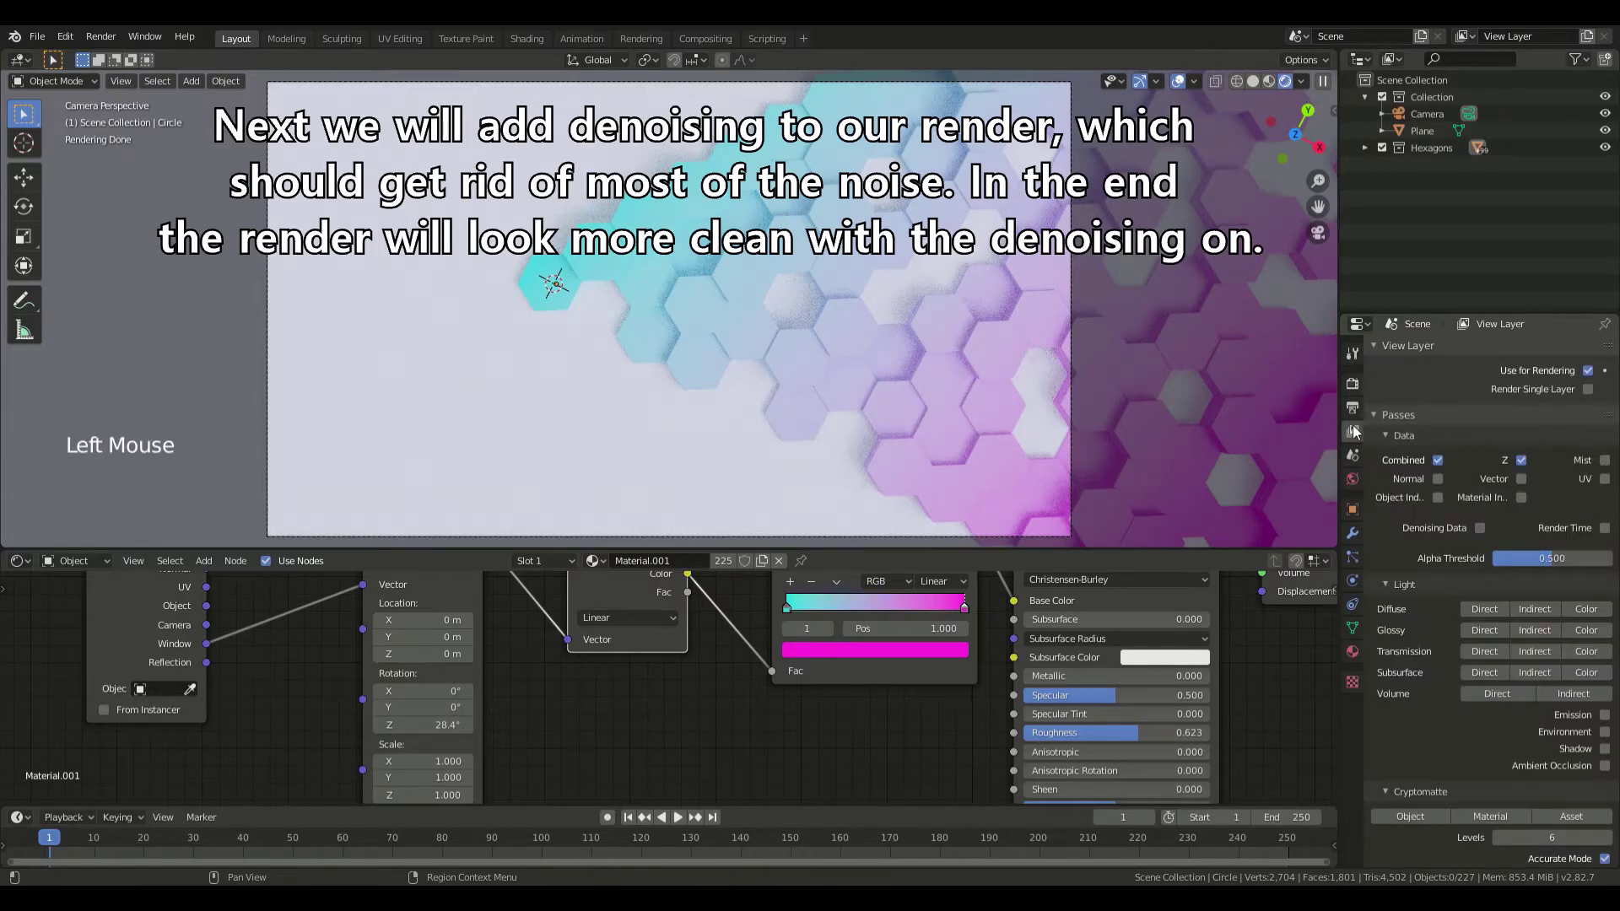
{"action": "left_click", "coordinate": [1373, 345]}
{"action": "left_click", "coordinate": [1372, 365]}
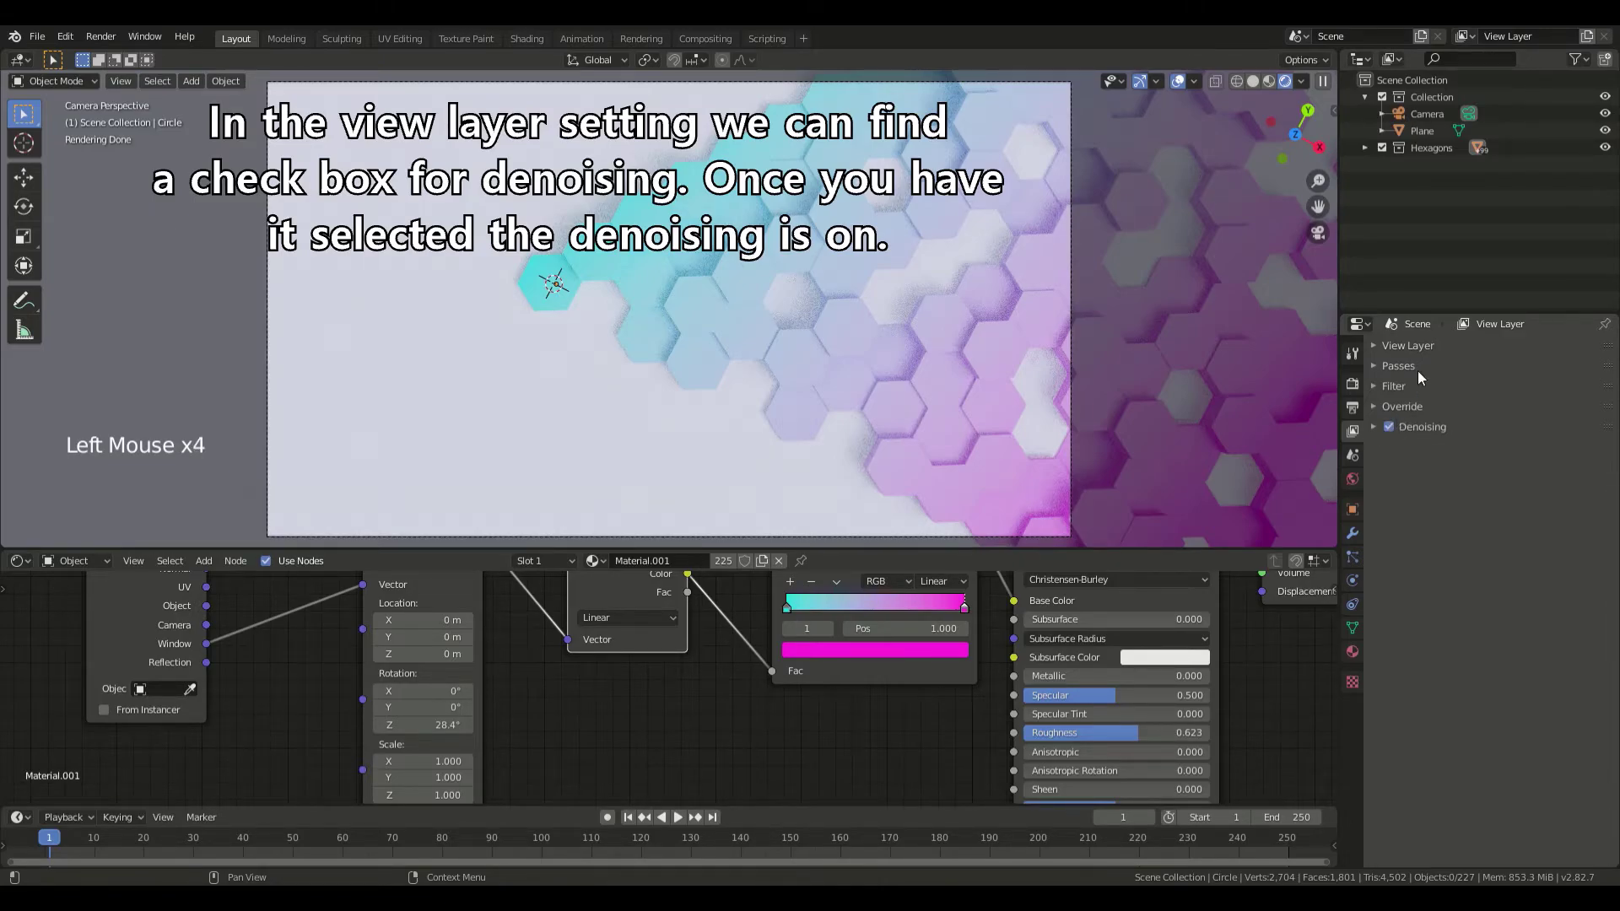
- Create a new material for the plane and move its shader nodes toward the middle of the node editor
{"action": "left_click", "coordinate": [1394, 128]}
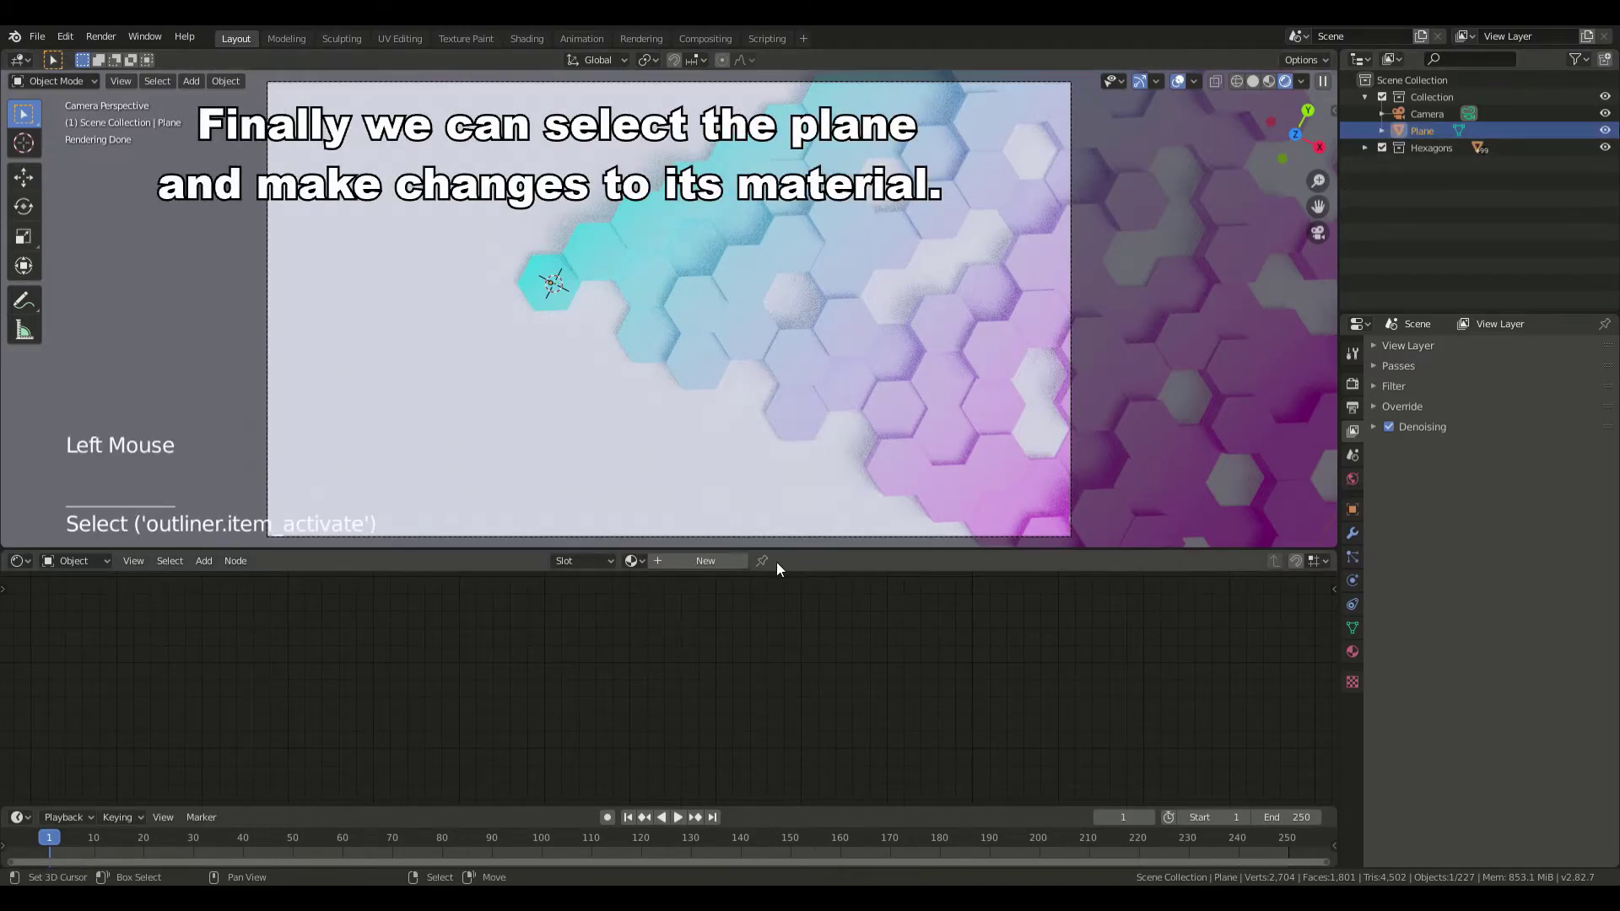
{"action": "left_click", "coordinate": [685, 565]}
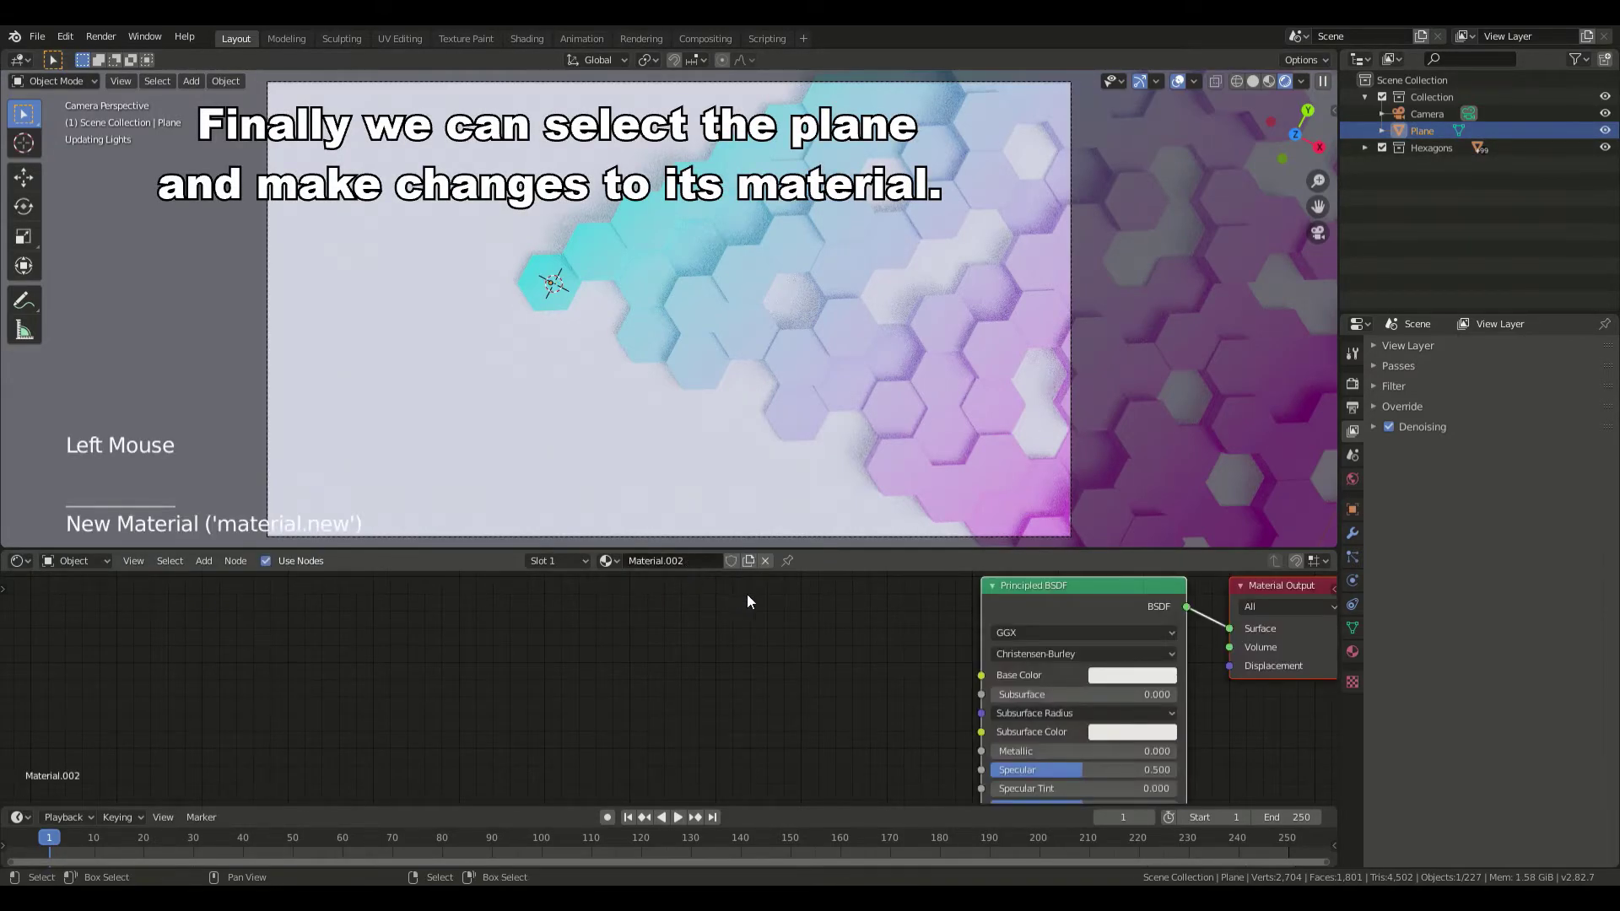
{"action": "left_click_drag", "start_coordinate": [1045, 600], "coordinate": [619, 614]}
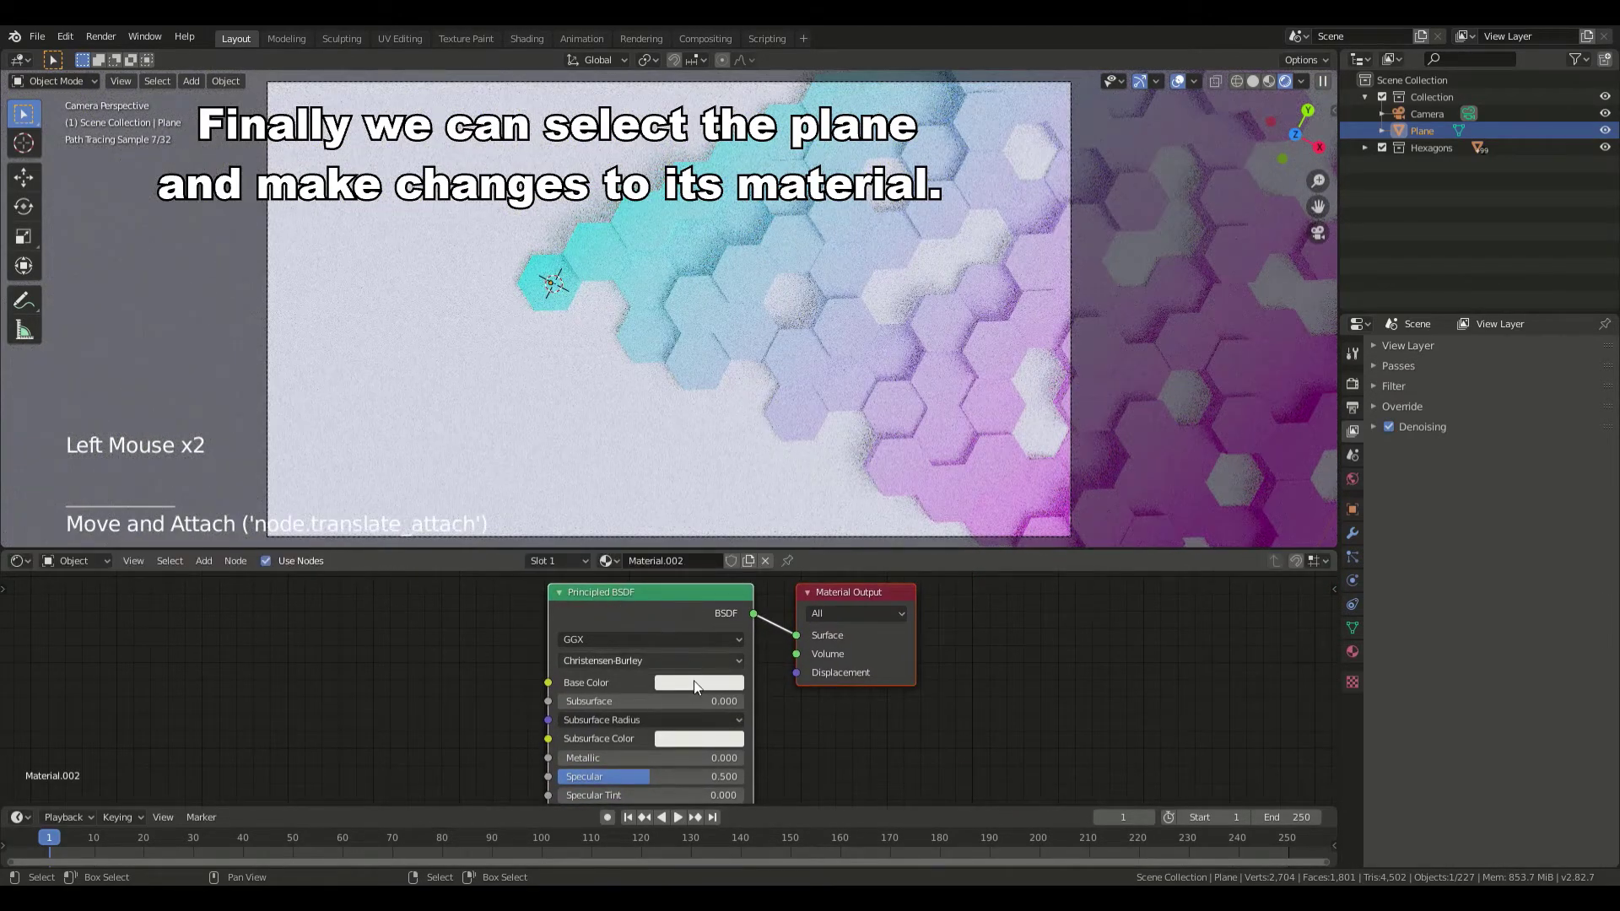
- Try an orange and then a dark purple Base Color on the plane's material
{"action": "left_click", "coordinate": [680, 685]}
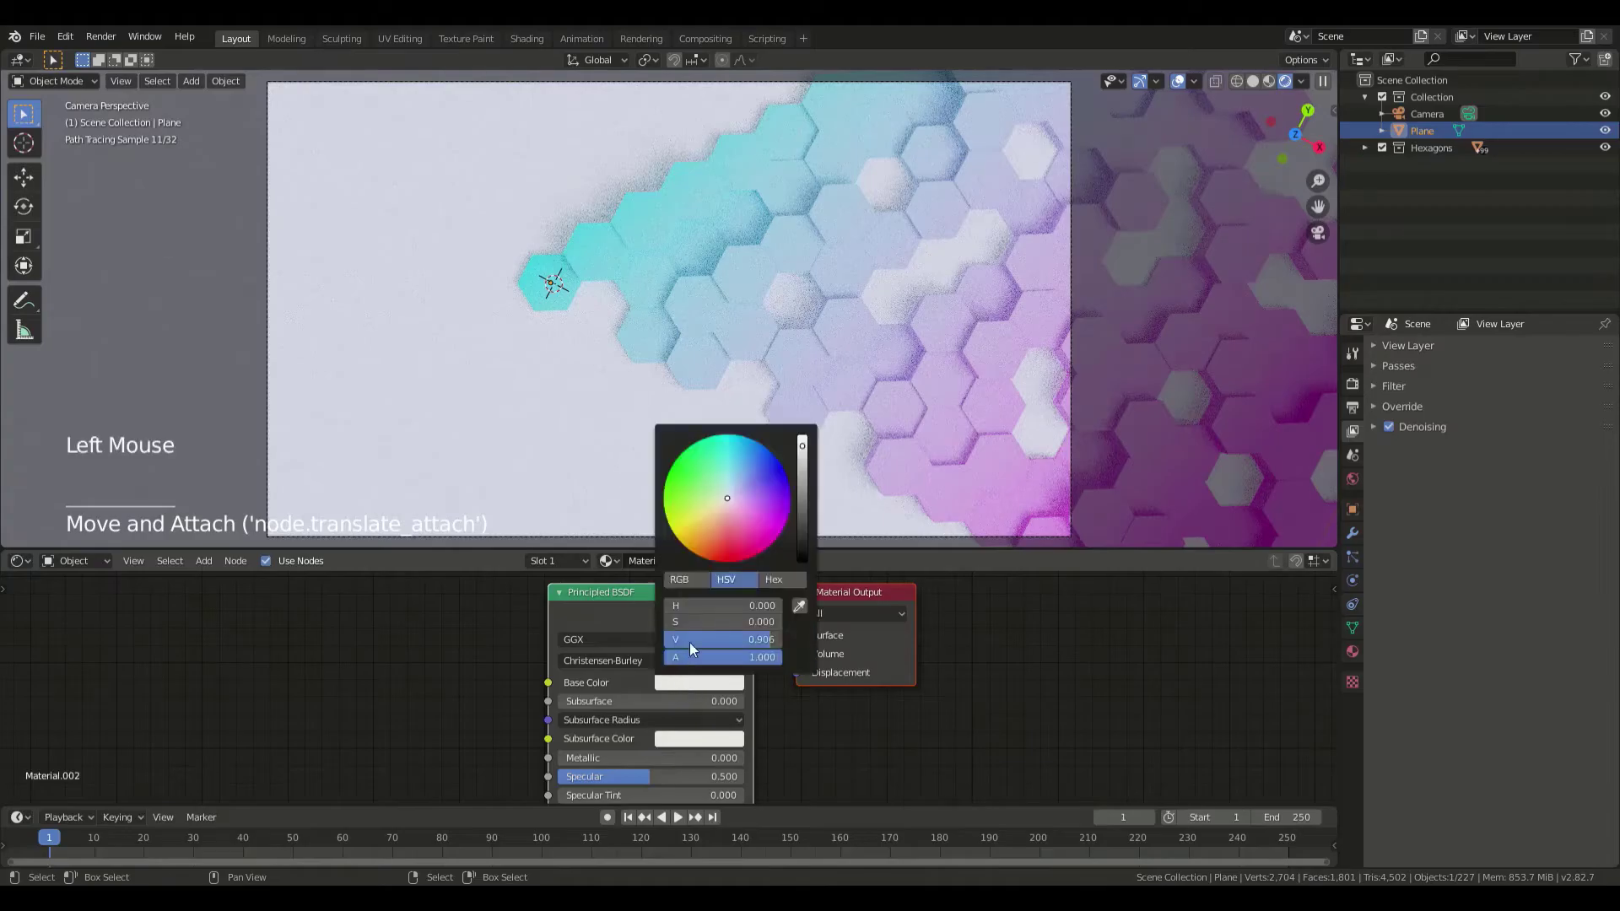
{"action": "left_click_drag", "start_coordinate": [738, 528], "coordinate": [699, 538]}
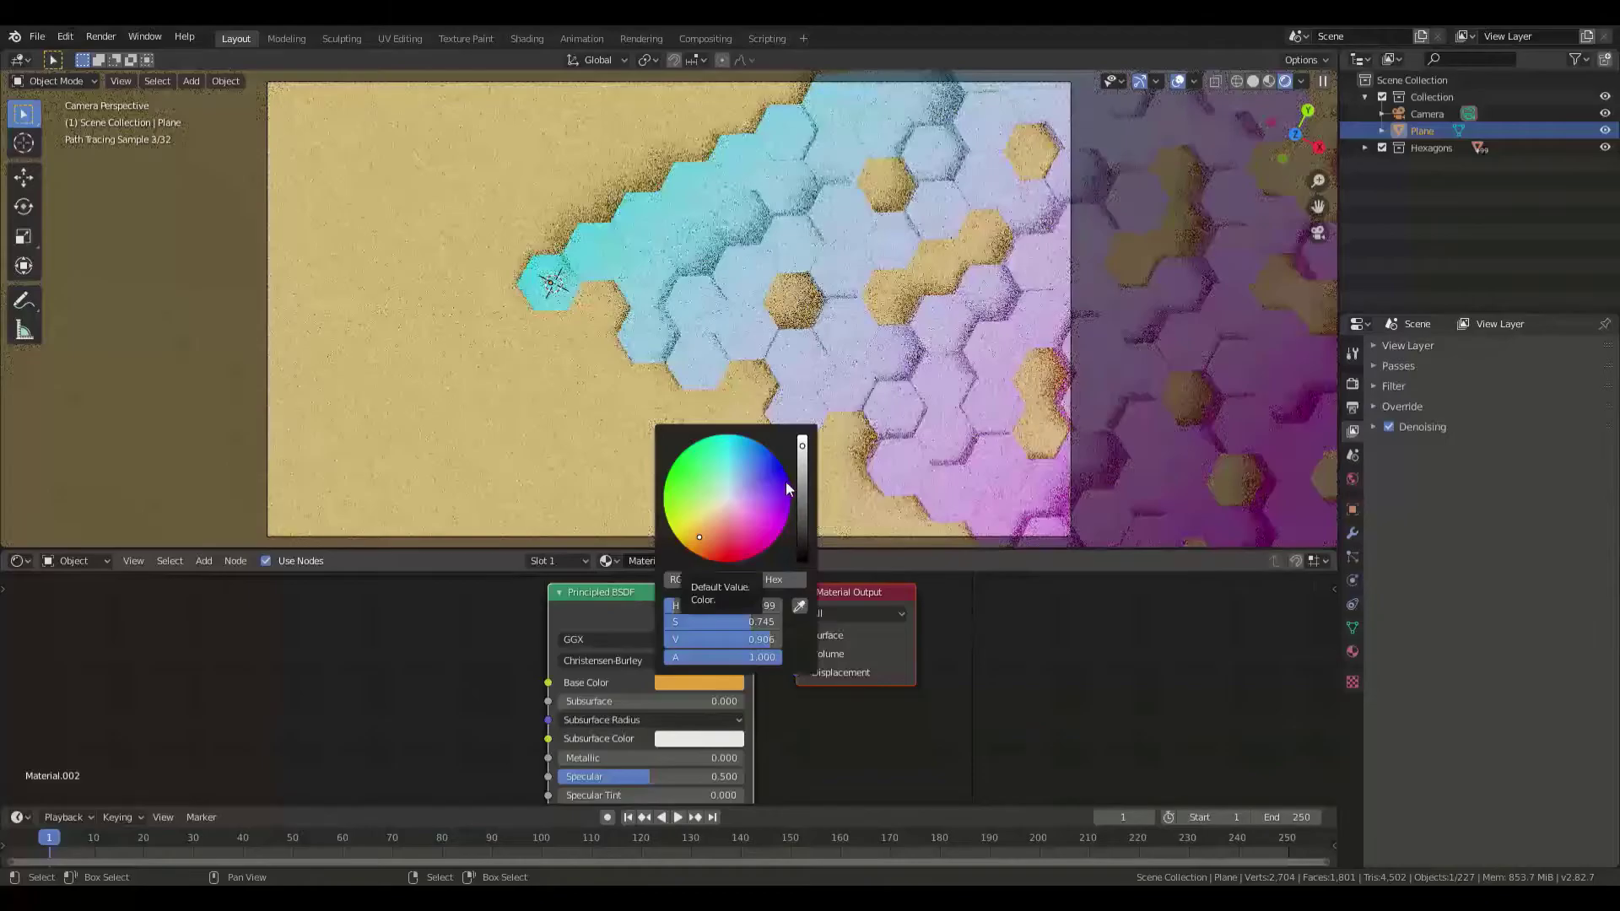
{"action": "left_click", "coordinate": [802, 484]}
{"action": "left_click_drag", "start_coordinate": [802, 484], "coordinate": [762, 511]}
{"action": "left_click", "coordinate": [751, 530]}
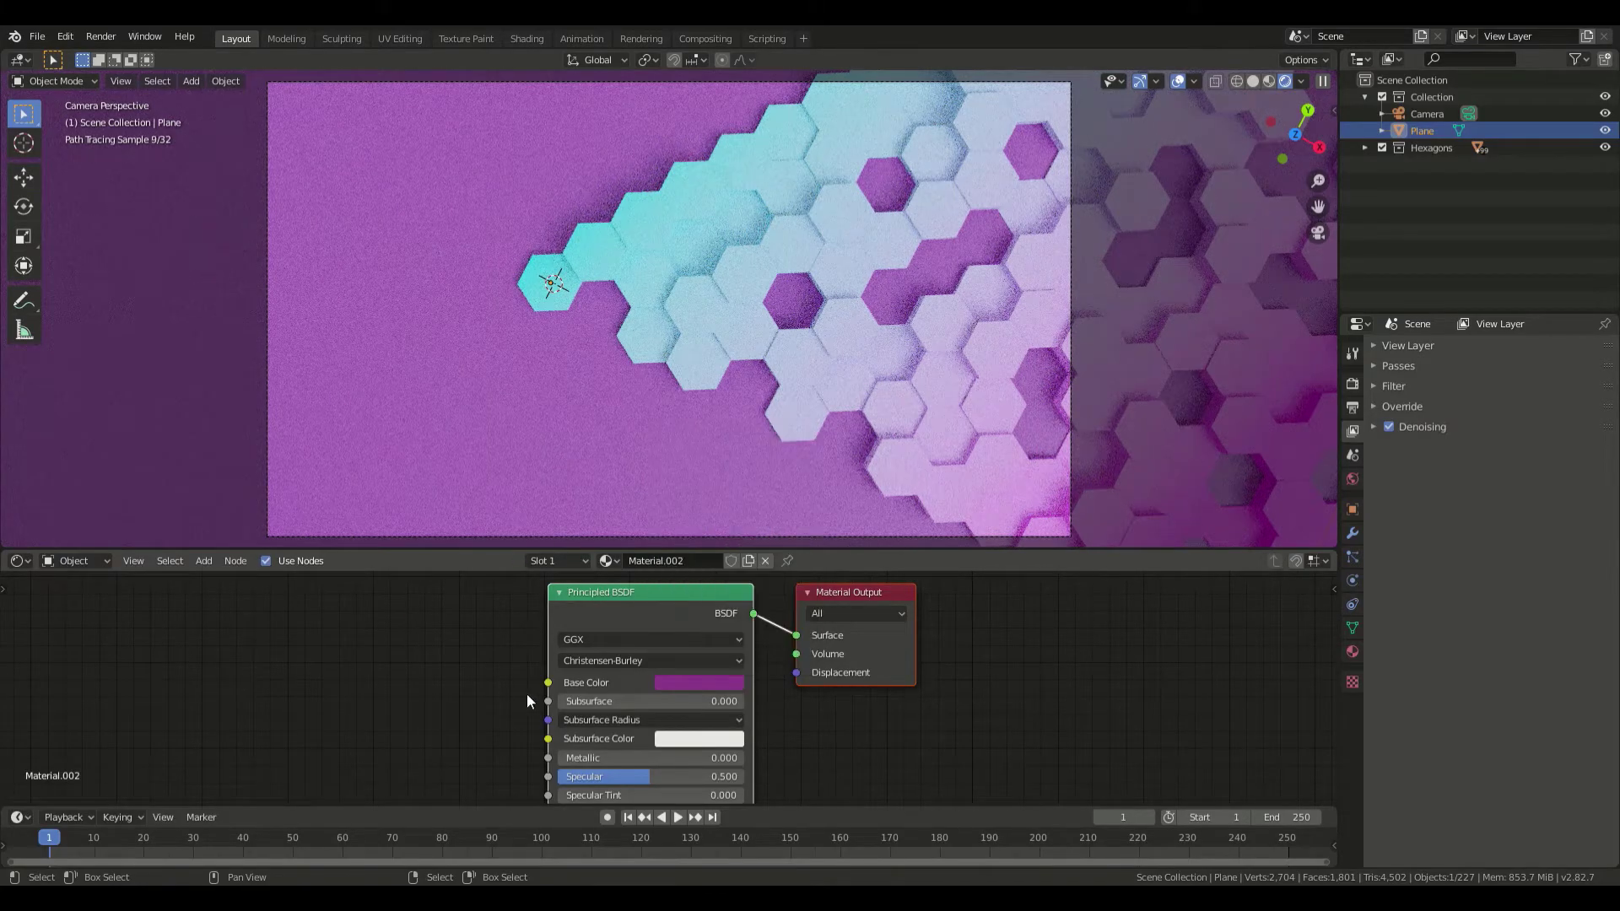
- Make the plane's material metallic and shiny with Metallic 0.705 and Roughness 0.245
{"action": "left_click_drag", "start_coordinate": [1333, 629], "coordinate": [1332, 666]}
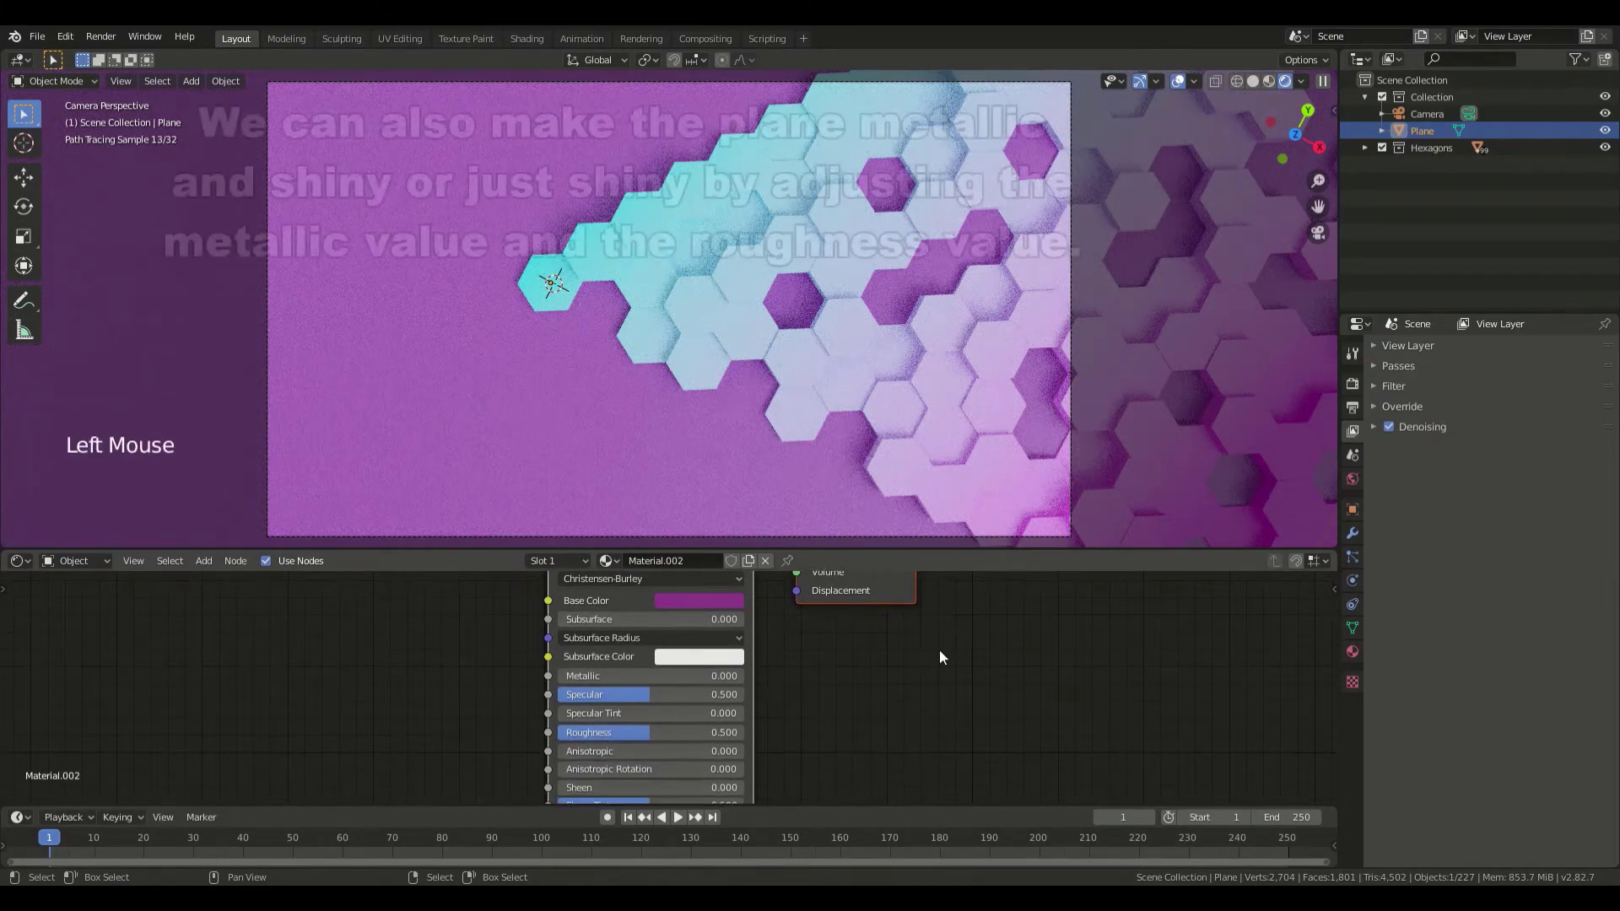
{"action": "left_click_drag", "start_coordinate": [634, 680], "coordinate": [690, 681]}
{"action": "left_click_drag", "start_coordinate": [651, 732], "coordinate": [604, 732]}
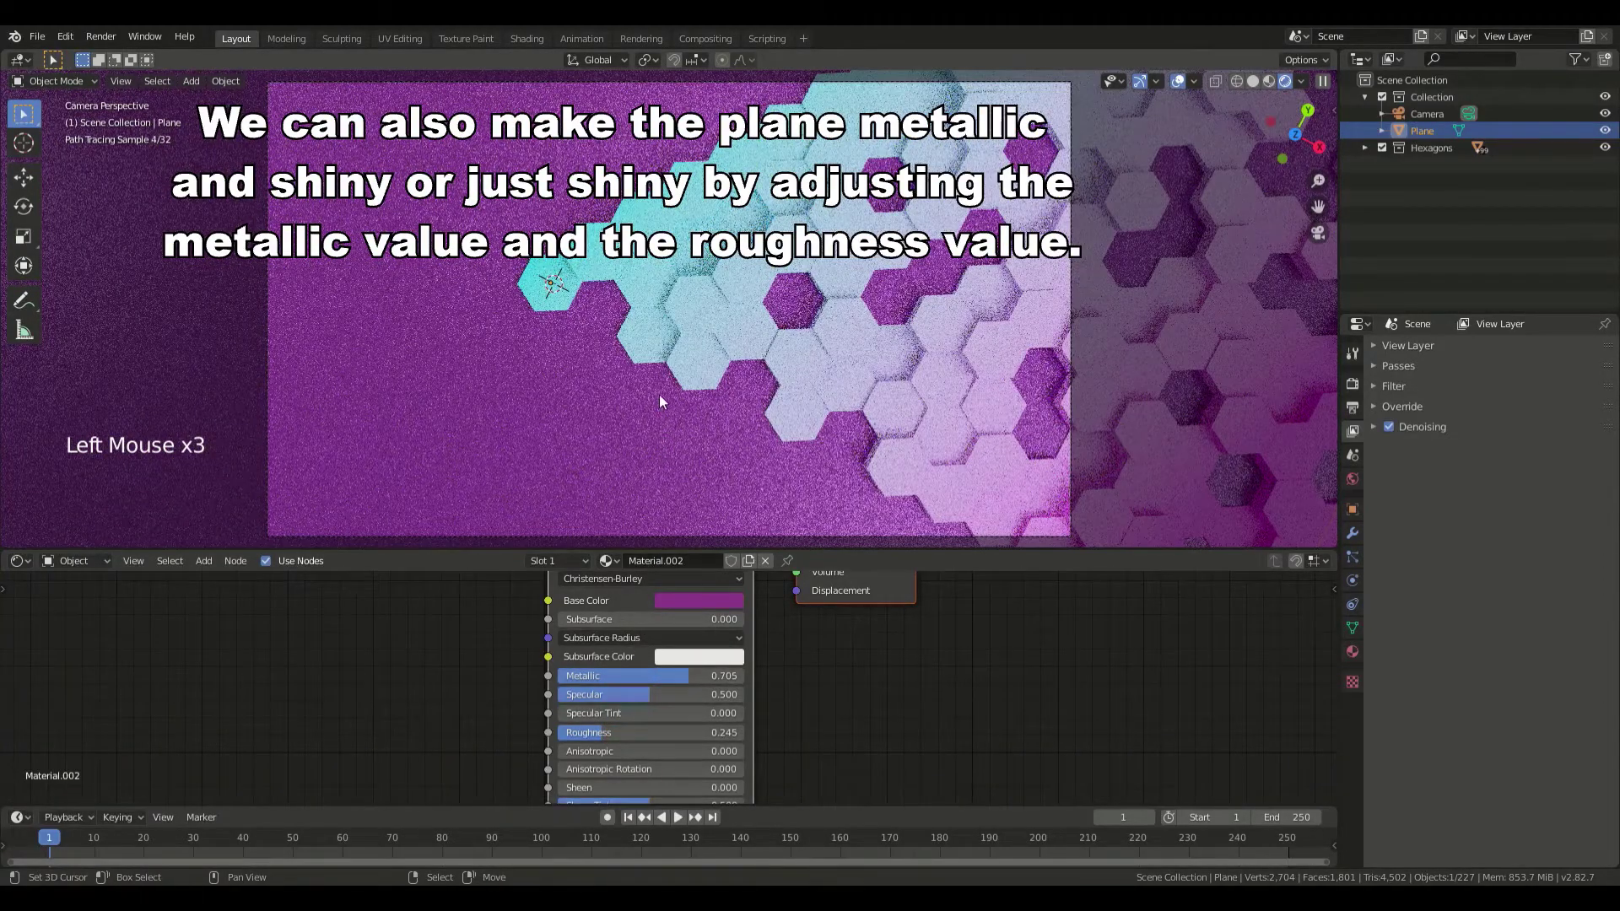
- Make the plane material's Base Color pure white with Saturation 0.000 and Value 1.000
{"action": "left_click", "coordinate": [697, 600]}
{"action": "left_click_drag", "start_coordinate": [796, 417], "coordinate": [801, 355]}
{"action": "left_click_drag", "start_coordinate": [723, 537], "coordinate": [674, 538]}
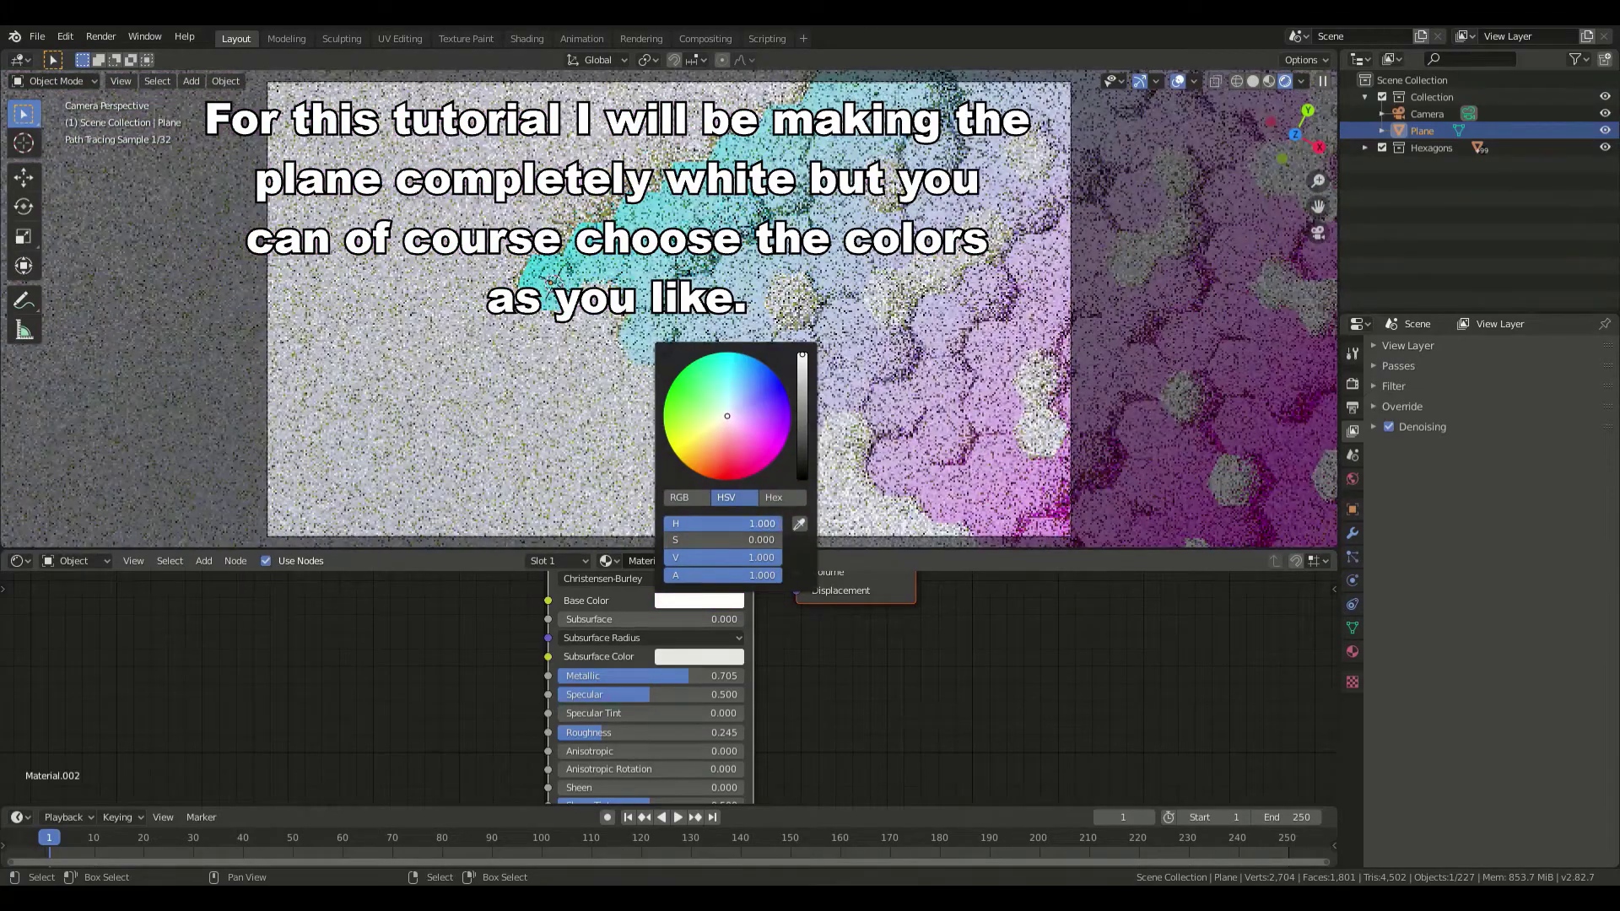
- Set the plane material's Metallic to 0.000 and Roughness to 0.459
{"action": "left_click_drag", "start_coordinate": [691, 671], "coordinate": [559, 675]}
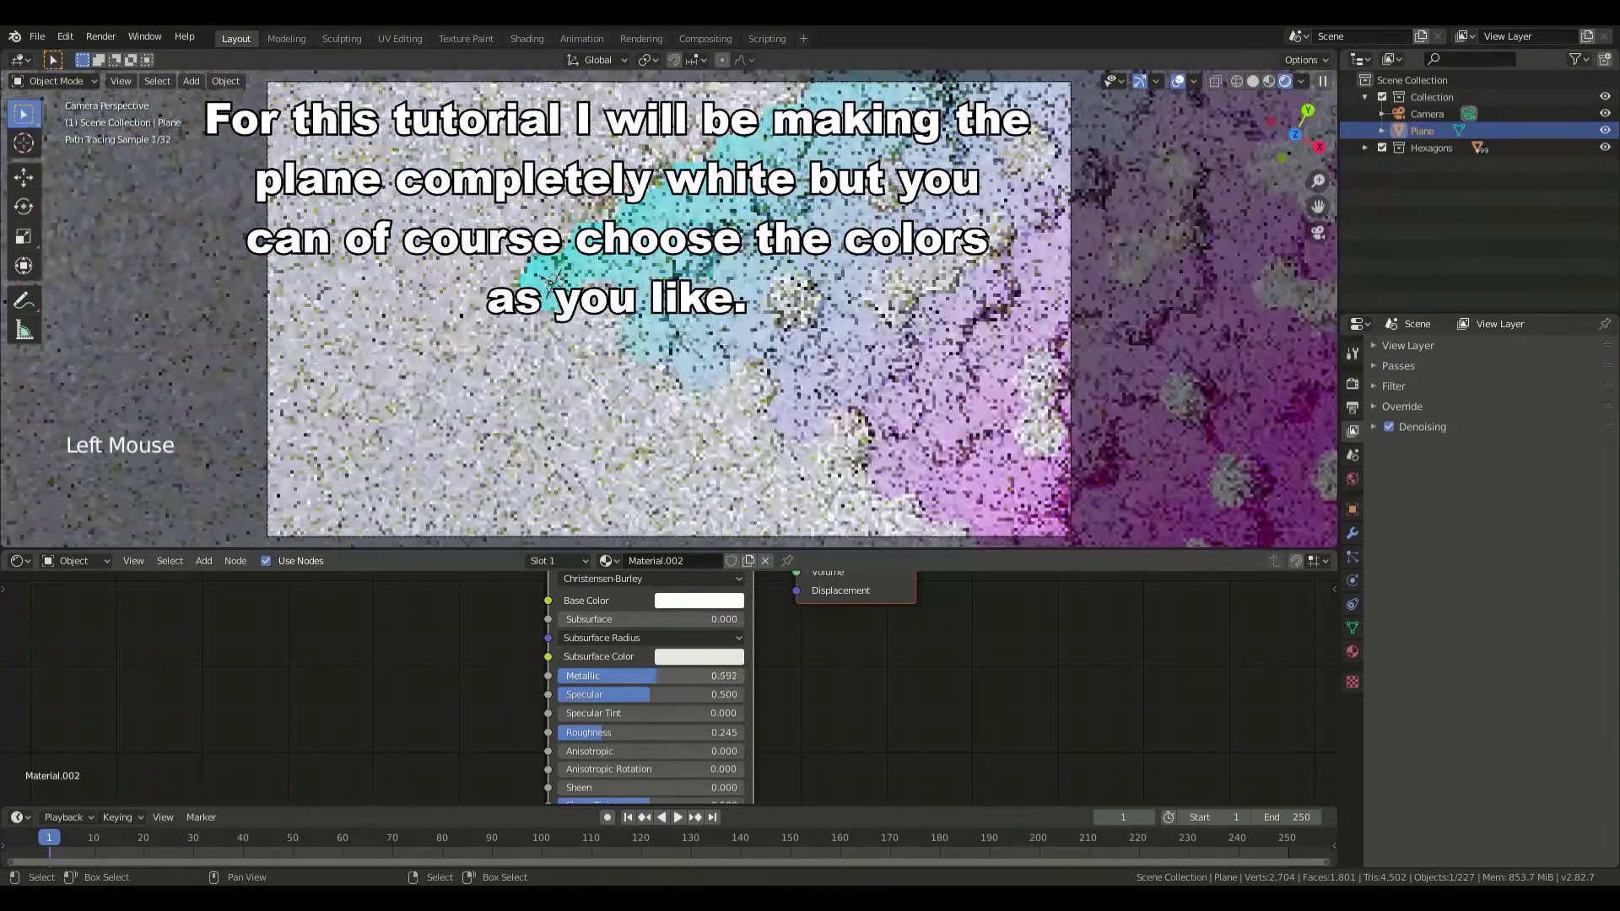
{"action": "left_click_drag", "start_coordinate": [614, 735], "coordinate": [654, 736]}
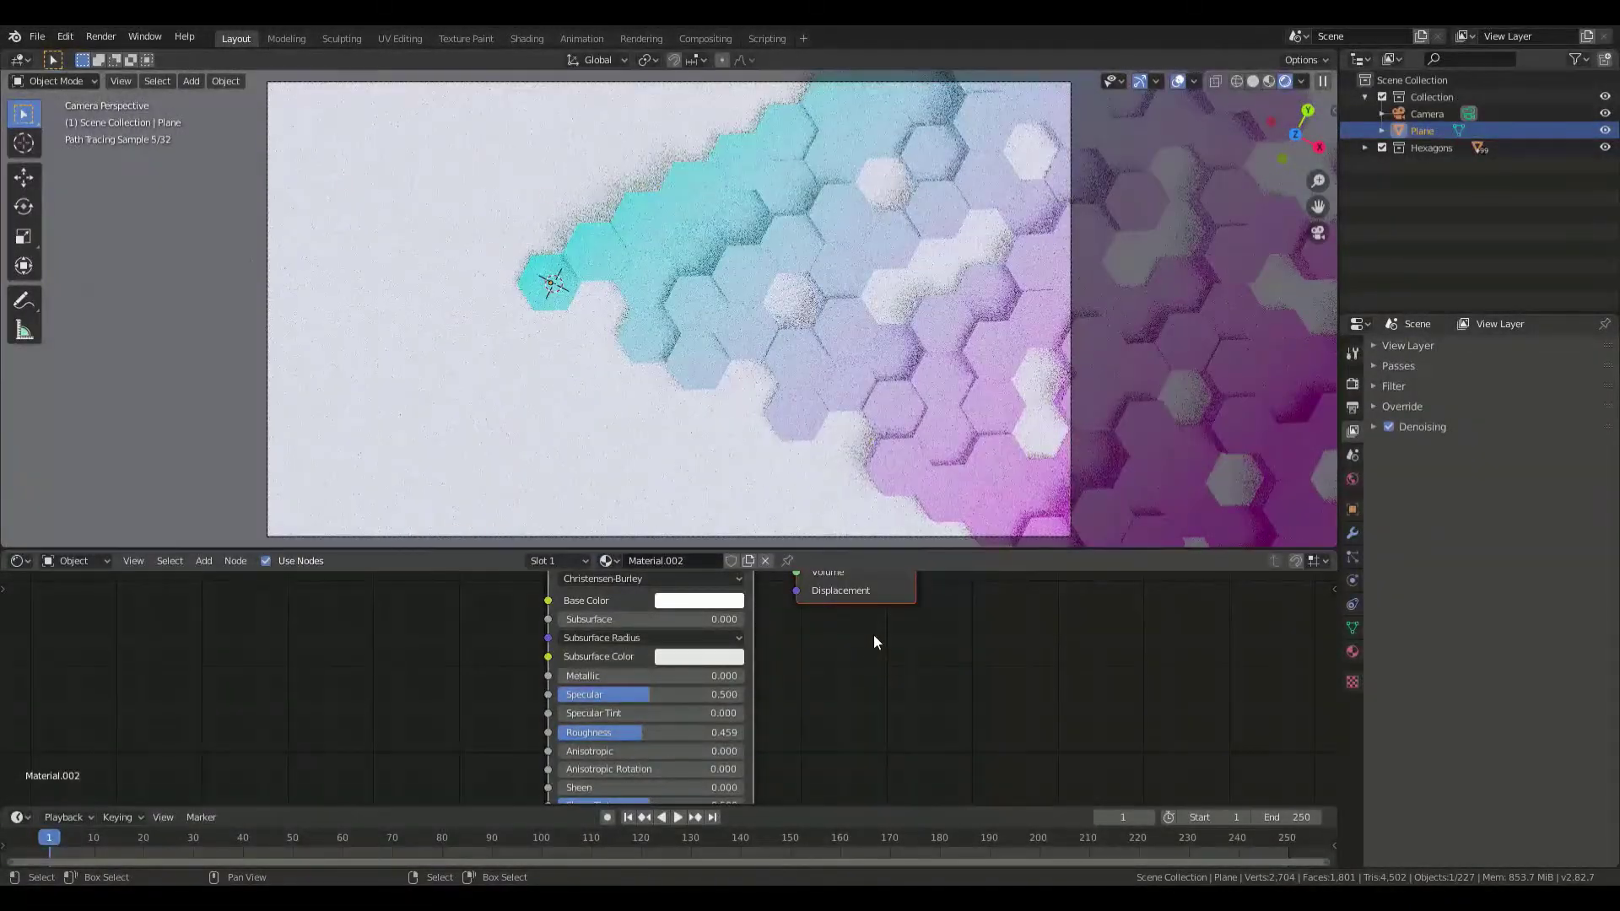
- Close the shader editor by joining its area into the 3D viewport
{"action": "right_click", "coordinate": [1201, 558]}
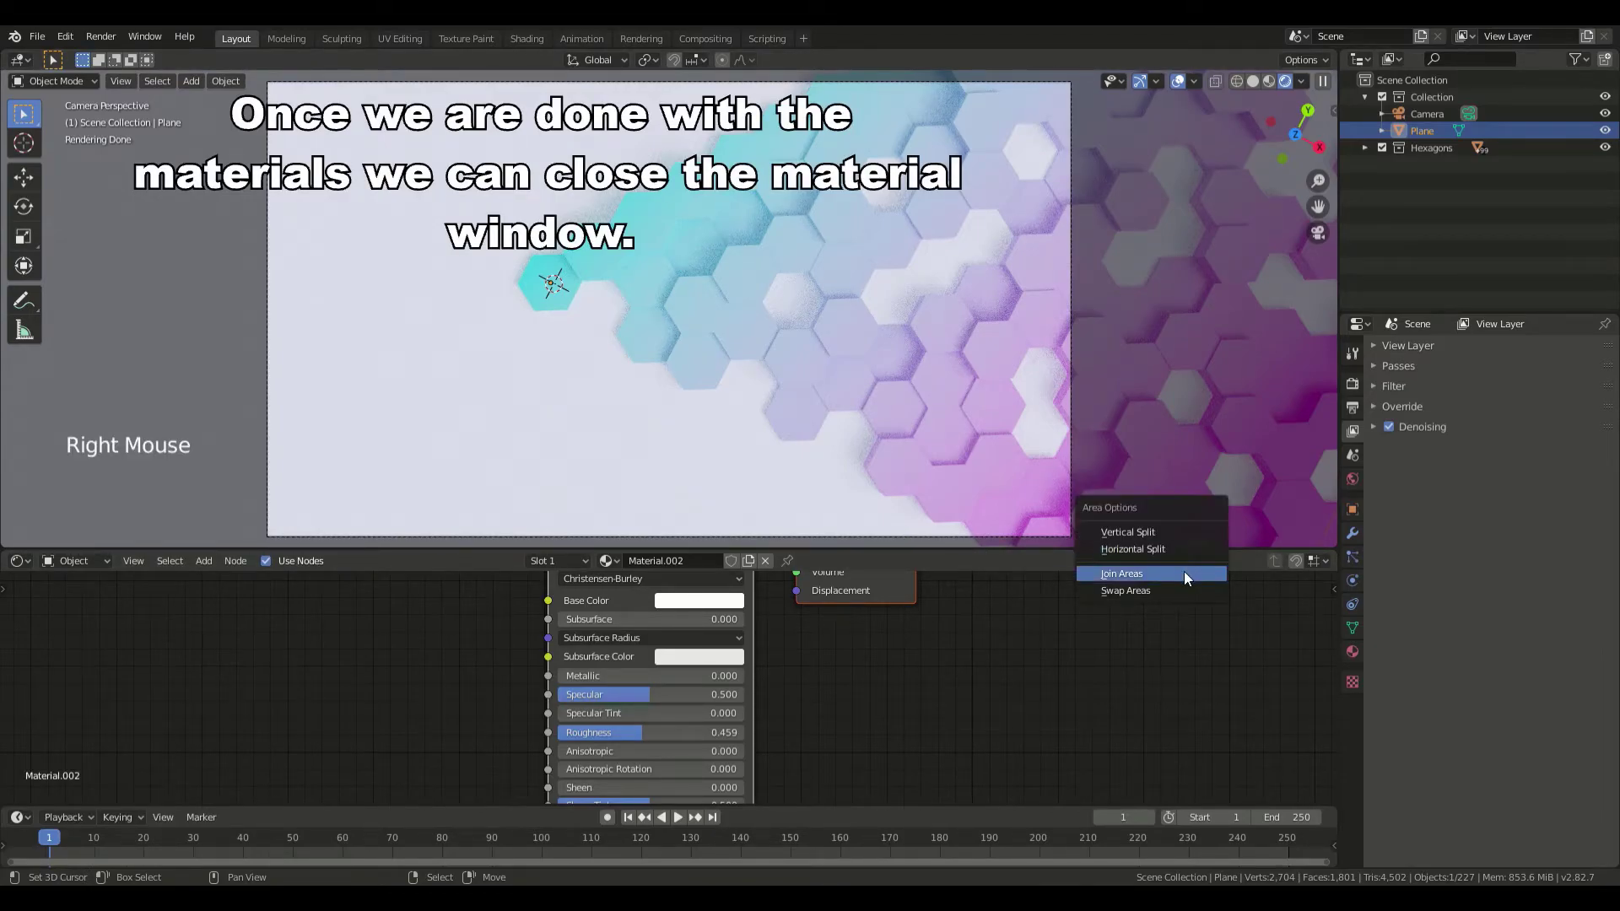
{"action": "left_click", "coordinate": [1182, 572]}
{"action": "left_click", "coordinate": [1174, 638]}
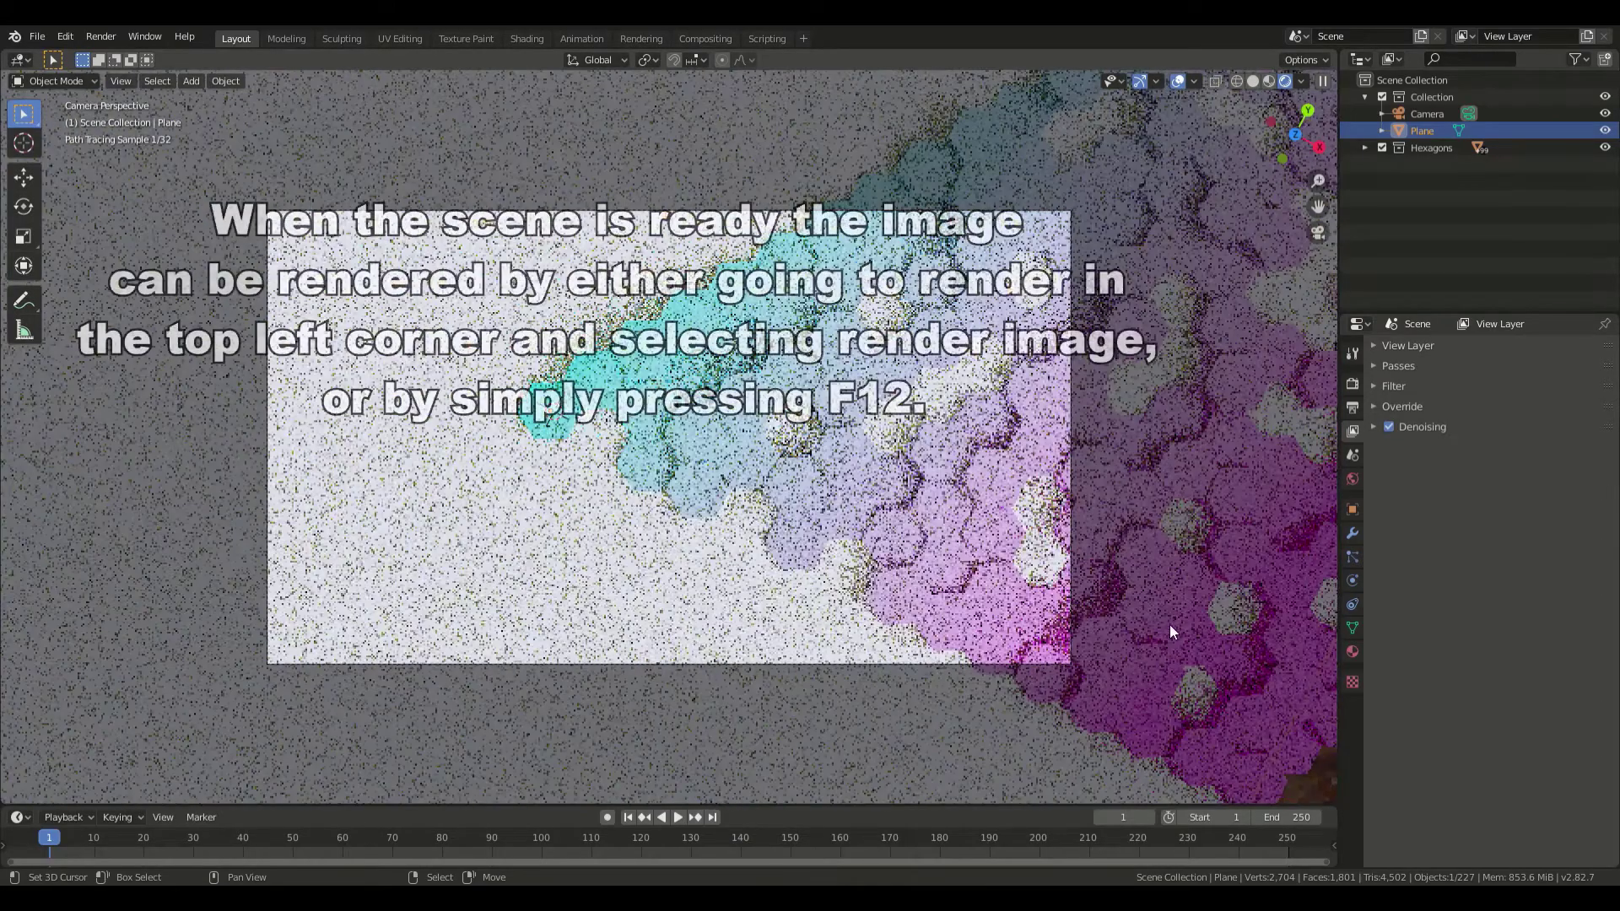
- Render the scene as a still image
{"action": "left_click", "coordinate": [101, 36]}
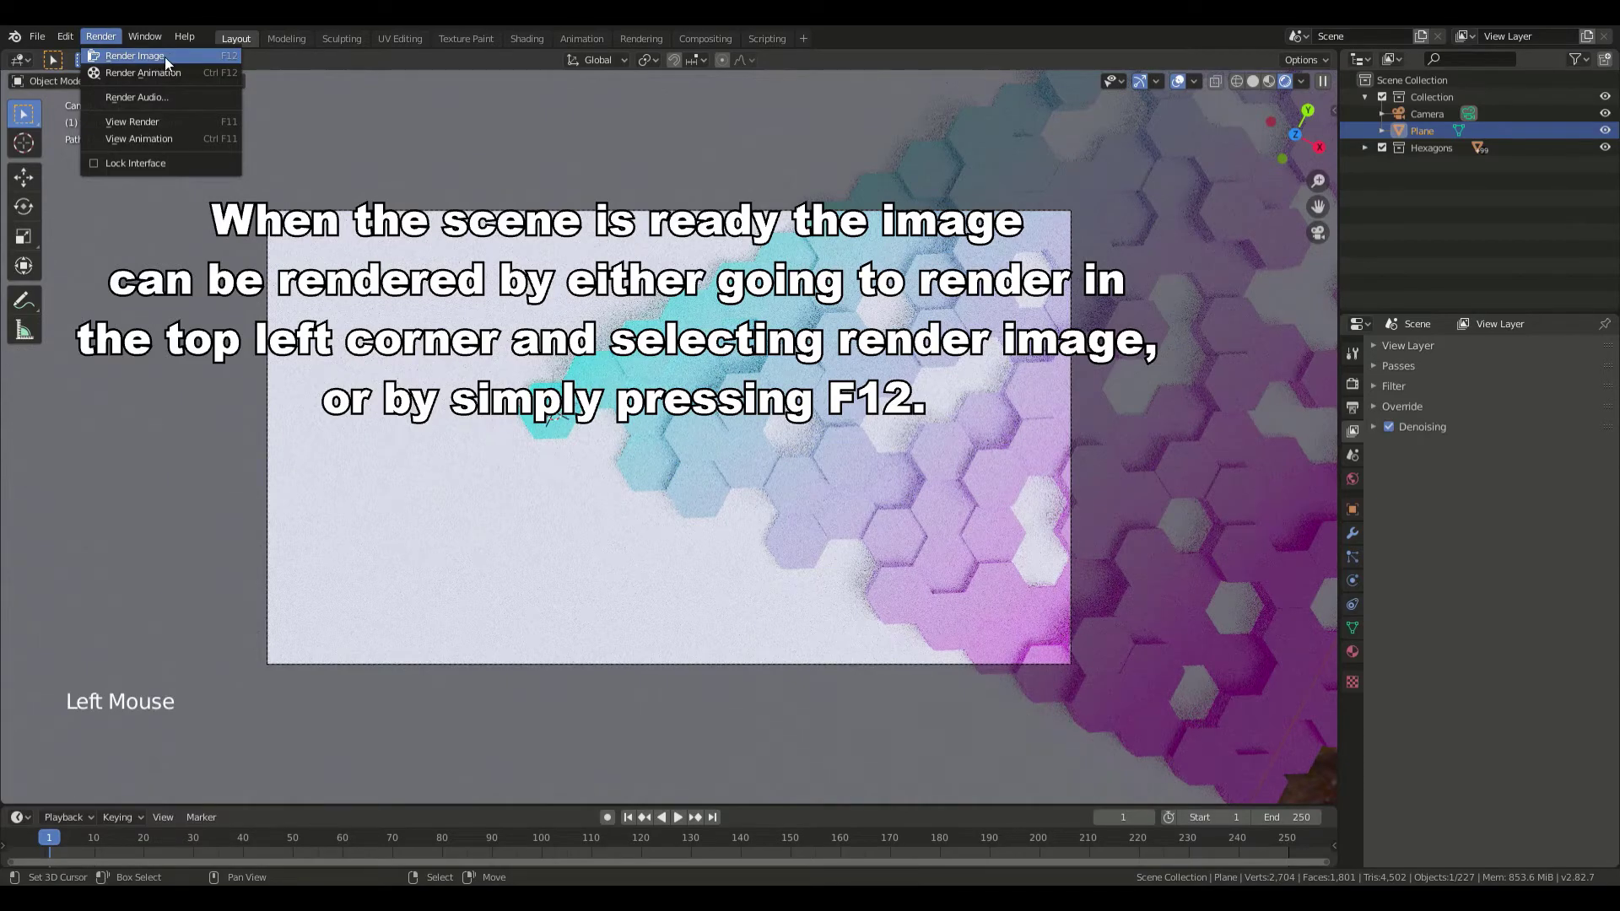